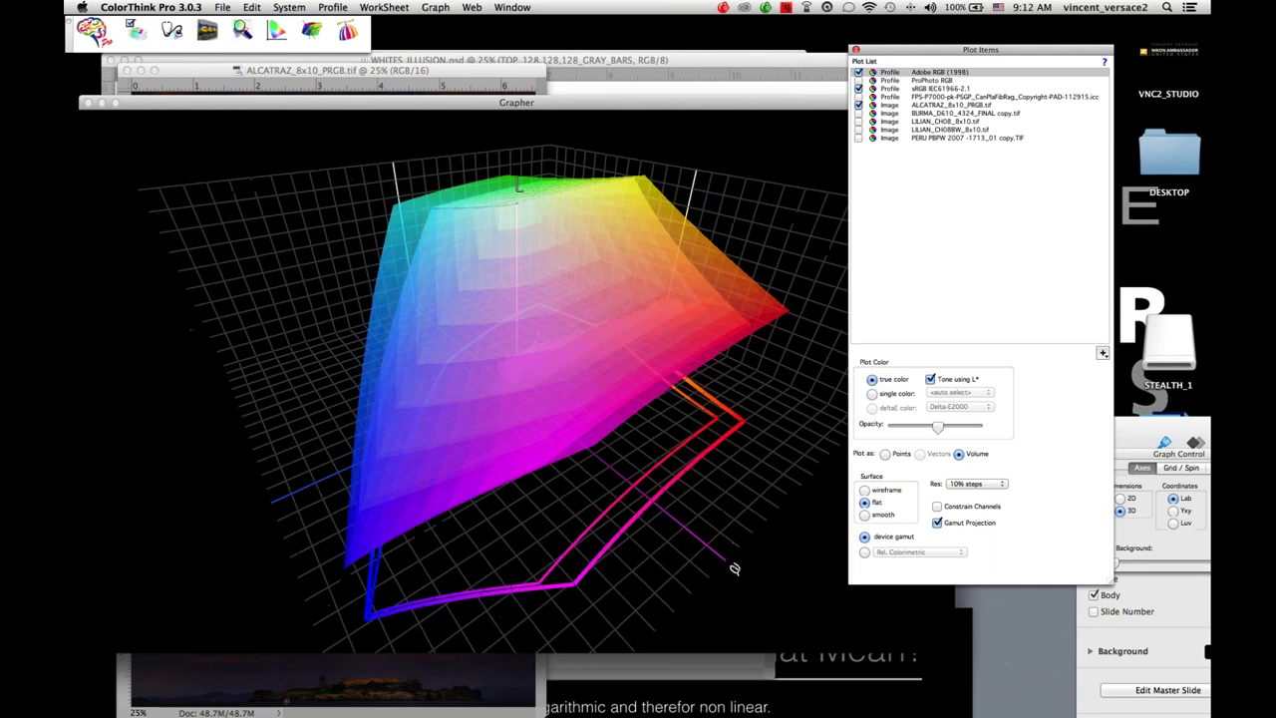
Add the ProPhoto RGB gamut to the 3D plot, lower its opacity and inspect it from several sides.
drag(734, 569, 607, 316)
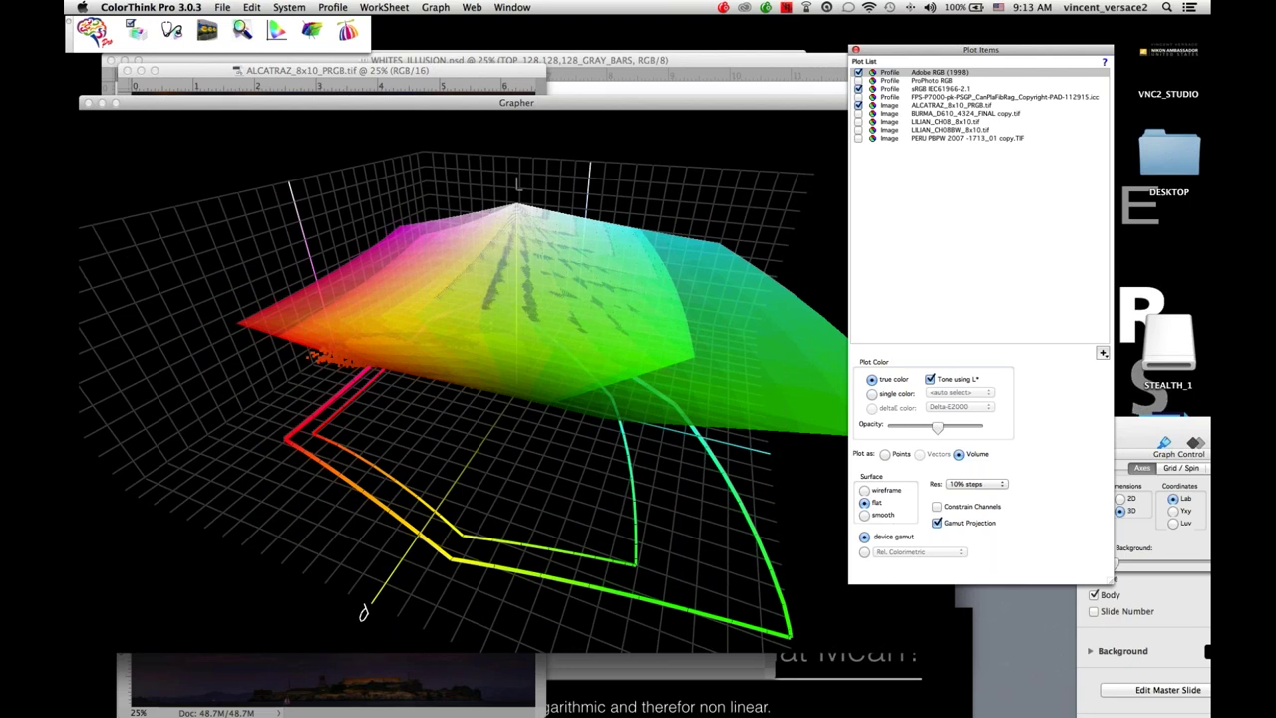
click(858, 80)
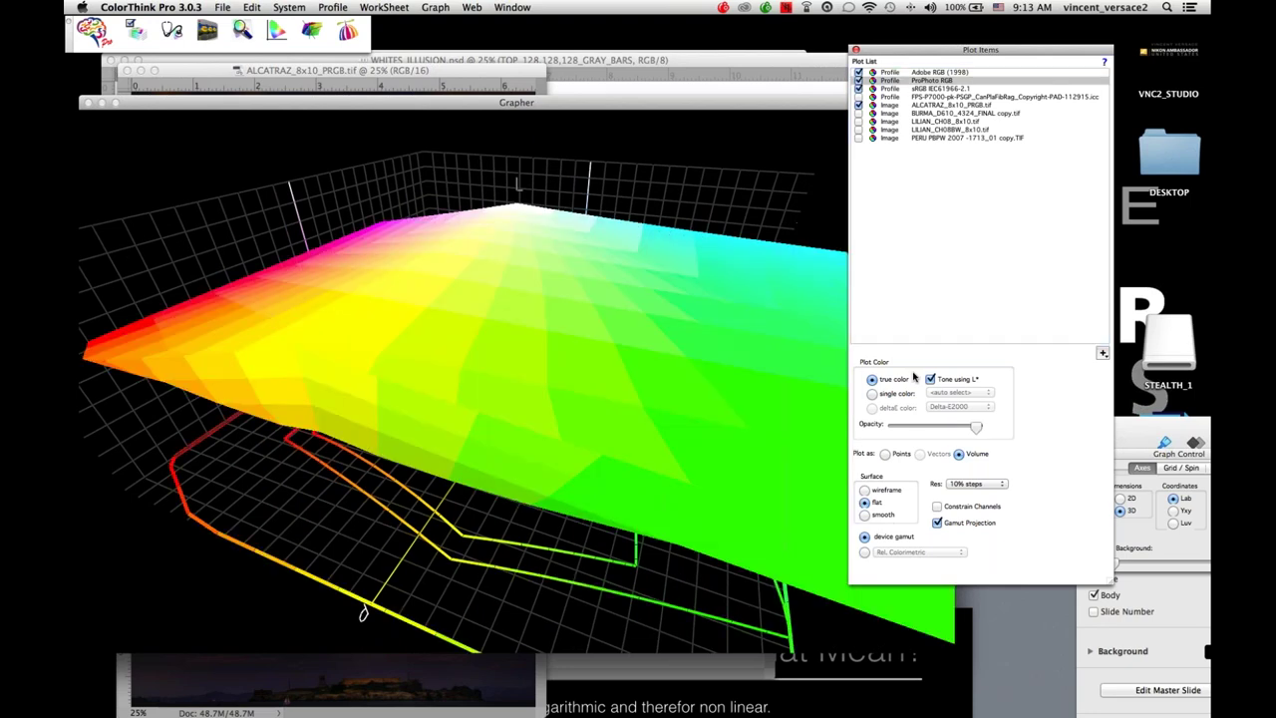
drag(977, 428, 944, 431)
drag(718, 479, 90, 598)
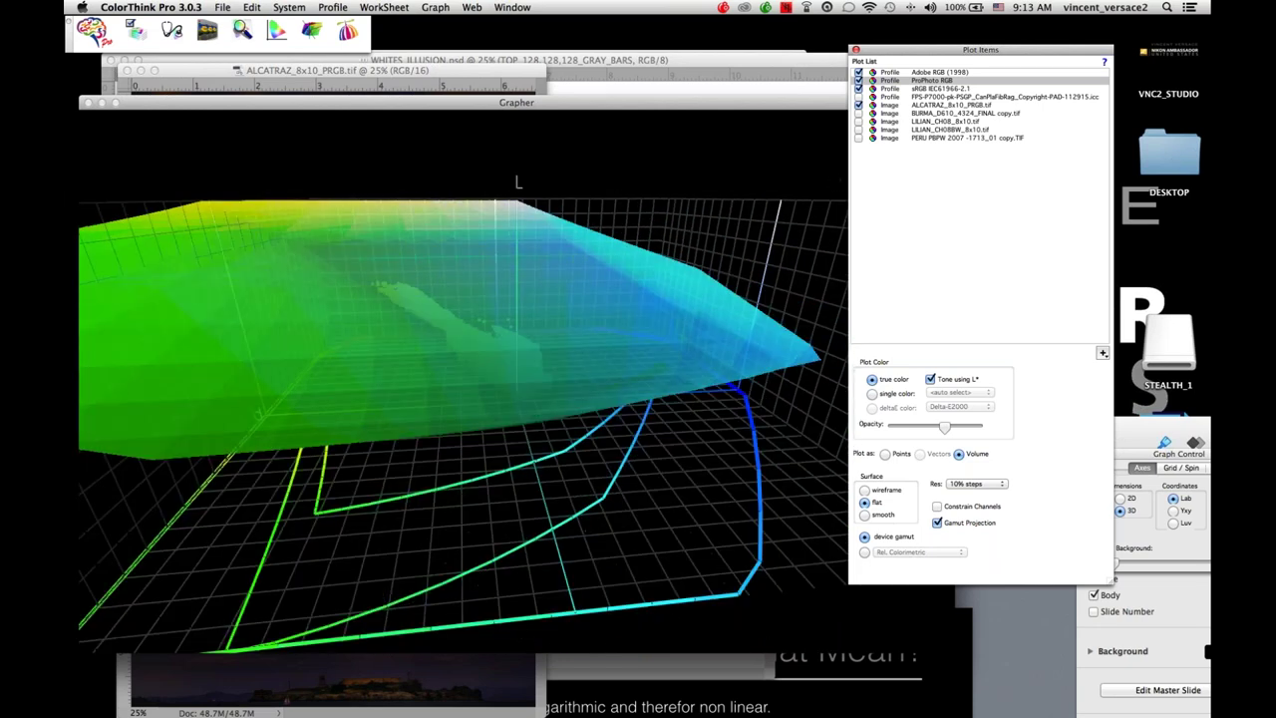
click(858, 80)
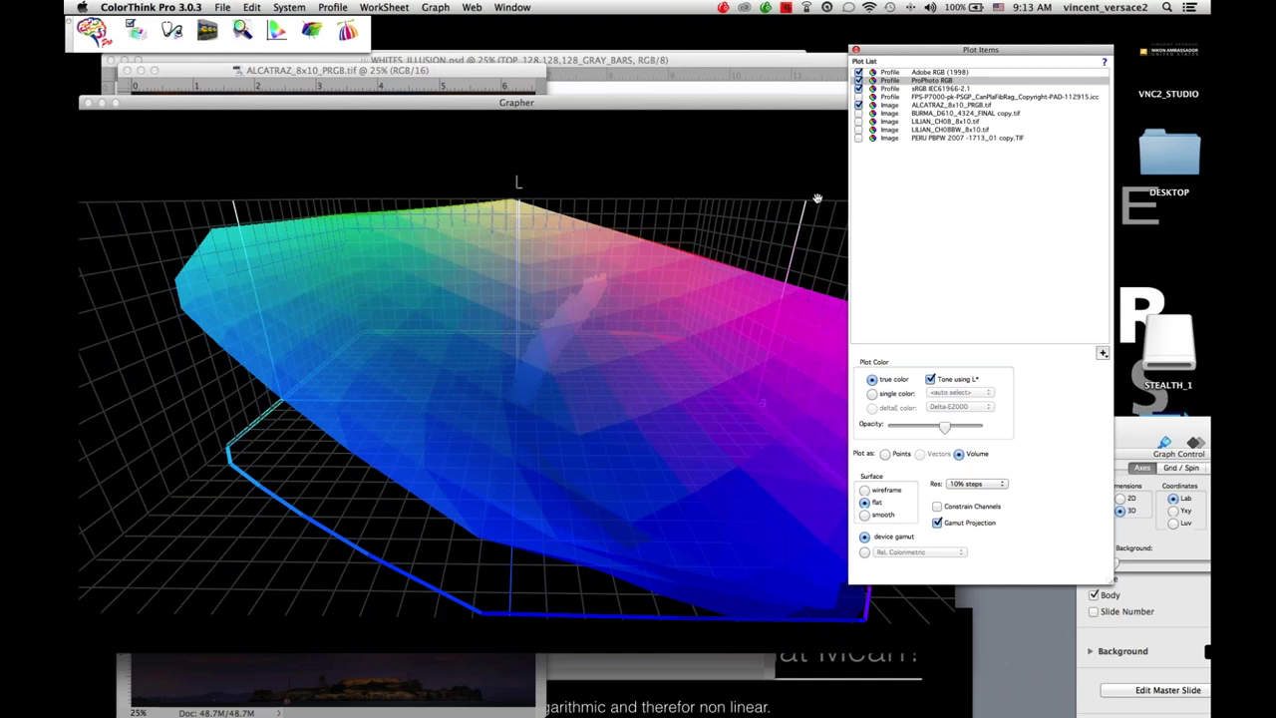
Plot LILIAN_CH08BW_8x10.tif and hide the ALCATRAZ image and the sRGB, ProPhoto RGB and Adobe RGB profiles.
click(859, 131)
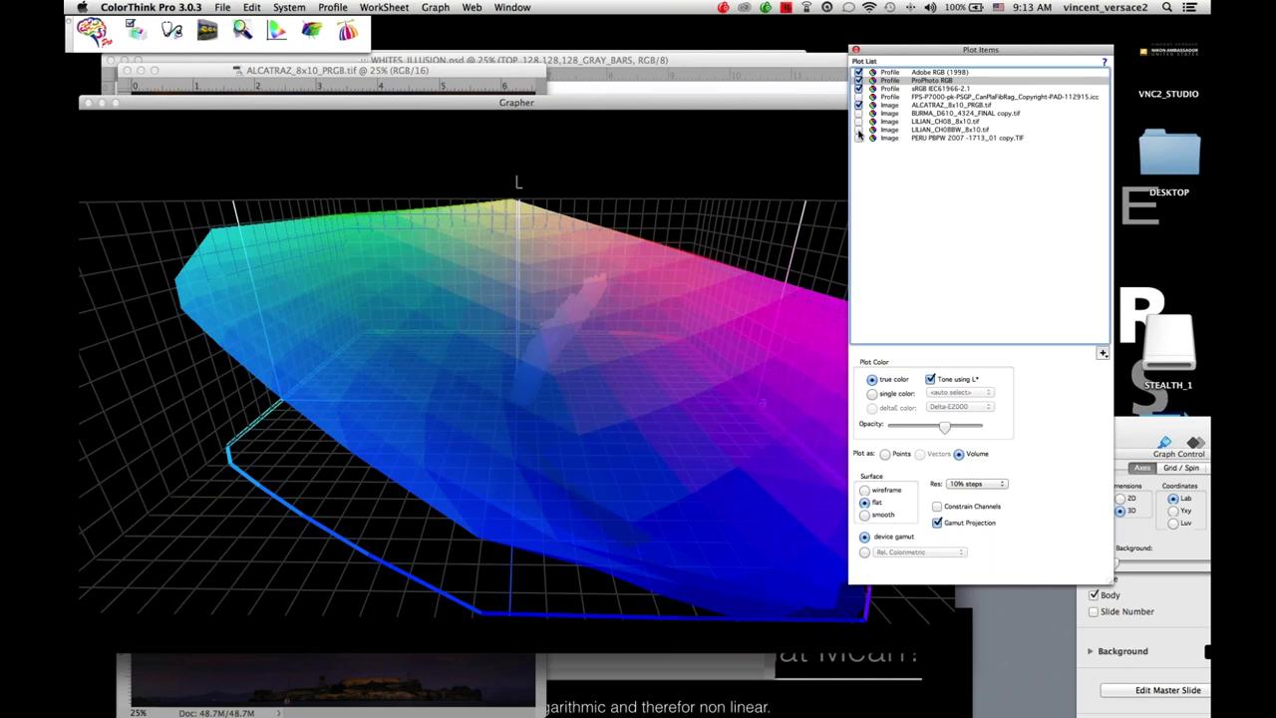
click(859, 105)
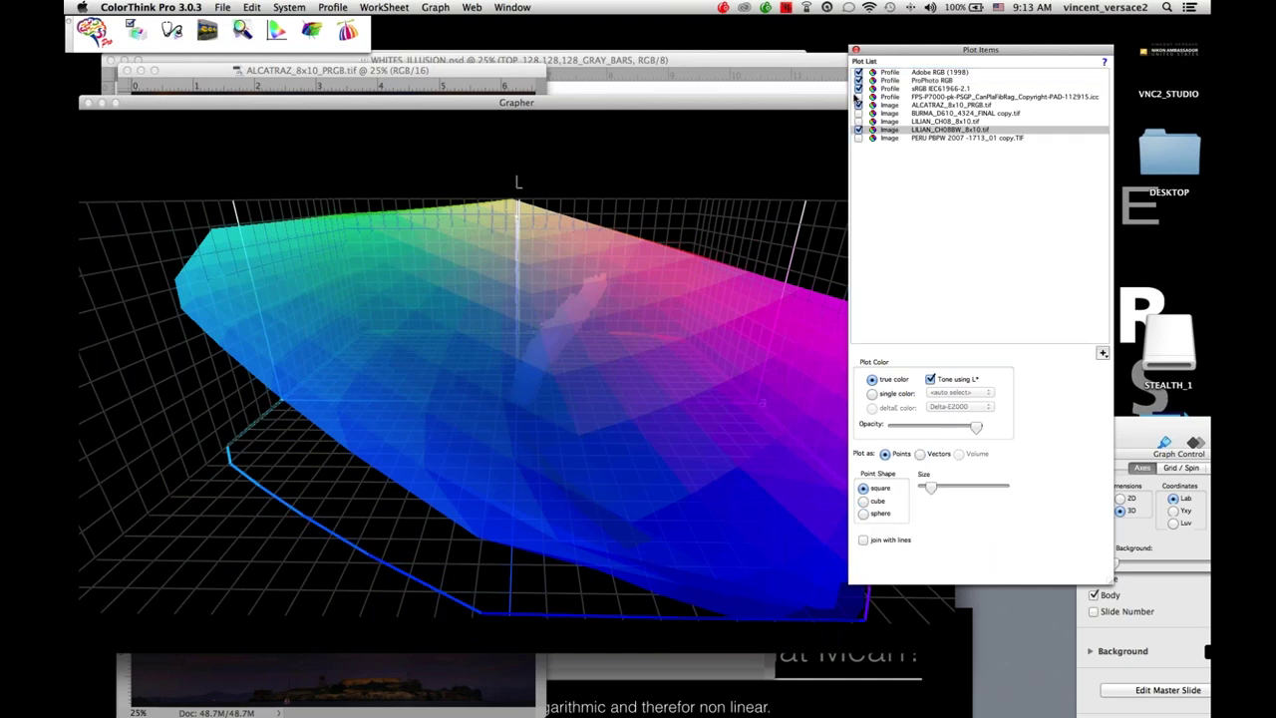
click(858, 97)
click(858, 89)
click(859, 81)
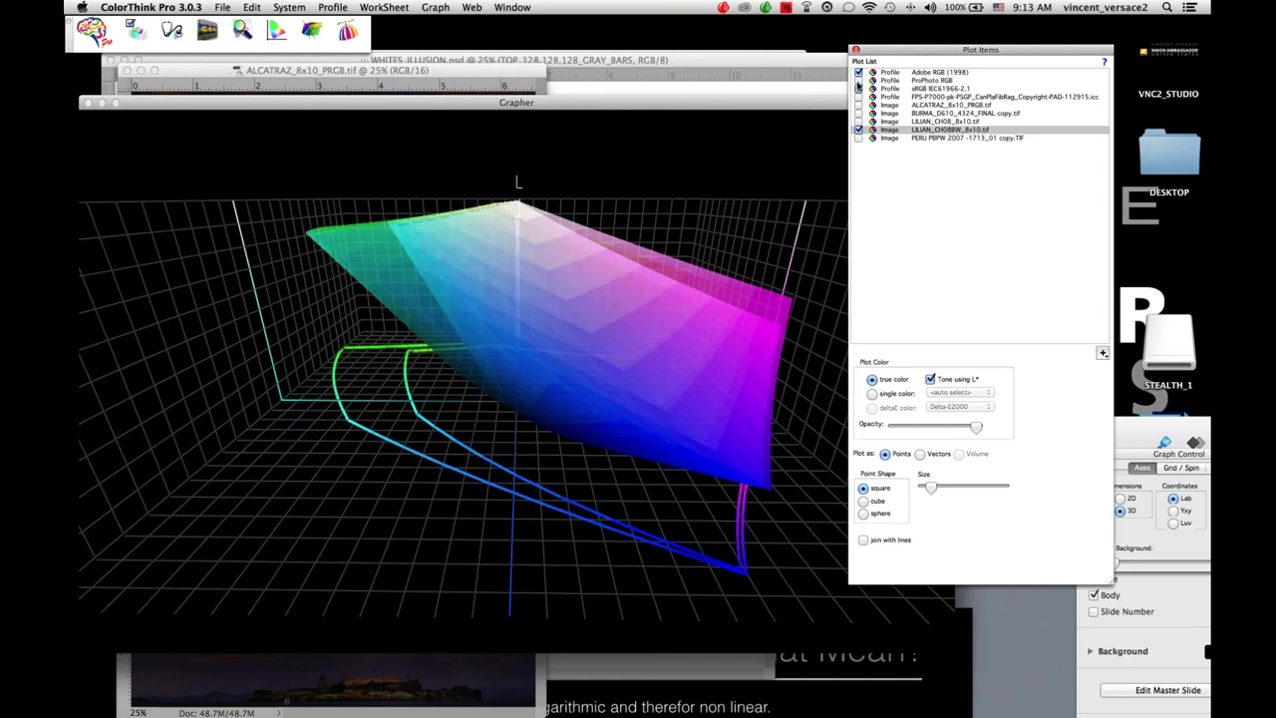
click(859, 74)
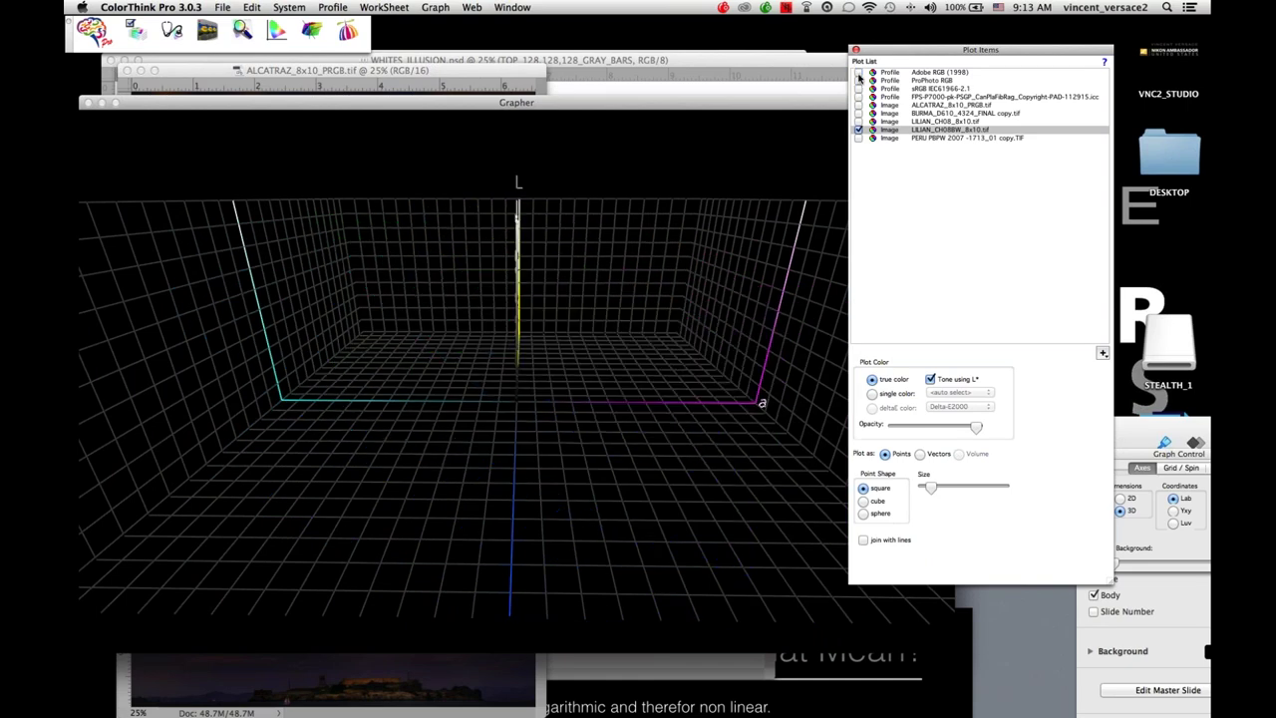
click(858, 131)
click(858, 131)
click(861, 93)
click(860, 90)
click(859, 89)
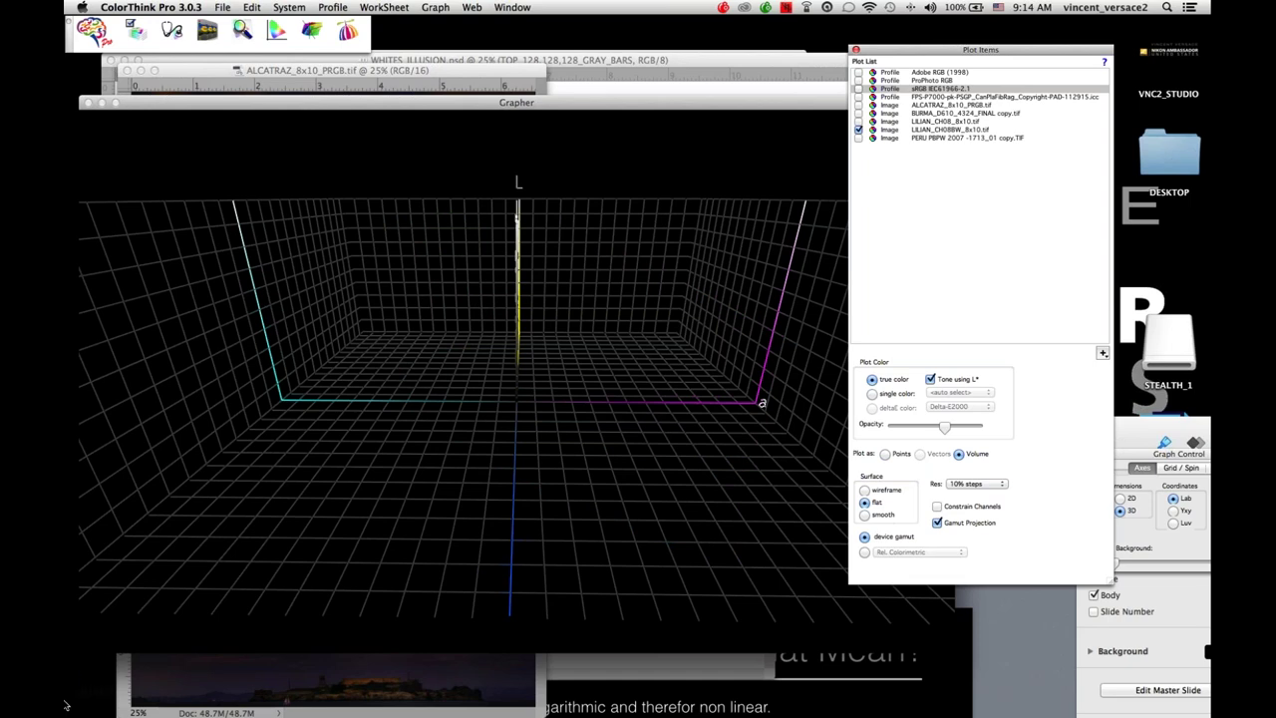
Switch to Photoshop to view the black-and-white and color LILIAN_CH08 portraits, the color one full screen, and return to ColorThink Pro.
mouse_move(66, 698)
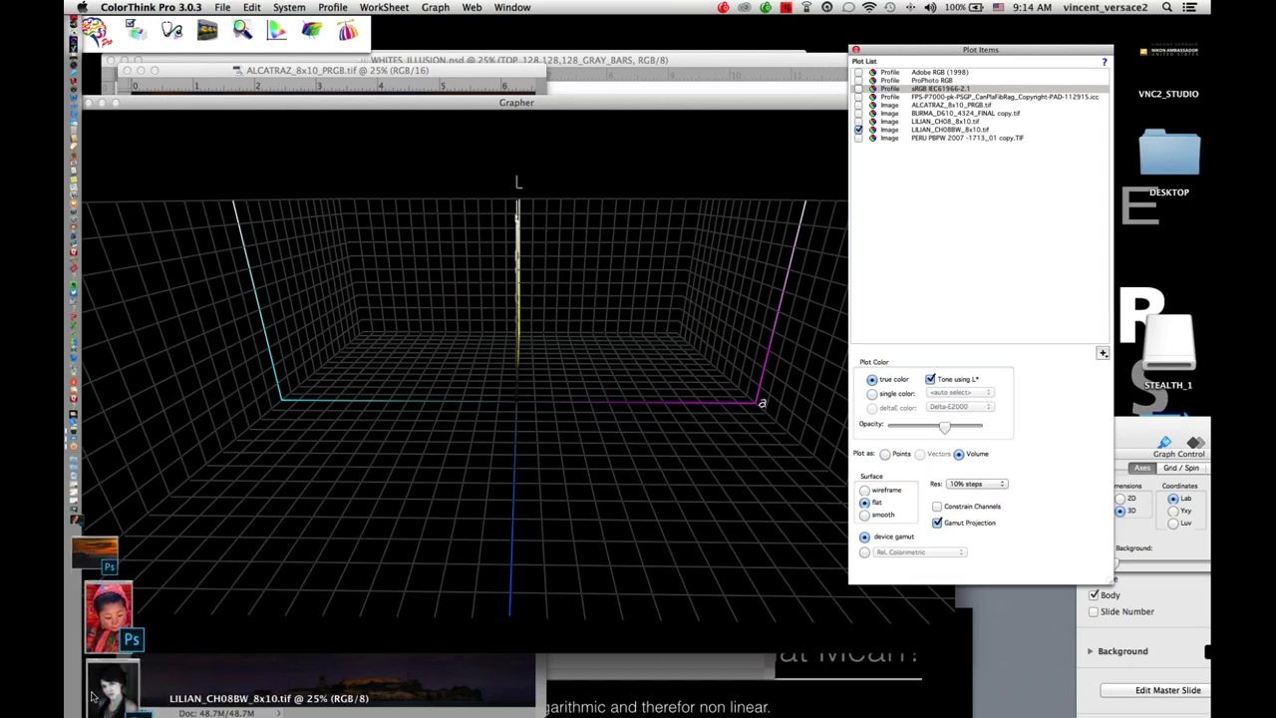
click(96, 696)
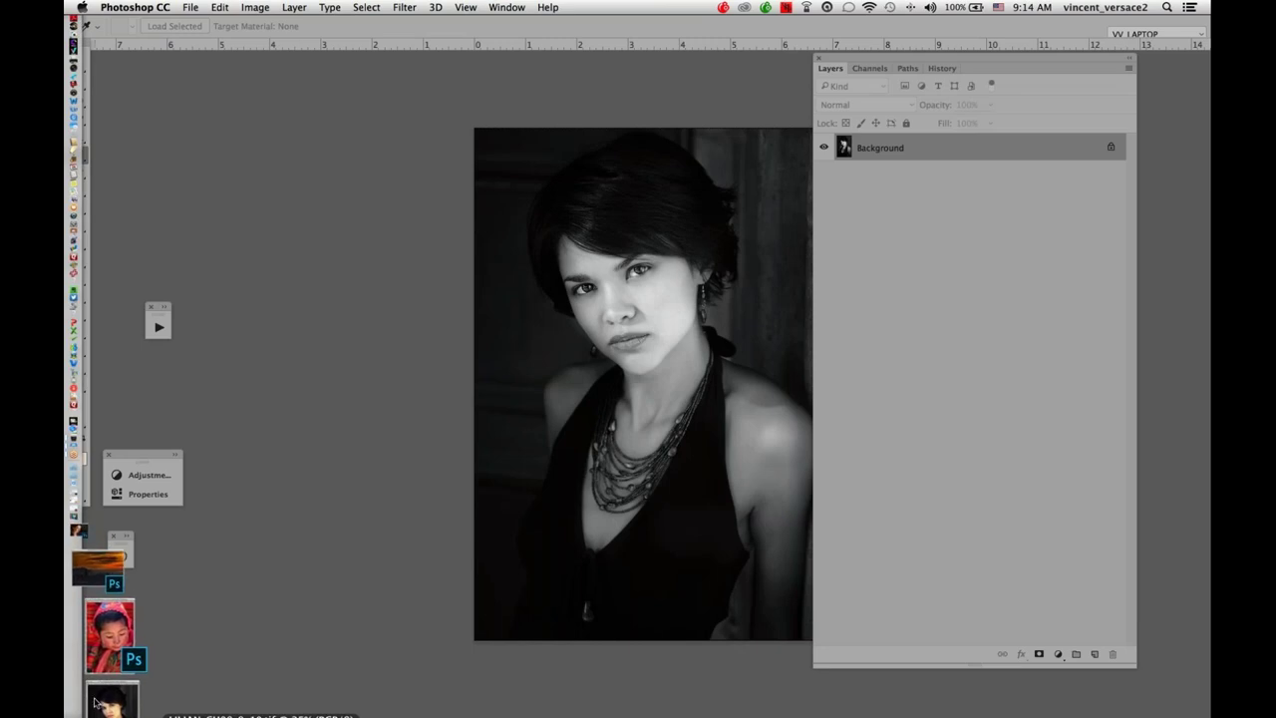
click(95, 703)
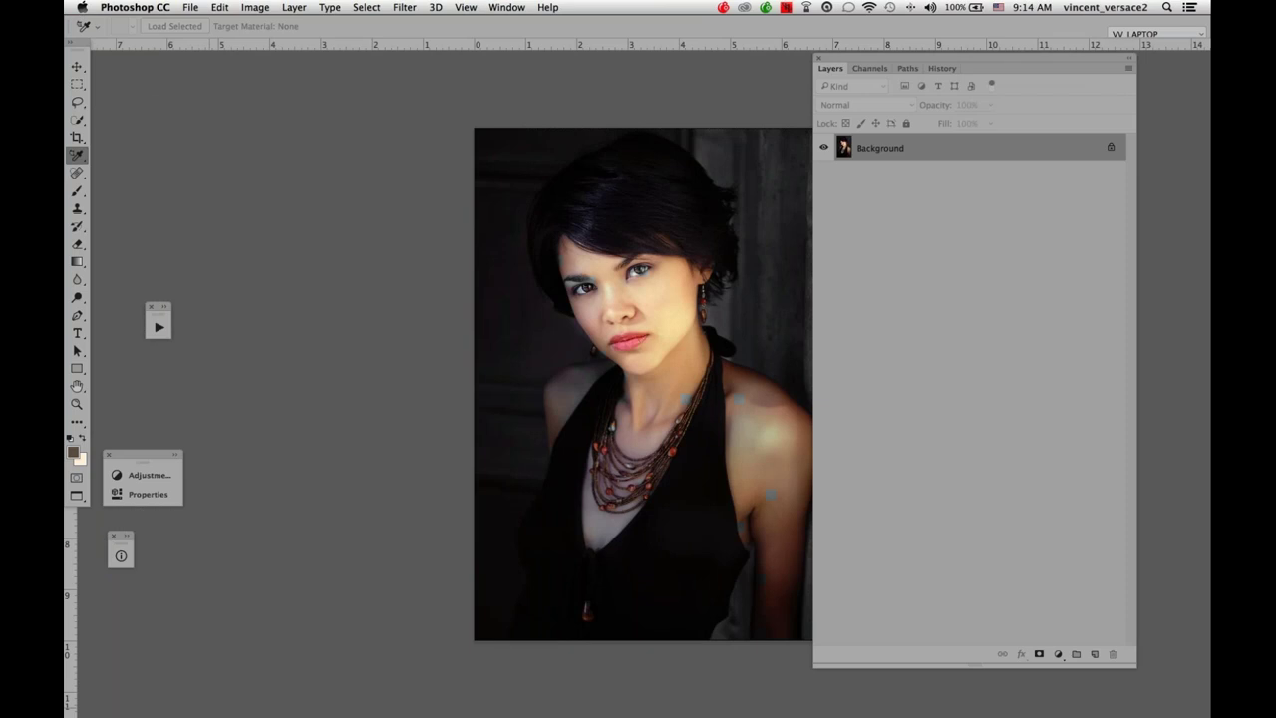
key(f)
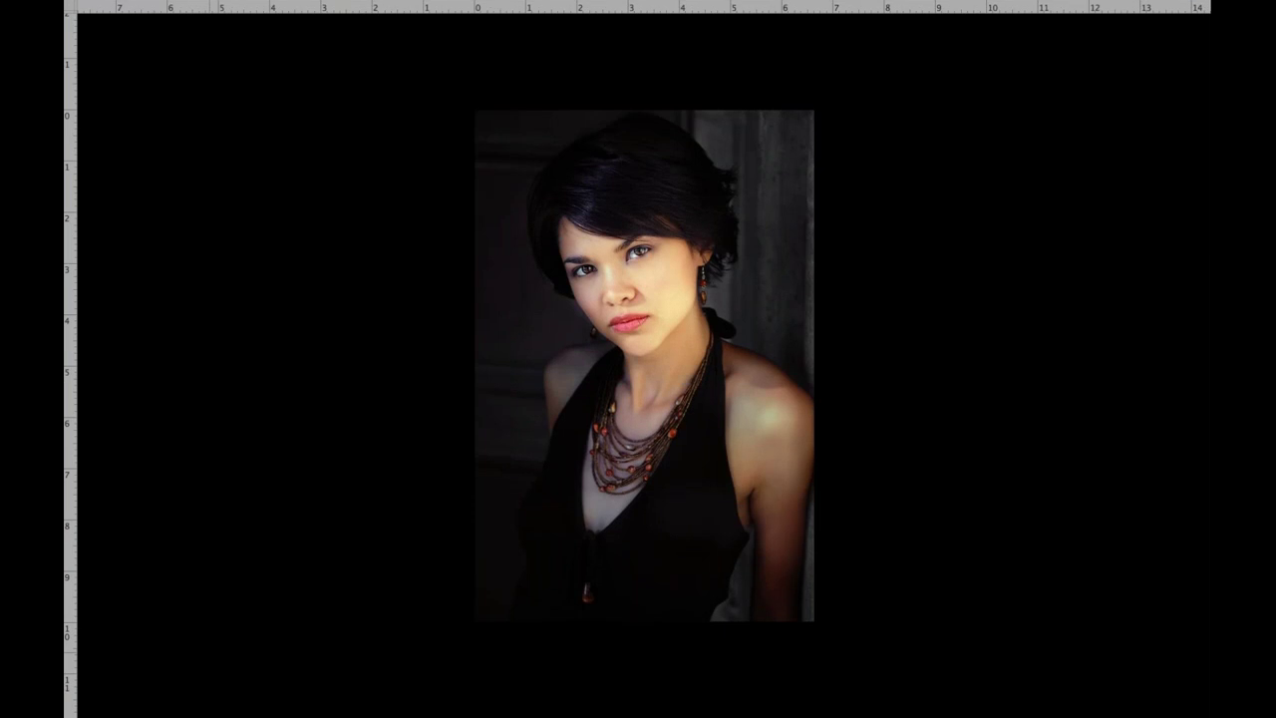
key(f)
key(super+Tab)
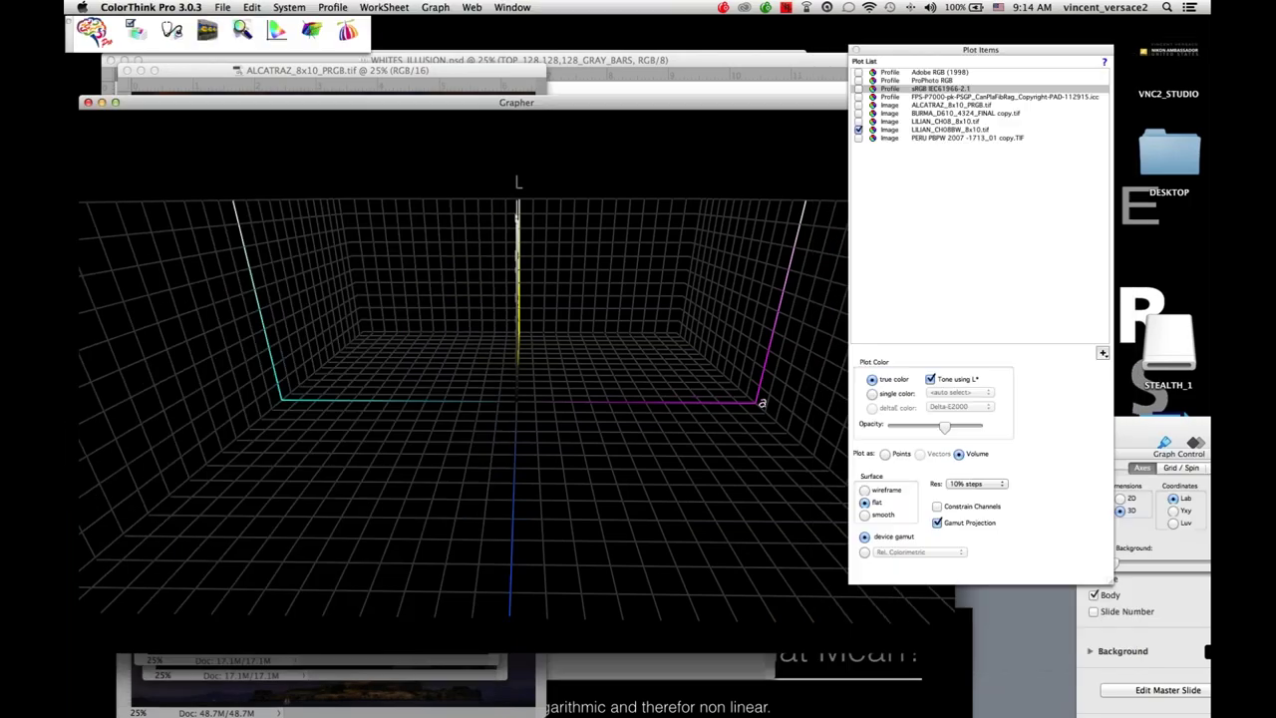
Add the color image LILIAN_CH08_8x10.tif and the sRGB IEC61966-2.1 gamut to the plot and compare them from different angles.
click(860, 130)
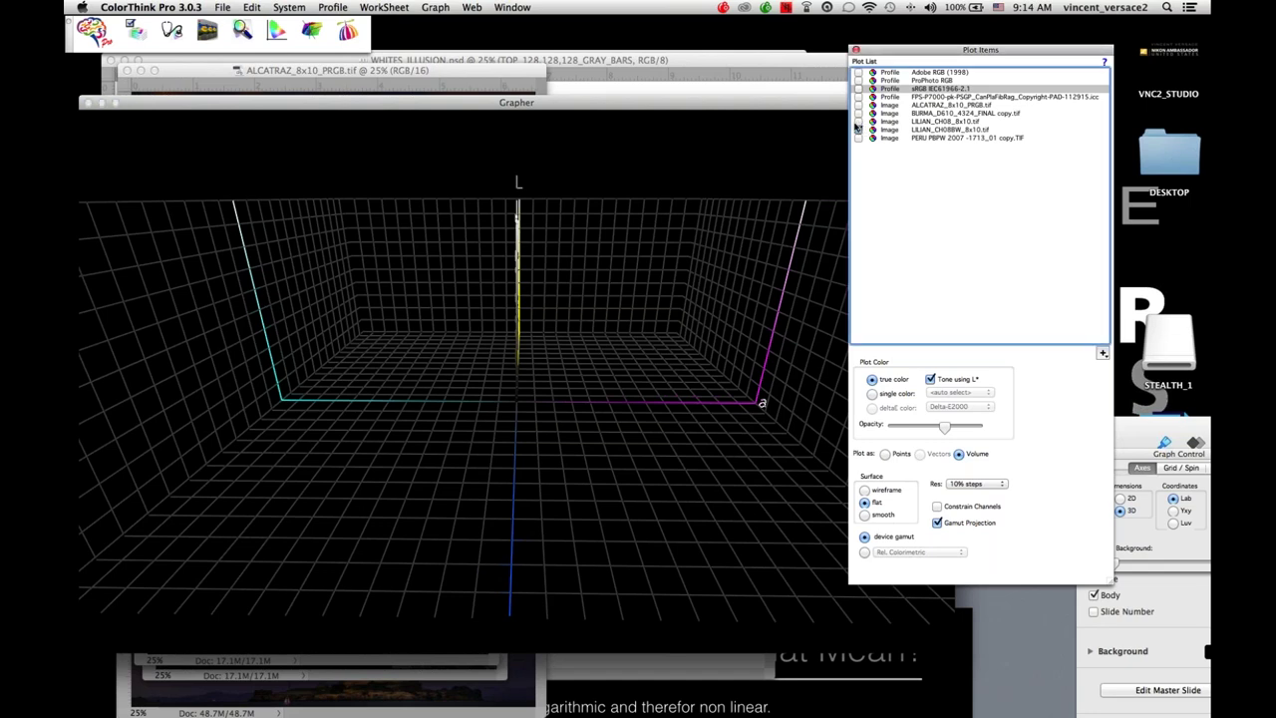
click(857, 122)
drag(508, 347, 480, 317)
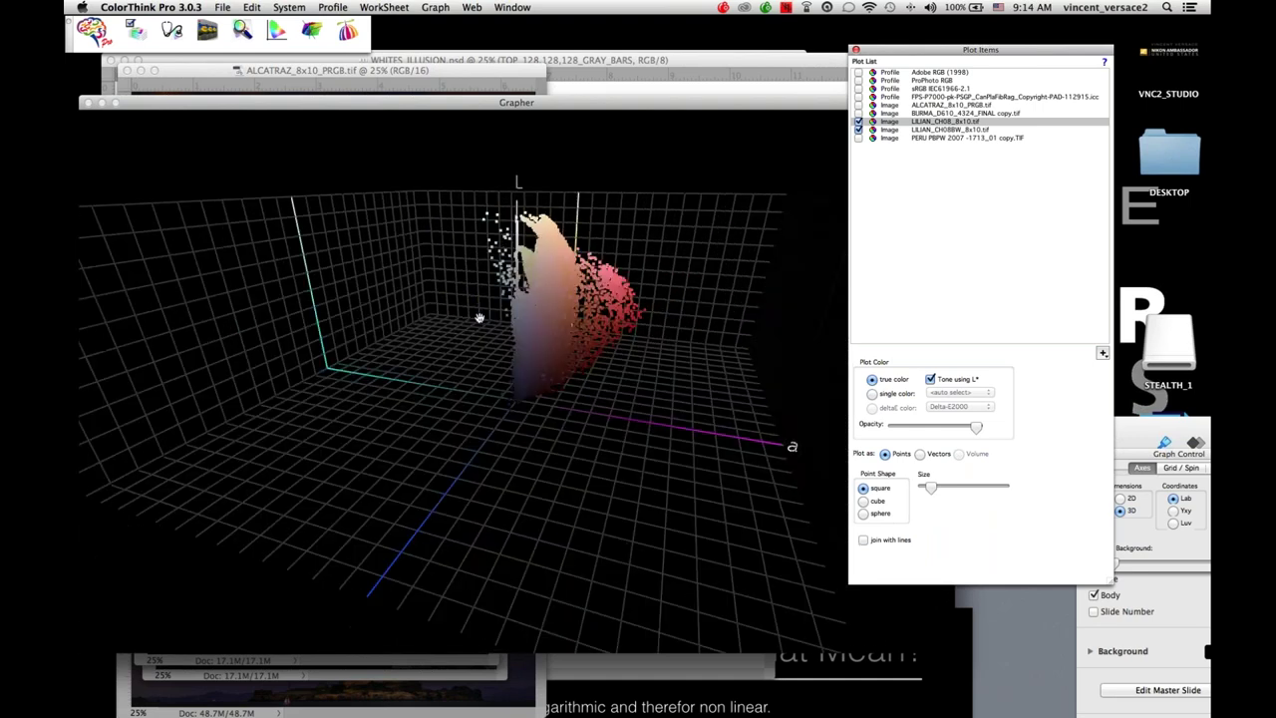
click(859, 89)
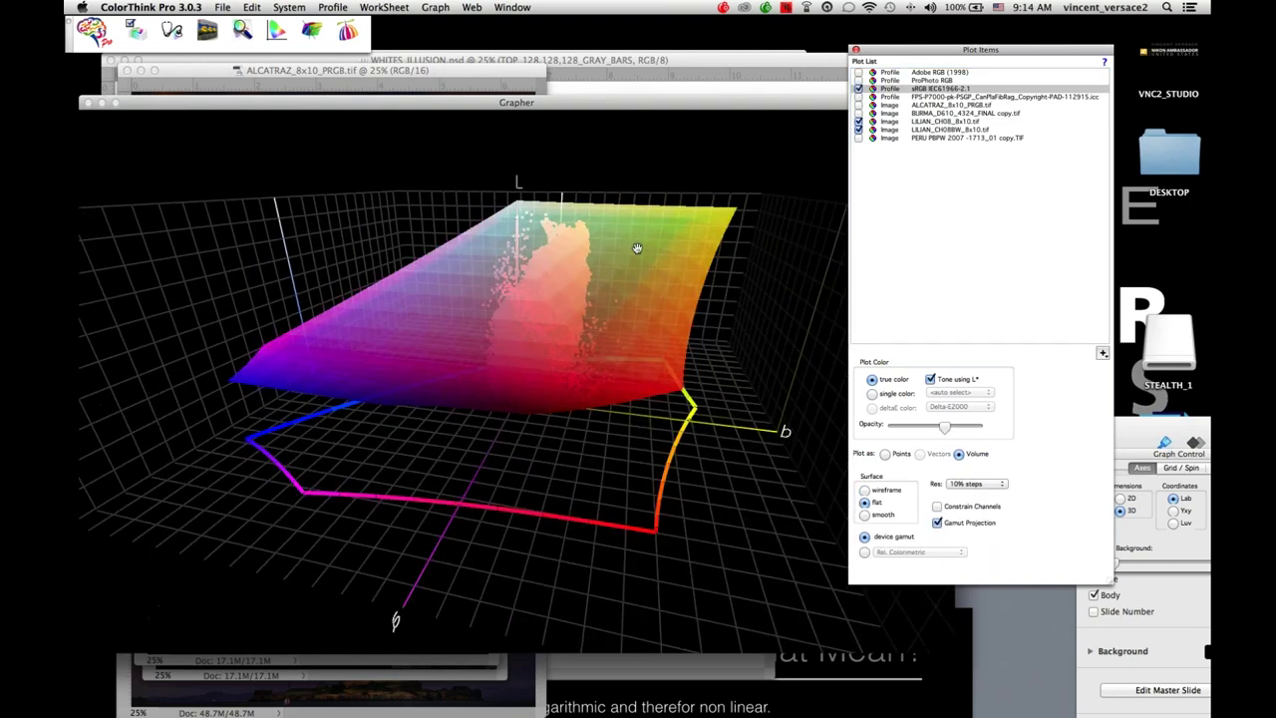
drag(632, 245, 538, 289)
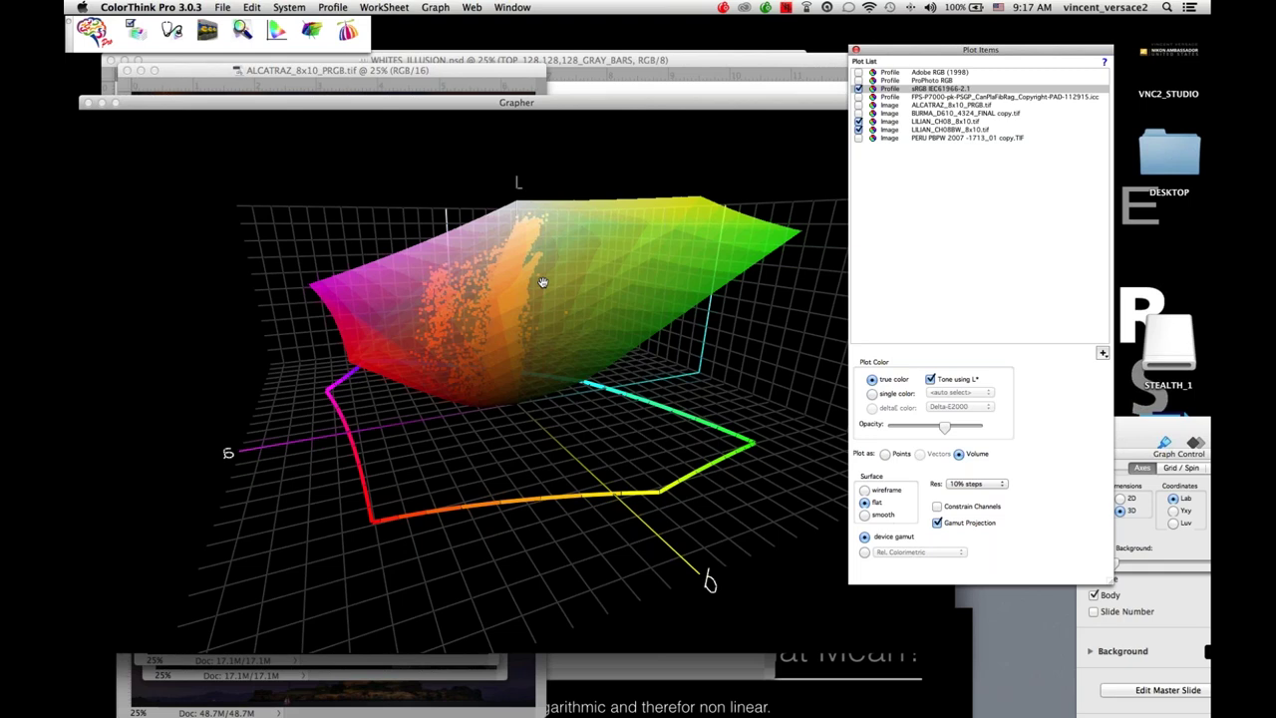
Plot PERU PBPW 2007 -1713_01 copy.TIF and hide both LILIAN images and the sRGB profile, leaving only the PERU image's colors.
click(860, 138)
click(859, 139)
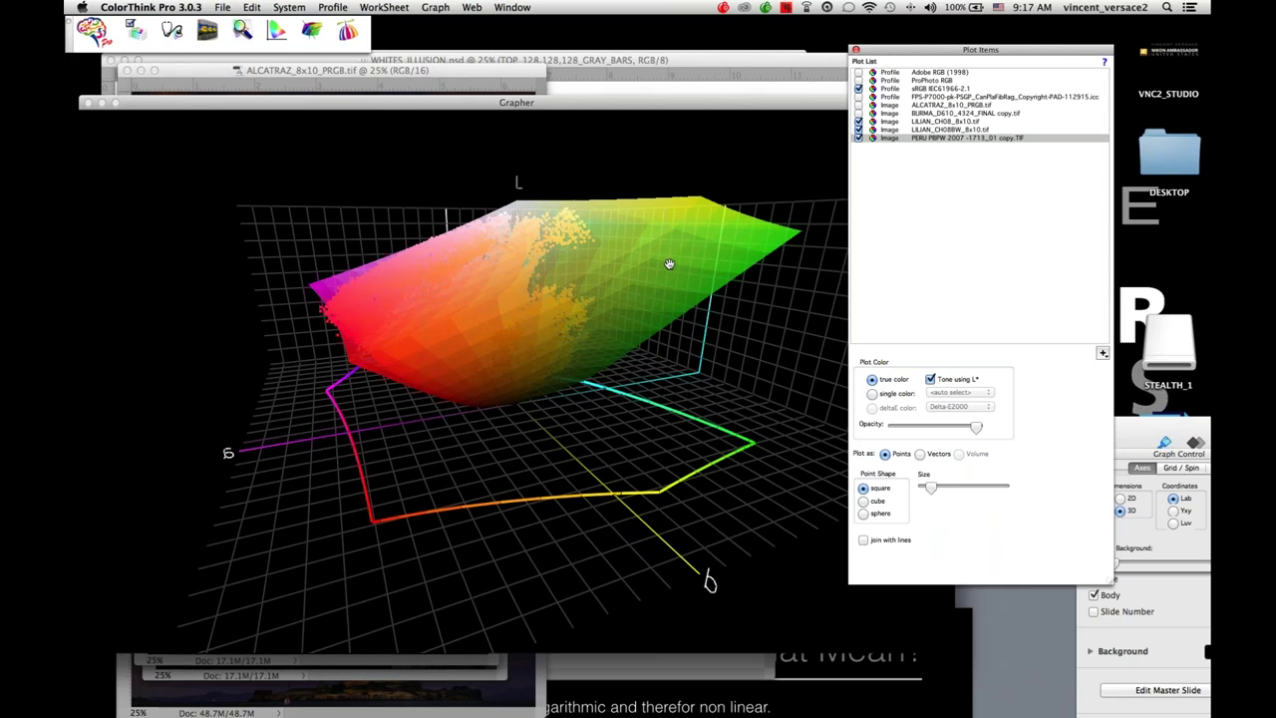
drag(670, 260, 351, 611)
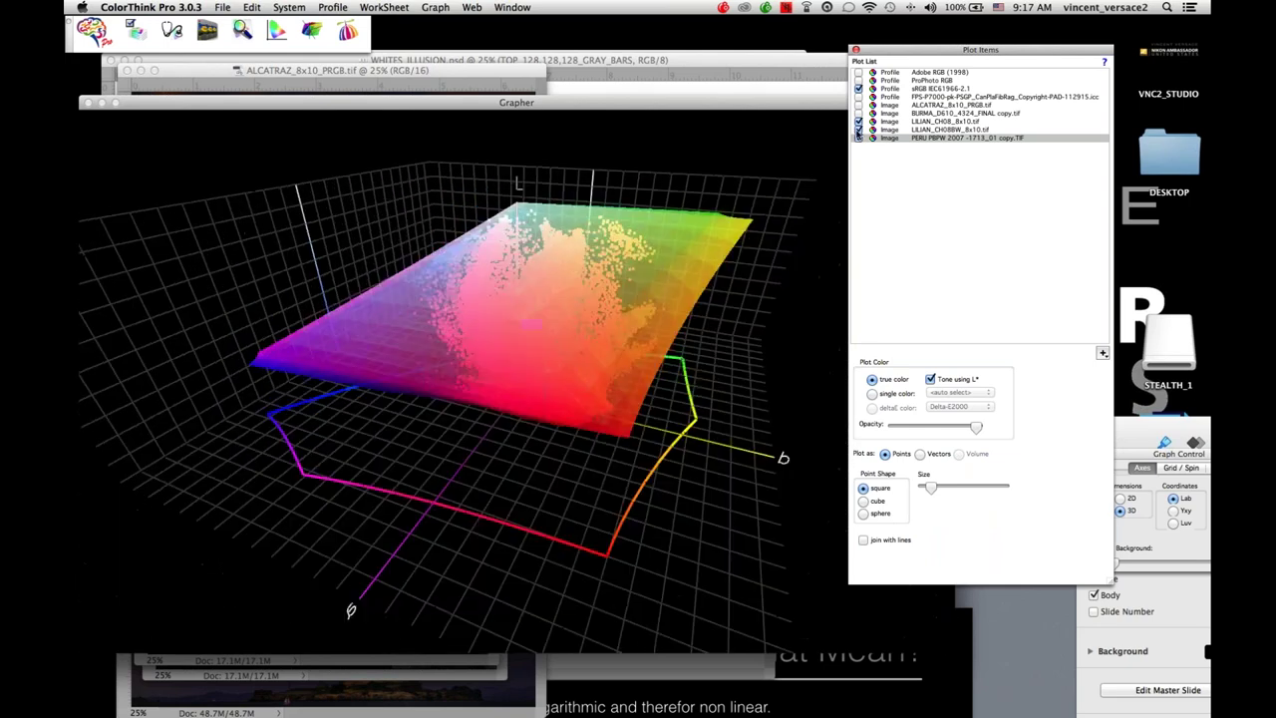
click(858, 121)
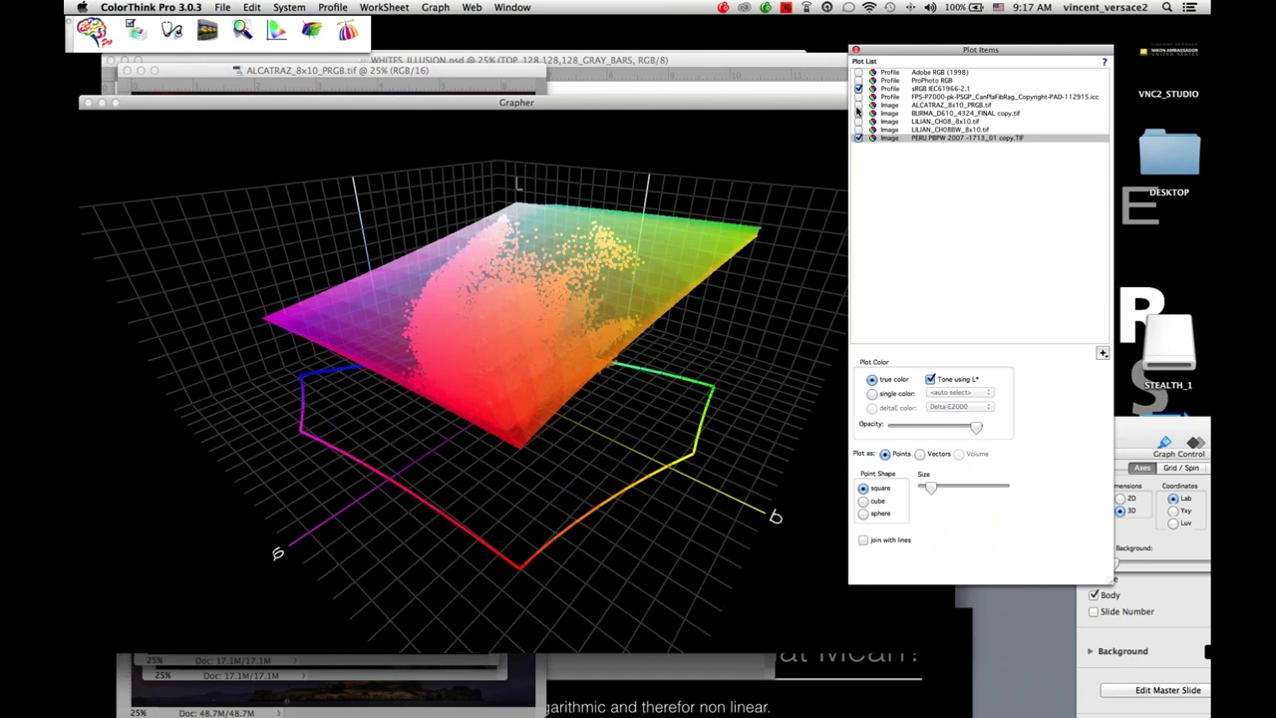
click(859, 106)
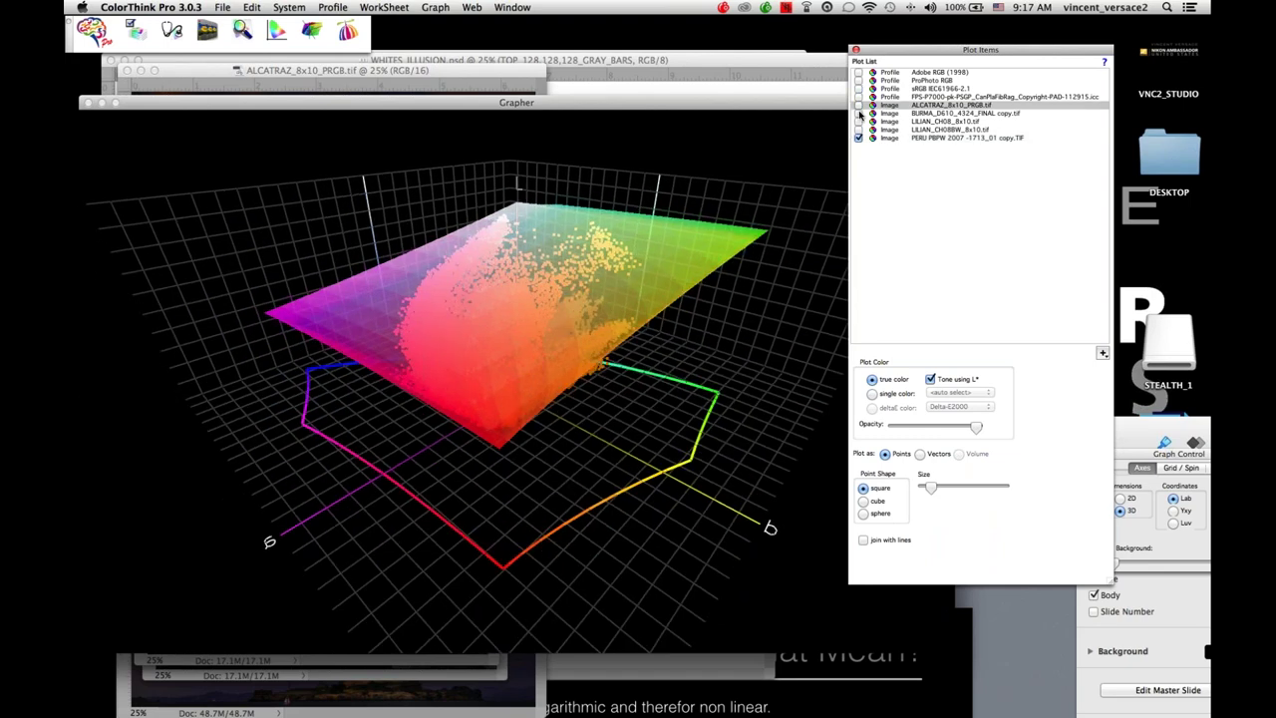
click(857, 121)
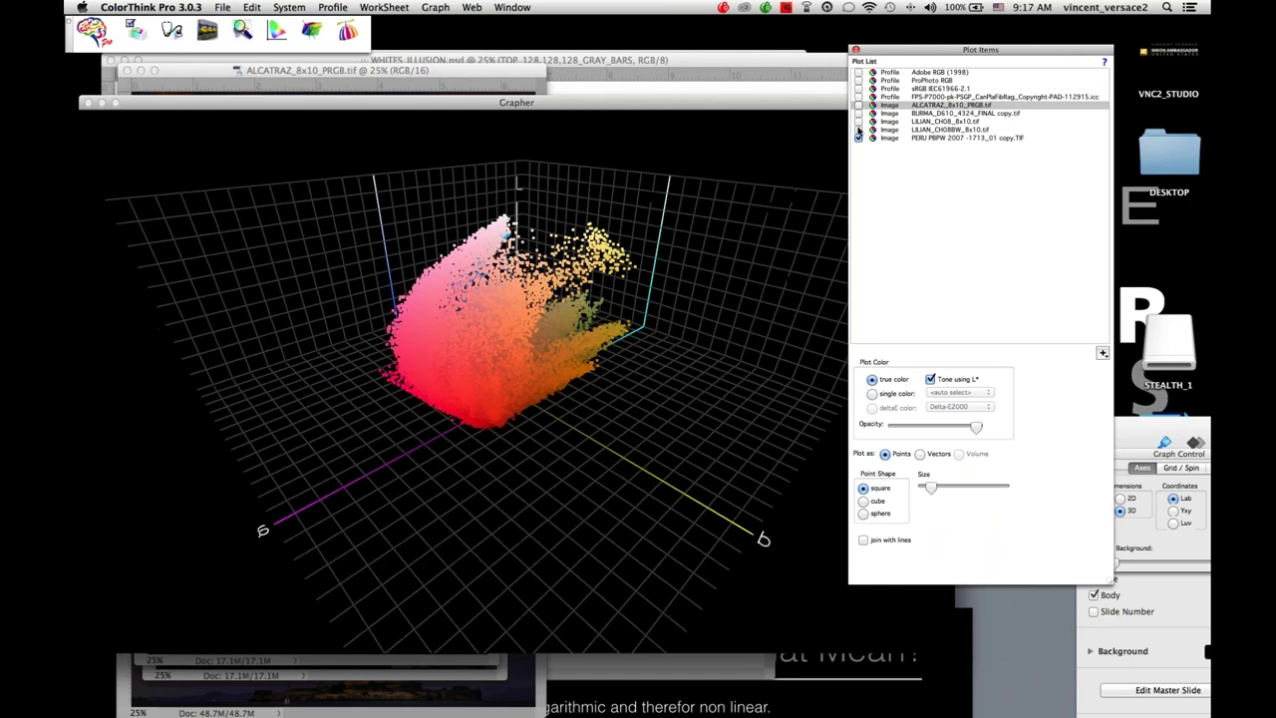
click(858, 130)
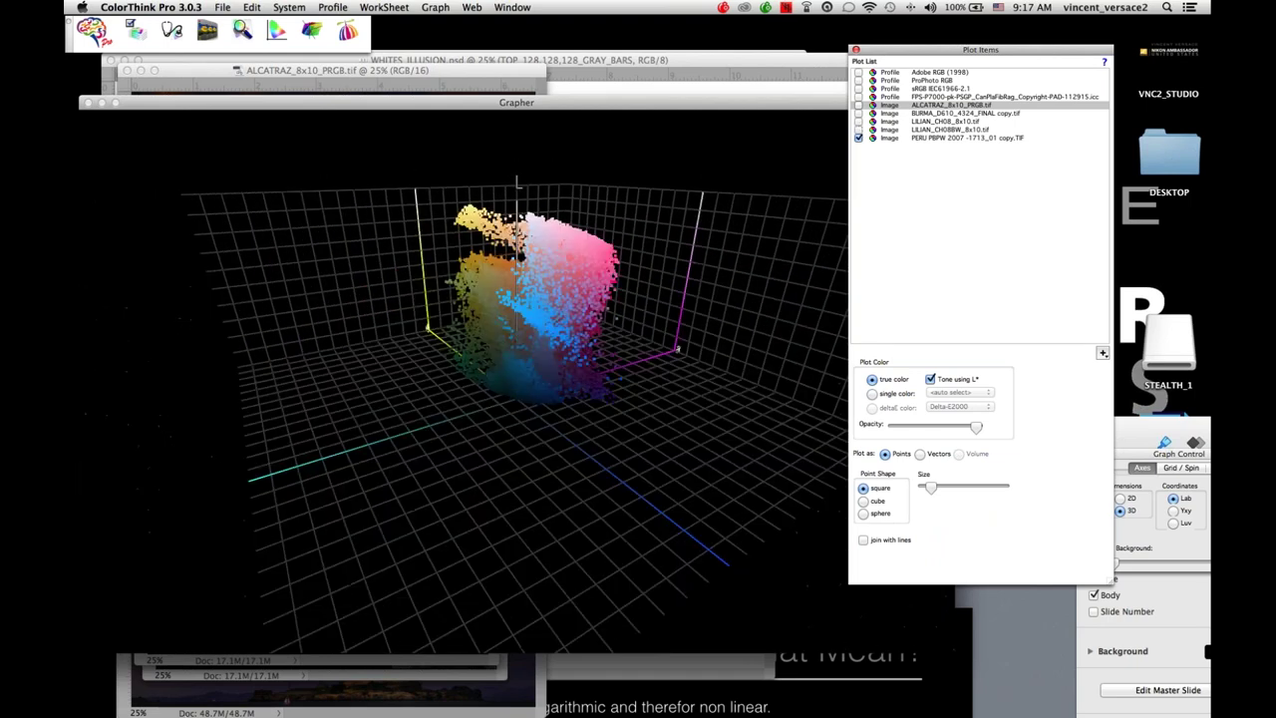
Switch to Photoshop to view the PERU PBPW 2007 -1713_01 copy.TIF photo, and return to the ColorThink Pro graph.
key(super+Tab)
key(super+Tab)
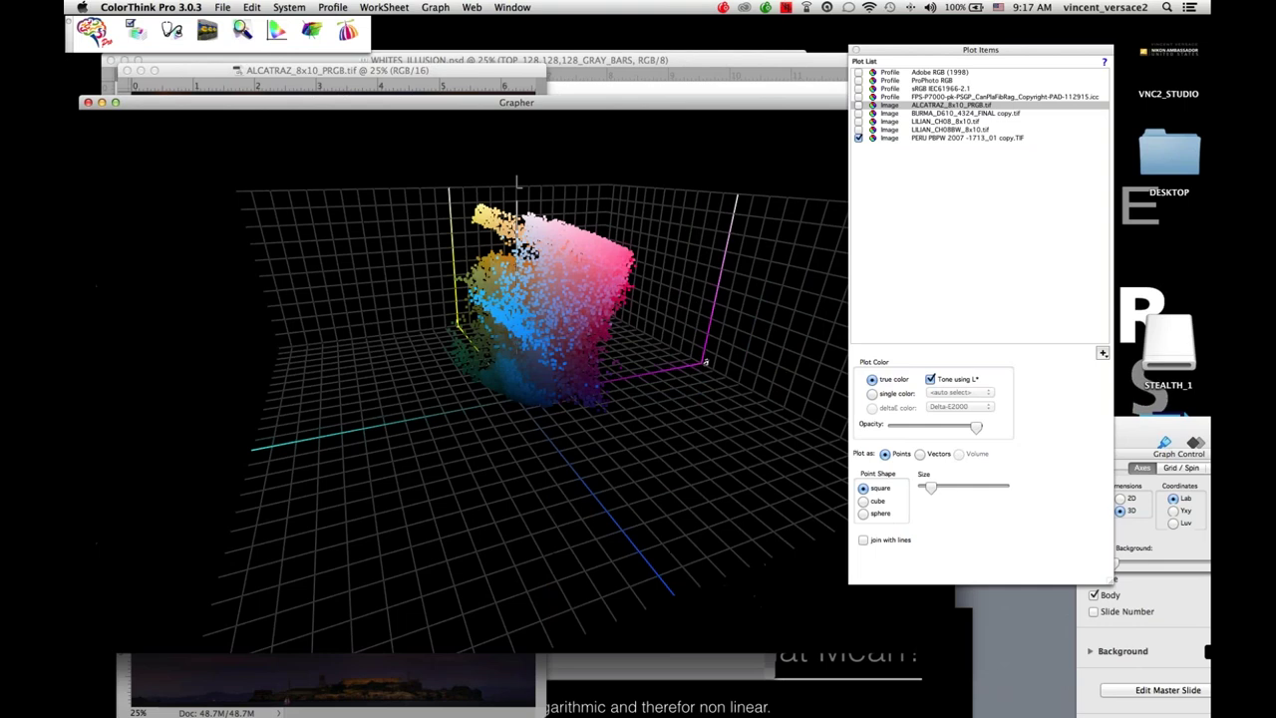
mouse_move(65, 643)
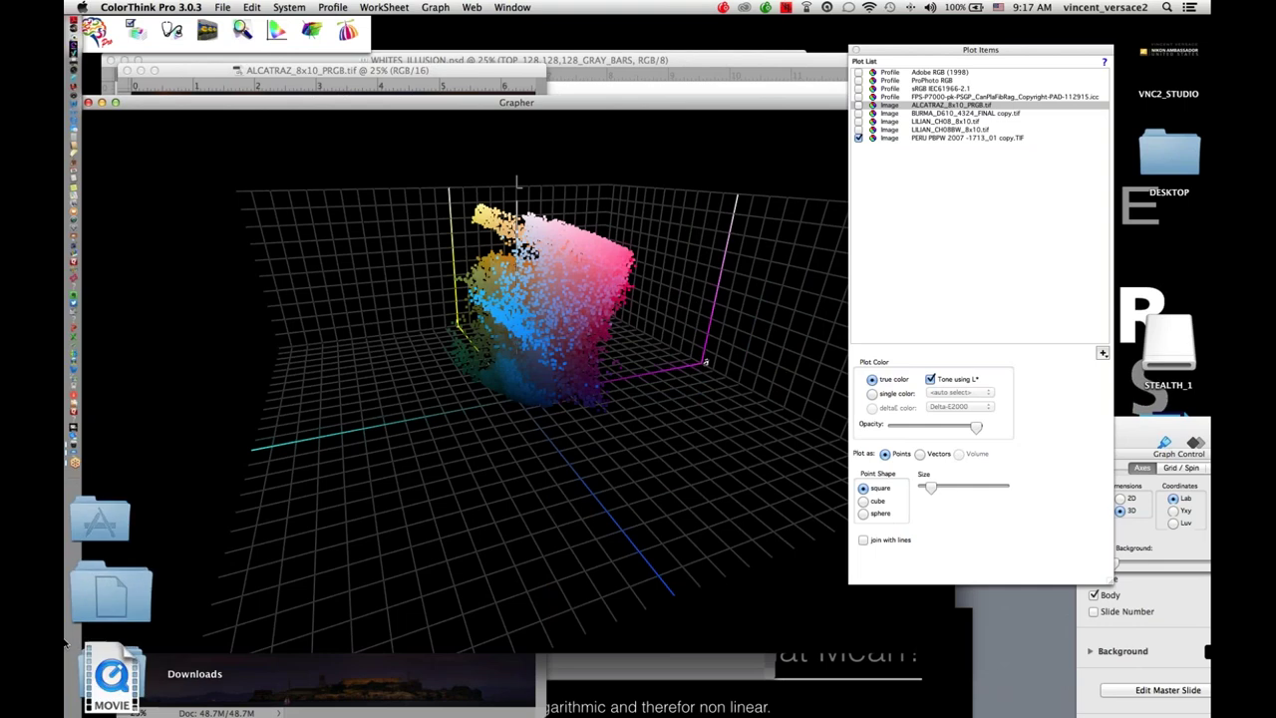
mouse_move(87, 698)
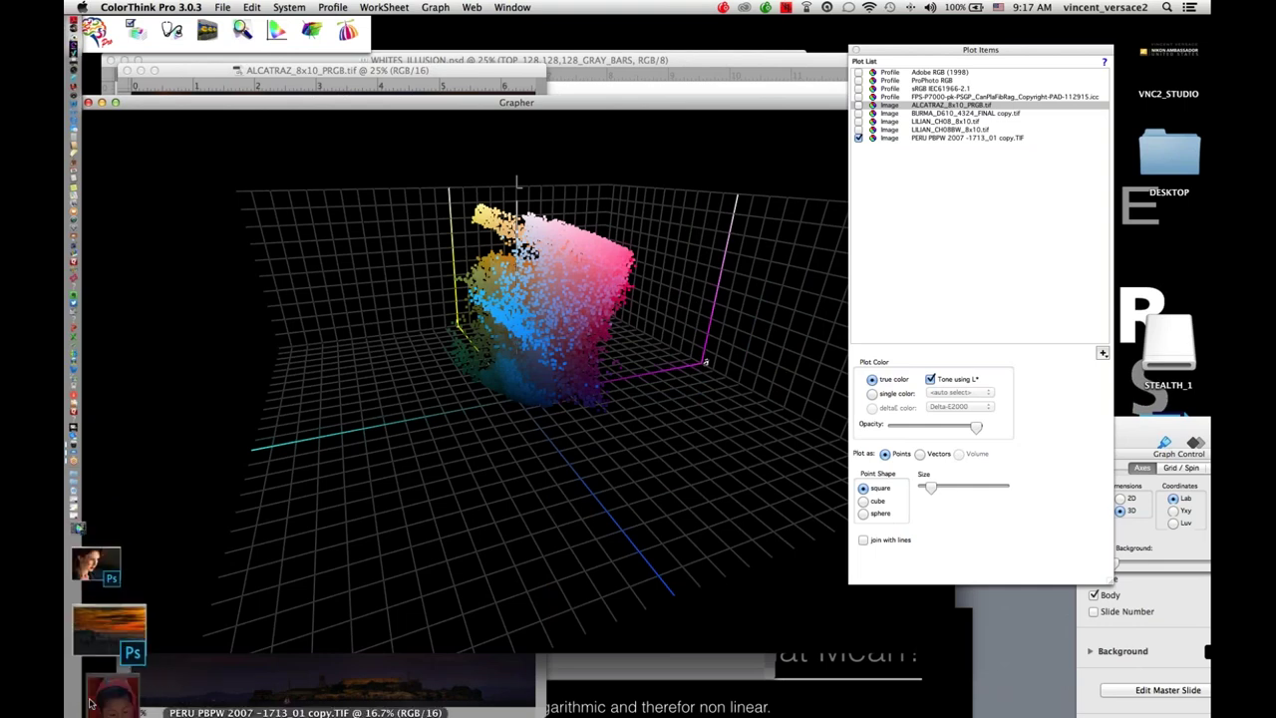
click(90, 703)
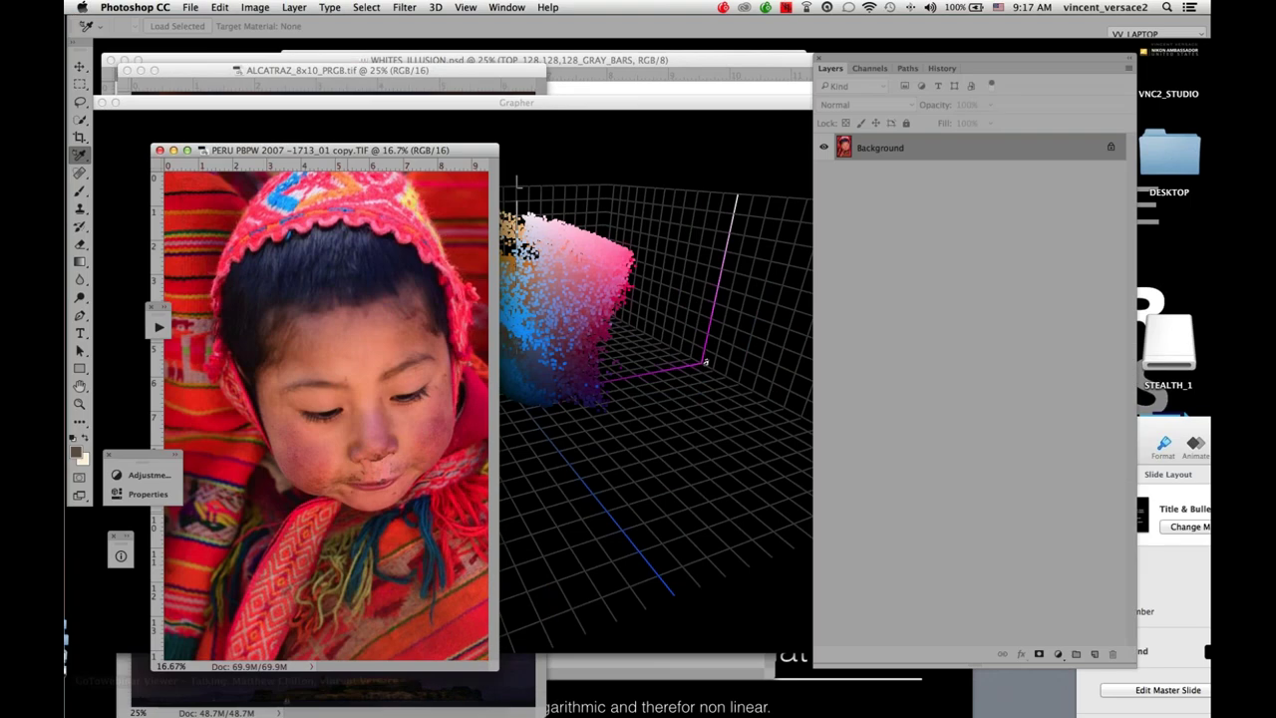
click(808, 139)
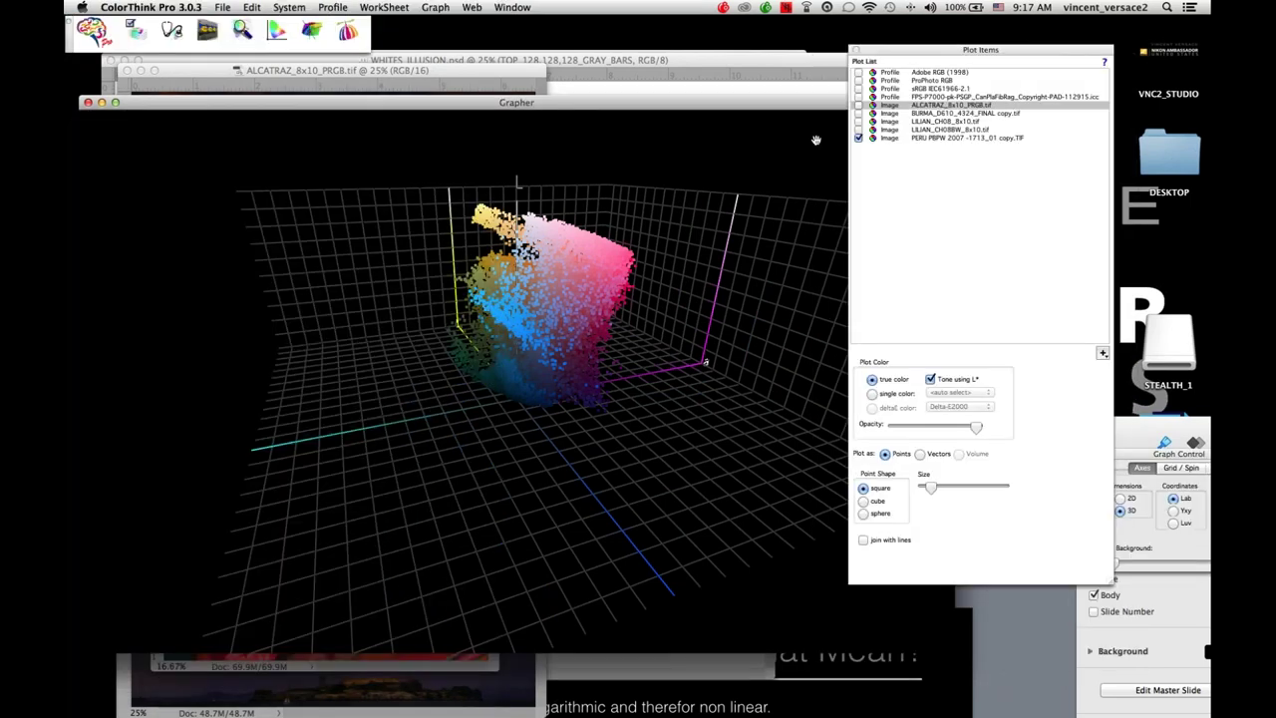
Compare the PERU image's colors with the sRGB gamut, and replace that gamut with Adobe RGB (1998) in the plot.
click(858, 89)
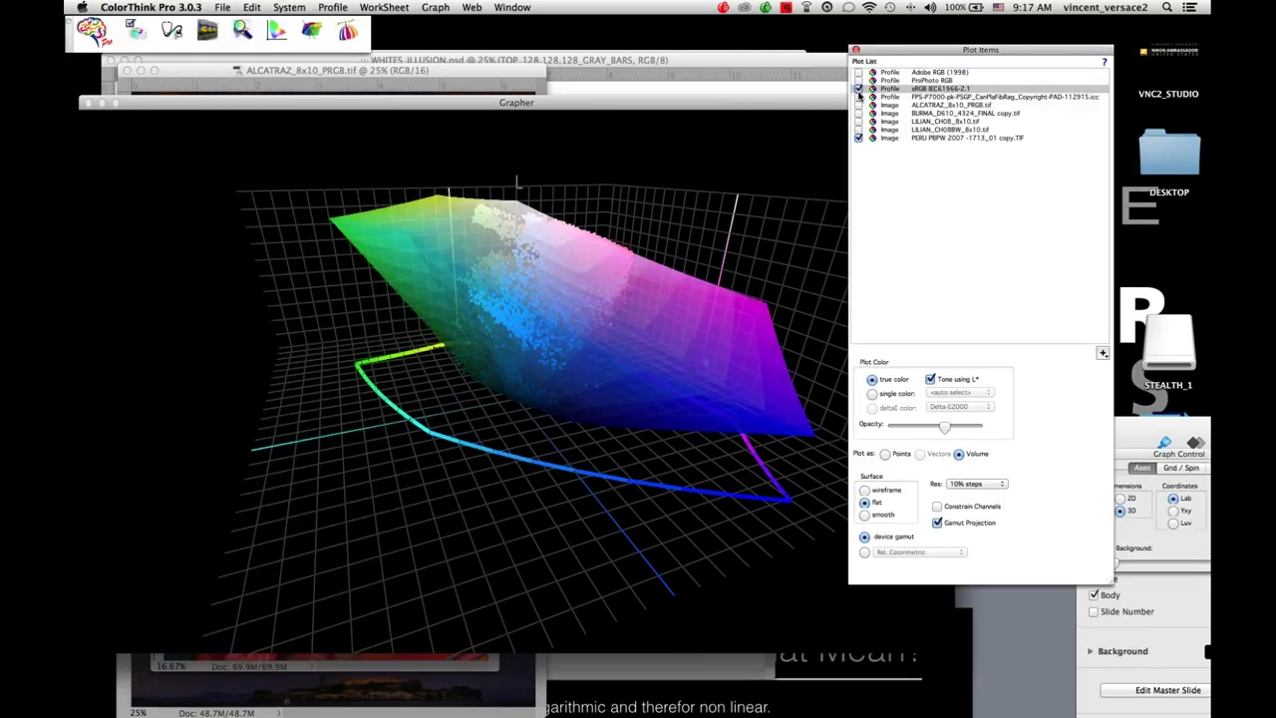
drag(469, 287, 778, 119)
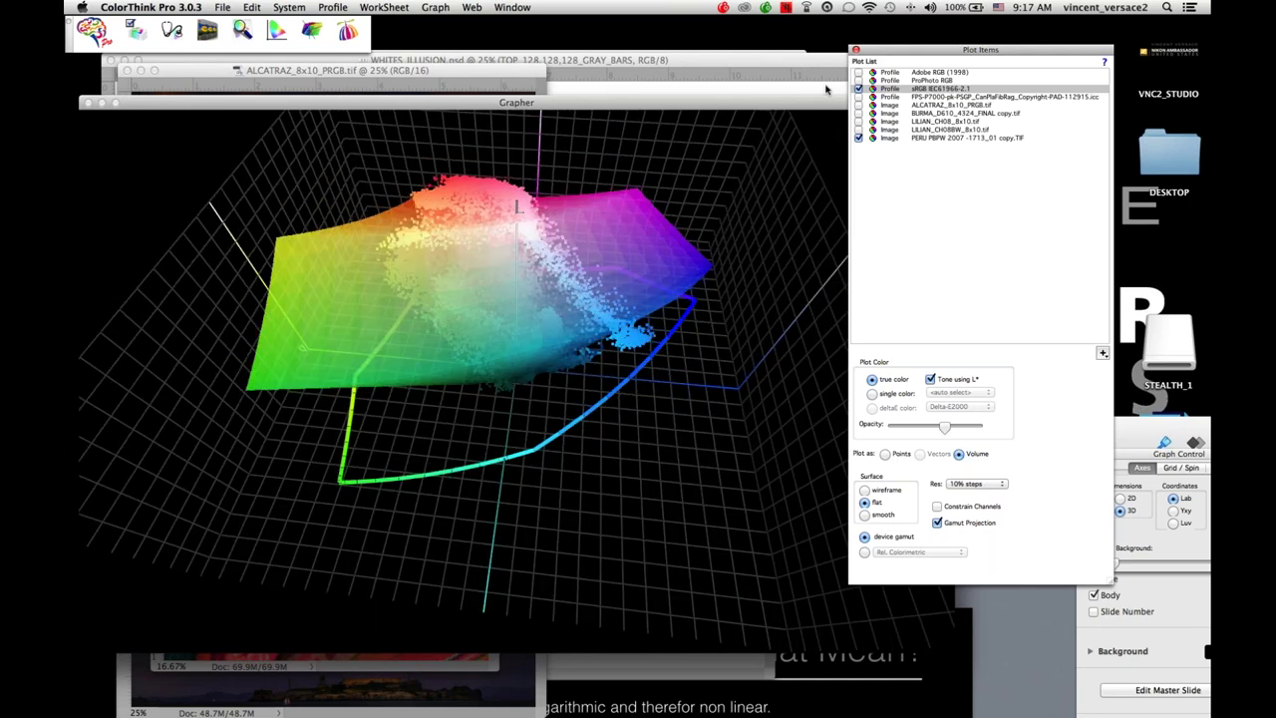
click(859, 73)
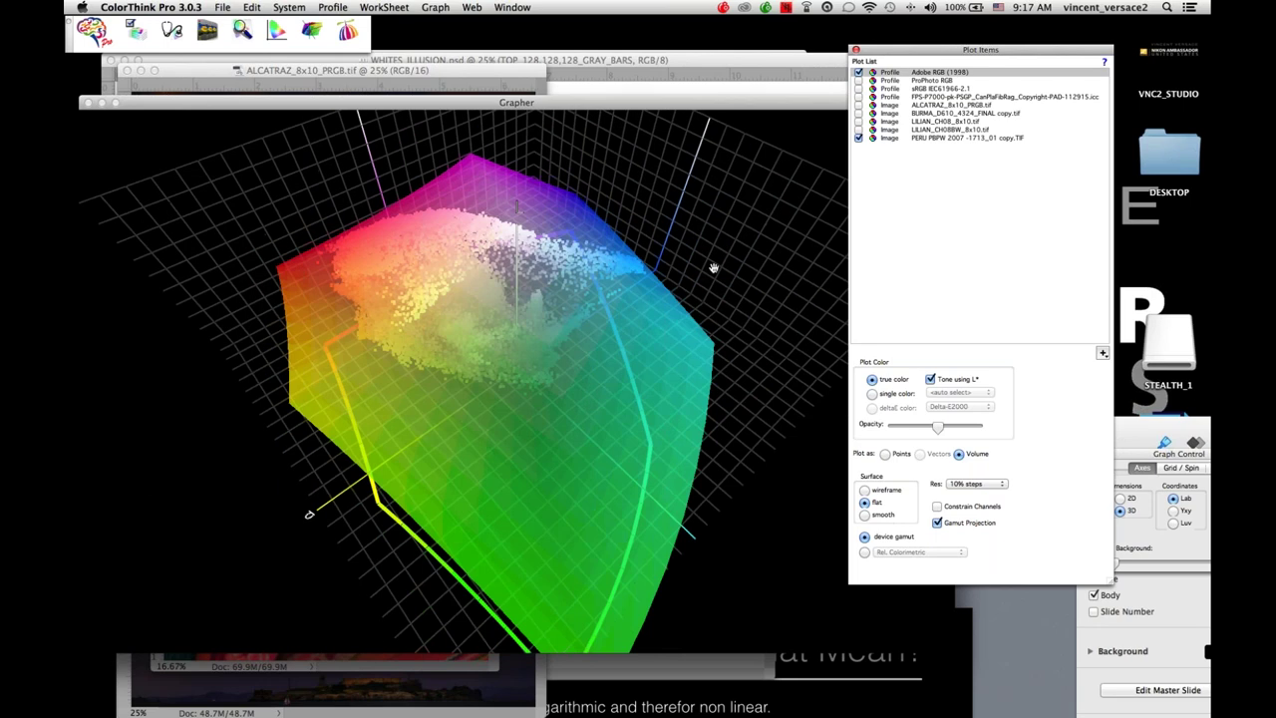
drag(714, 267, 598, 319)
drag(762, 486, 598, 309)
Add the FPS-P7000 CanPlaFibRag printer profile to the plot and compare its gamut with Adobe RGB and the PERU image.
click(858, 97)
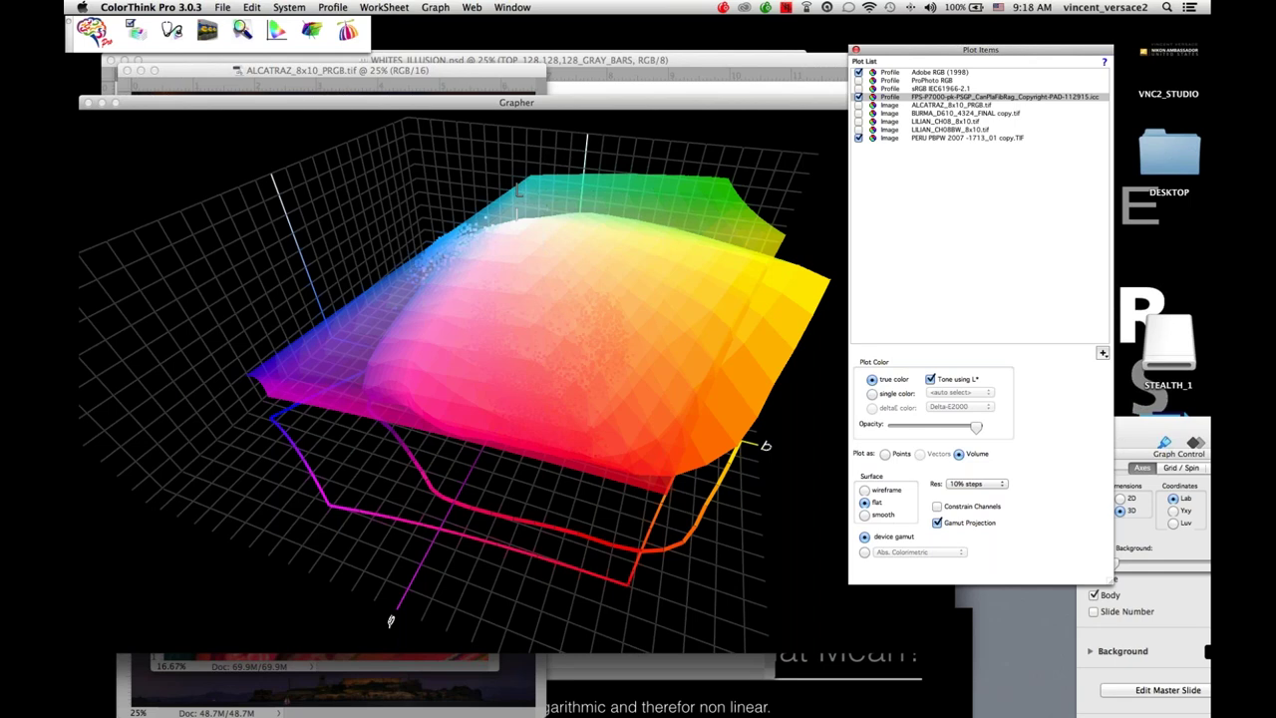
drag(391, 621, 558, 319)
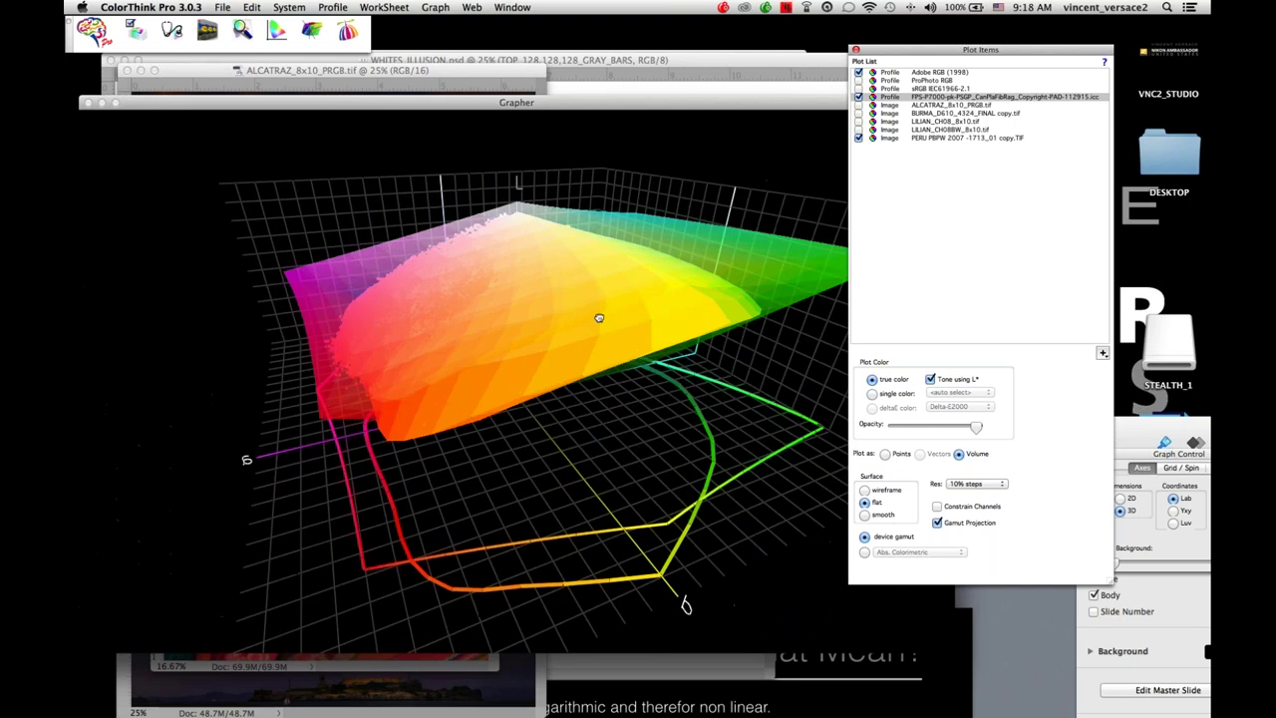
drag(599, 317, 631, 309)
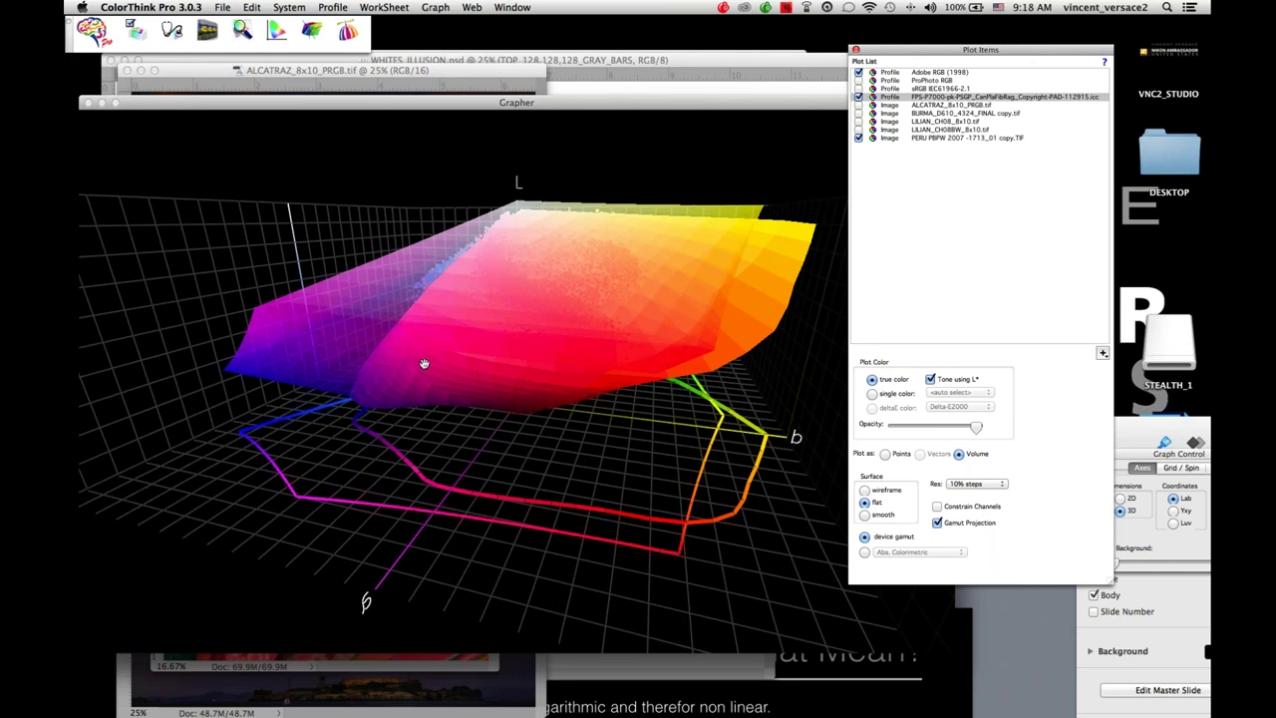
Add the ProPhoto RGB gamut to the plot and compare it with Adobe RGB, the printer profile and the PERU image.
drag(389, 381, 397, 381)
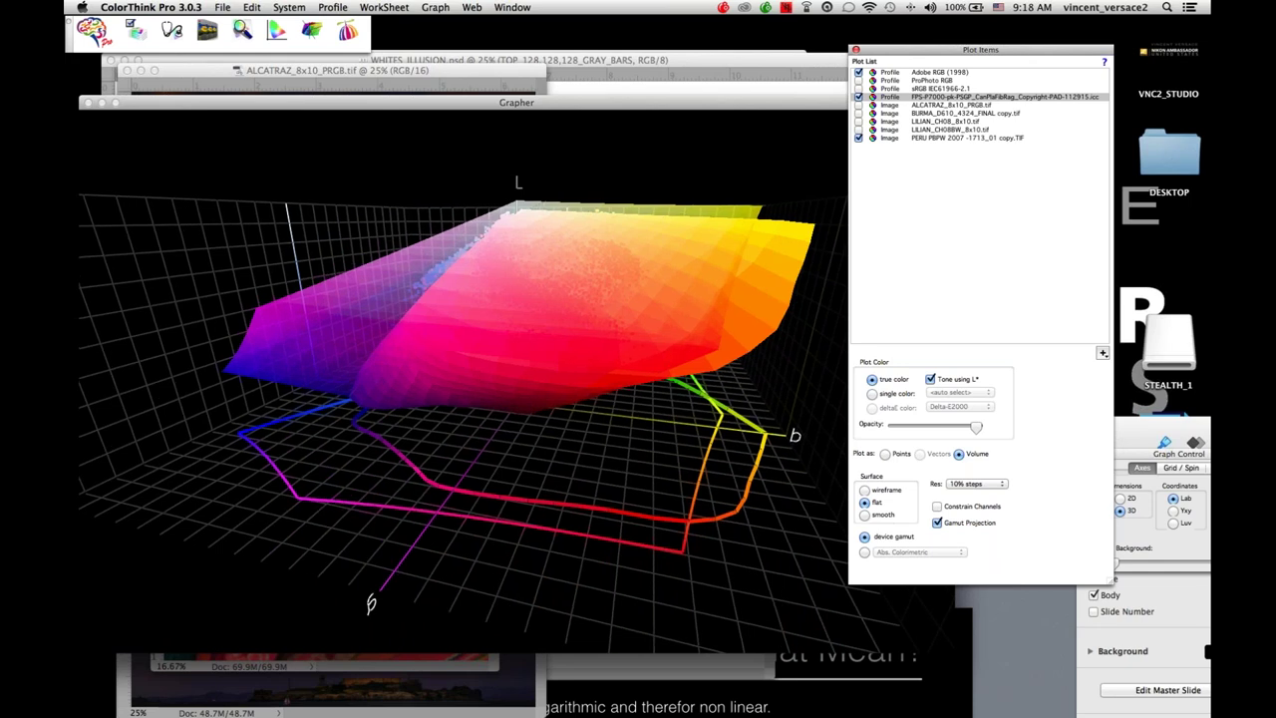
drag(509, 355, 638, 364)
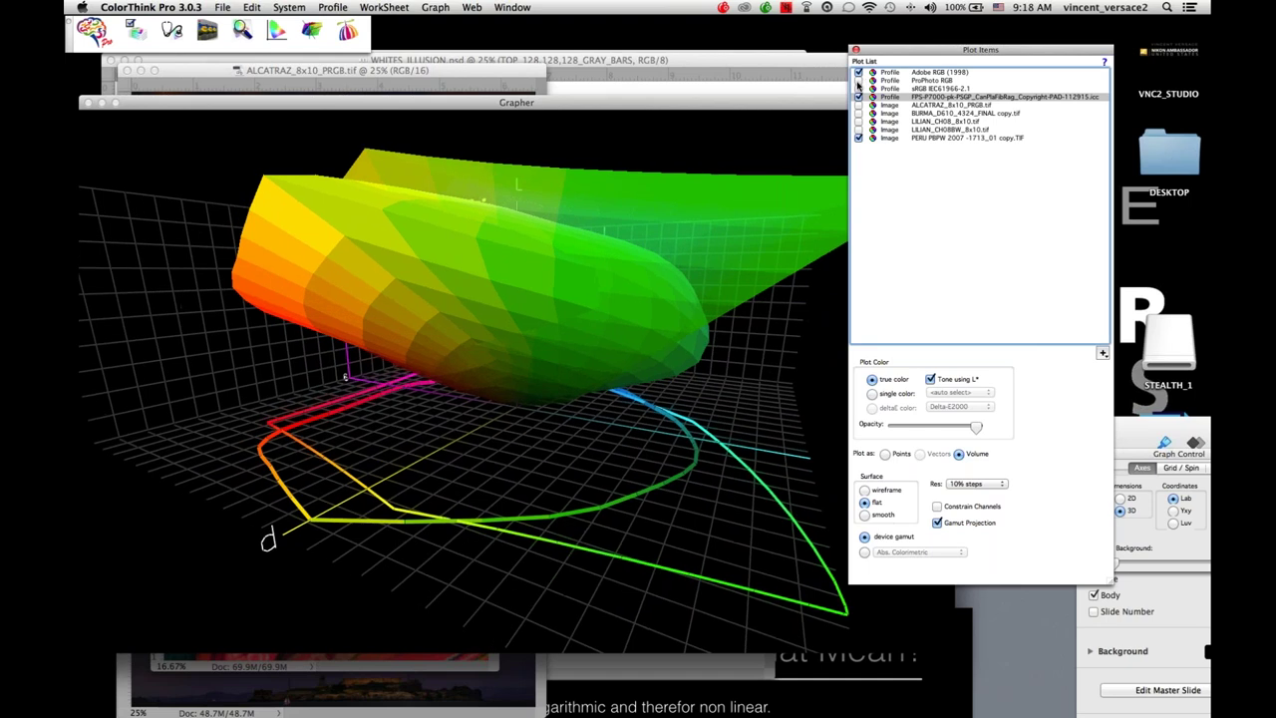
click(859, 79)
drag(572, 288, 518, 189)
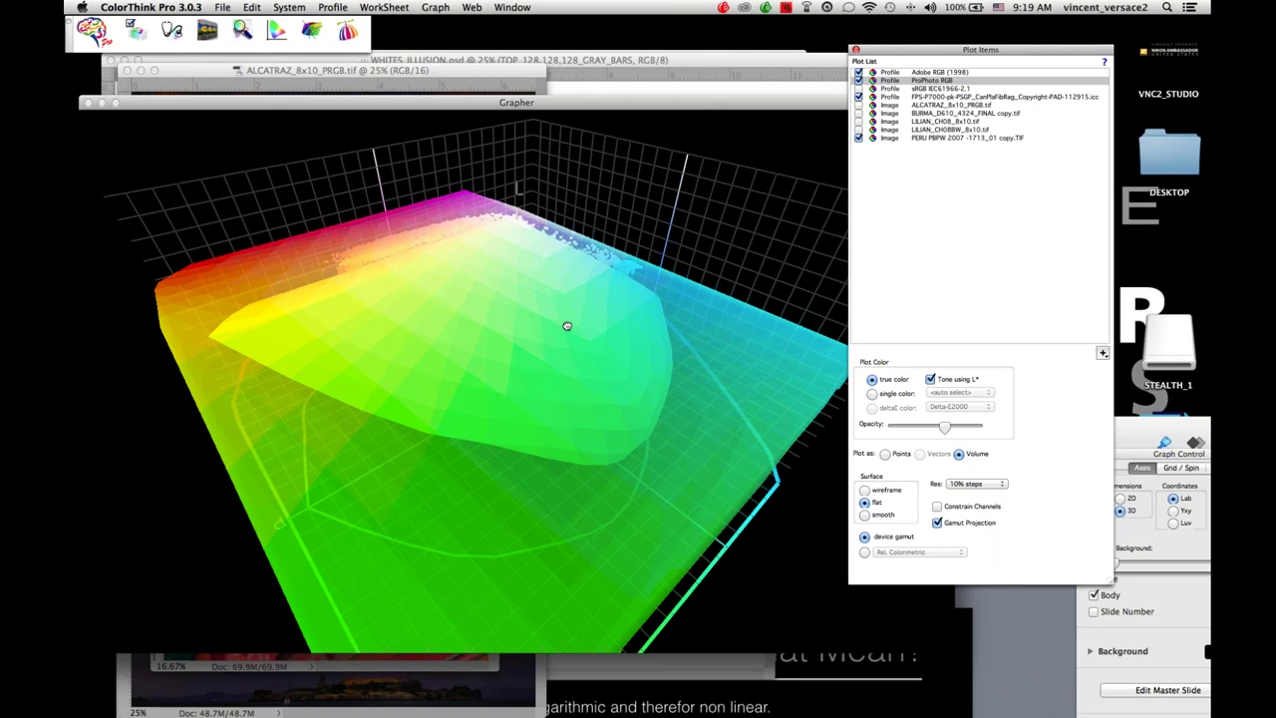
drag(565, 322, 394, 506)
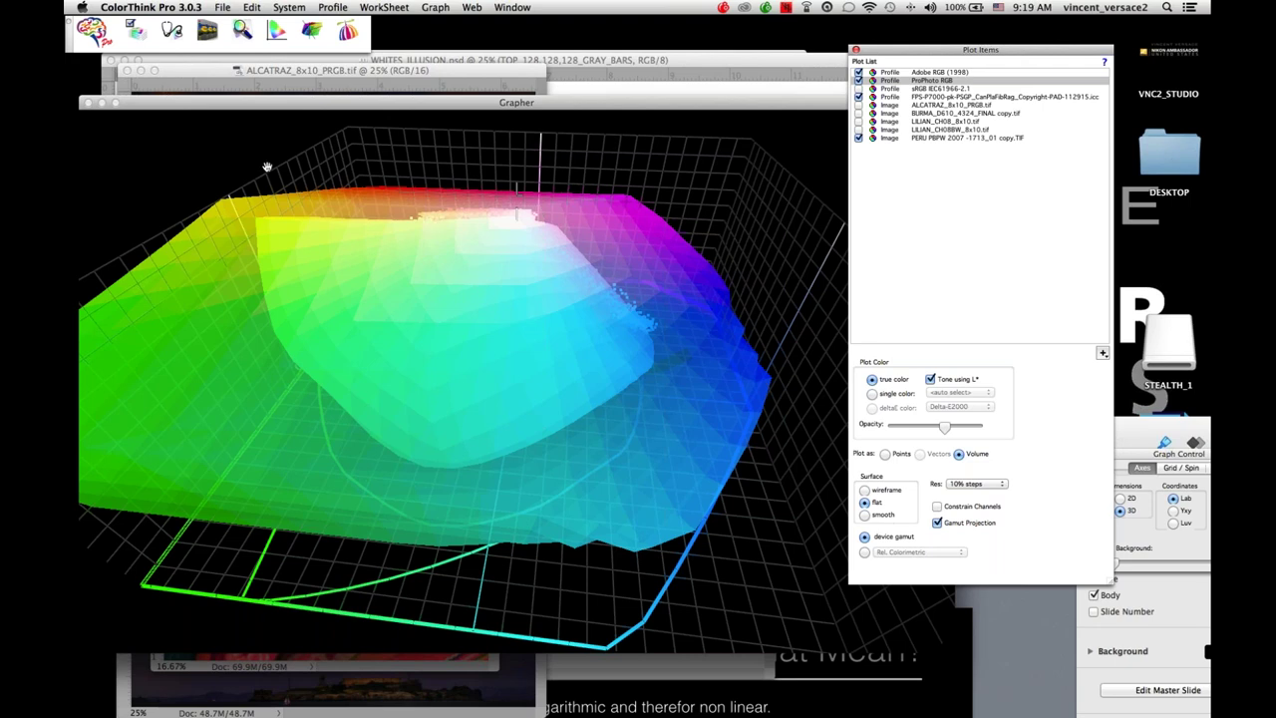
Minimize the gamut graph, switch to Photoshop, and show the whole RGBLESSON_FILMTYPES.psd chart in full-screen mode.
click(102, 103)
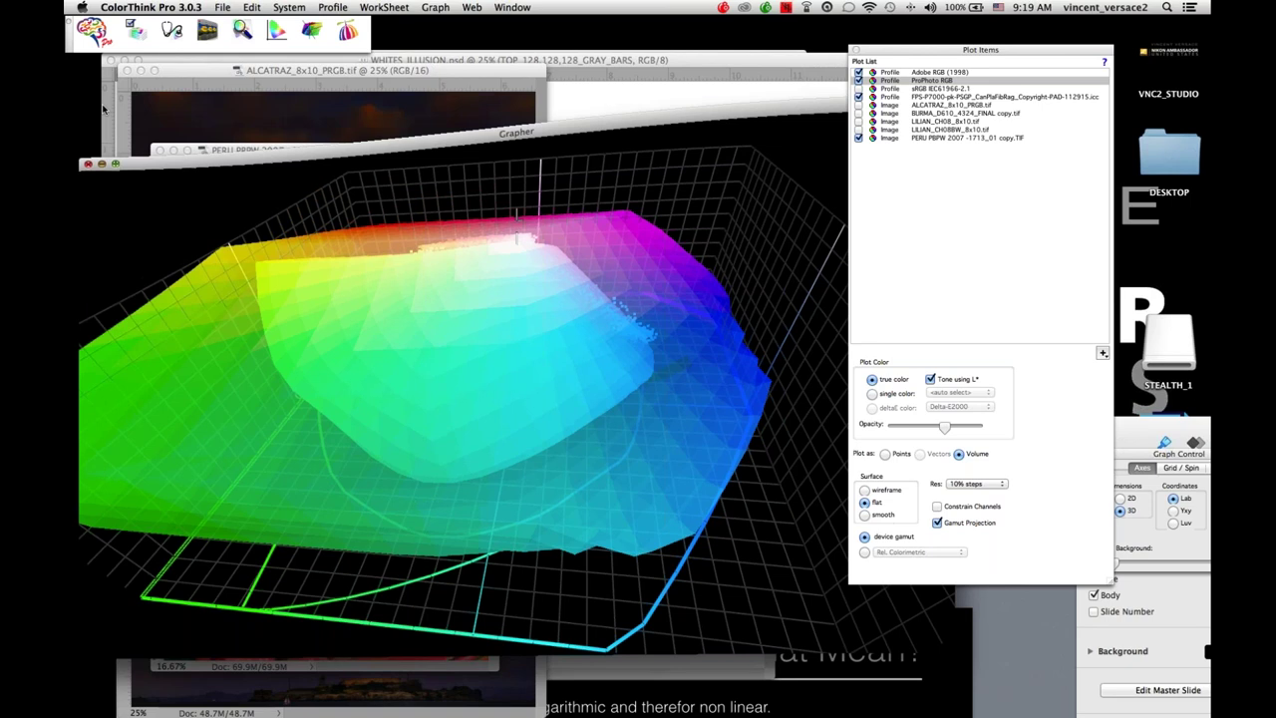
key(super+Tab)
key(f)
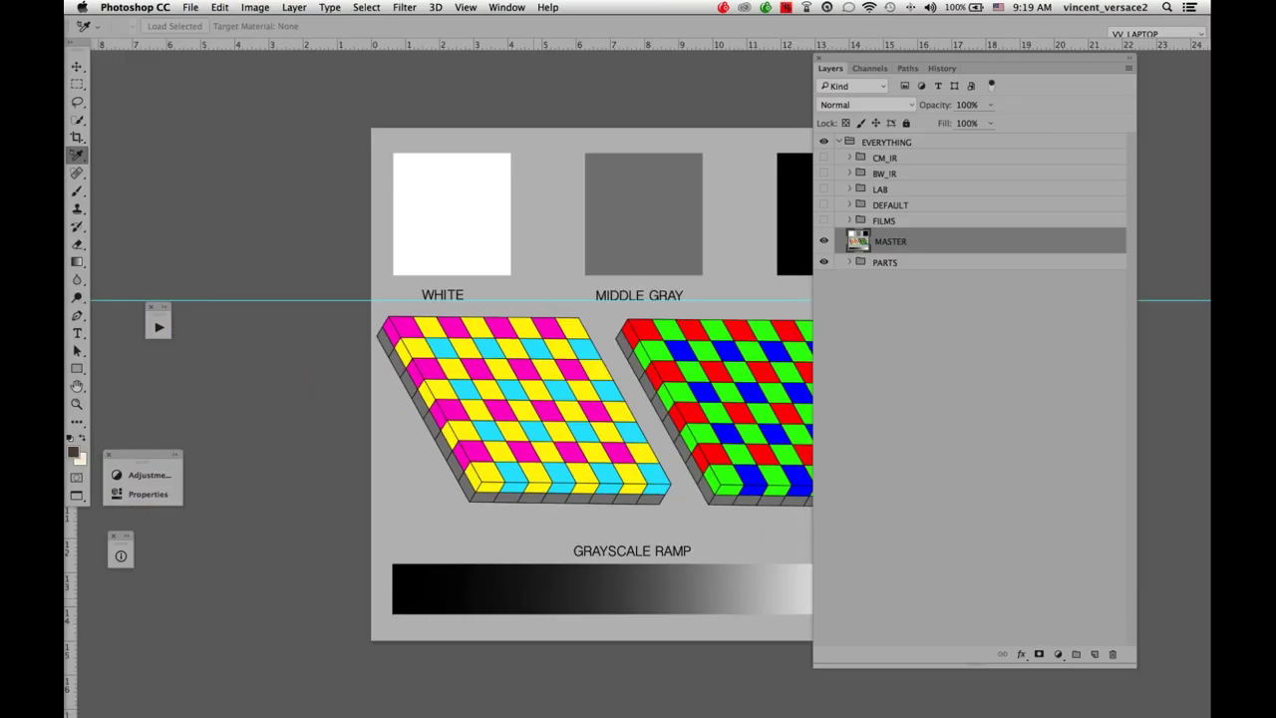
drag(518, 548, 414, 521)
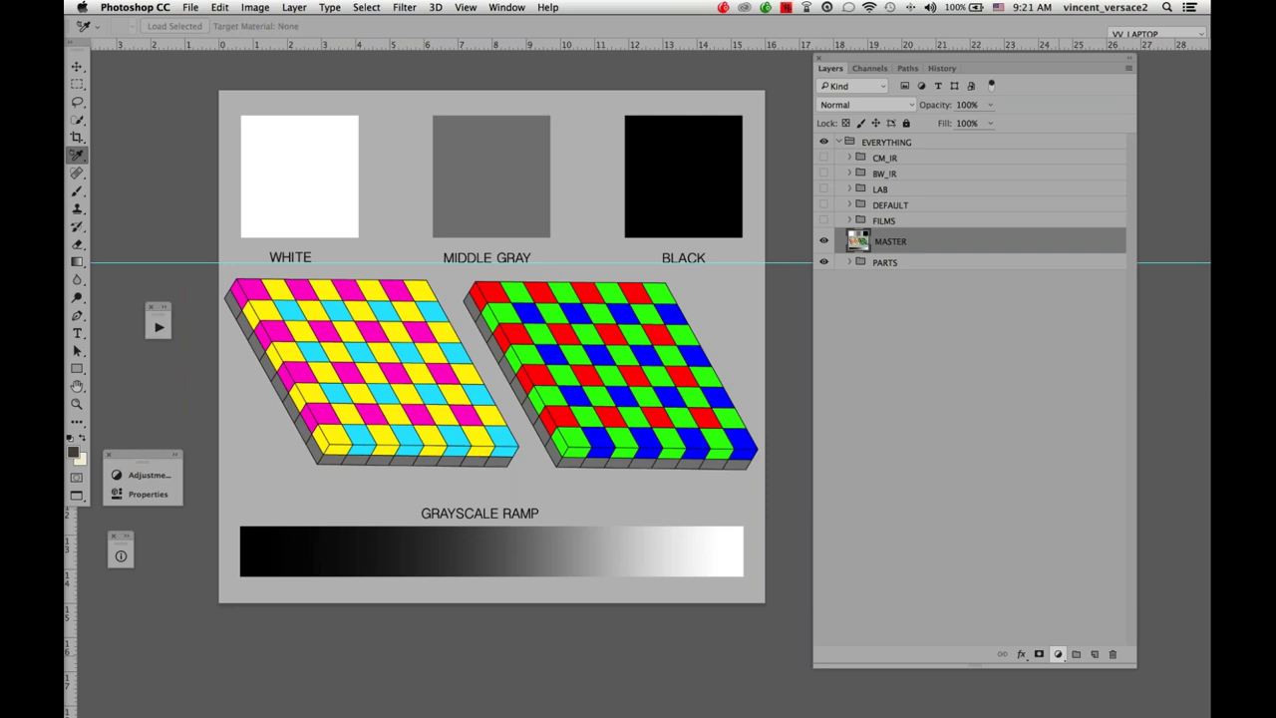
click(1058, 654)
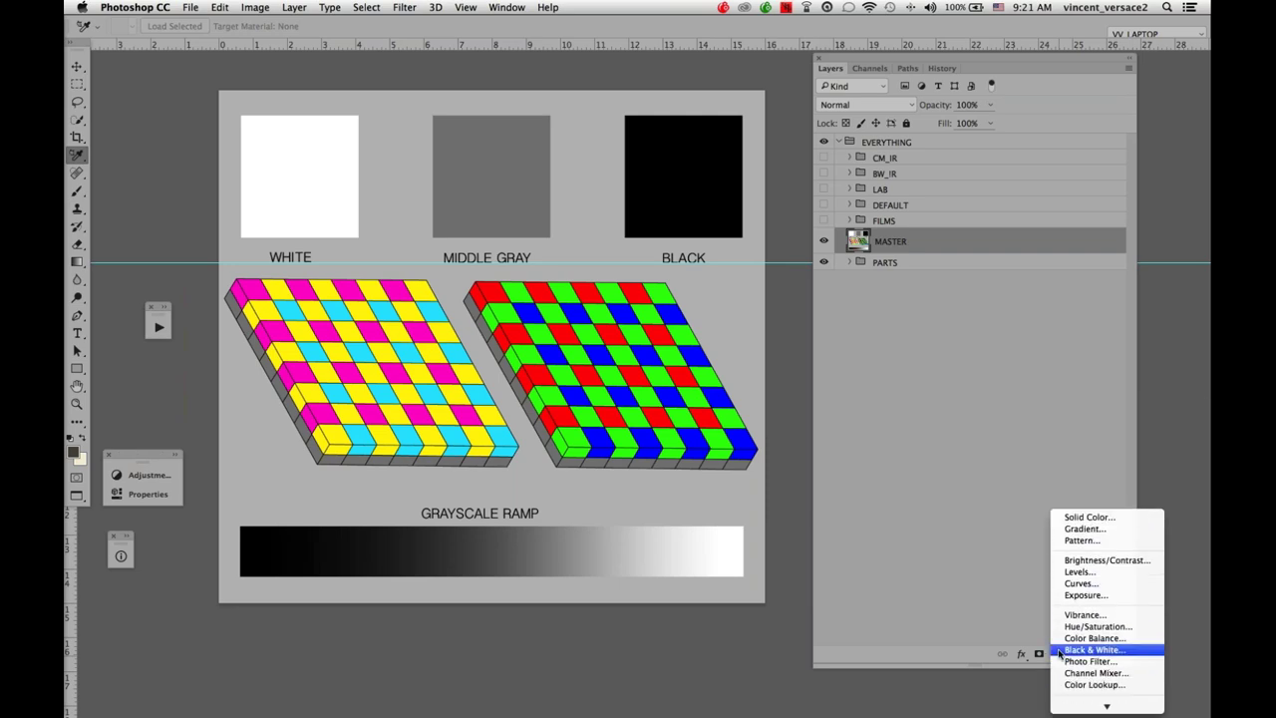
click(1095, 626)
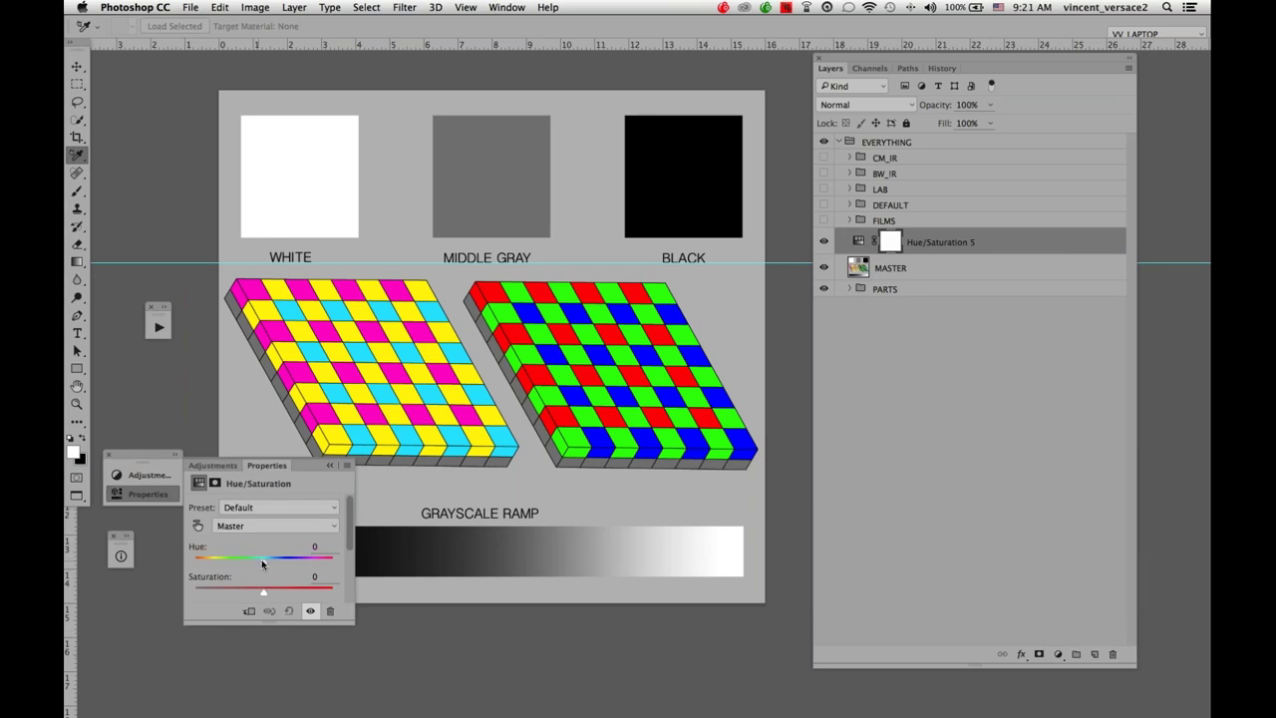
mouse_move(265, 562)
mouse_down()
mouse_move(242, 568)
mouse_move(256, 563)
mouse_up()
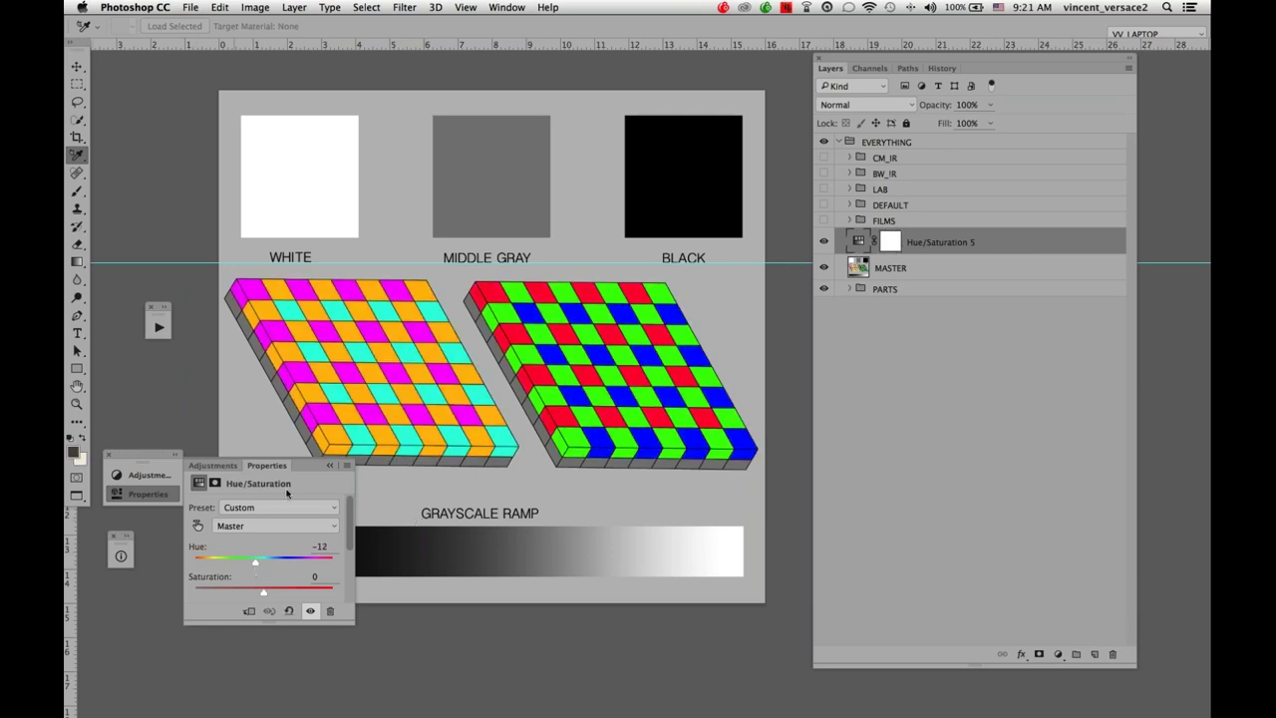
click(859, 267)
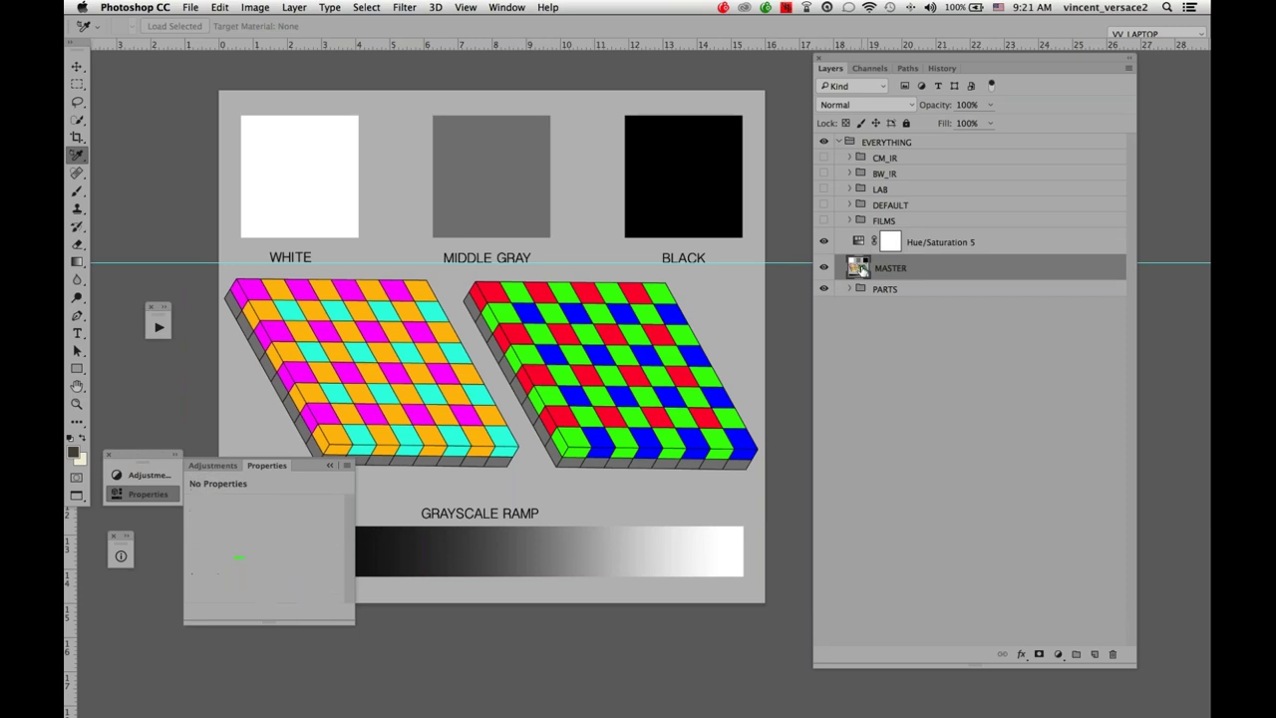
click(887, 243)
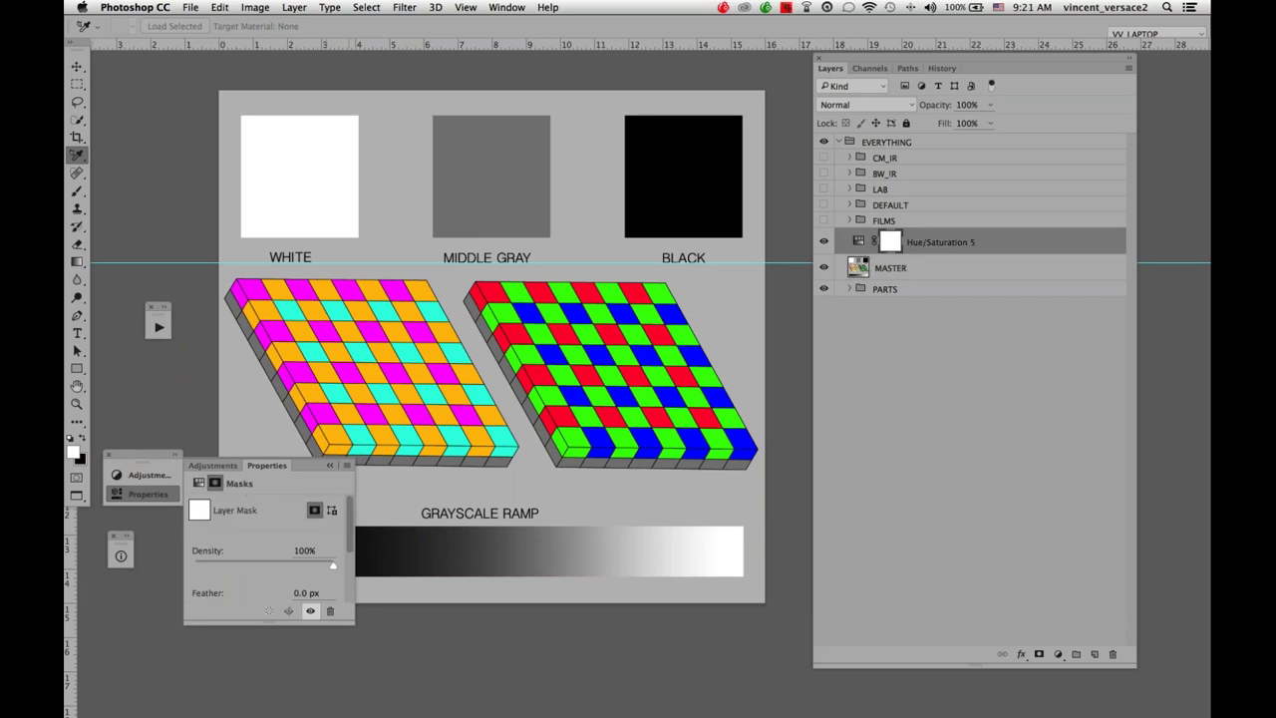
click(213, 466)
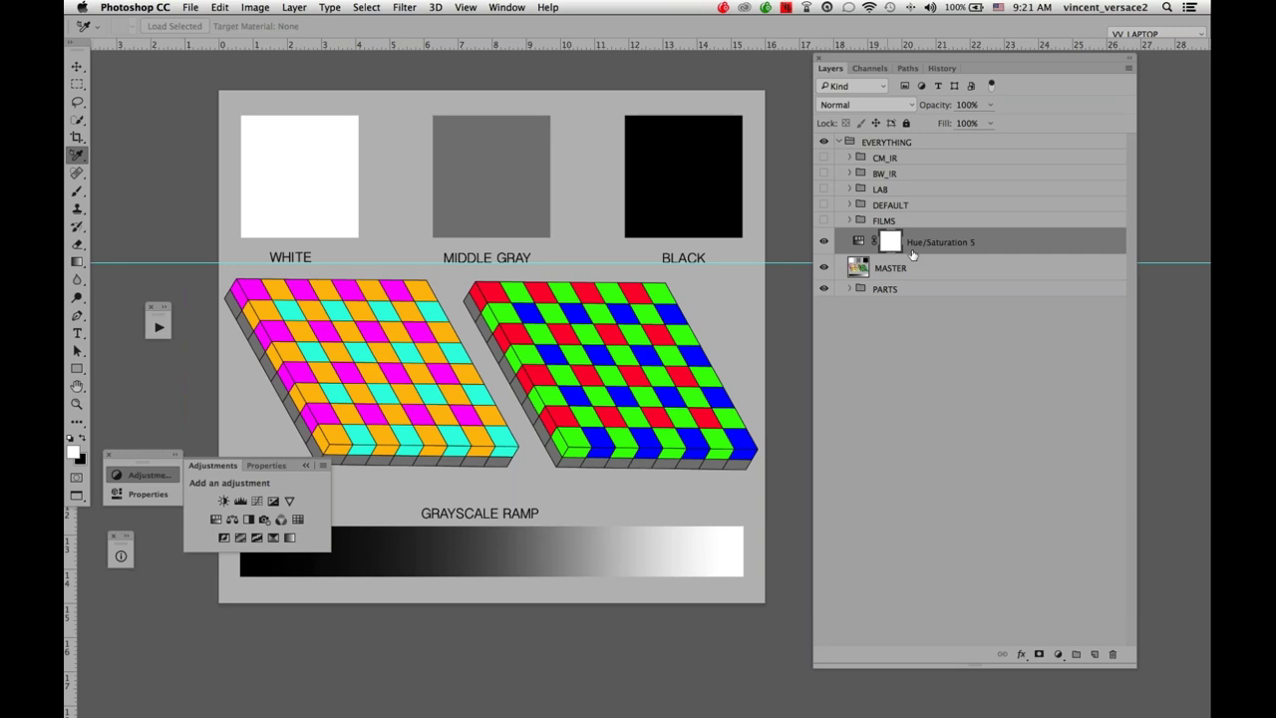
drag(913, 254, 1055, 677)
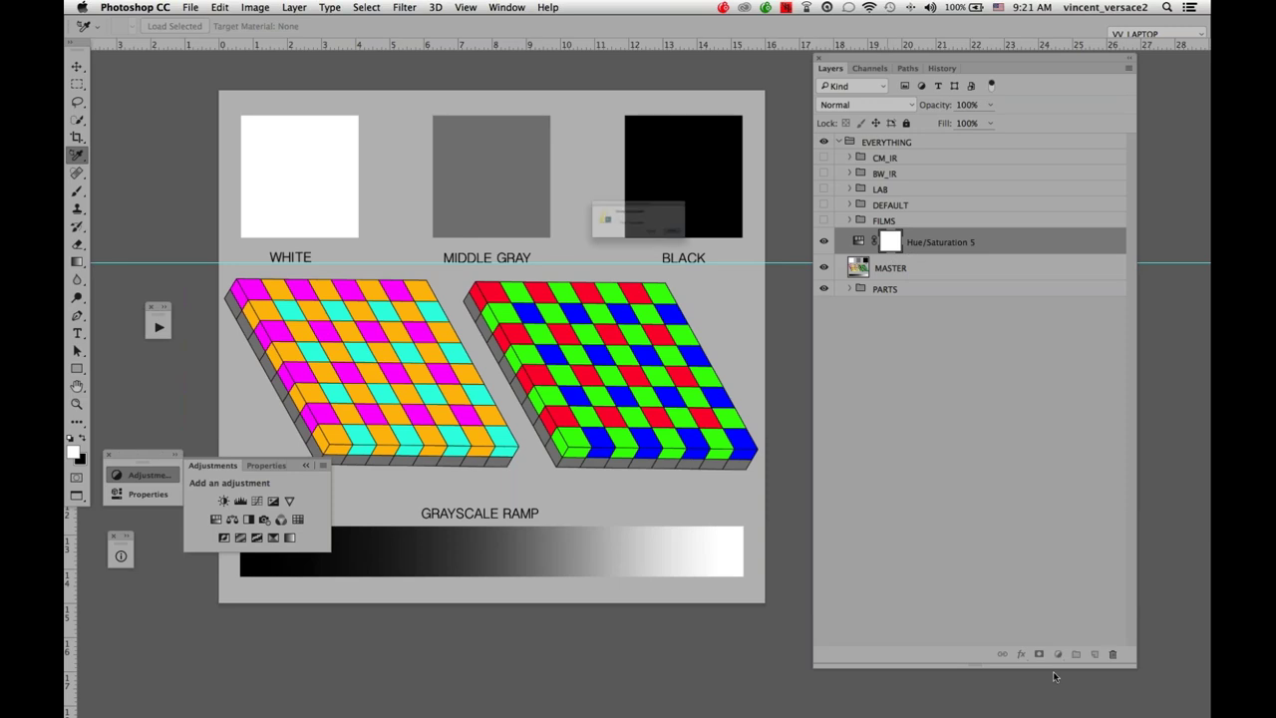
click(742, 256)
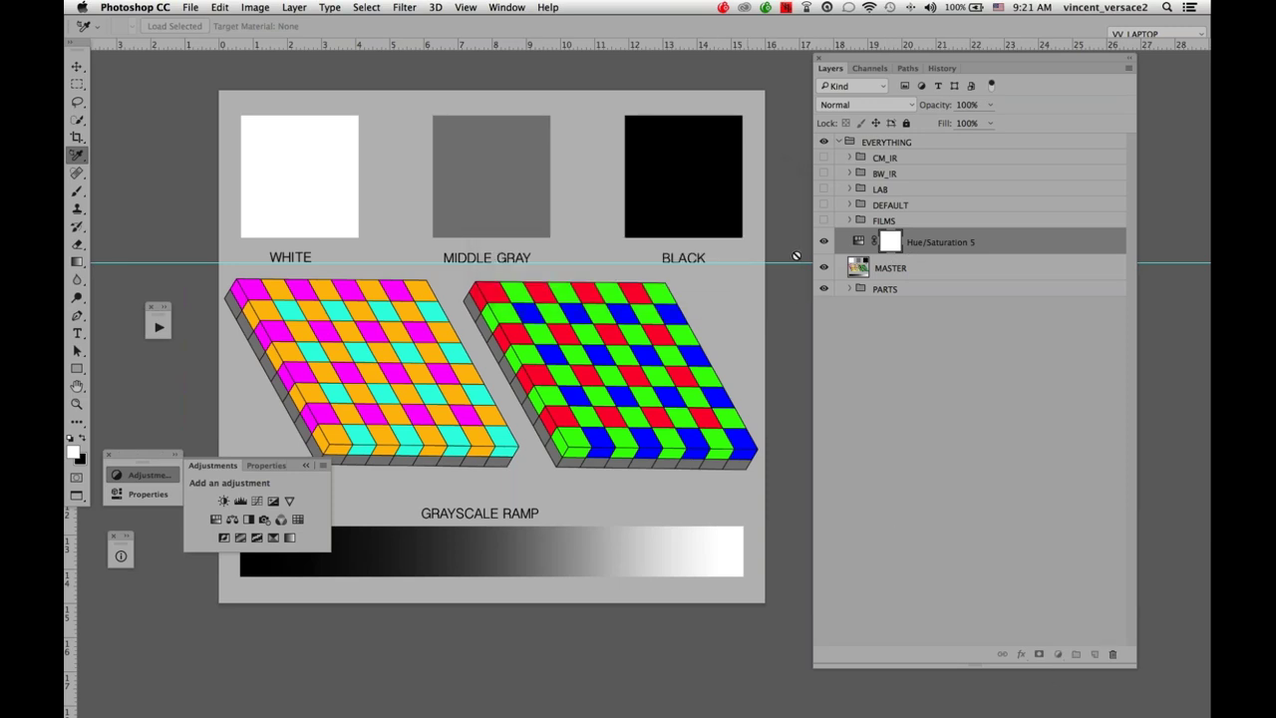
drag(855, 249, 1110, 653)
Add a Hue/Saturation adjustment layer above the MASTER layer with Saturation set to -100.
click(1058, 654)
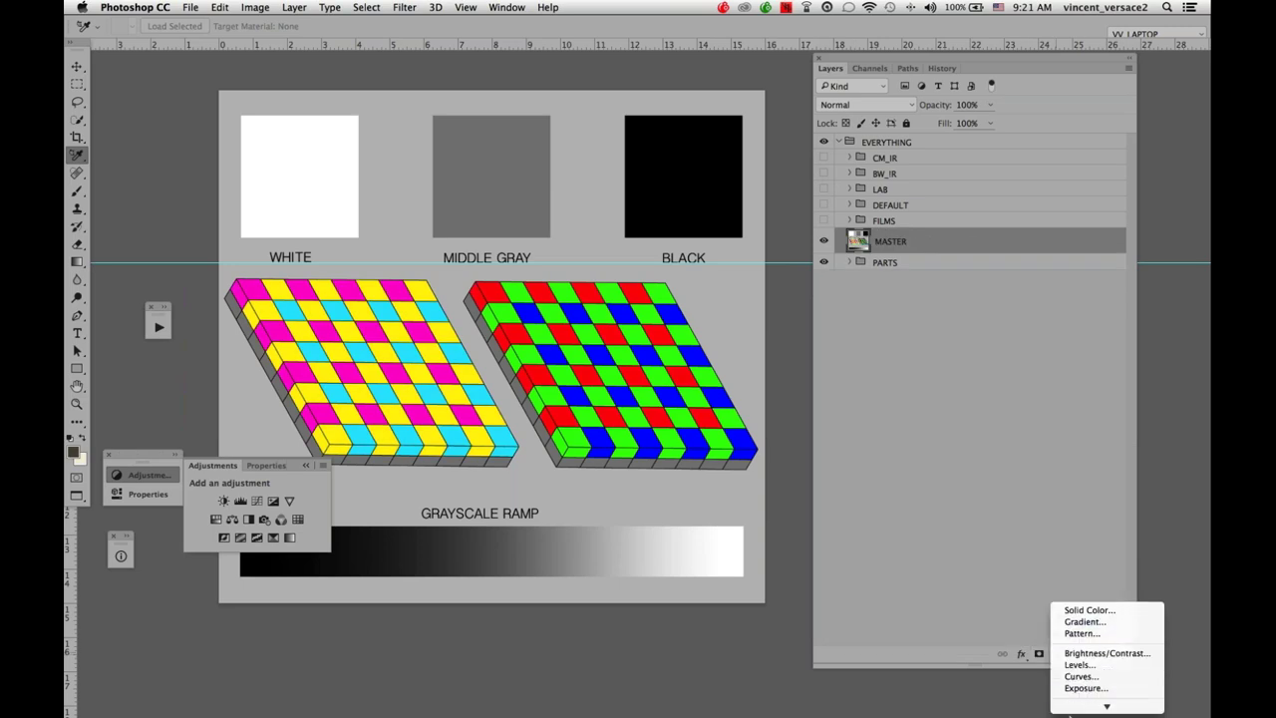
click(1082, 673)
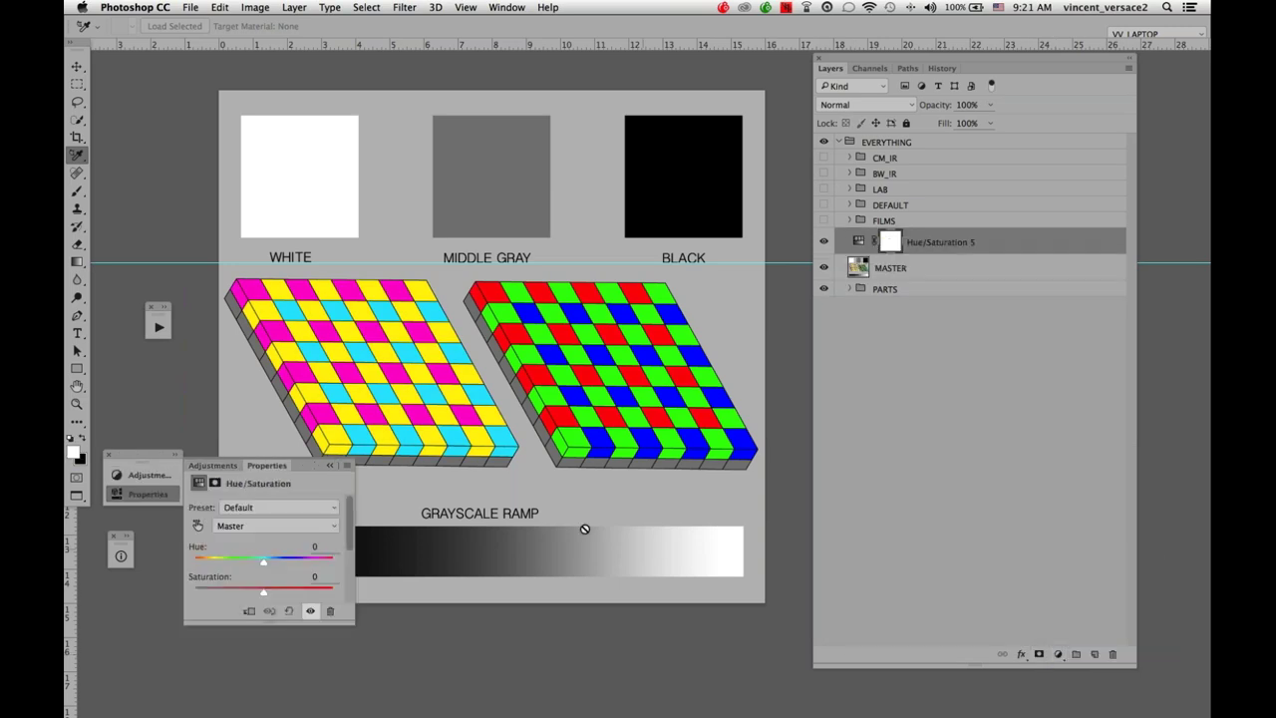
drag(263, 592, 150, 578)
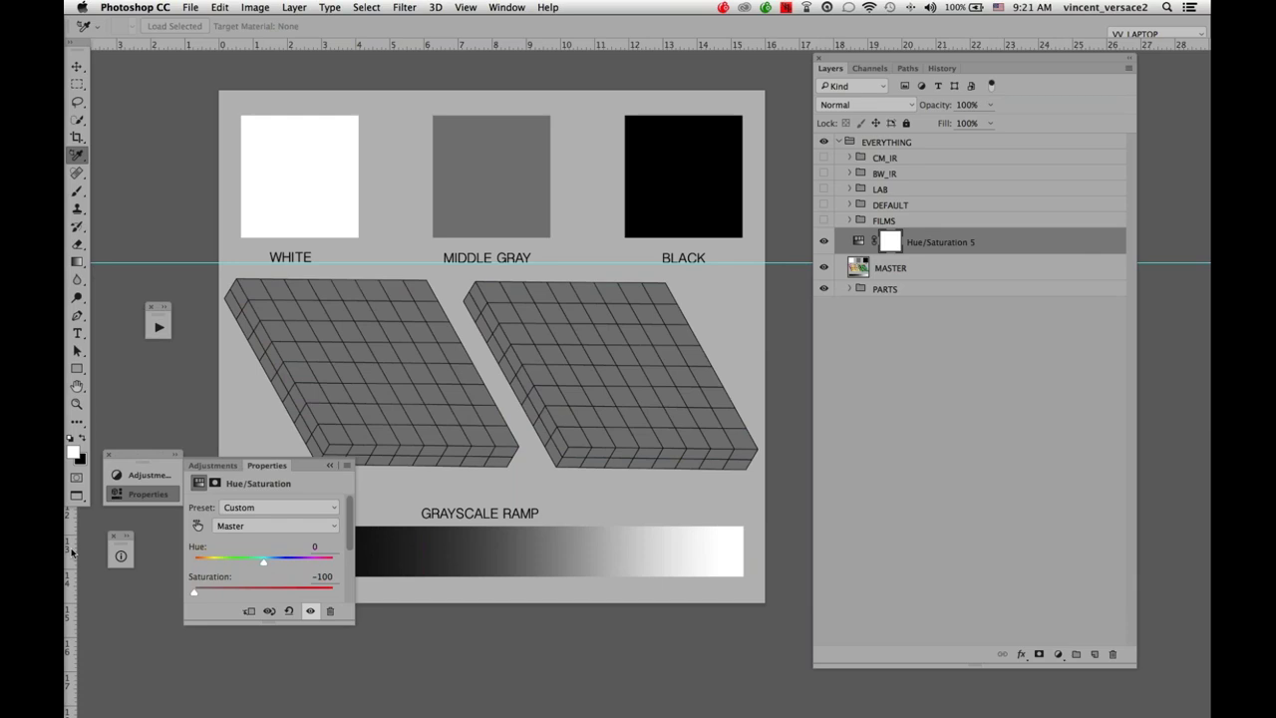
Clear the adjustment settings off the chart, check its before-and-after RGB readings, and hide the interface to view the desaturated chart alone.
drag(299, 465, 248, 575)
double_click(252, 579)
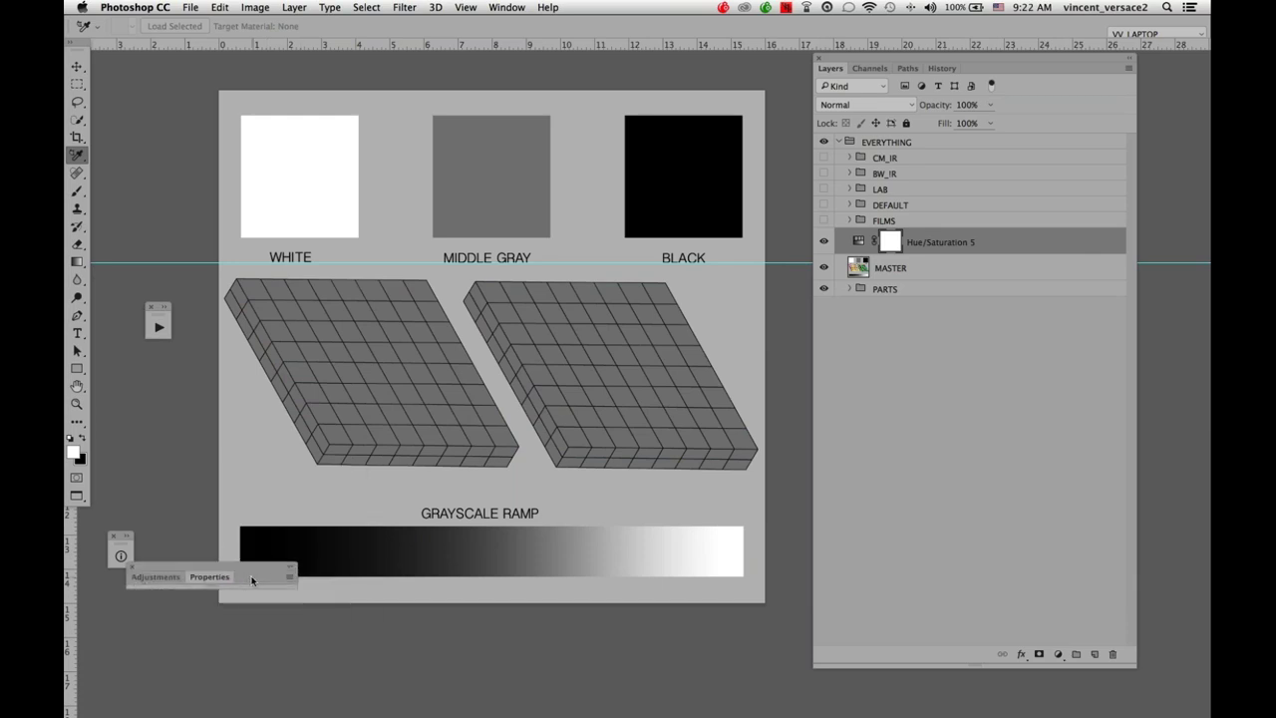
click(121, 557)
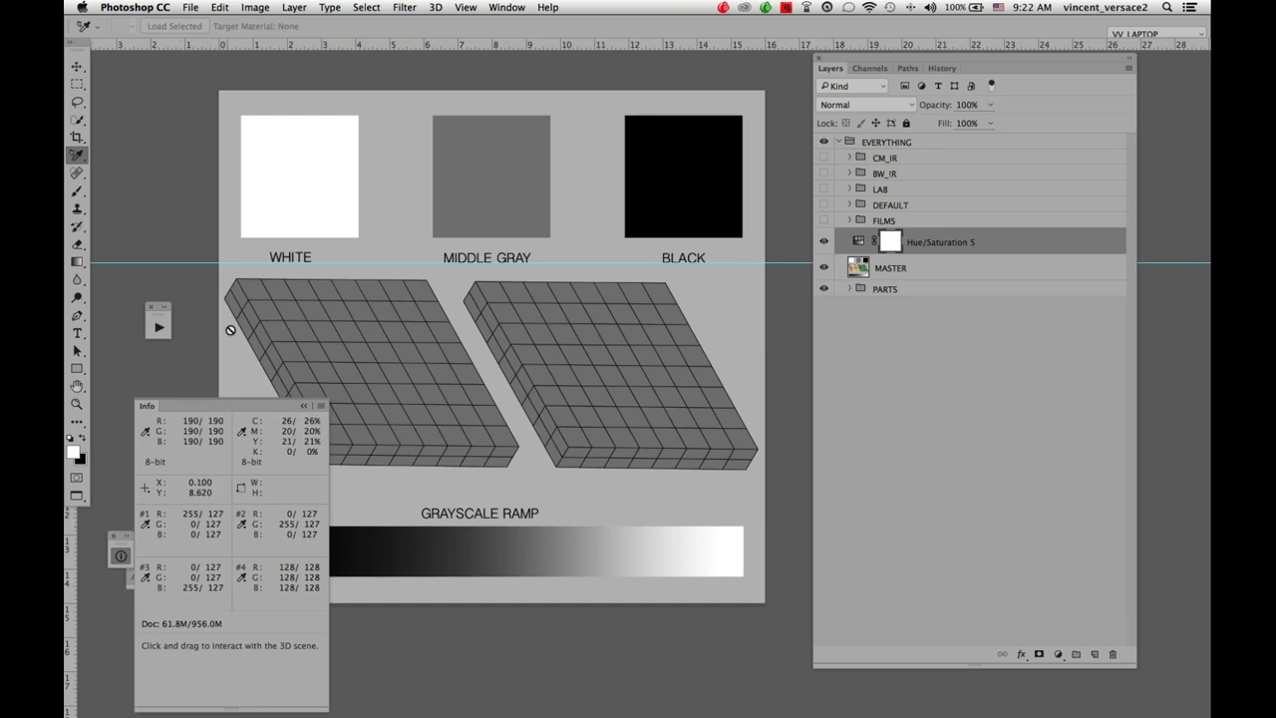
drag(227, 405, 184, 500)
key(Tab)
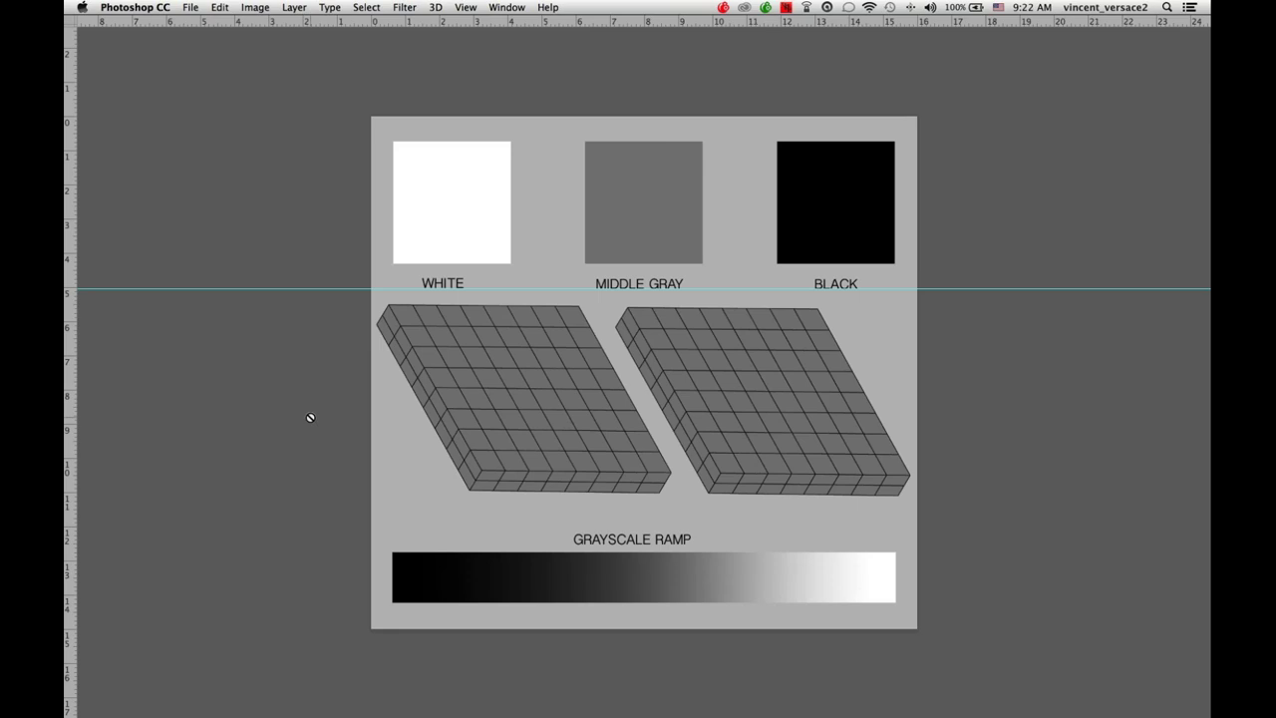
Return the chart to a floating window and minimize the ALCATRAZ and PERU photos to uncover LILIAN_CH08_8x10.tif.
key(f)
key(f)
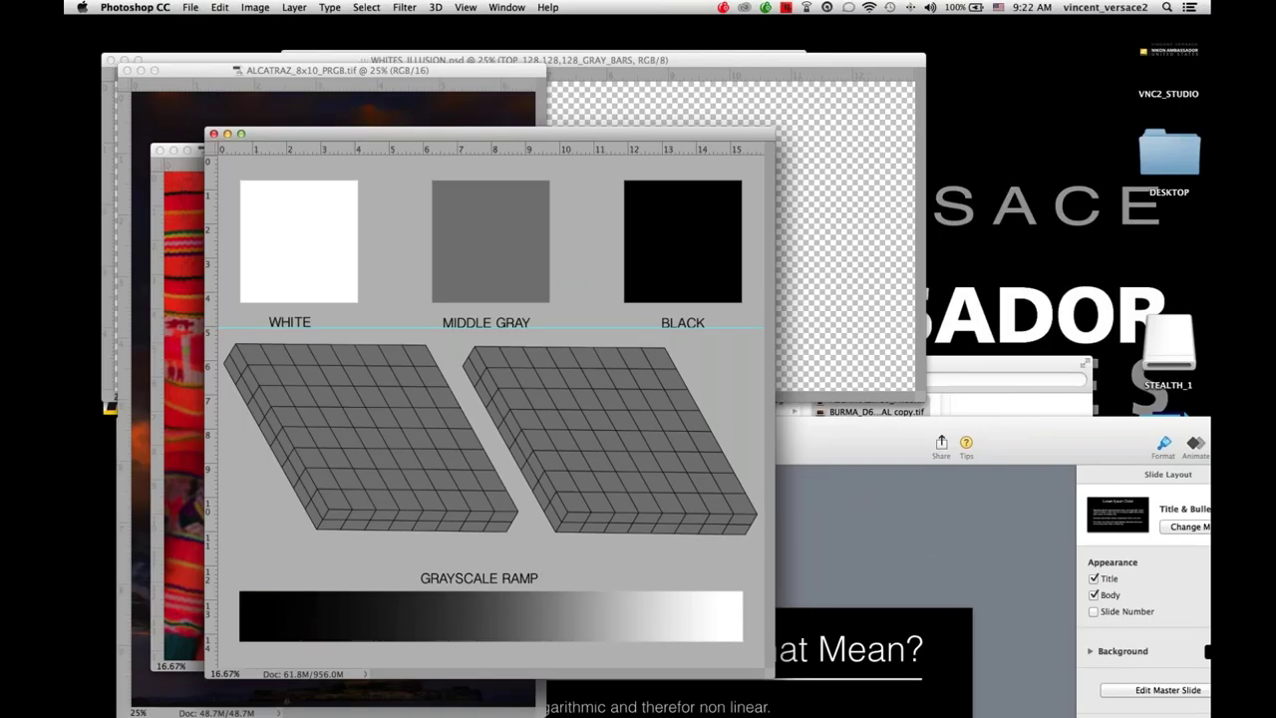
mouse_move(95, 529)
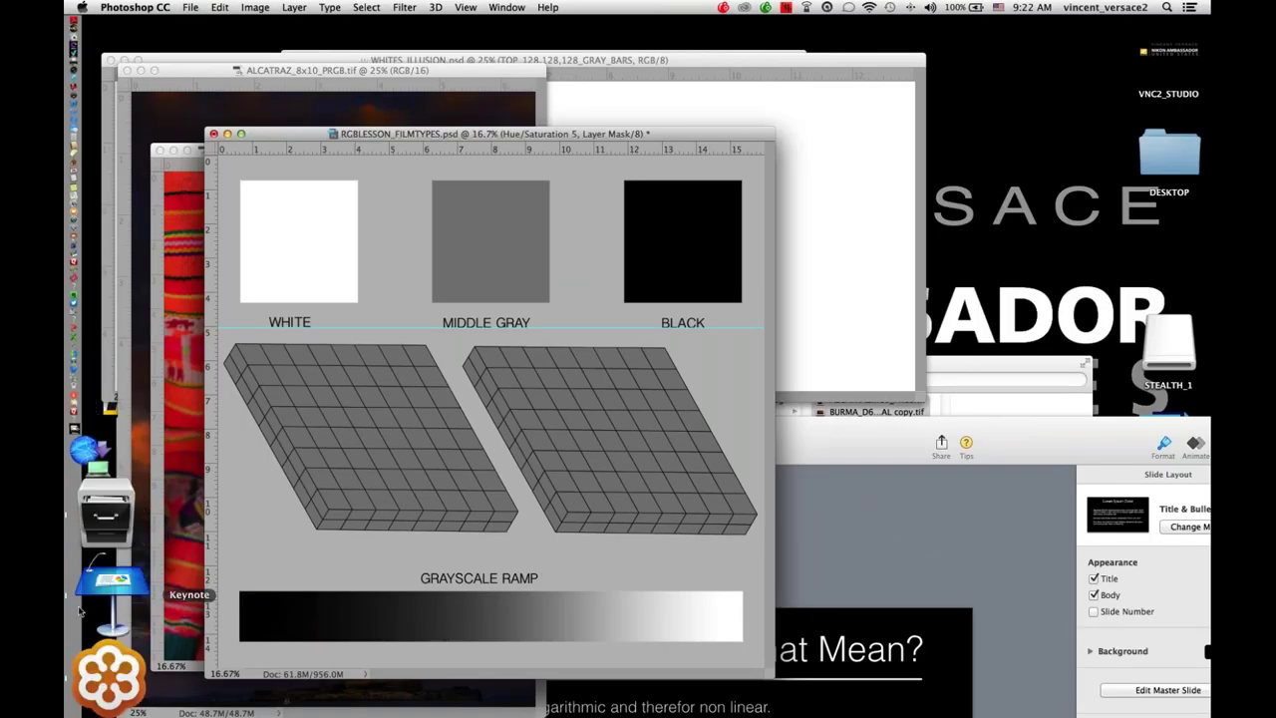
click(139, 76)
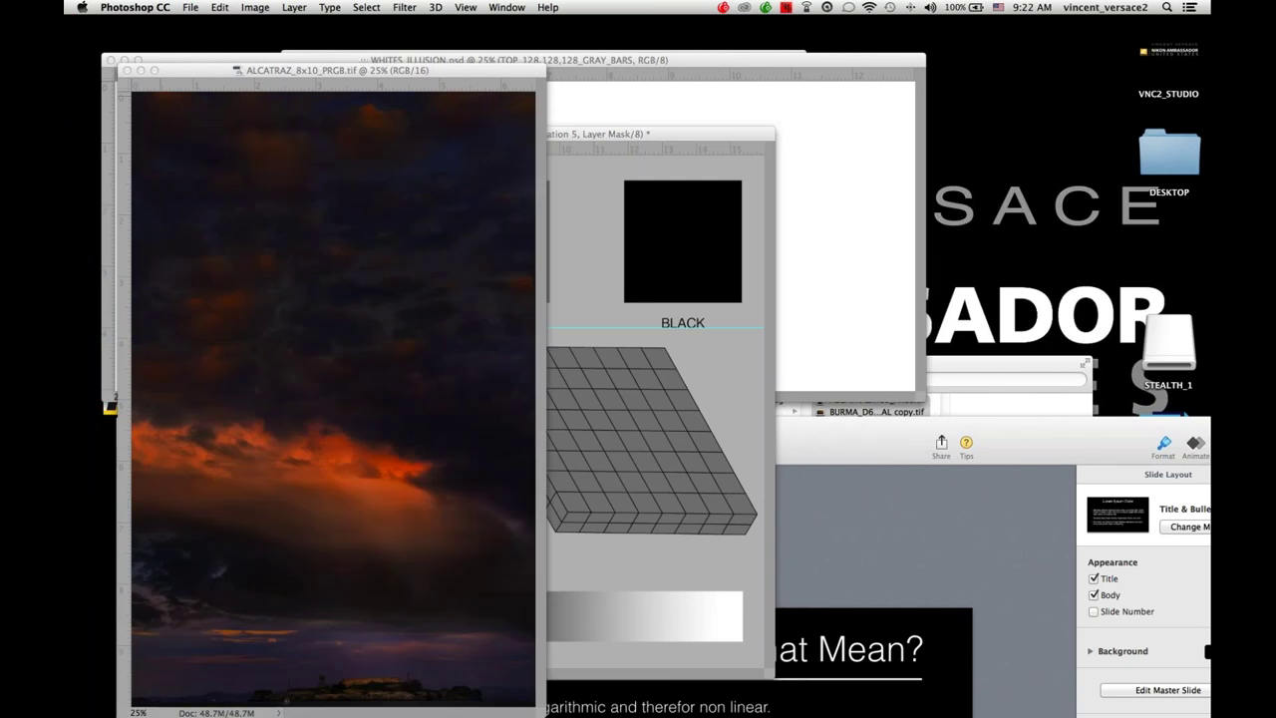
click(139, 77)
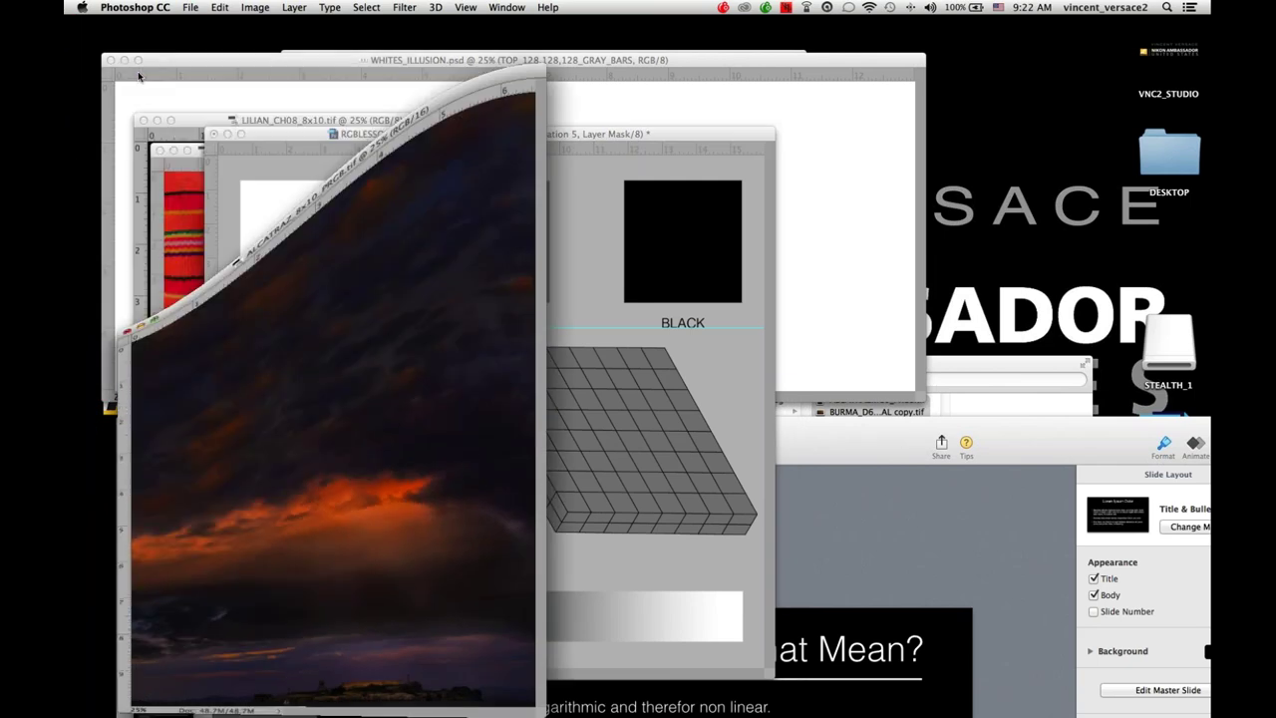
click(180, 131)
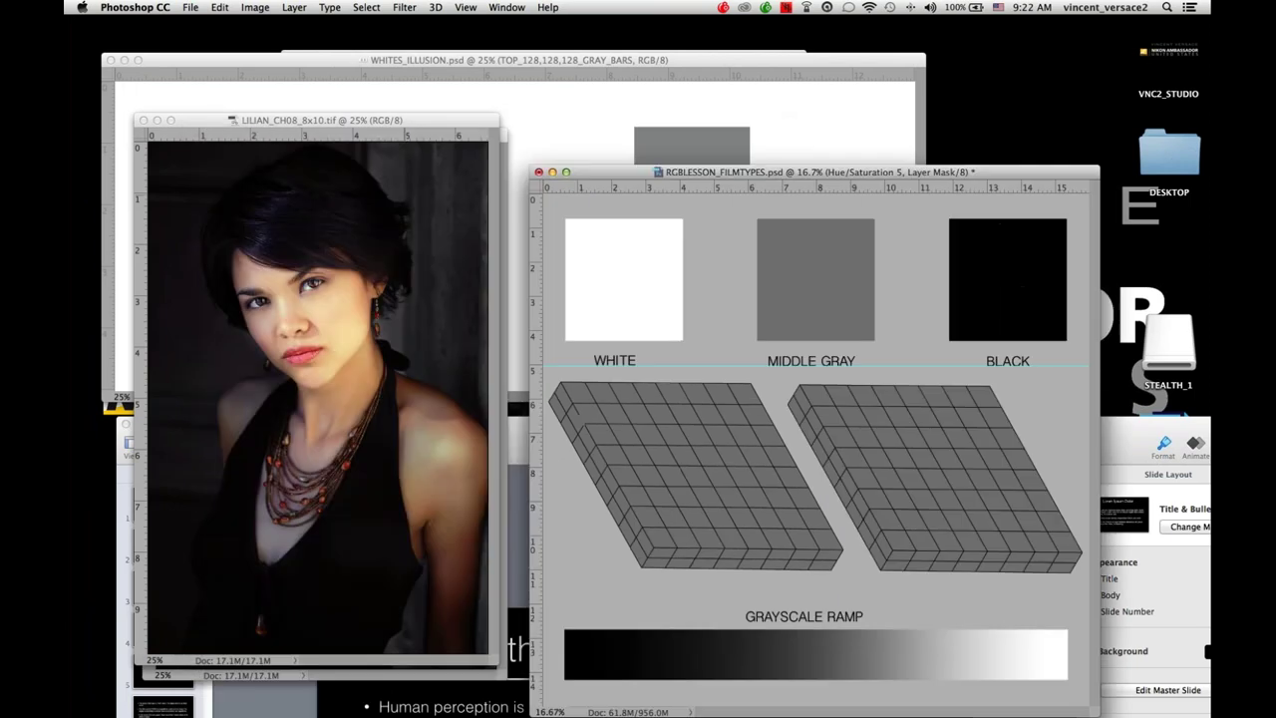
Display LILIAN_CH08_8x10.tif in full-screen mode with its color channels listed.
key(Tab)
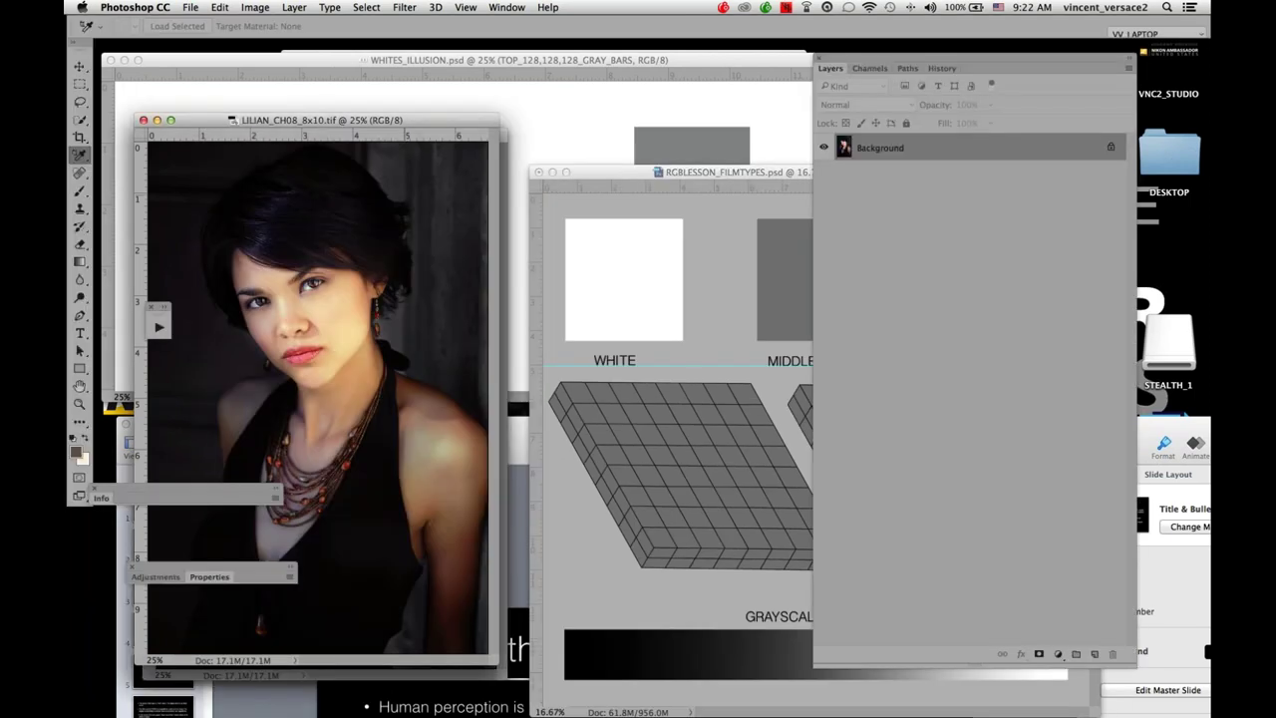
click(869, 70)
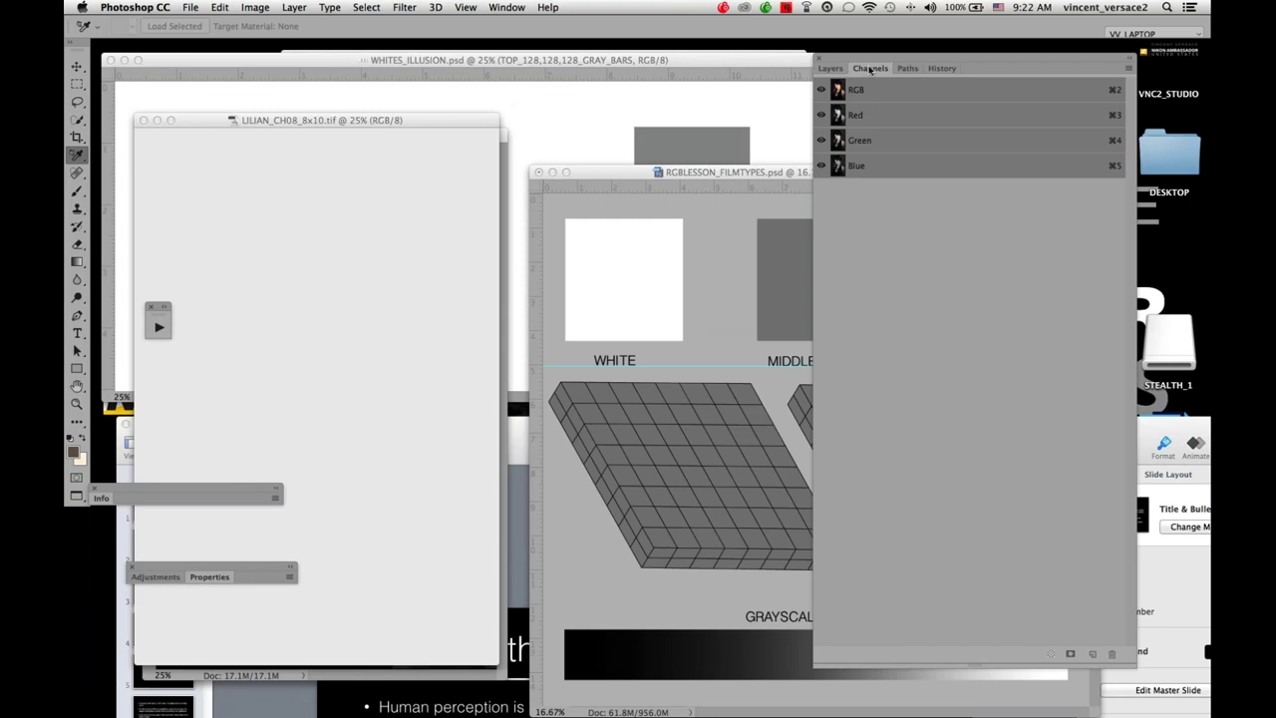
key(f)
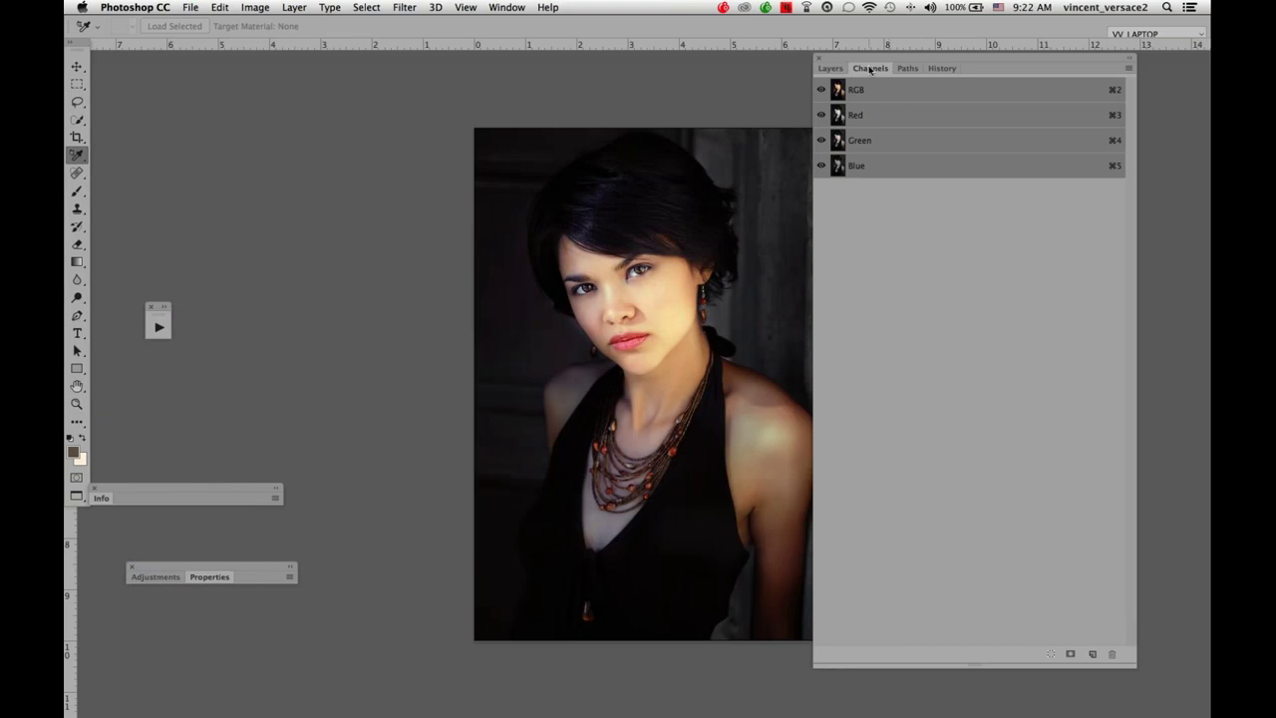
View the portrait's red, green and blue channels individually, switching back and forth between red and green to compare their tones.
click(898, 118)
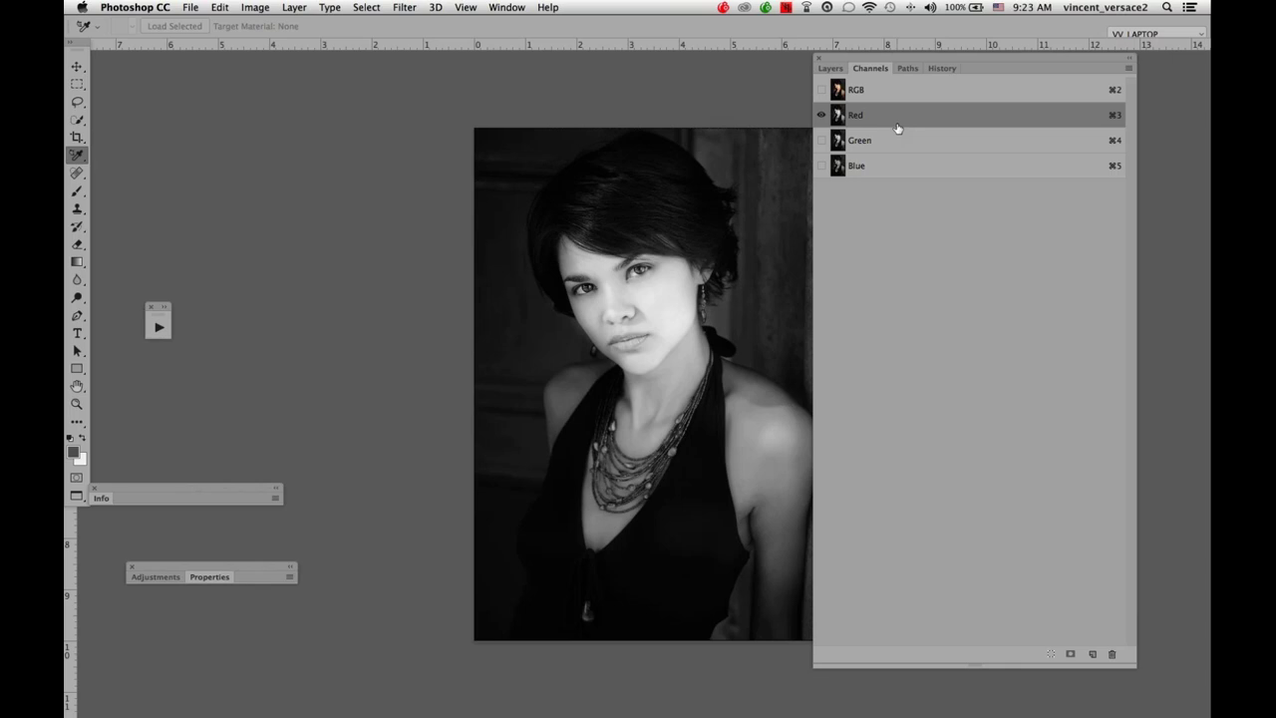
click(883, 141)
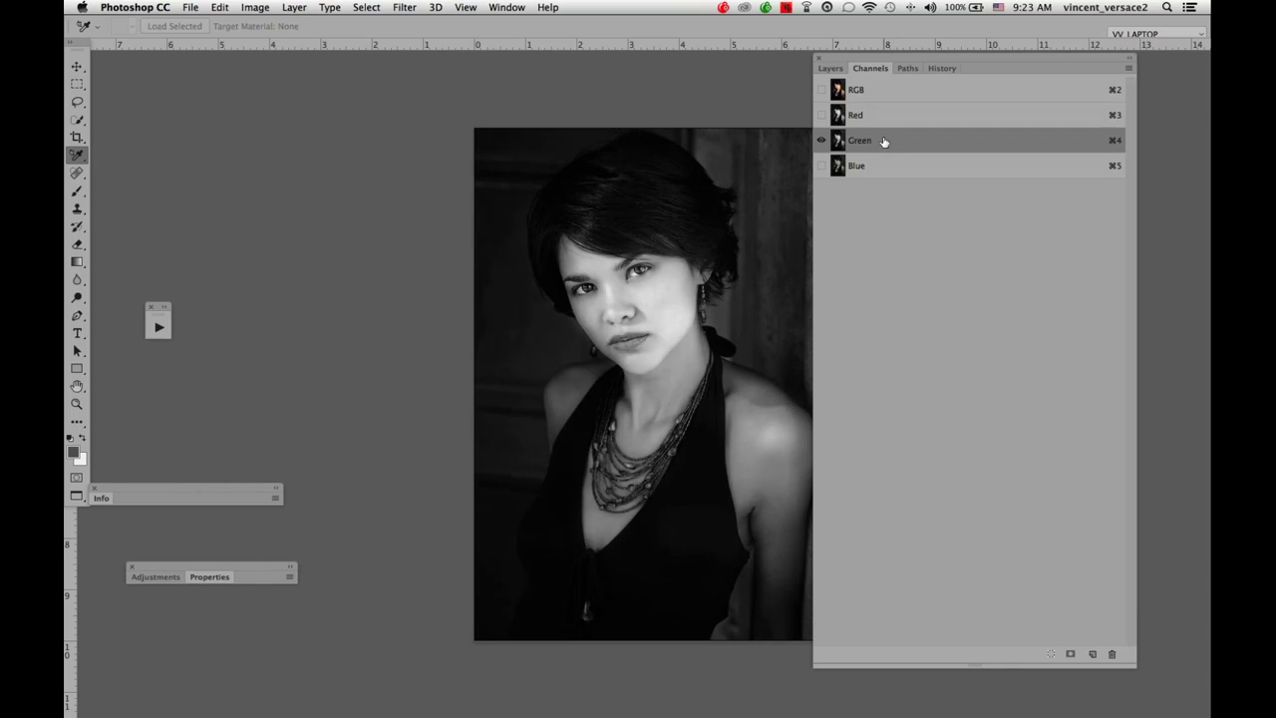
click(883, 124)
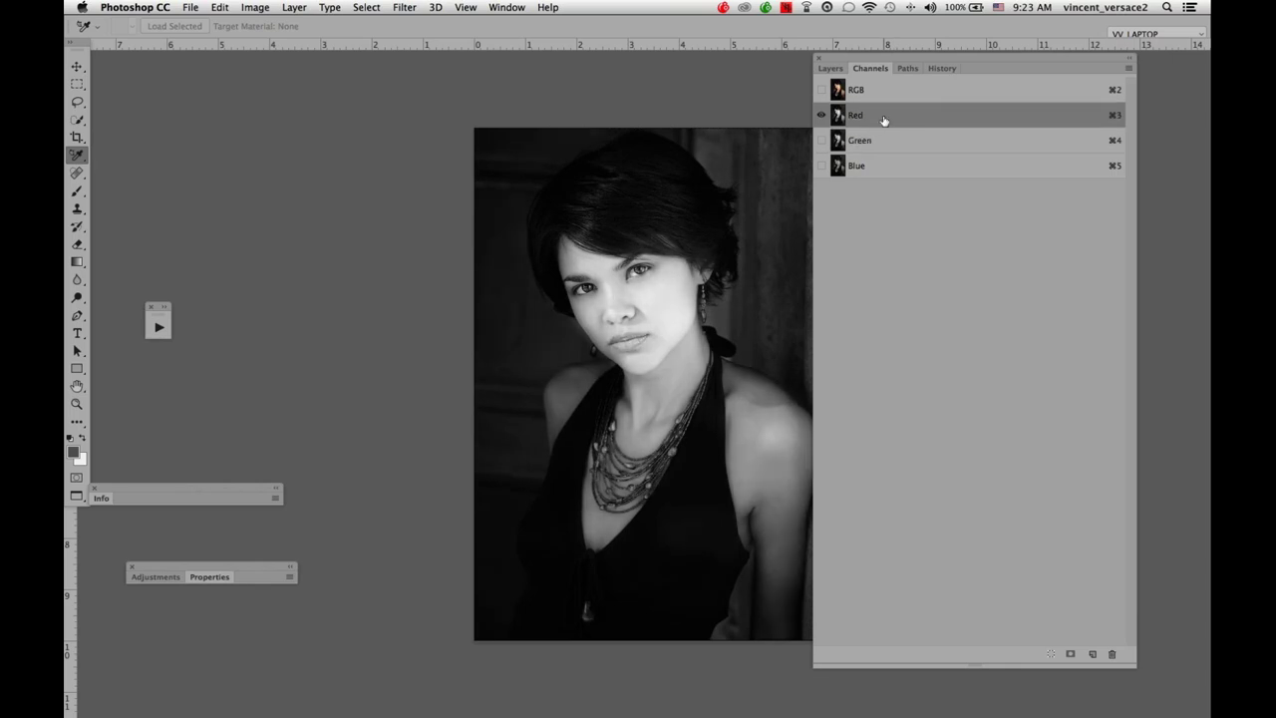
click(887, 140)
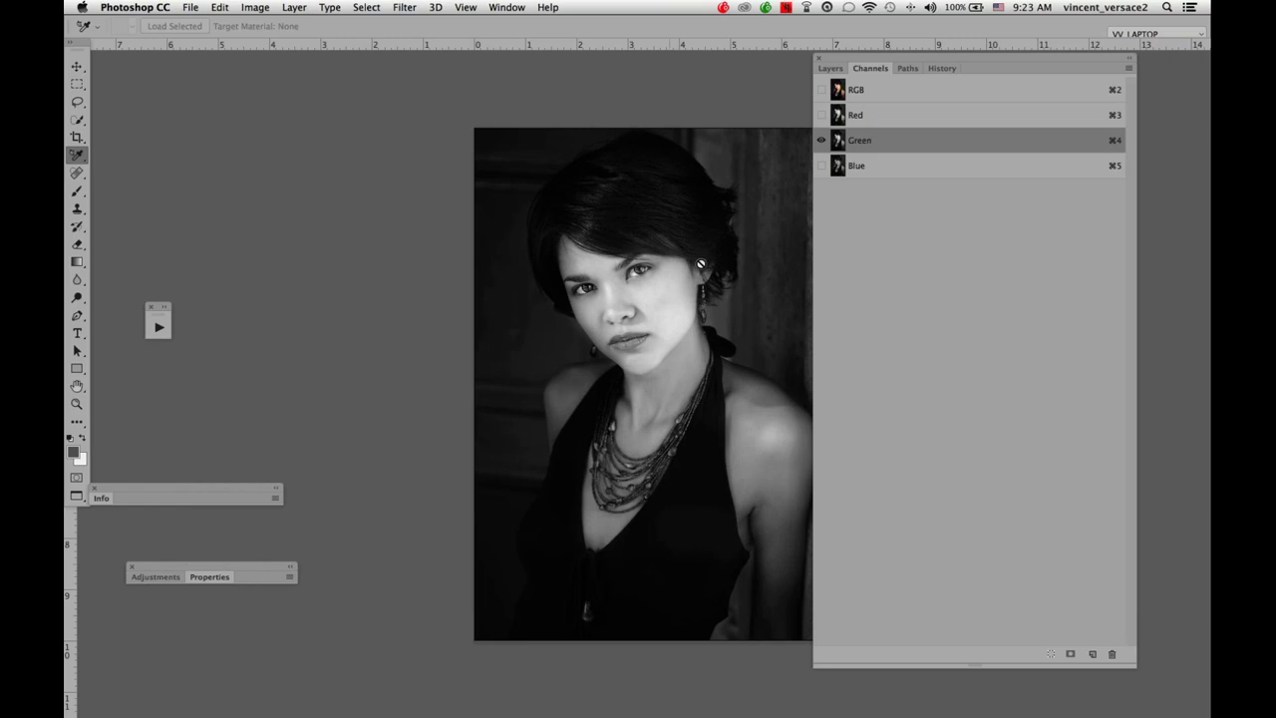
click(868, 121)
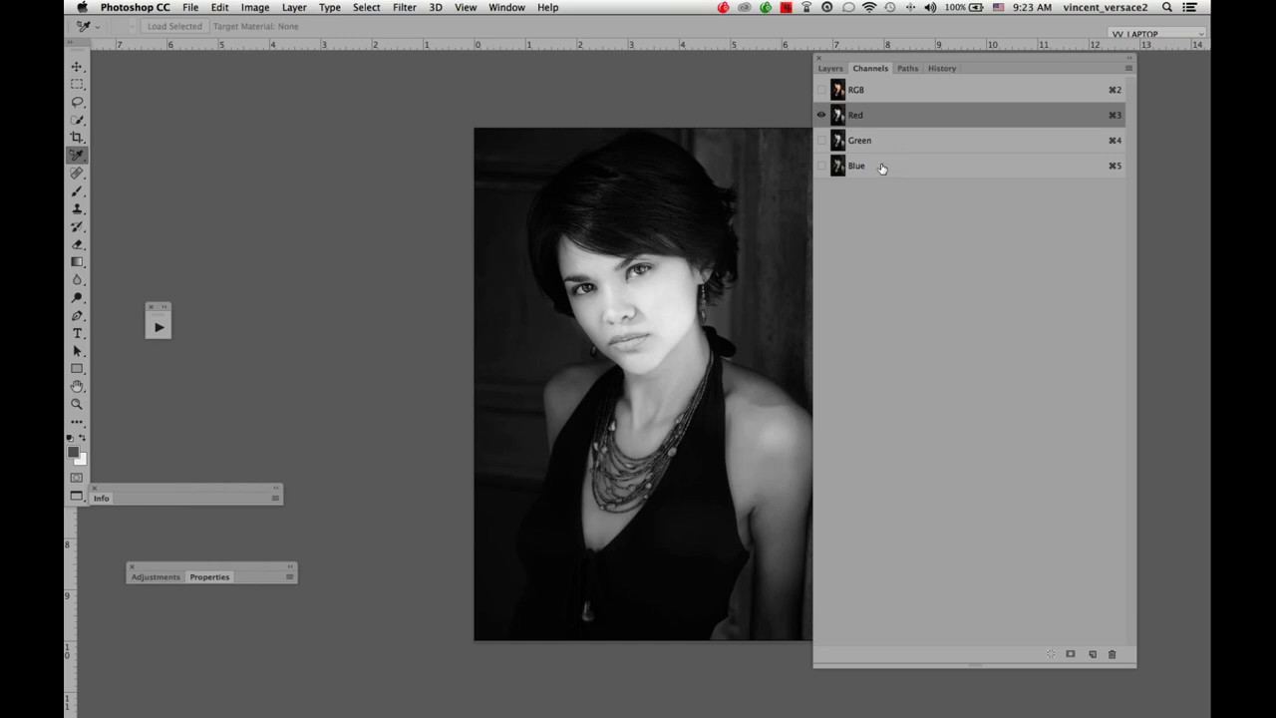
click(877, 166)
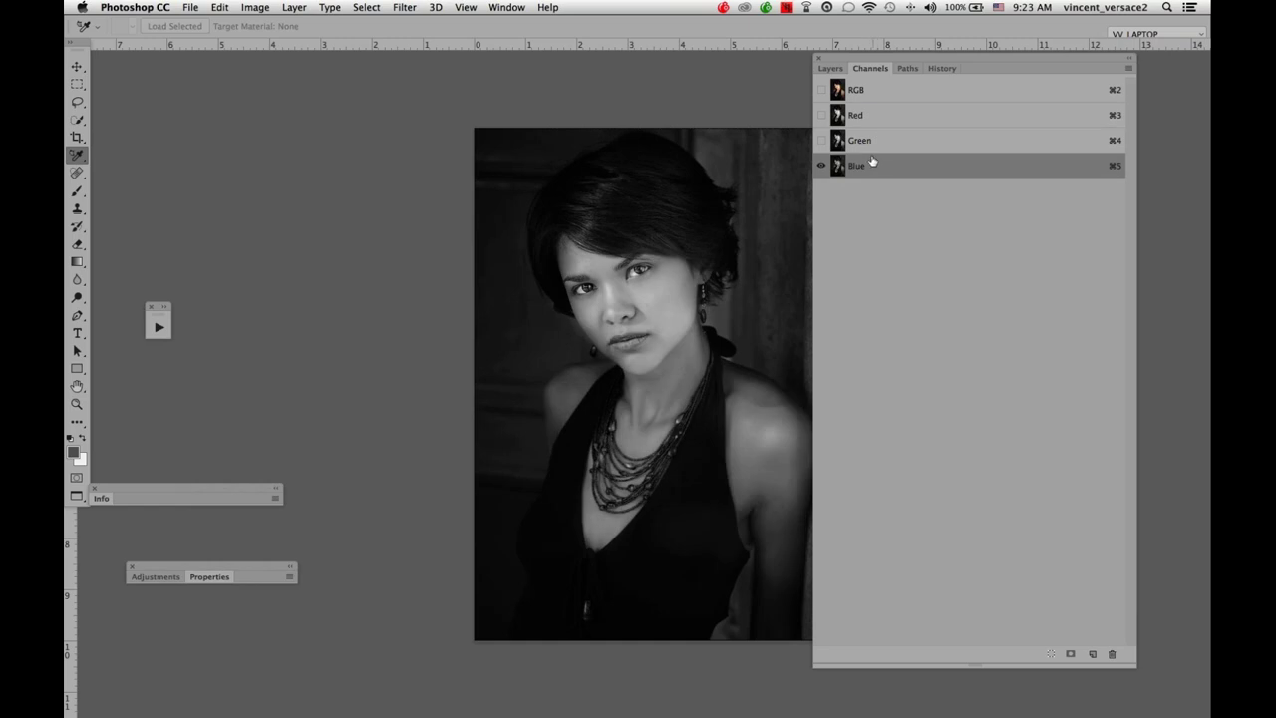
Compare the portrait's red, green and blue channels again by cycling repeatedly through the single-channel views.
click(821, 141)
click(821, 165)
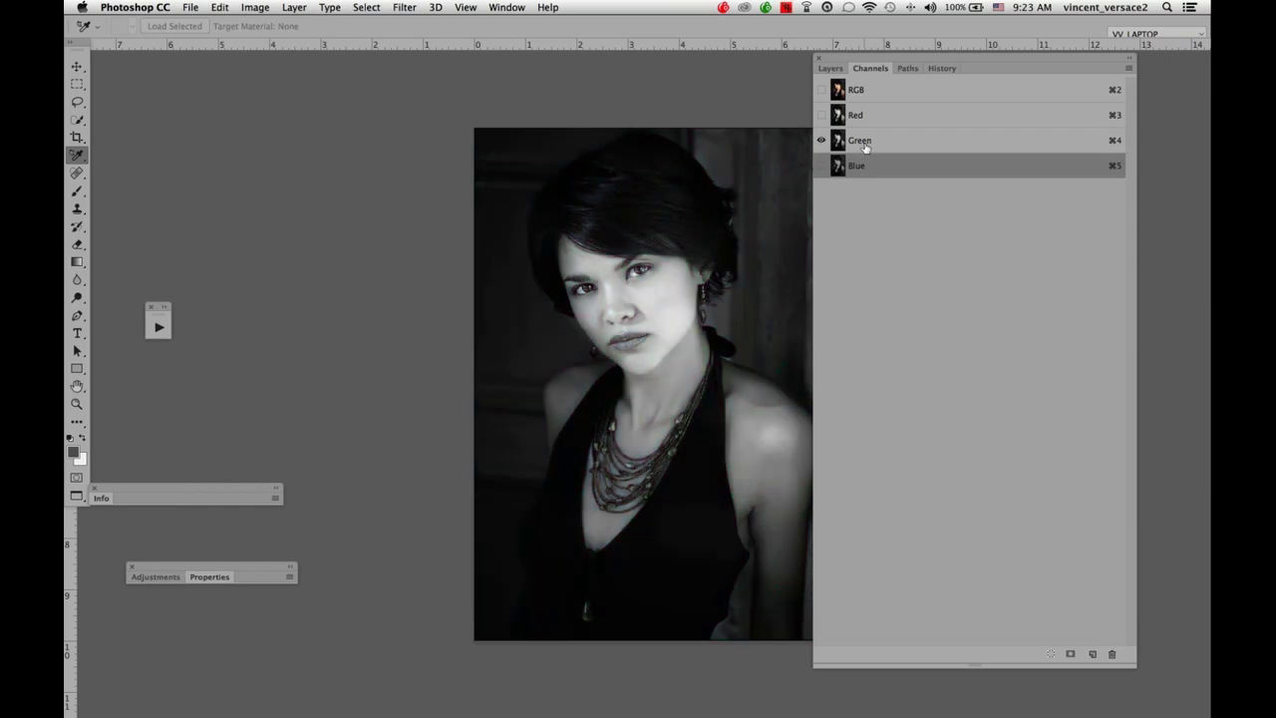
click(866, 146)
click(865, 125)
click(867, 142)
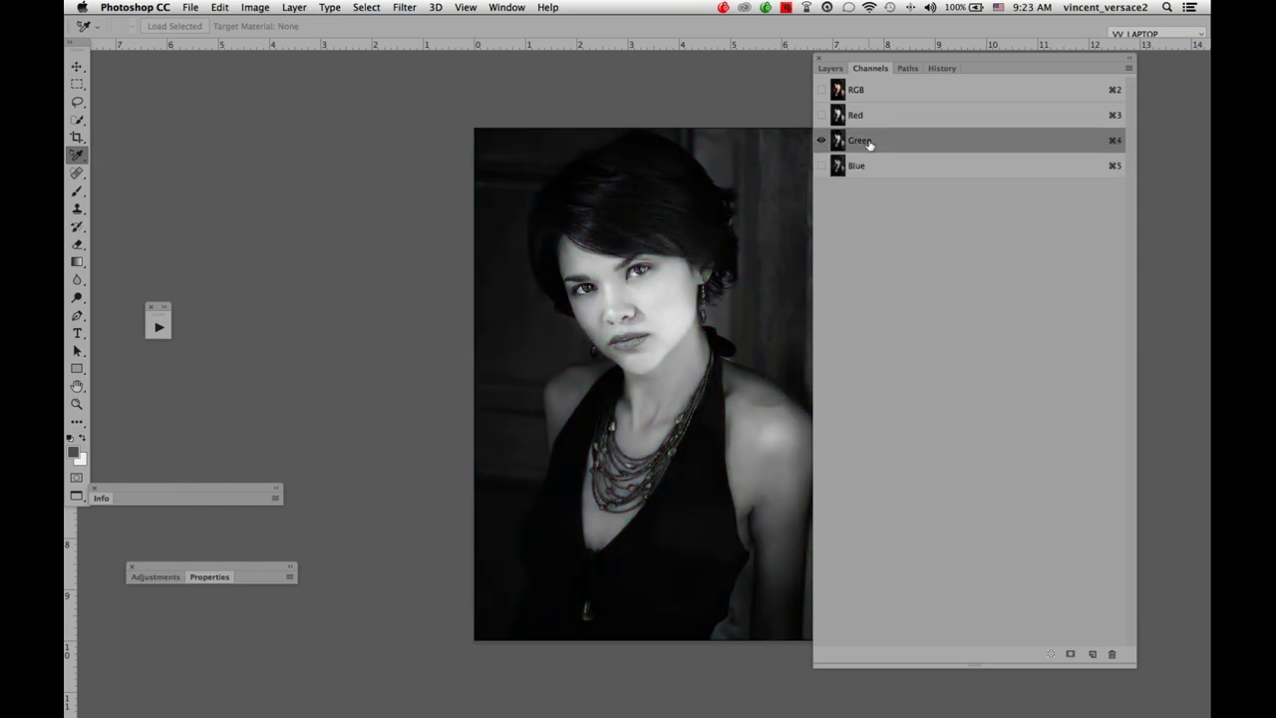
click(874, 170)
click(874, 149)
click(875, 117)
click(873, 141)
click(871, 162)
click(873, 139)
click(876, 124)
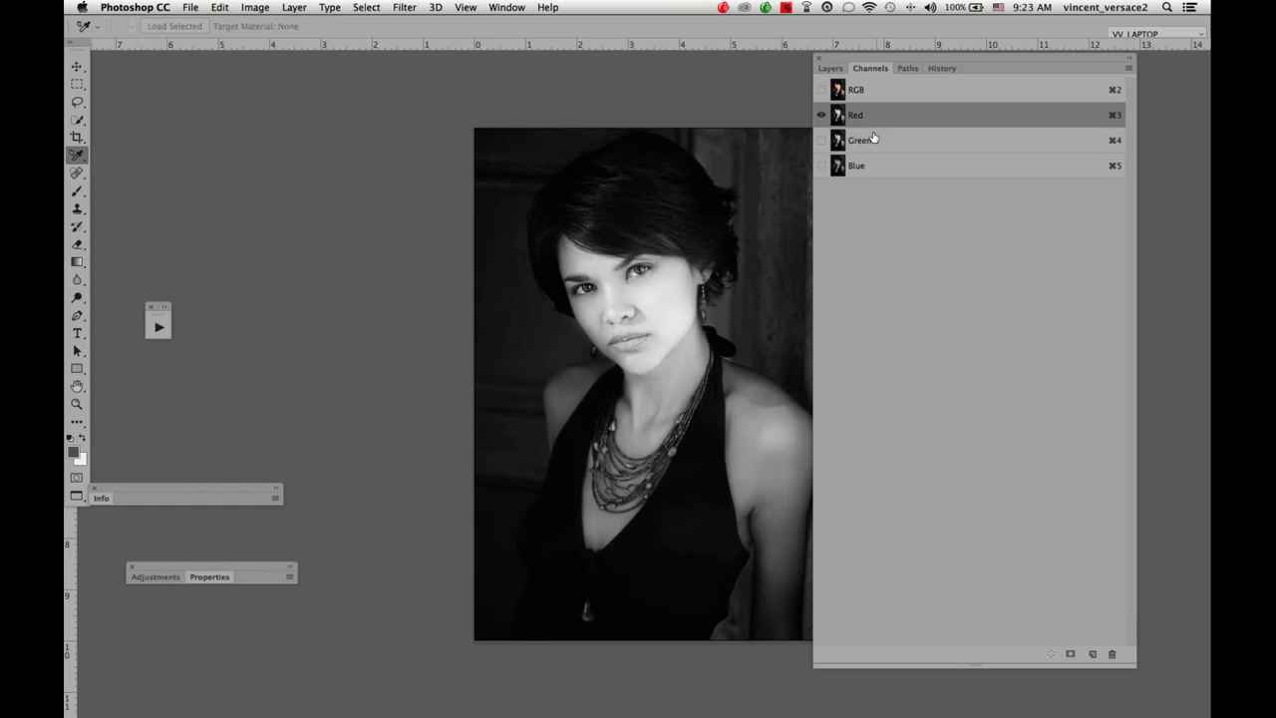
Restore the portrait's full-color RGB view and add a Hue/Saturation adjustment layer above the Background.
click(821, 89)
click(829, 68)
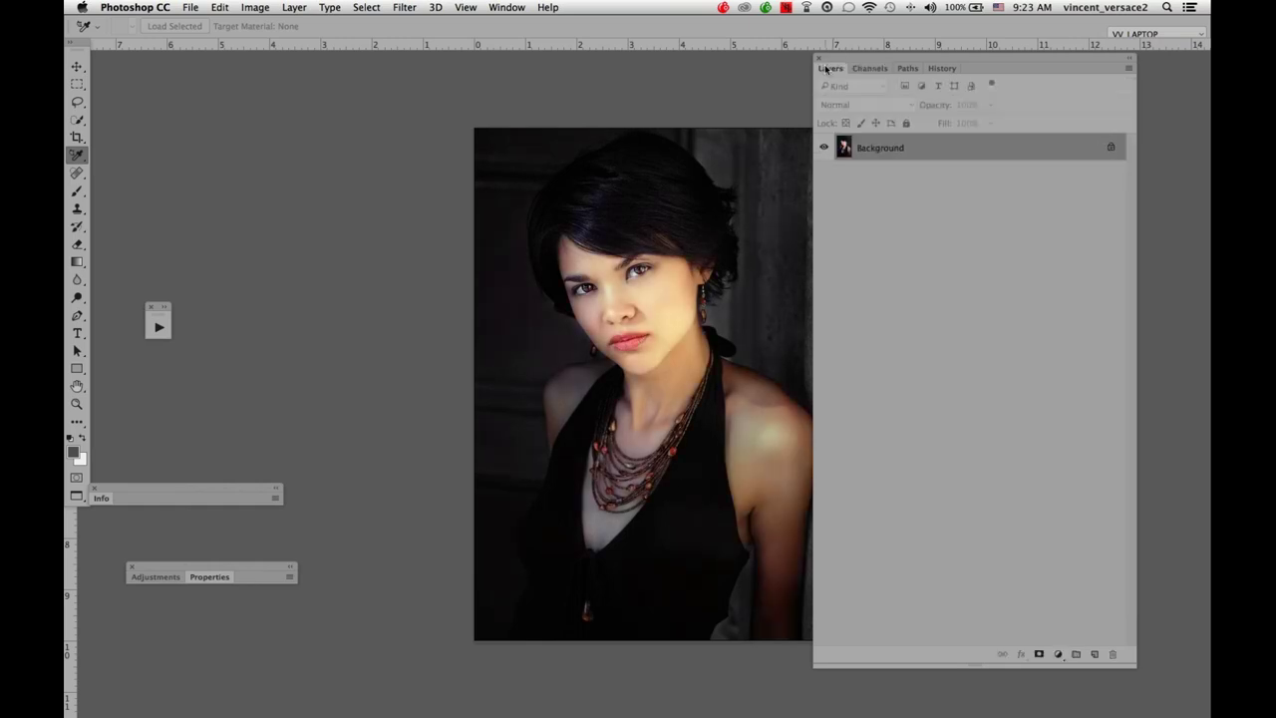
click(1058, 654)
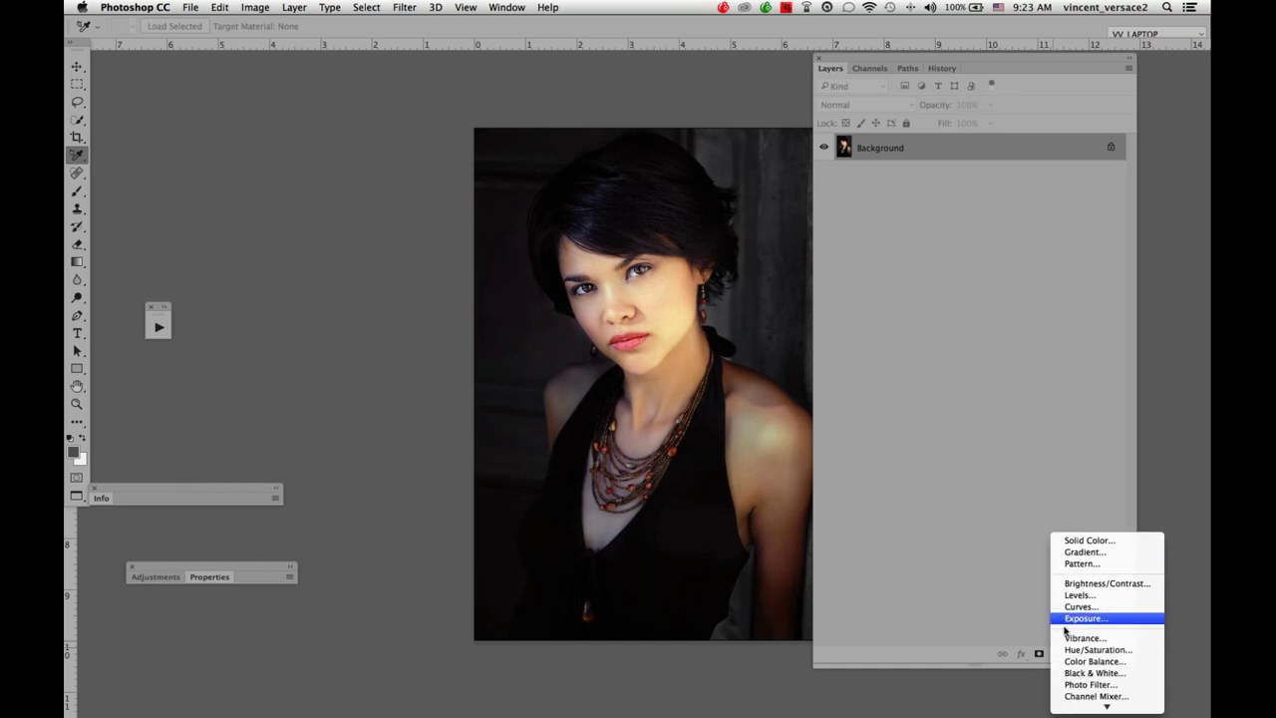
click(1069, 650)
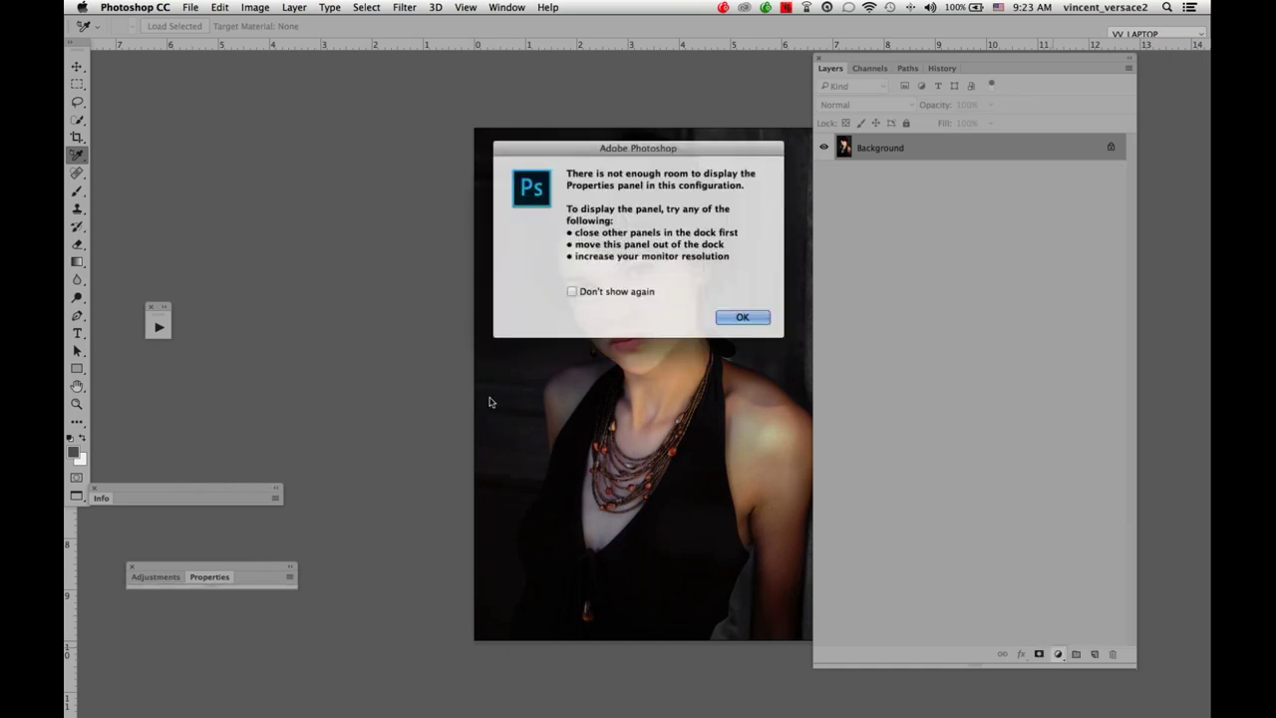
click(738, 316)
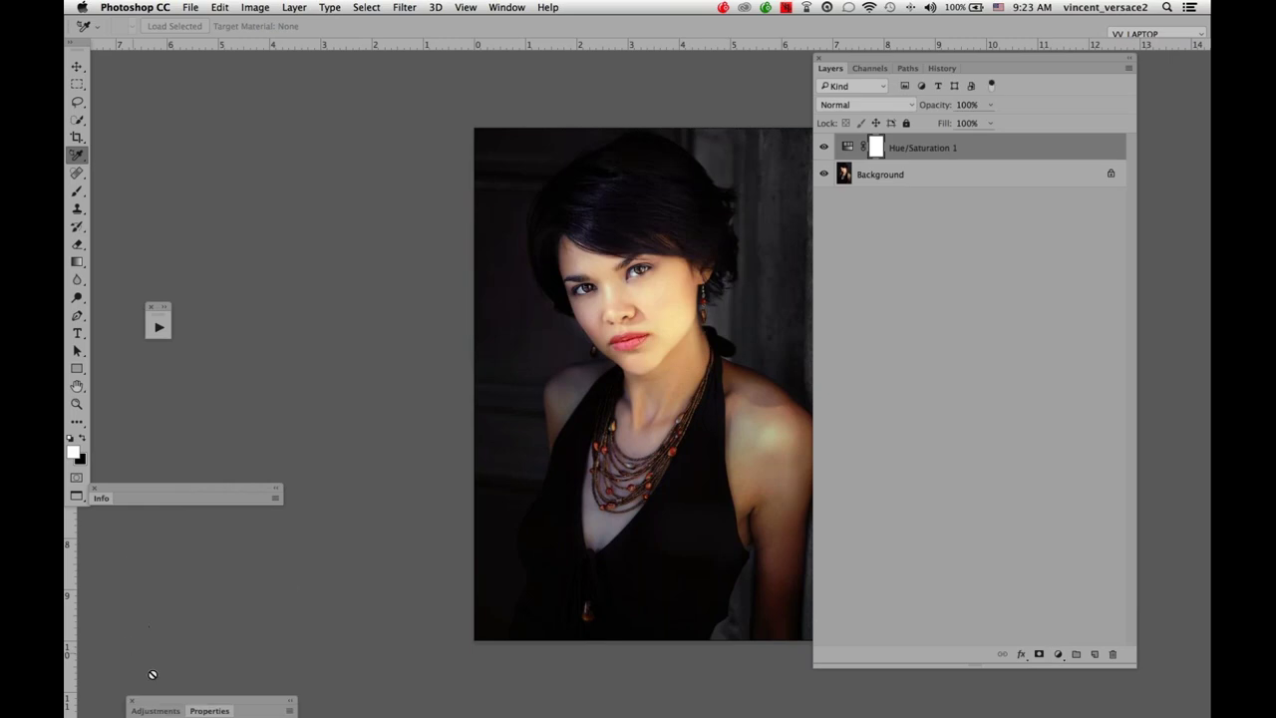
Bring the adjustment settings into clear view and set the Hue/Saturation layer's saturation to -100.
drag(189, 702, 227, 239)
click(221, 247)
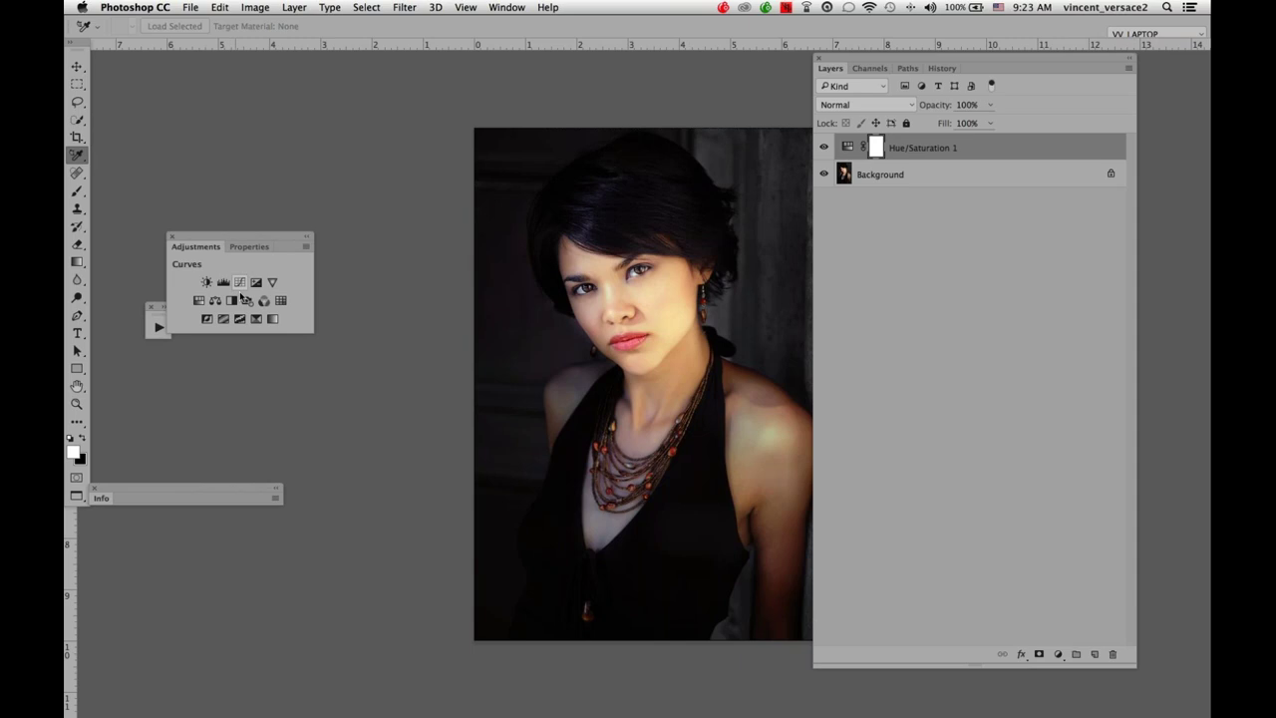
click(242, 247)
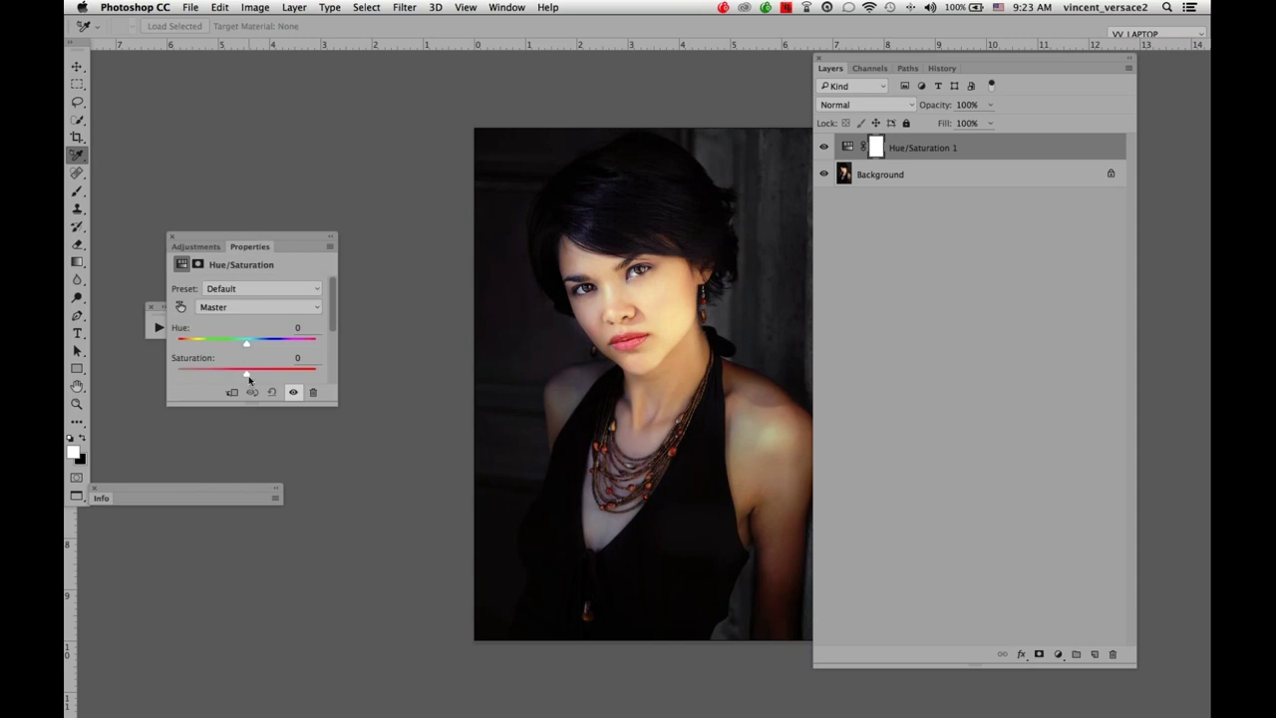
drag(248, 375, 117, 359)
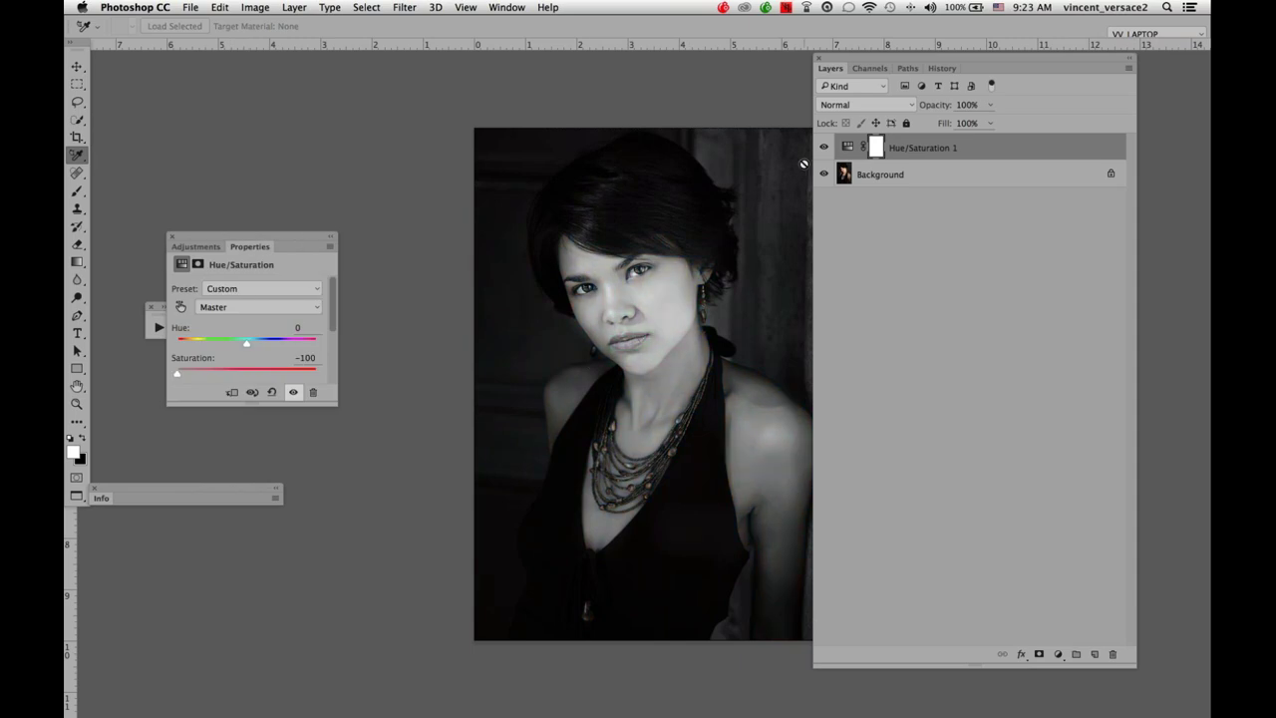
Inspect the blue, green and red channels of the desaturated portrait.
click(864, 68)
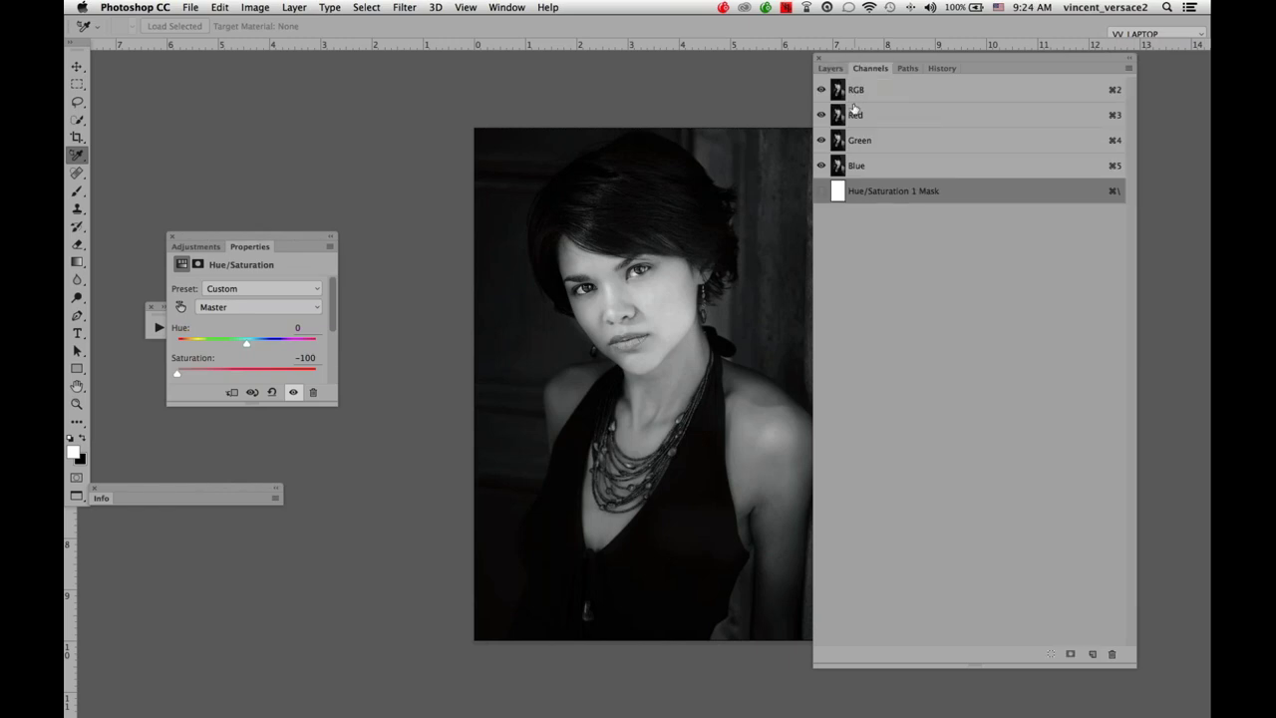
click(882, 166)
click(882, 145)
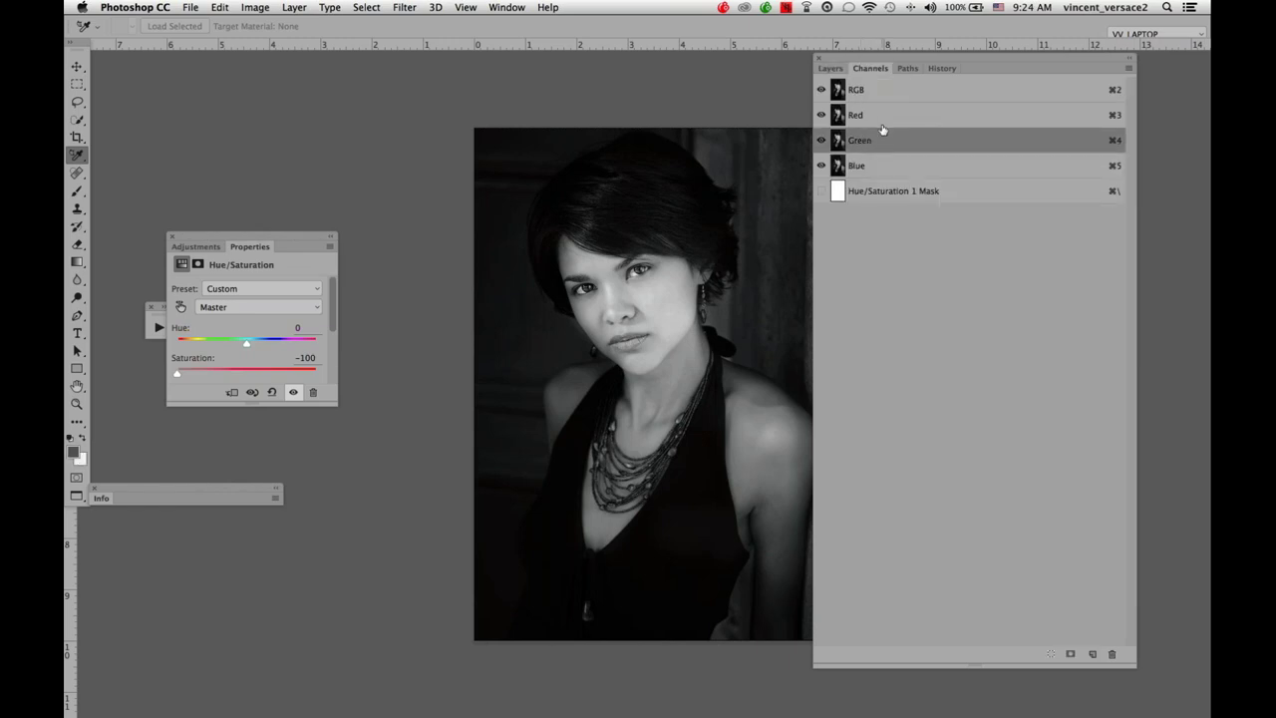
click(883, 119)
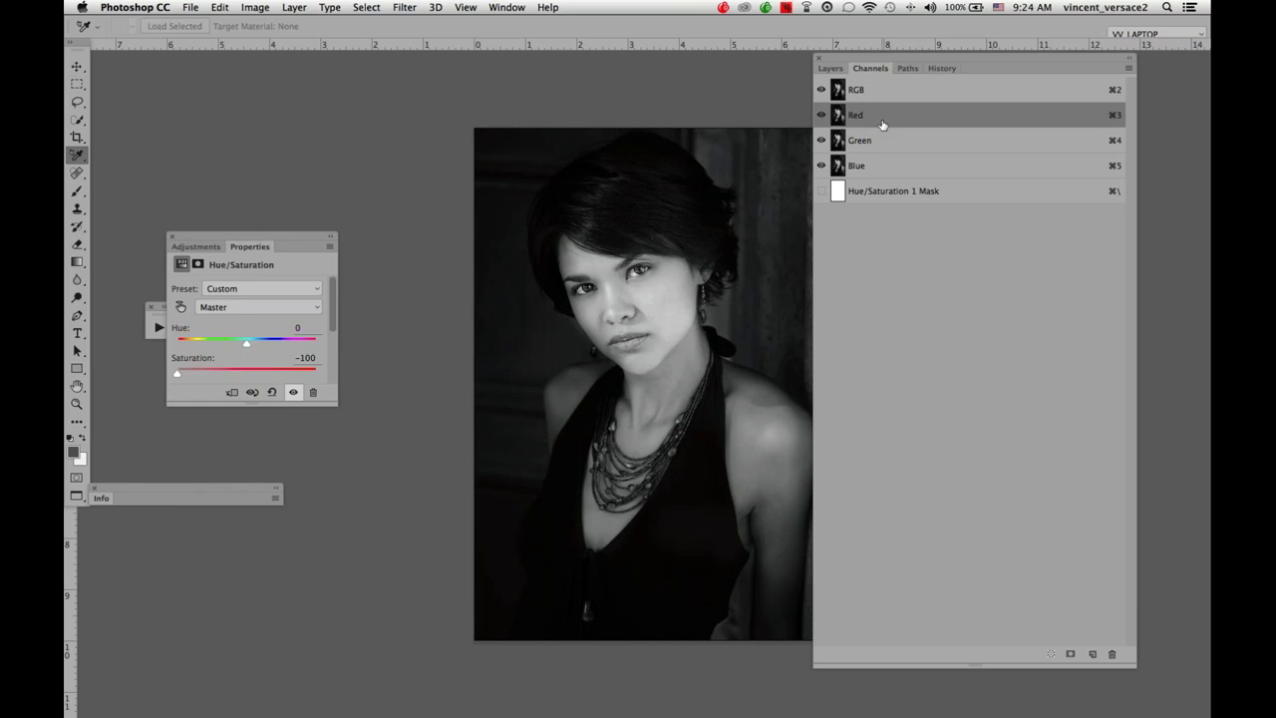
Return the portrait to a floating window beside LILIAN_CH08BW_8x10.tif and delete its Hue/Saturation 1 layer.
key(f)
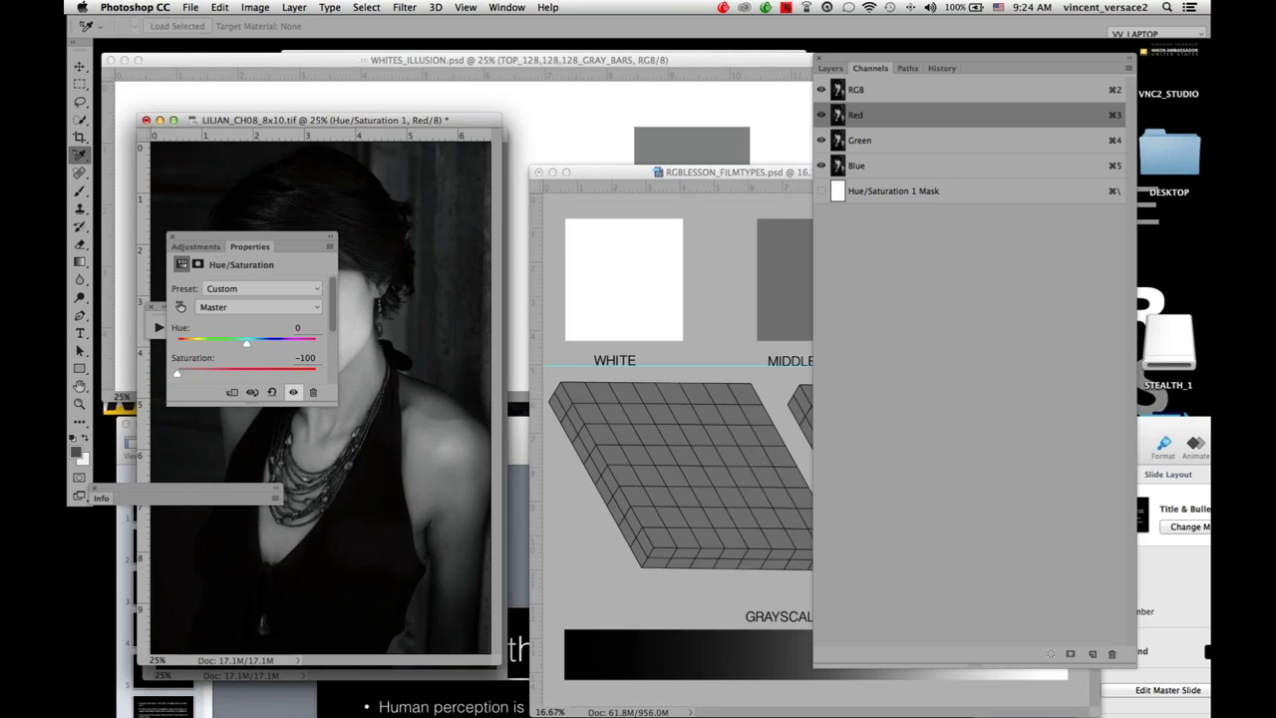
drag(369, 122, 632, 100)
click(831, 68)
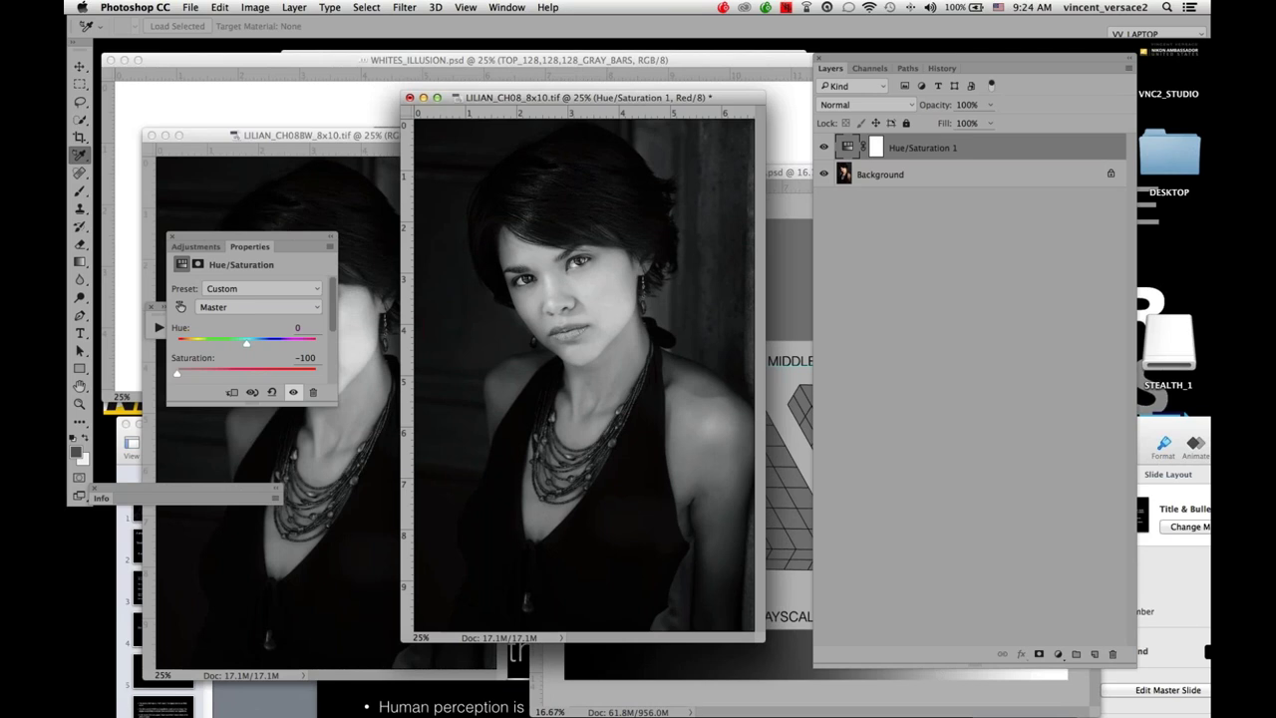
drag(1117, 472, 1117, 650)
Convert LILIAN_CH08_8x10.tif to Lab Color mode and list its channels.
click(256, 7)
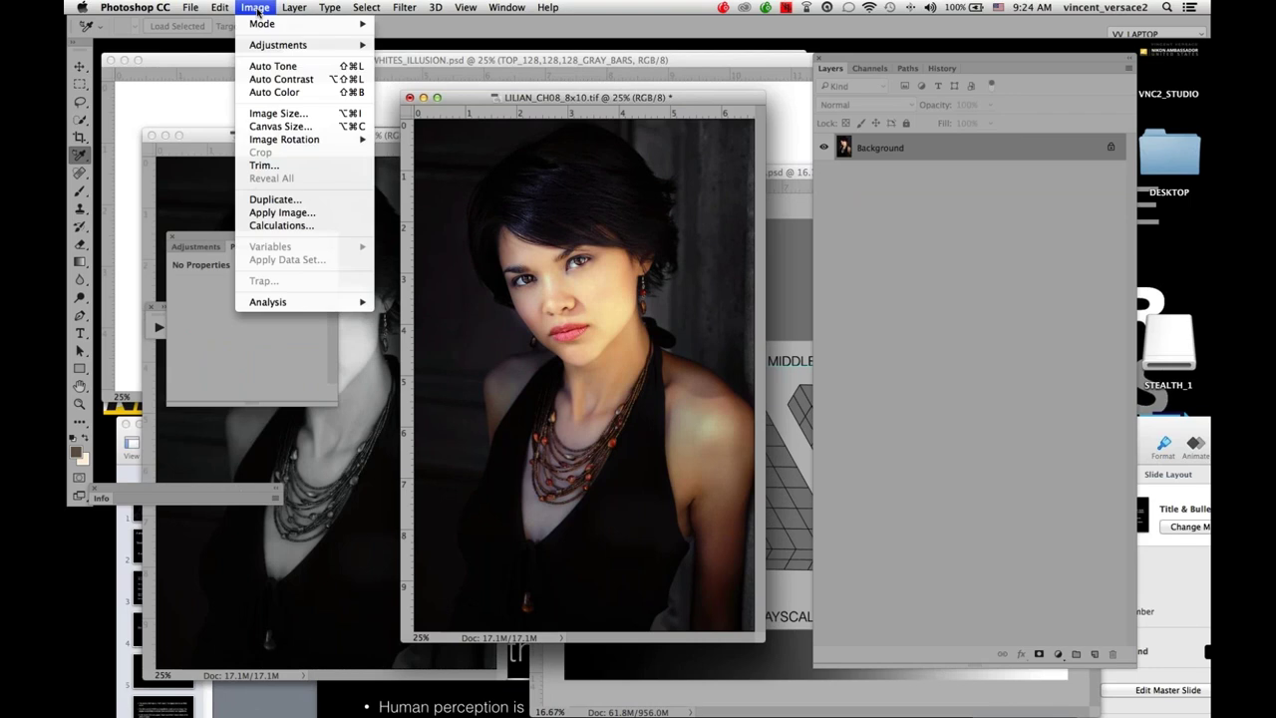
mouse_move(262, 24)
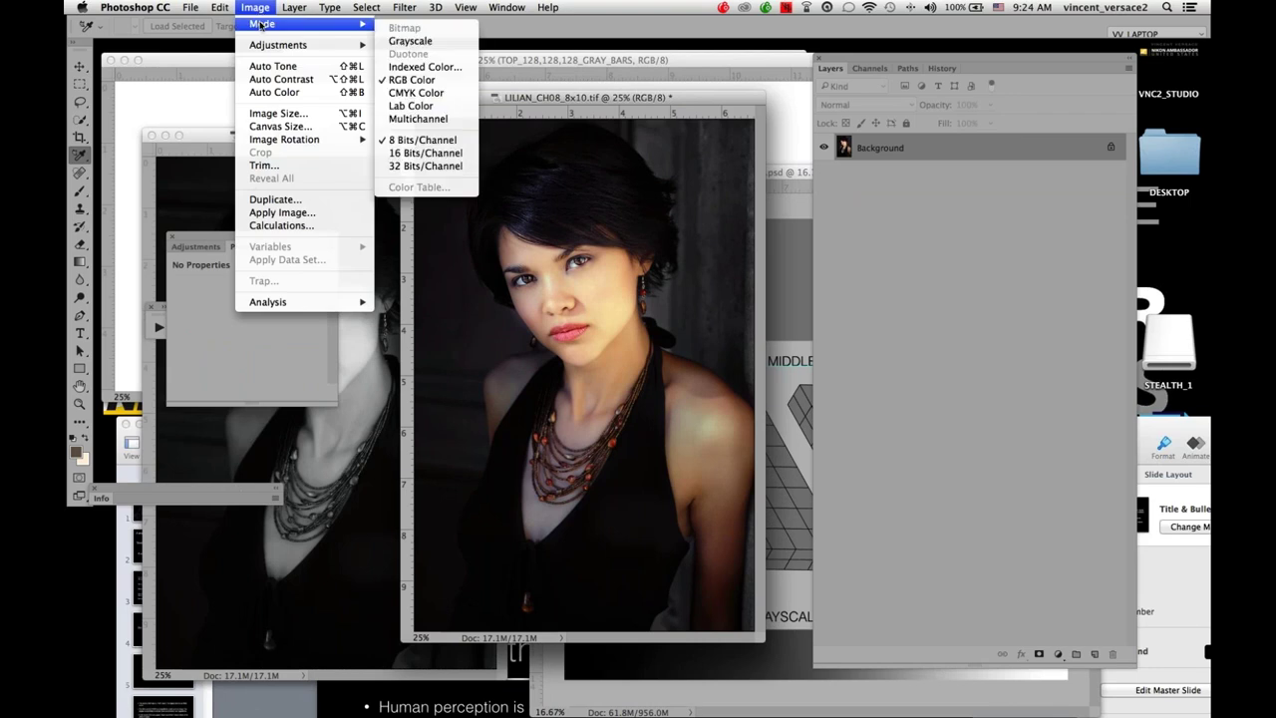
click(427, 105)
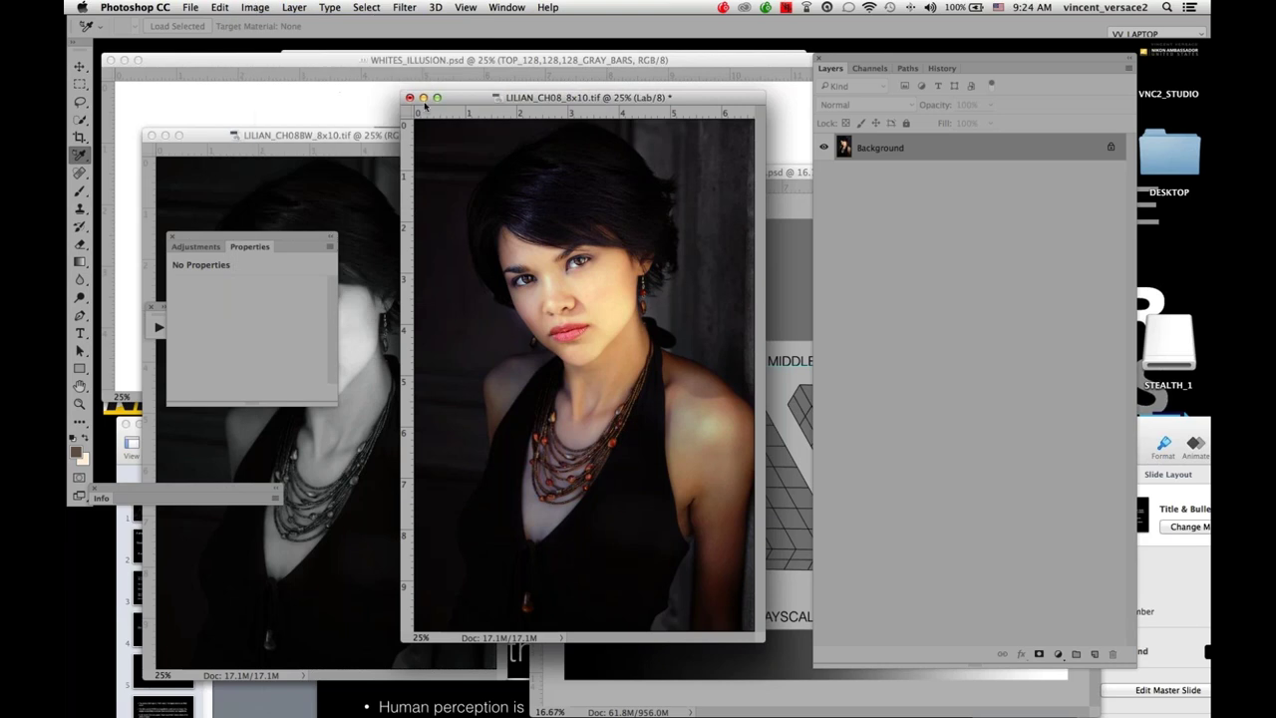
click(870, 68)
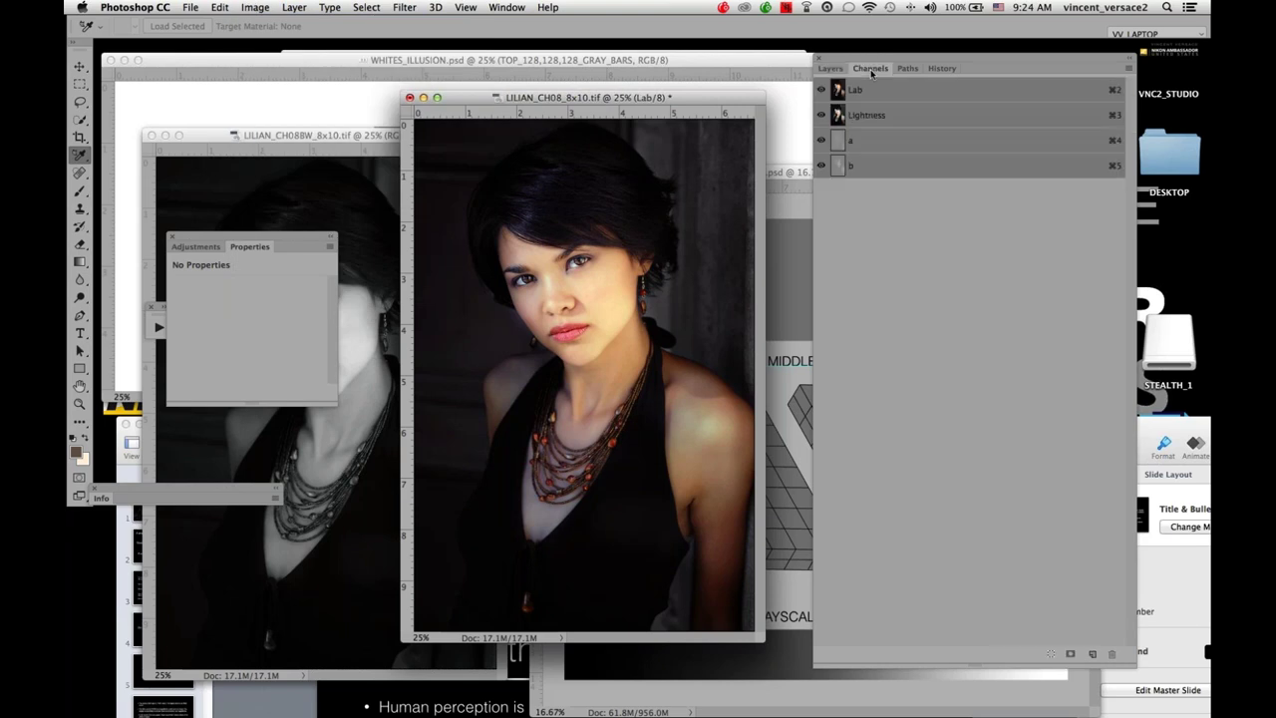
View the portrait's Lightness, a and b channels individually, and return to the Lab composite.
key(super+3)
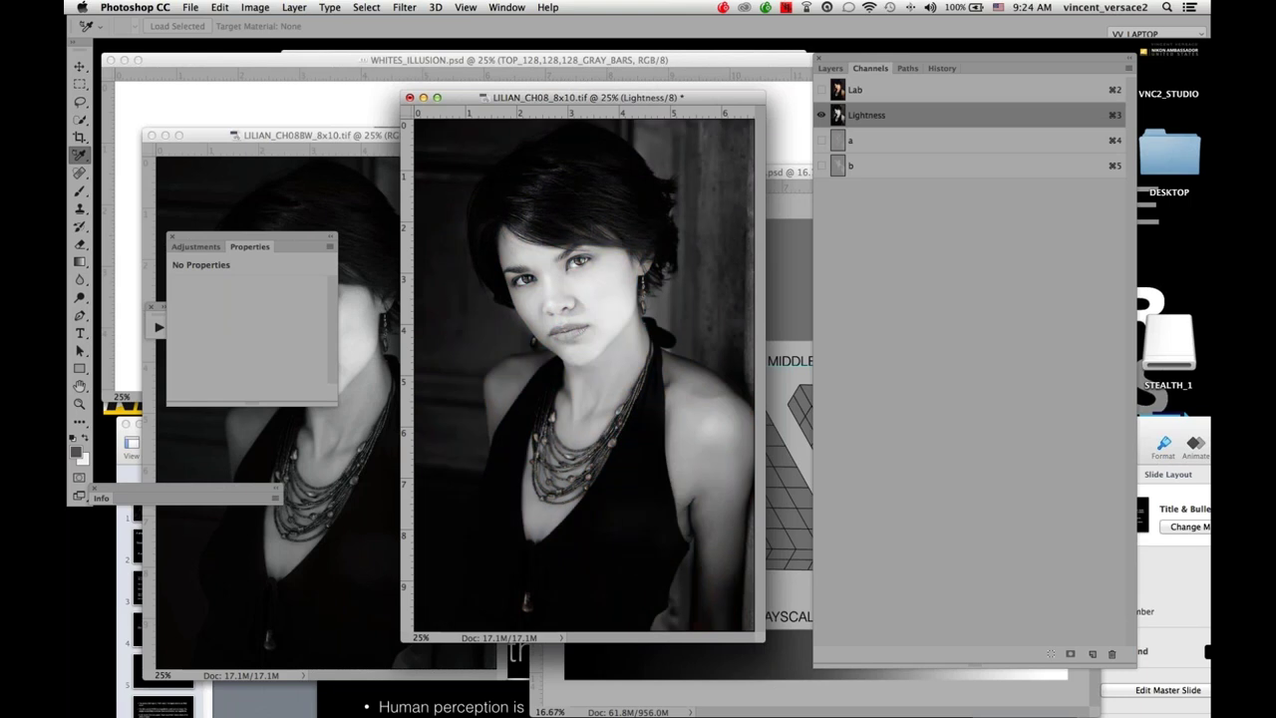
key(super+4)
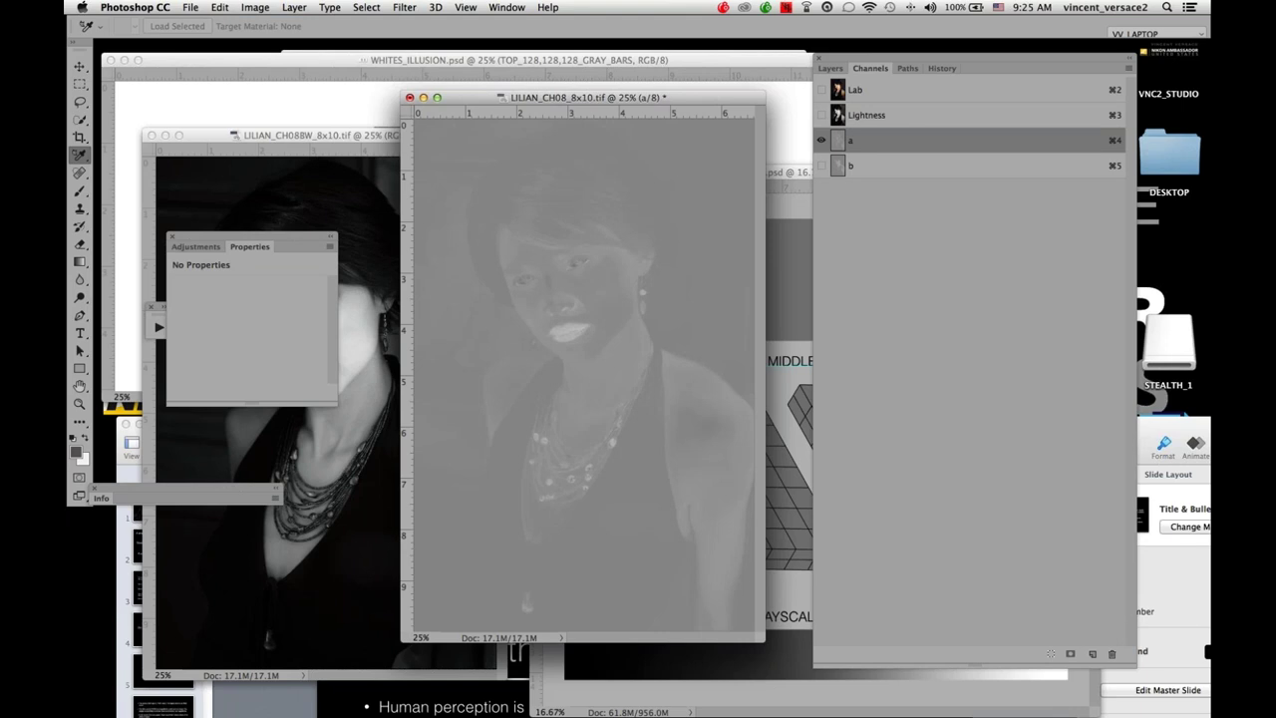
key(super+5)
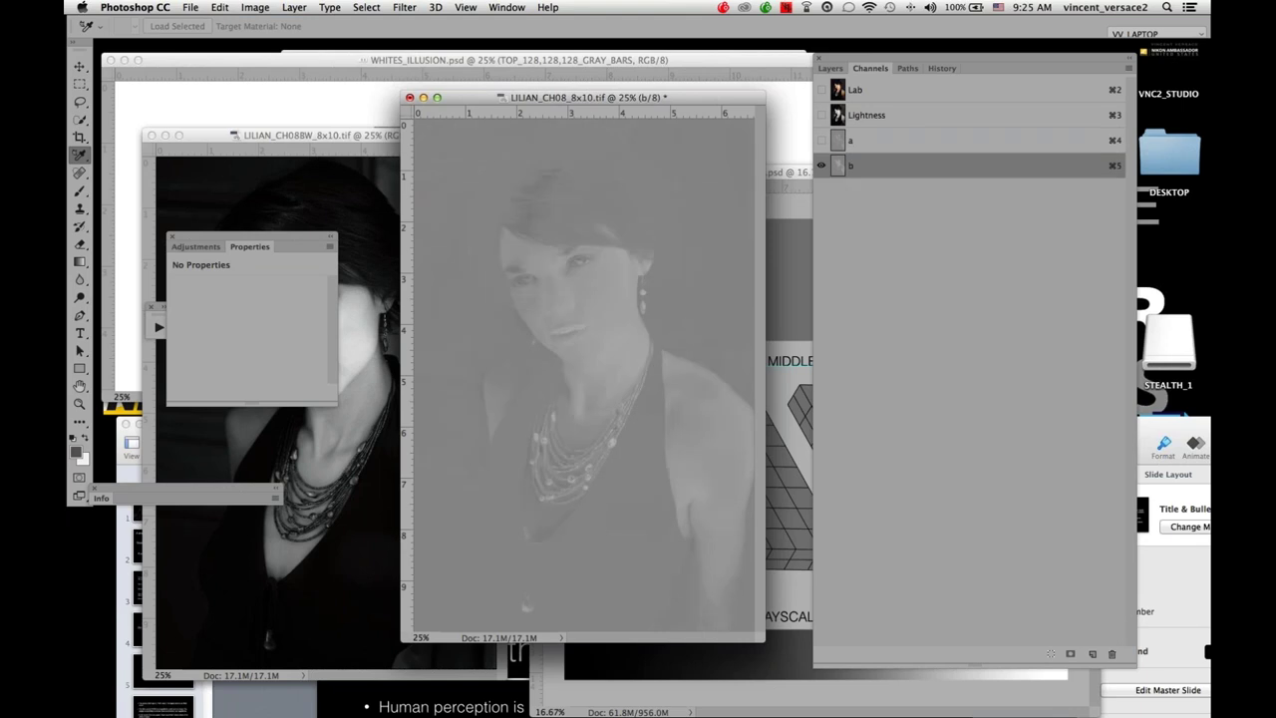
key(super+4)
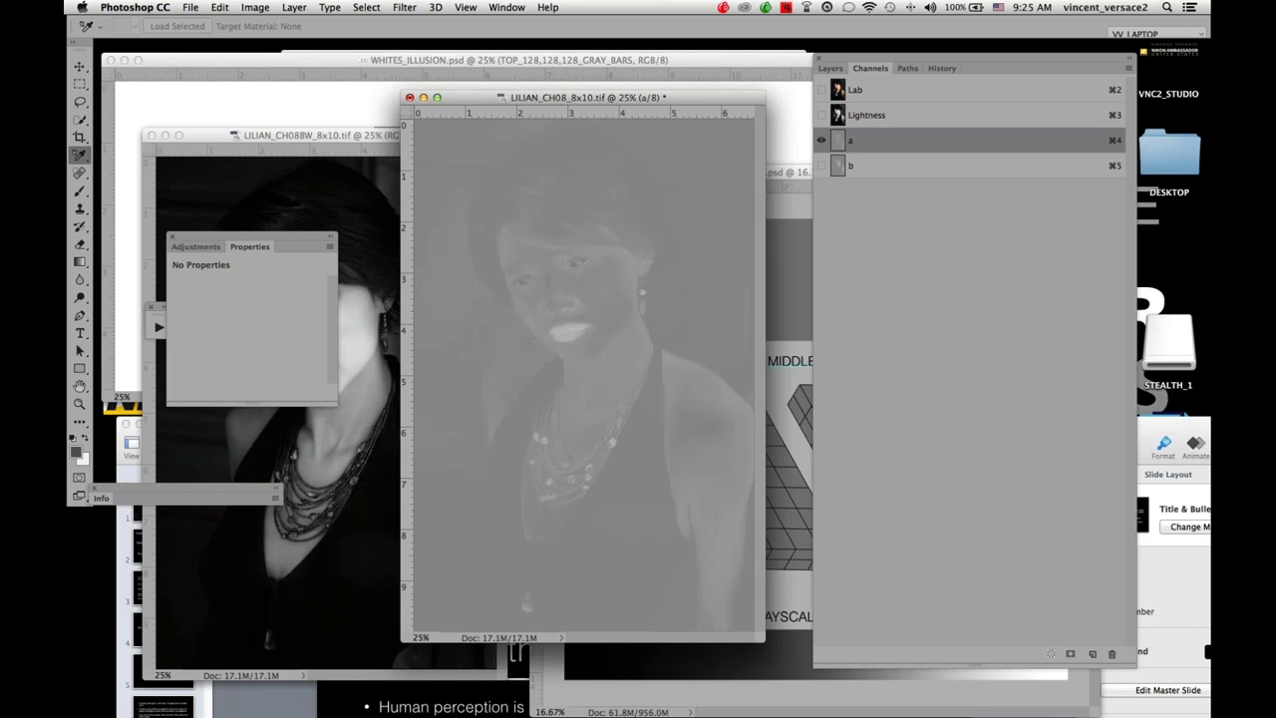
key(super+3)
key(super+2)
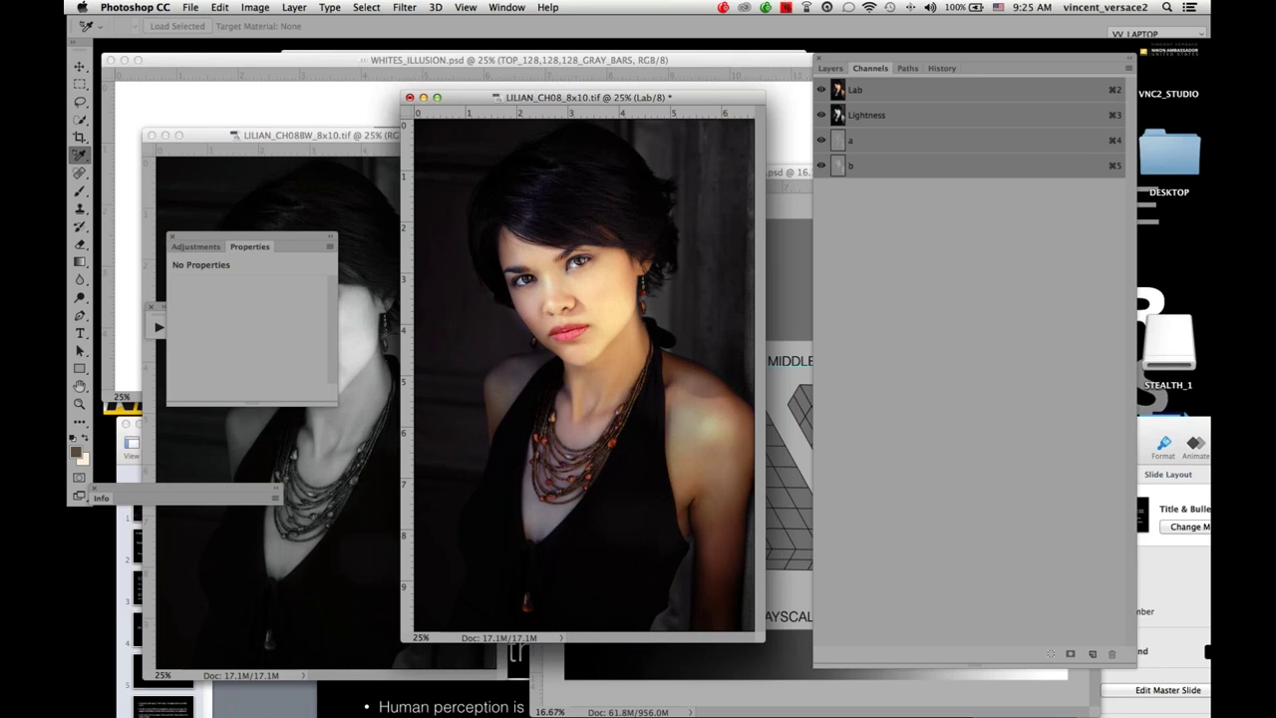
Delete the portrait's a and b channels together, and revert the image to its original history snapshot.
click(872, 141)
shift+click(873, 165)
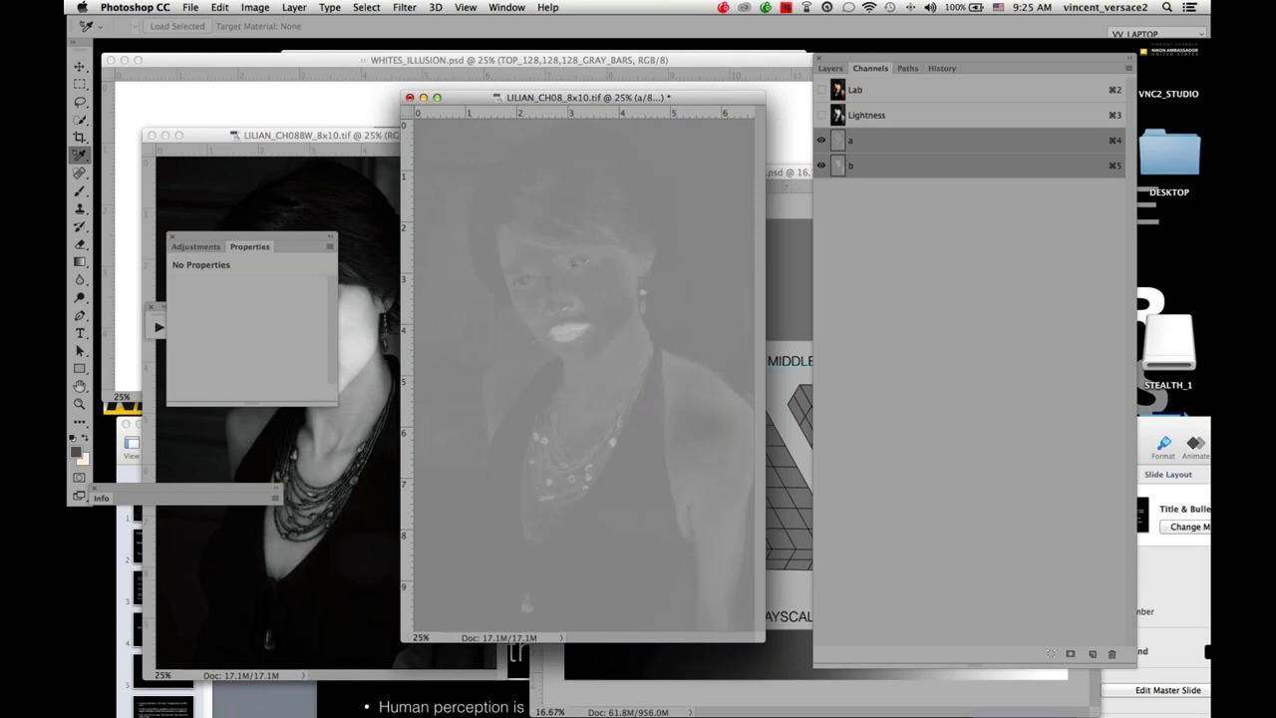
drag(873, 166, 1112, 653)
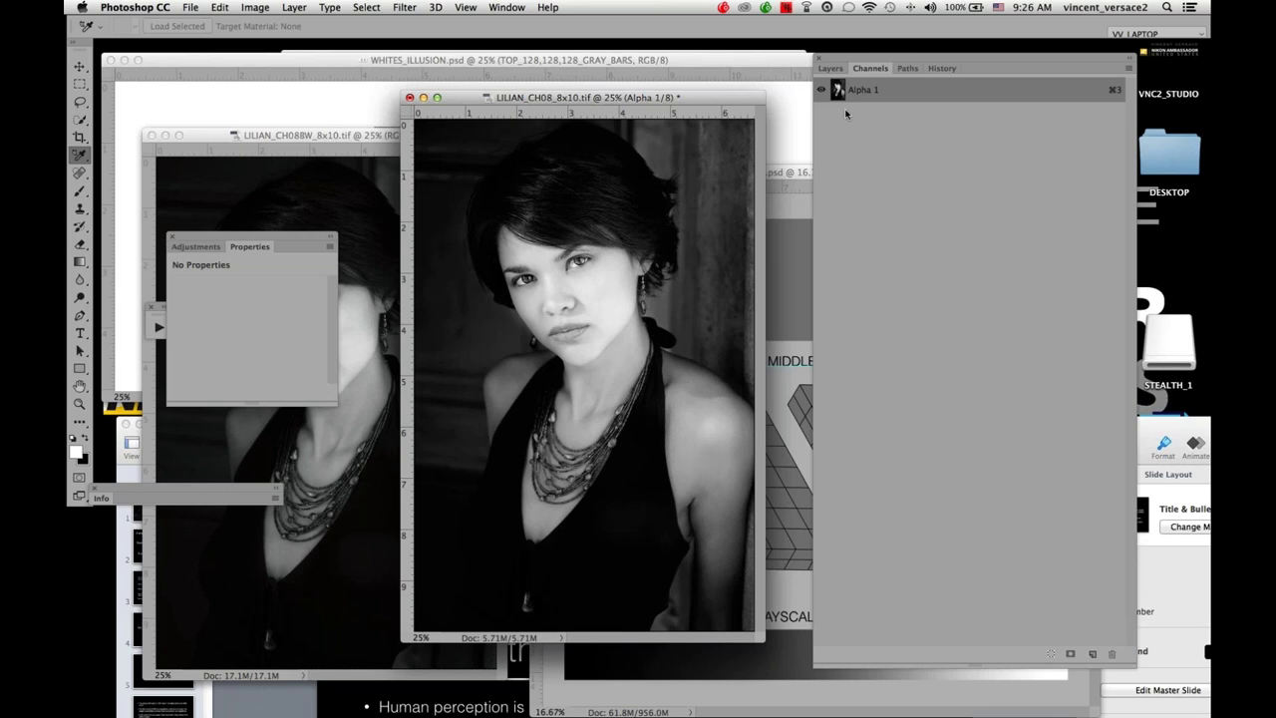
click(940, 68)
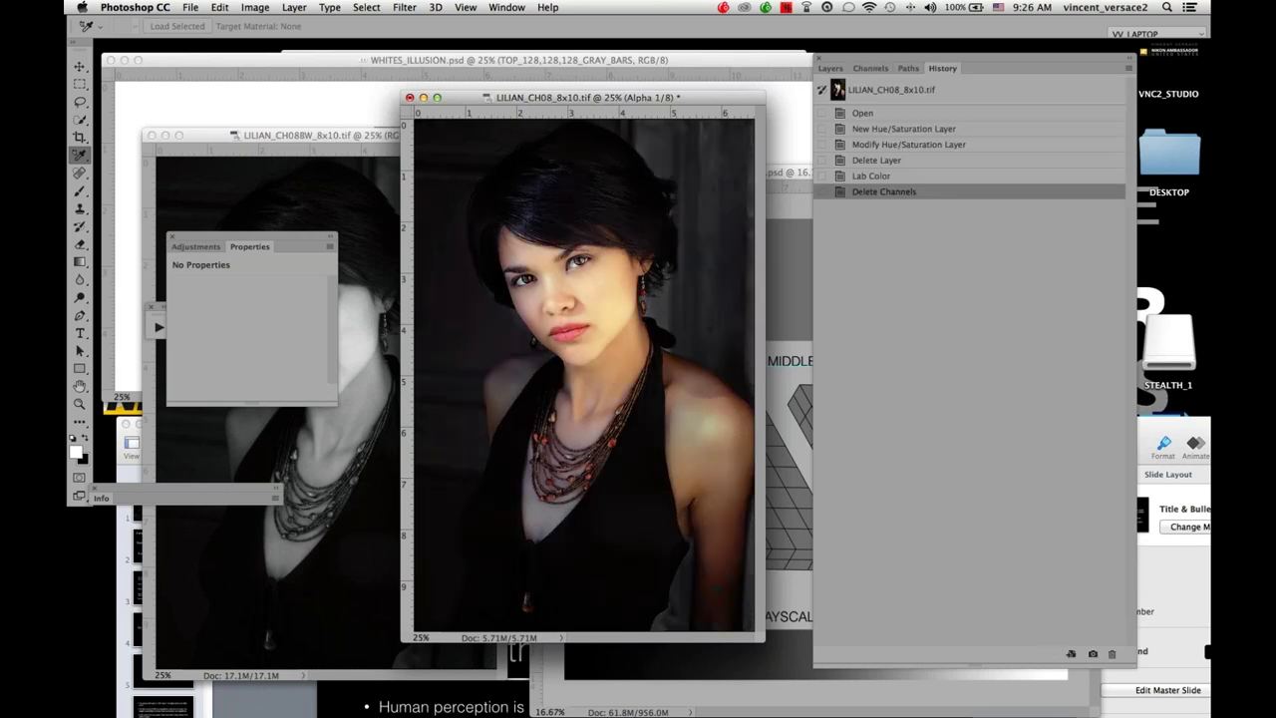
click(891, 89)
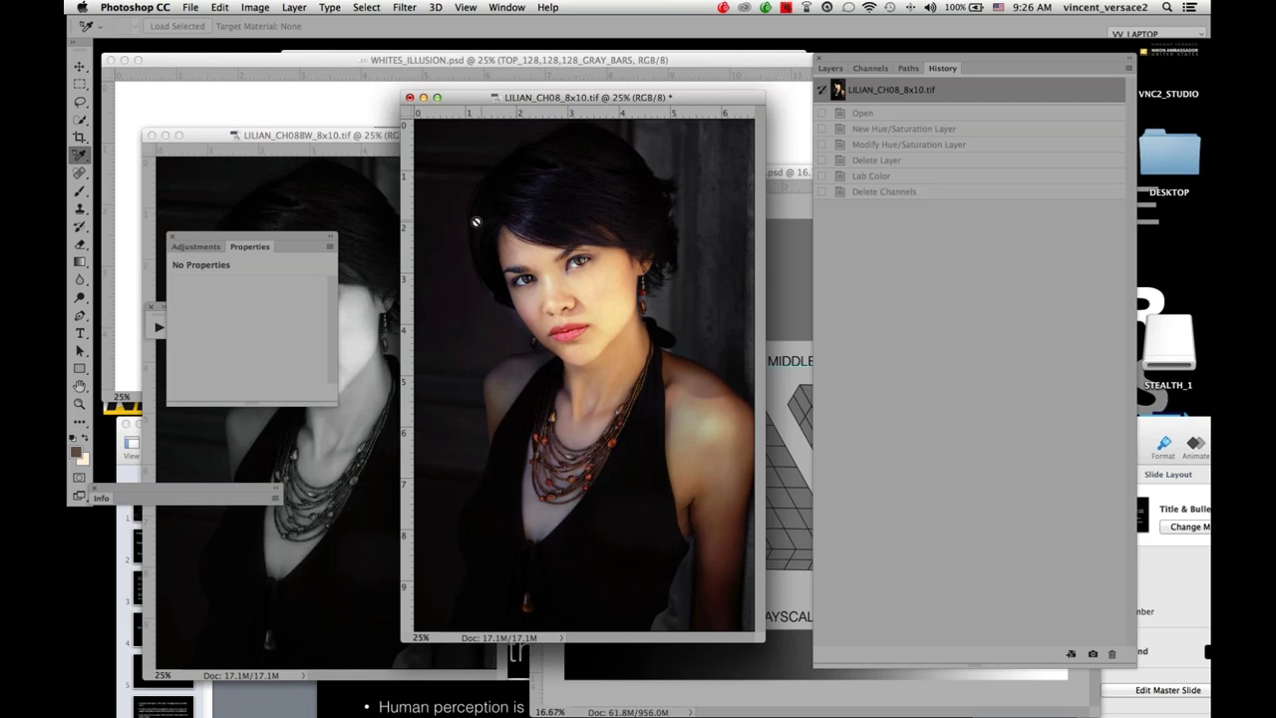
Bring up CHALLEN_FACE_DEMO.psb and display its FINAL layer in full-screen mode with the layer stack moved off the face.
mouse_move(66, 558)
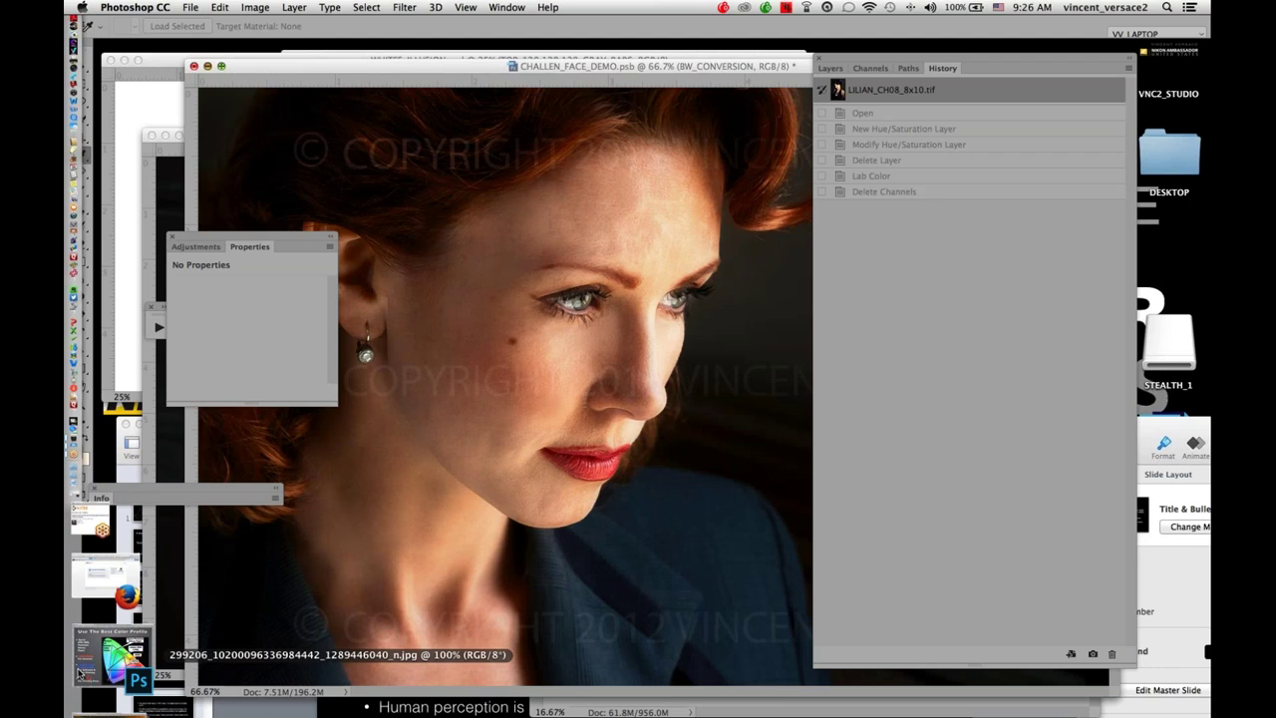
click(830, 68)
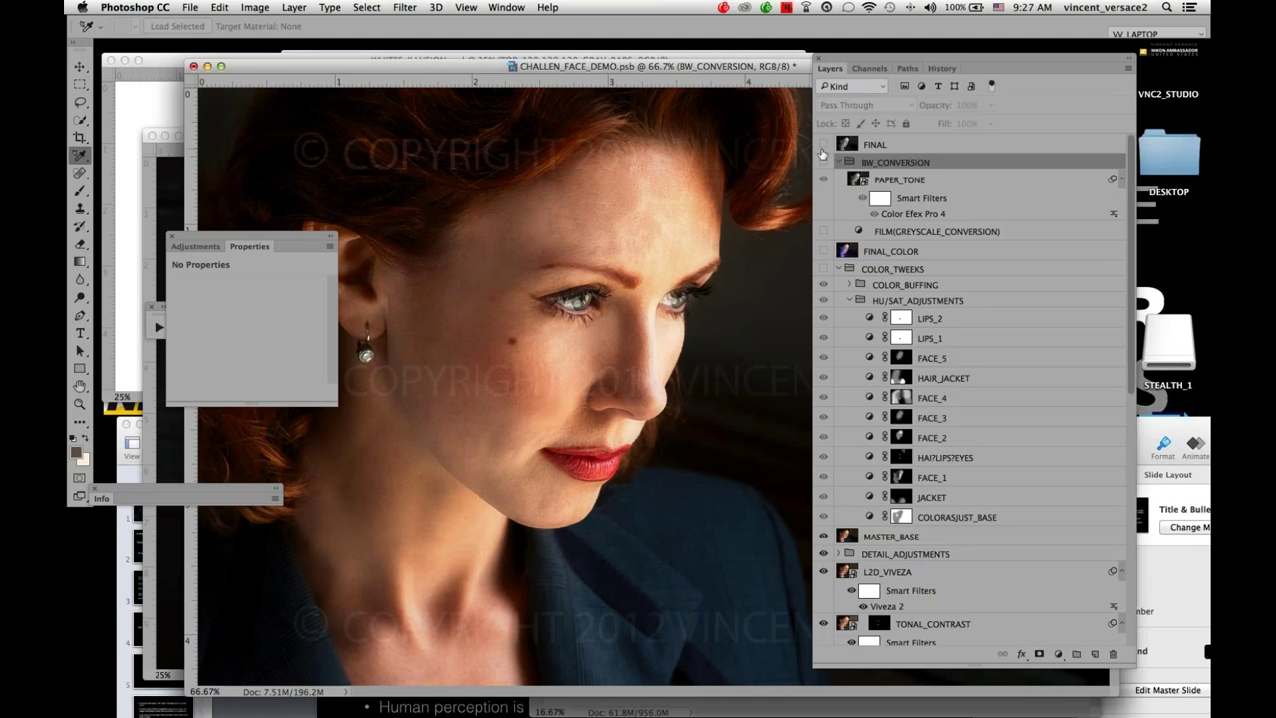
click(823, 144)
key(f)
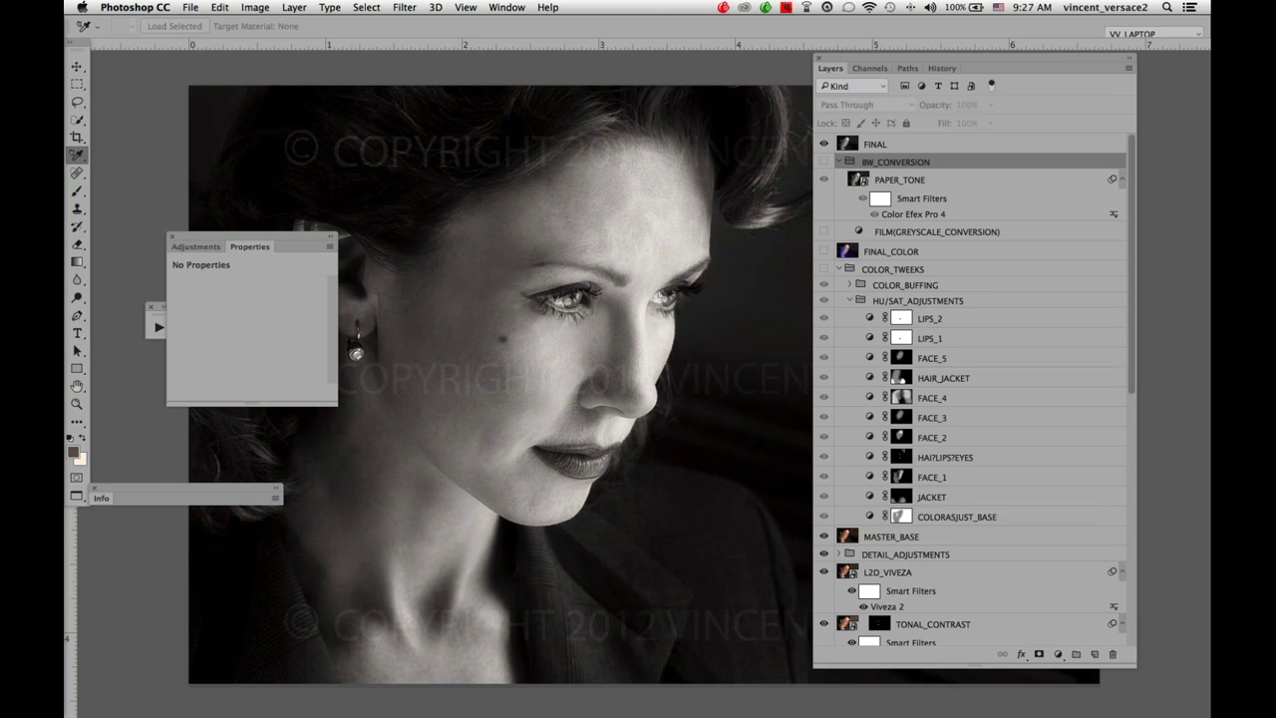
drag(907, 58, 976, 59)
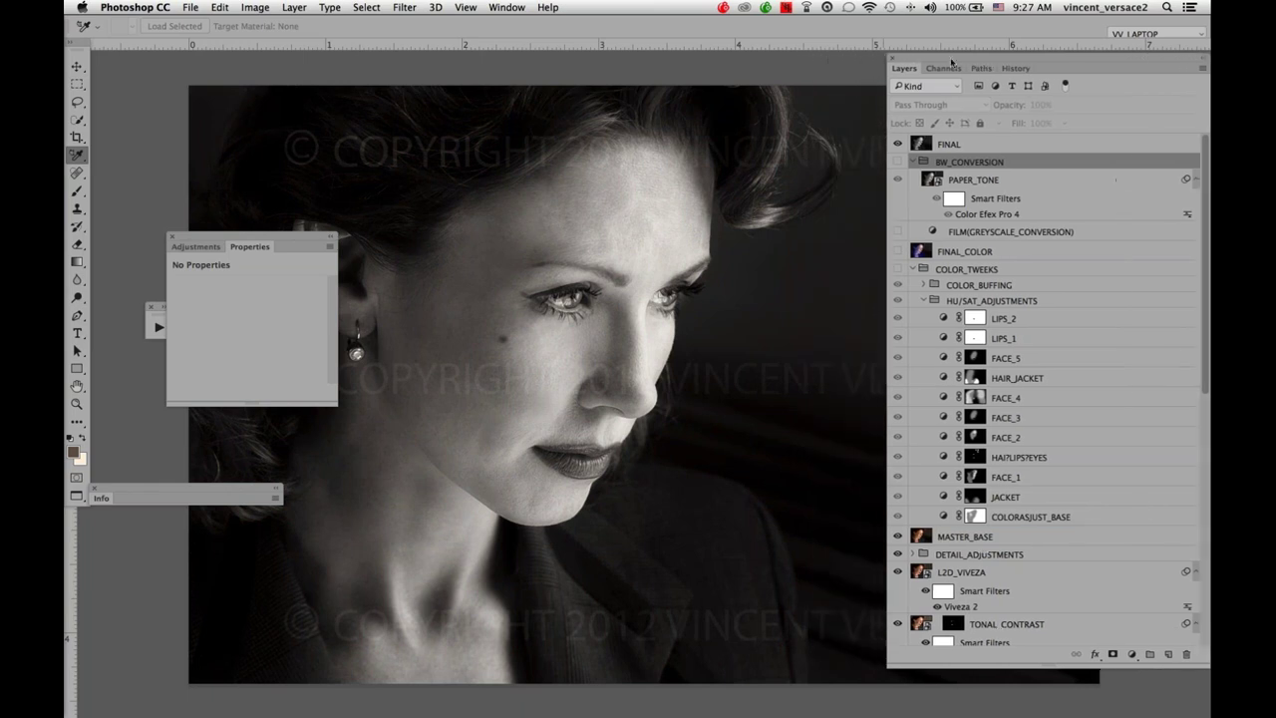
Review the layer stack down to the Background, and hide the FINAL layer to reveal the color version.
drag(1200, 267, 1194, 570)
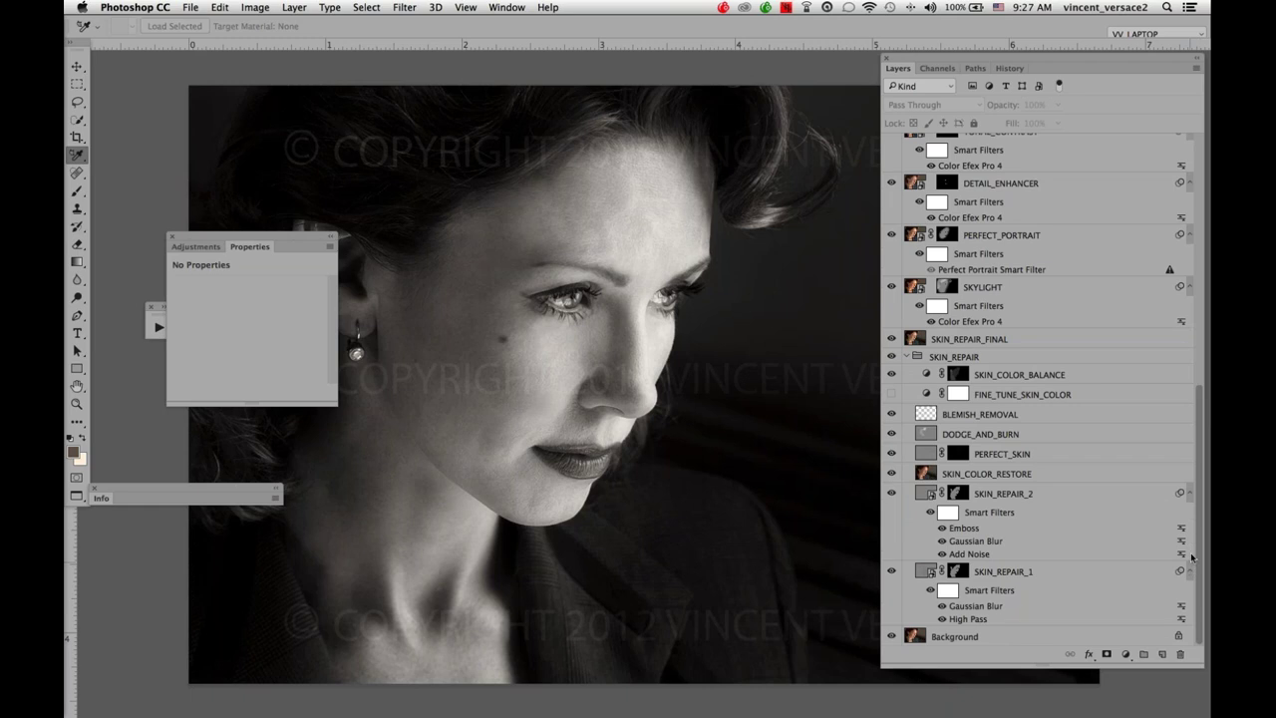
scroll(956, 370, up, 15)
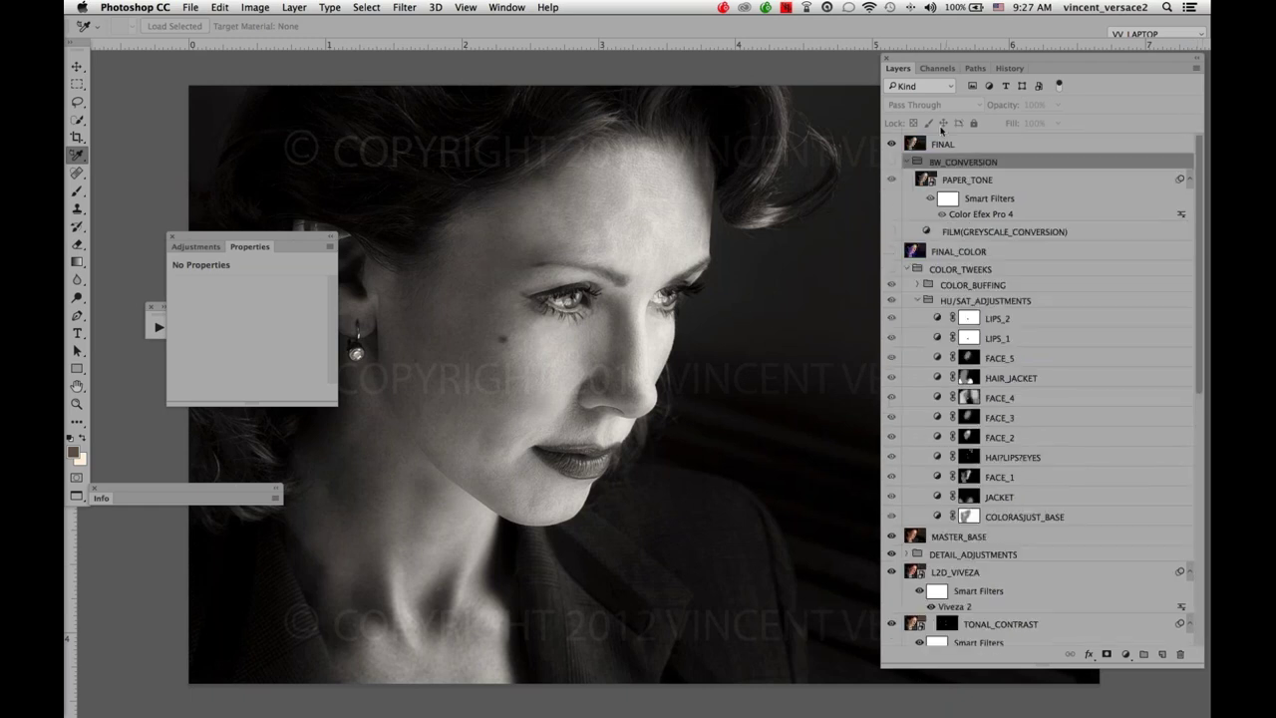
click(892, 144)
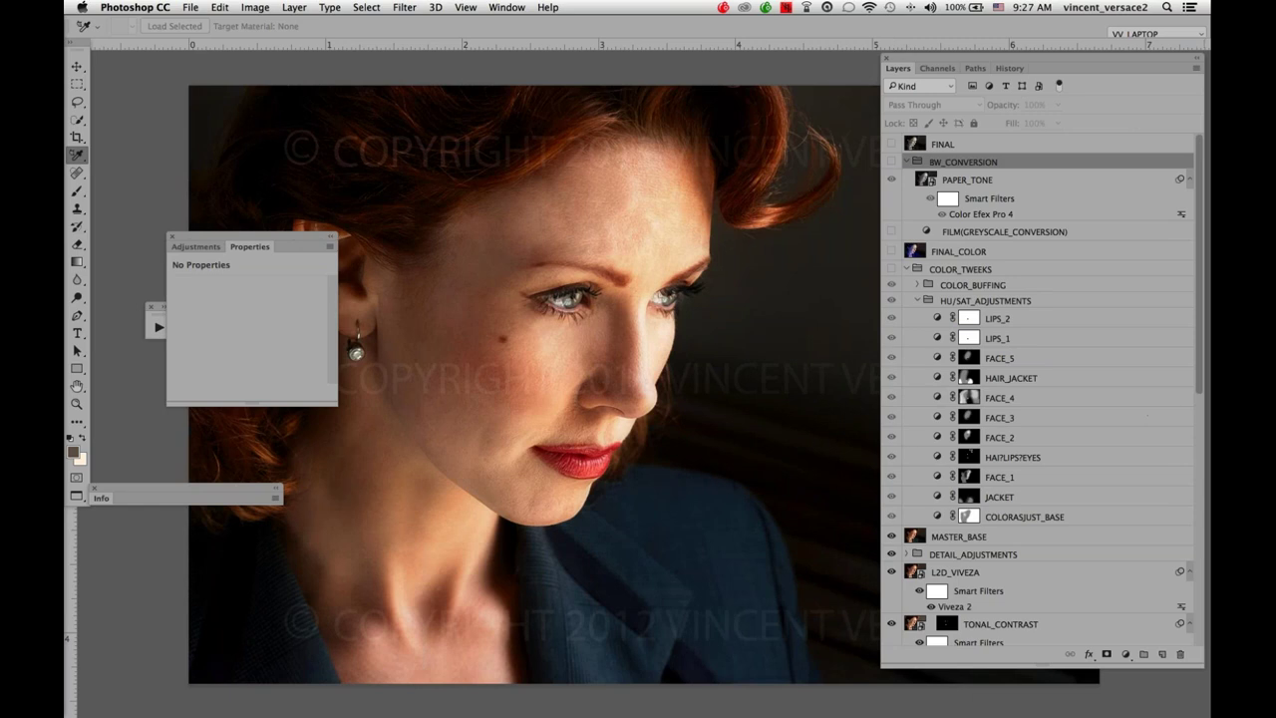
Isolate the Background layer's visibility, and turn the SKIN_REPAIR group and SKIN_REPAIR_FINAL layer back on to show the skin repair.
drag(1201, 385, 1194, 638)
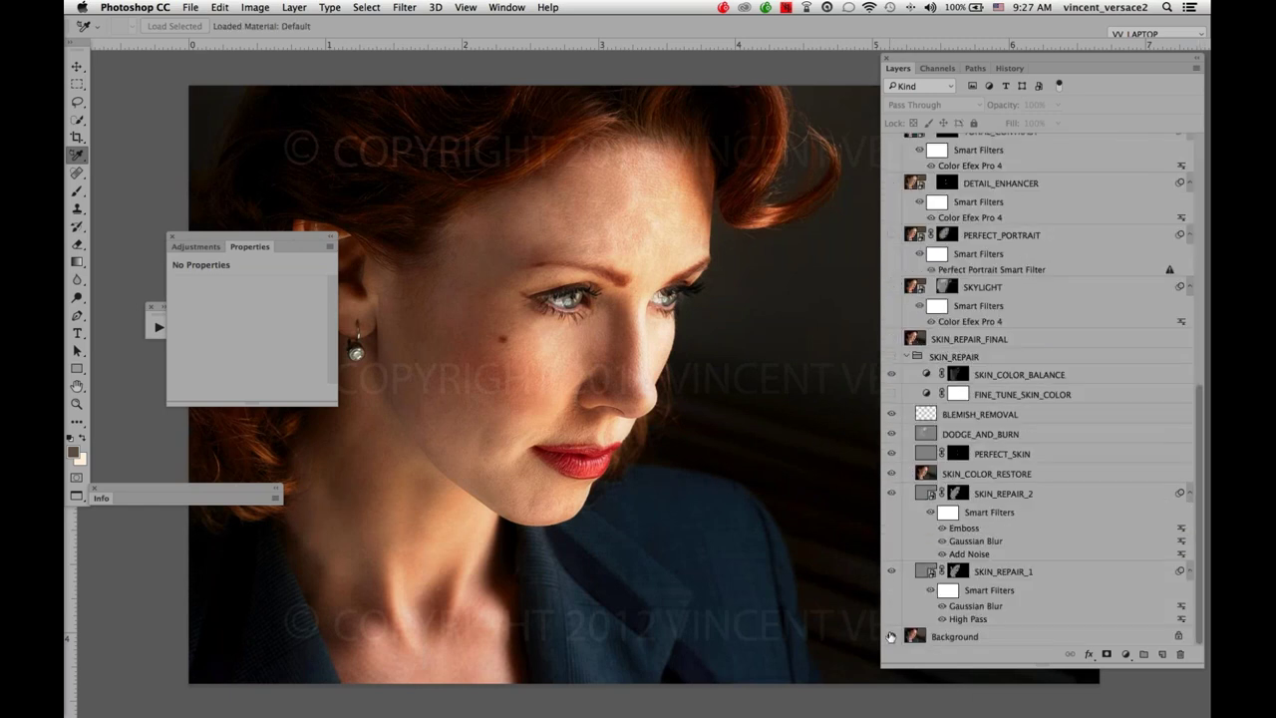
alt+click(892, 636)
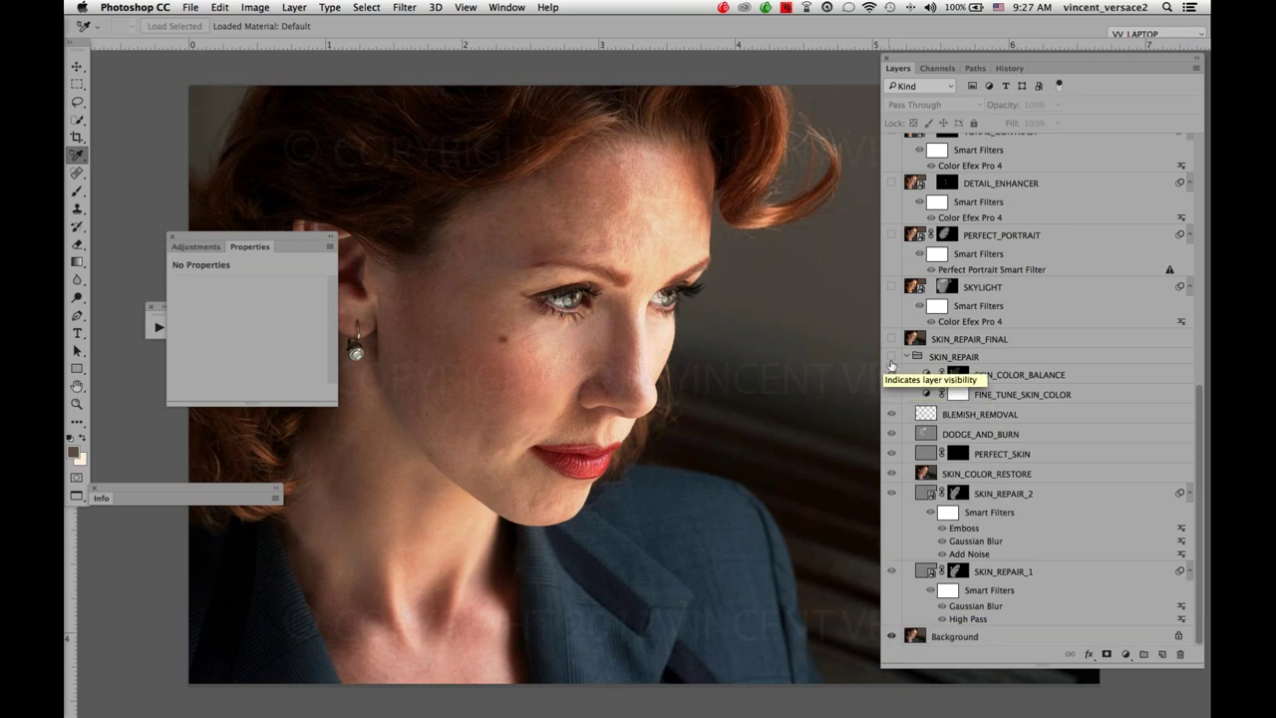
click(892, 356)
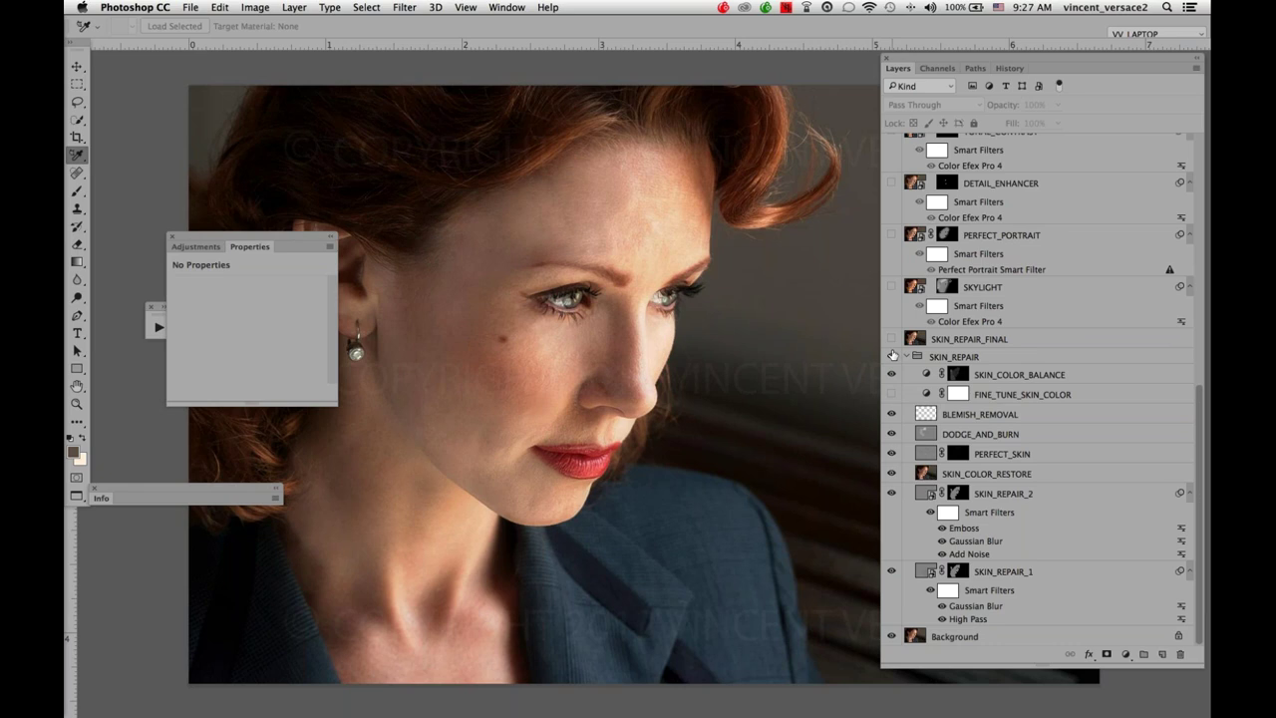
click(891, 339)
Show the DETAIL_ADJUSTMENTS group and the layers from L2D_VIVEZA to SKYLIGHT, and compare with MASTER_BASE off and on.
drag(1199, 389, 1188, 329)
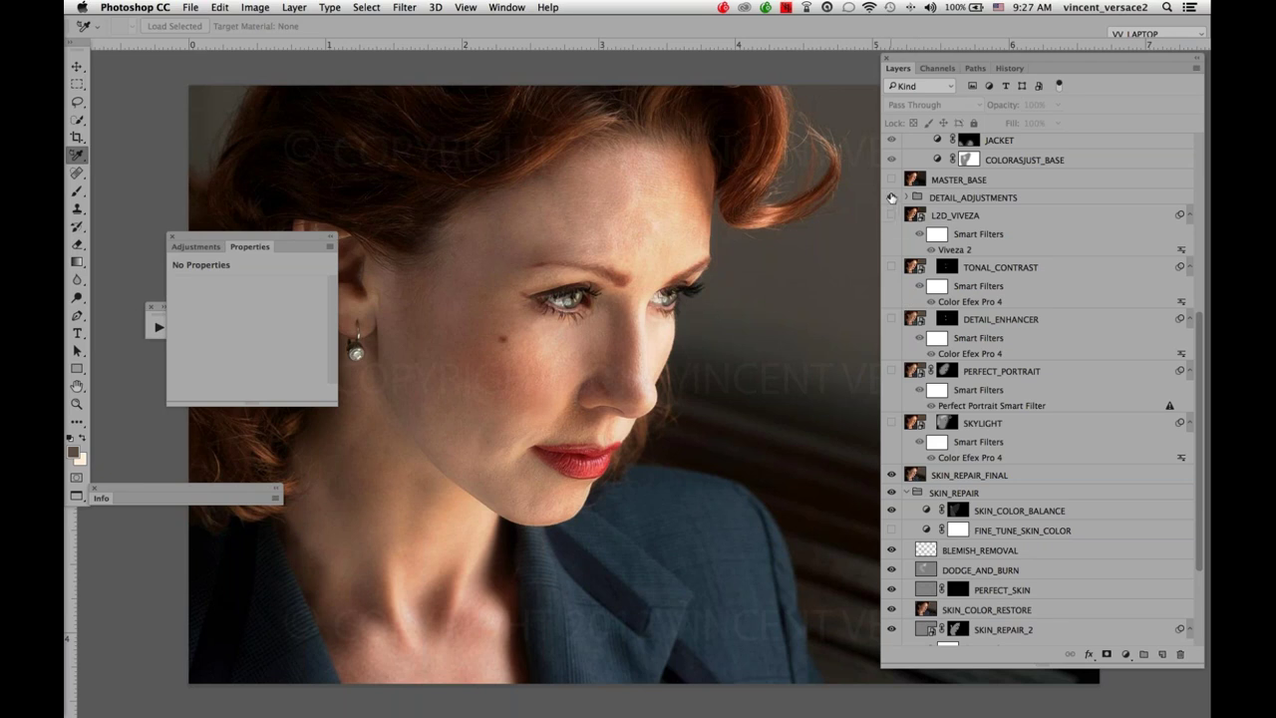
click(892, 196)
key(Tab)
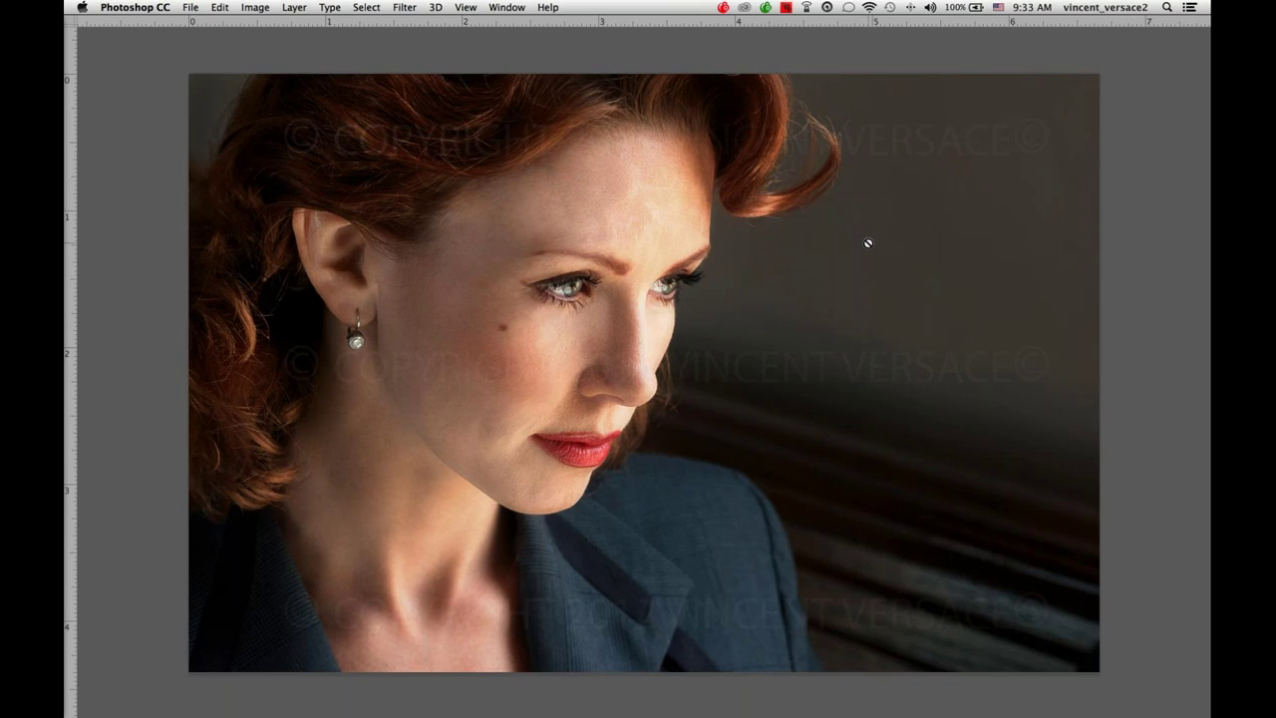
key(Tab)
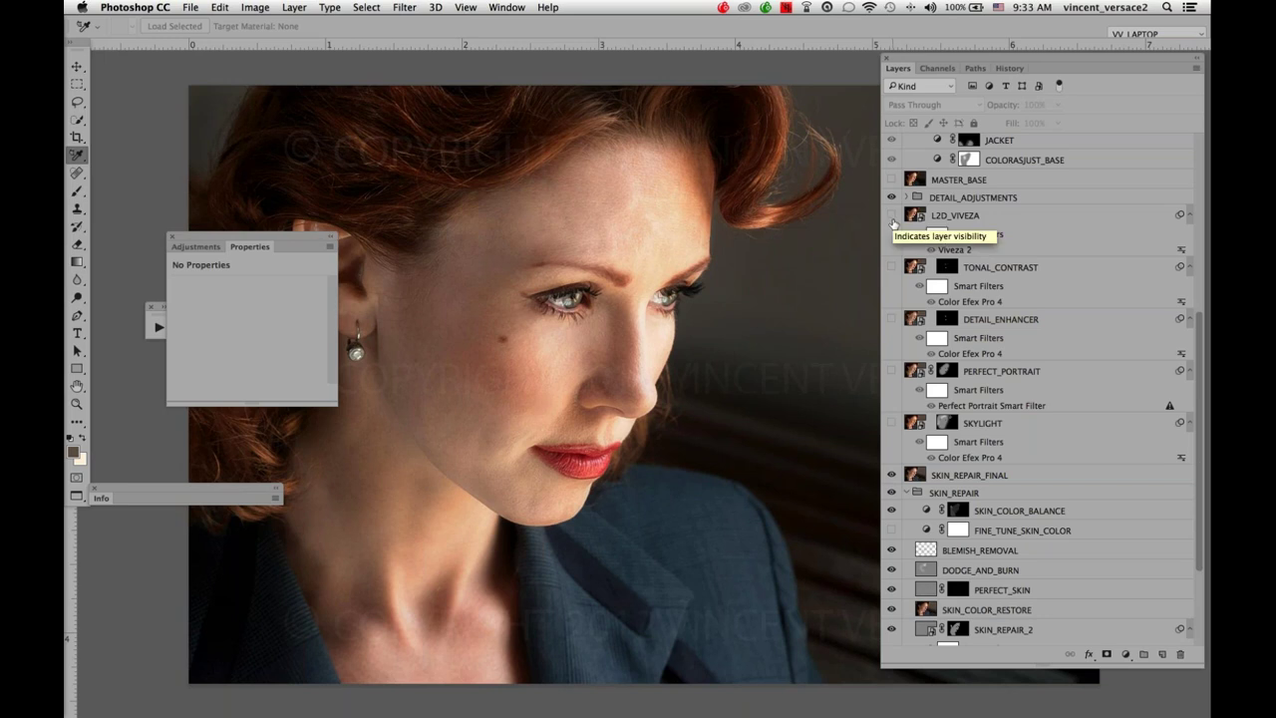
drag(893, 221, 890, 444)
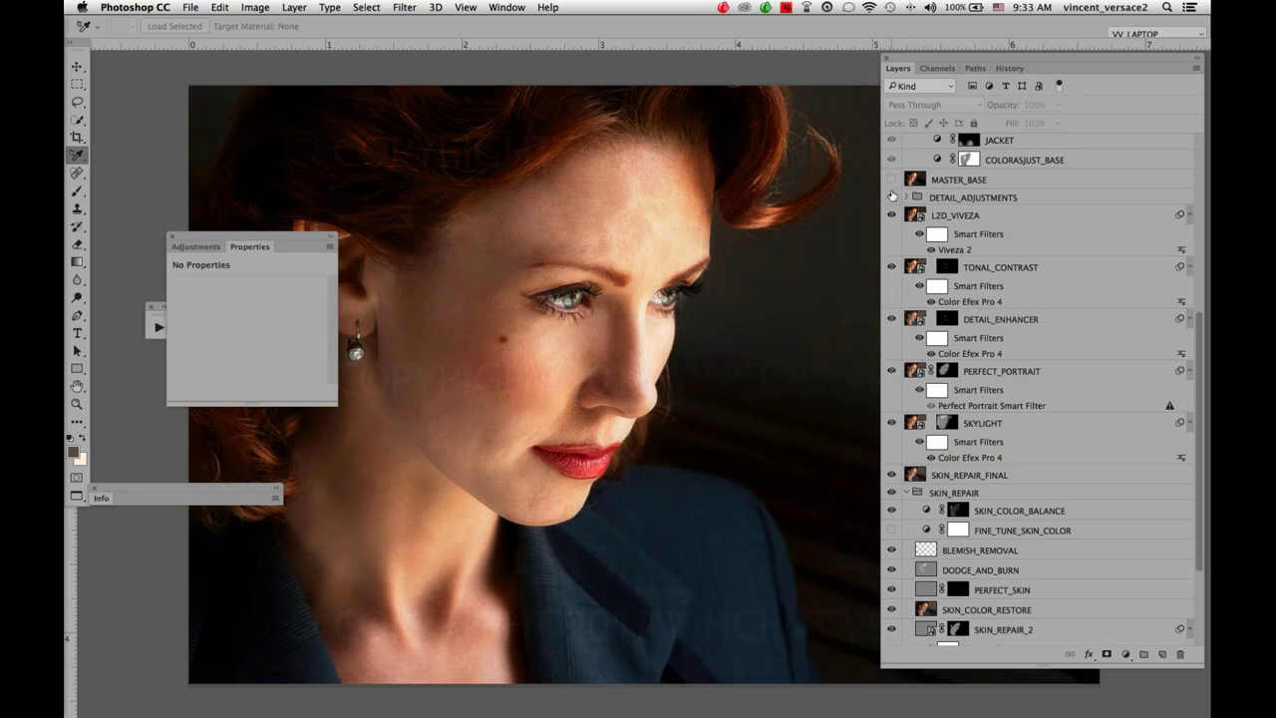
click(891, 179)
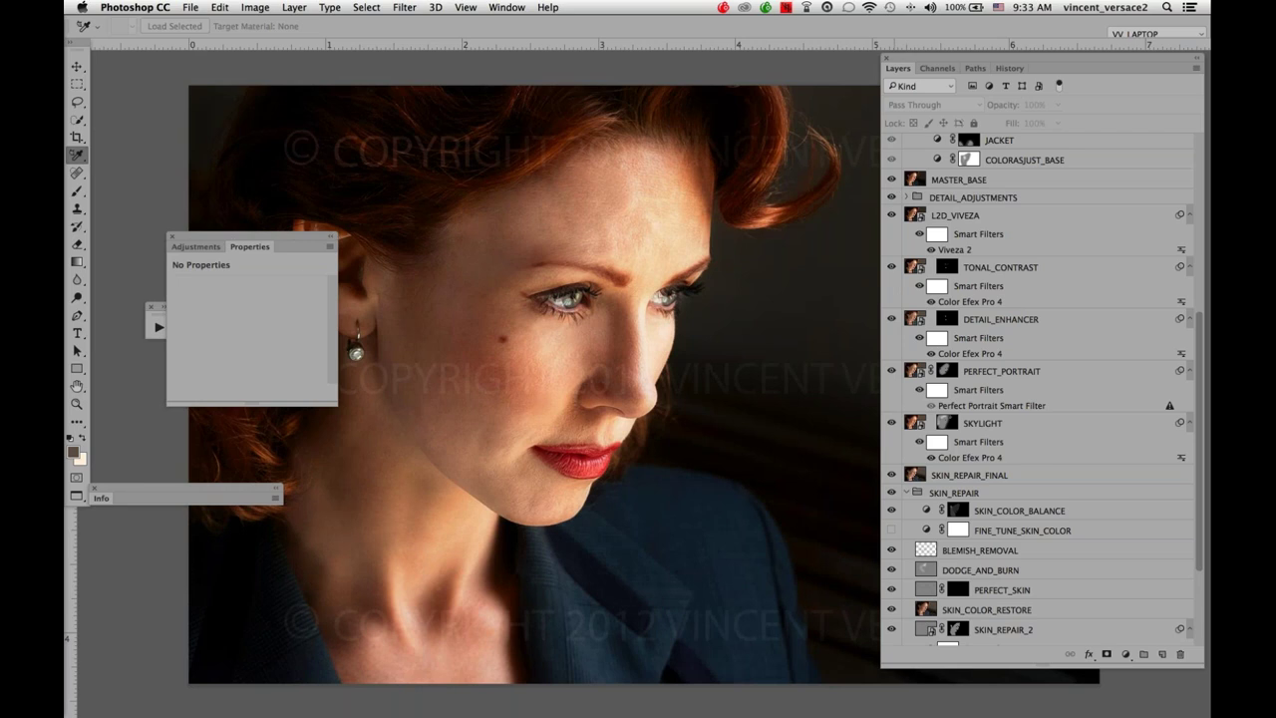
click(892, 181)
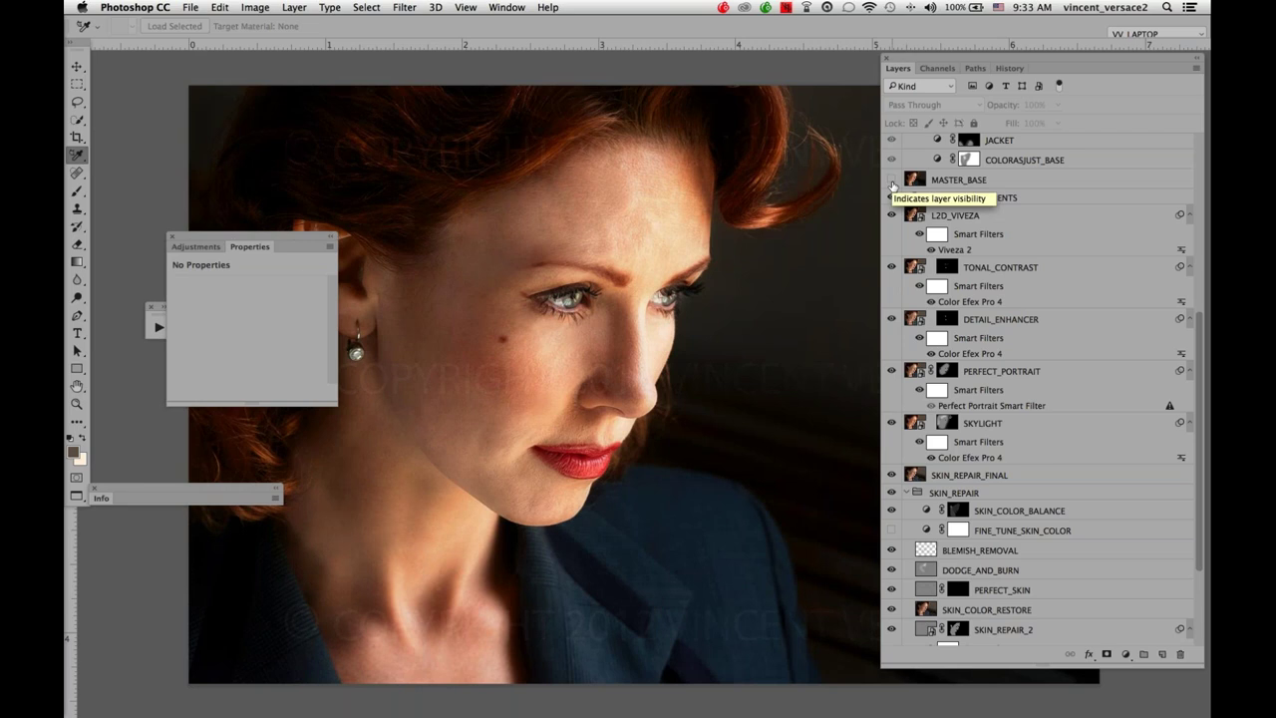
click(891, 182)
Turn on FINAL and FINAL_COLOR, and hide FINAL to view the FINAL_COLOR image without the panels.
scroll(902, 186, down, 5)
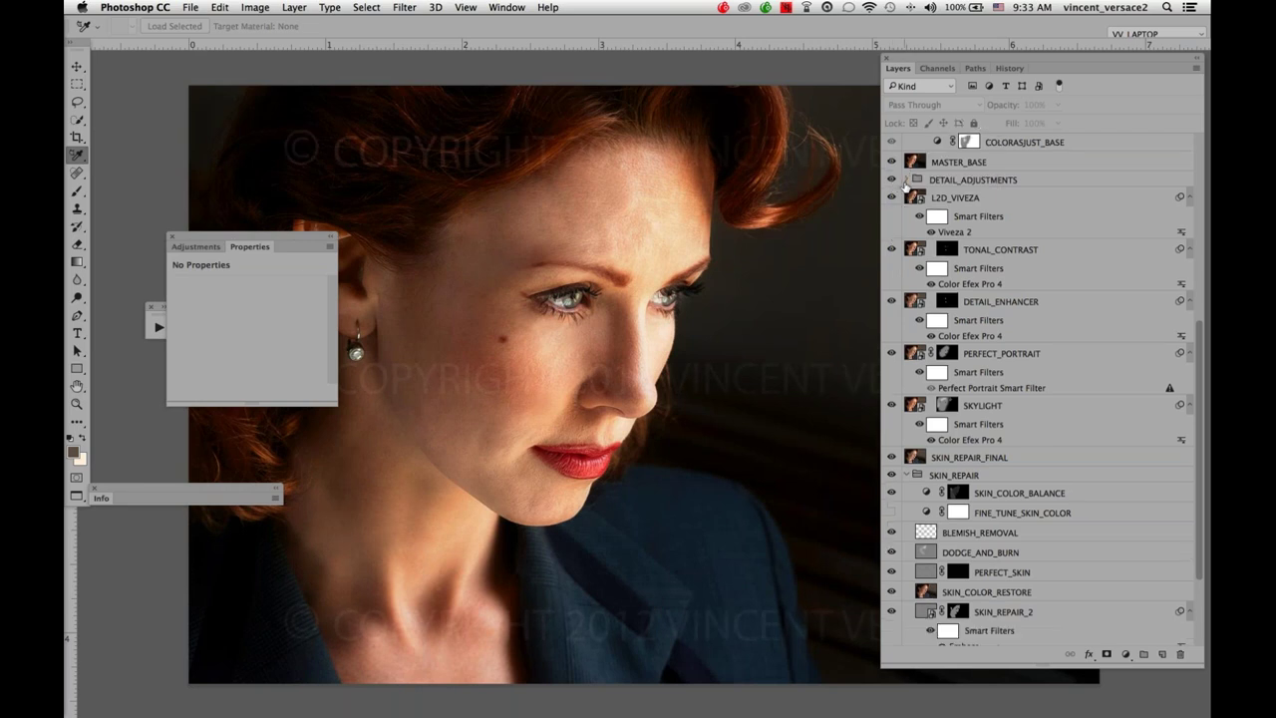
scroll(905, 186, up, 15)
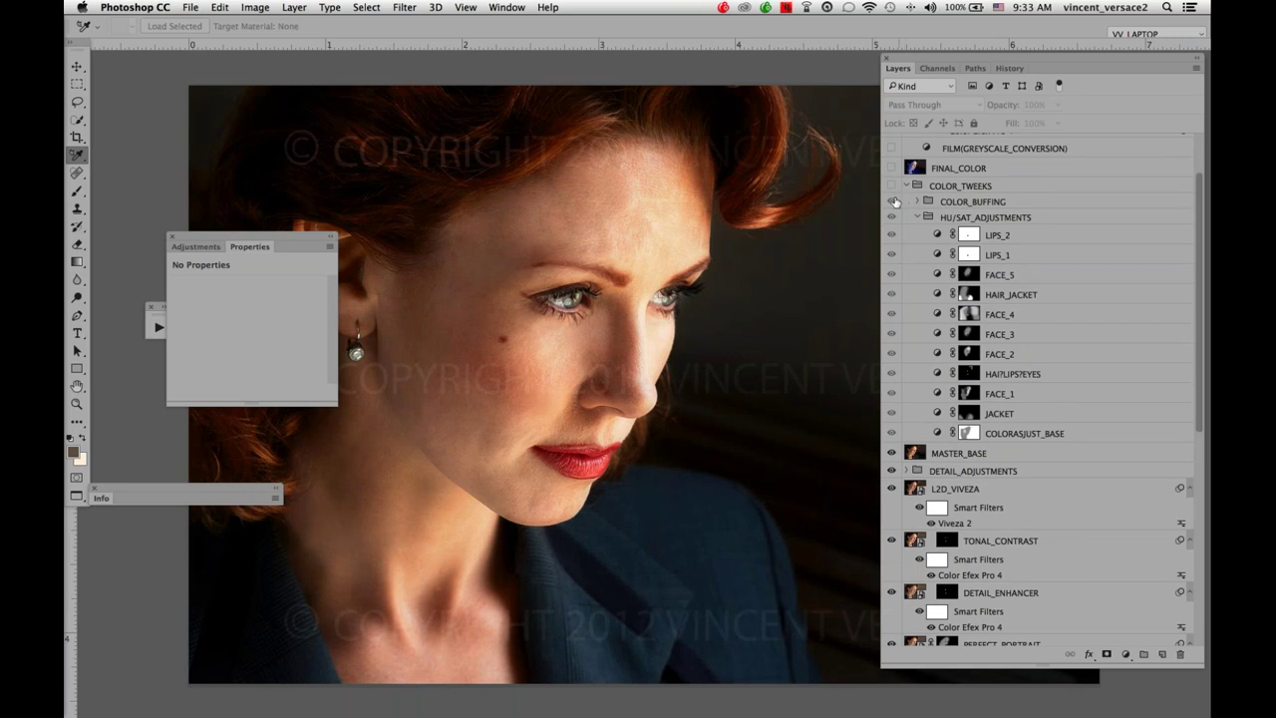
scroll(888, 167, up, 1)
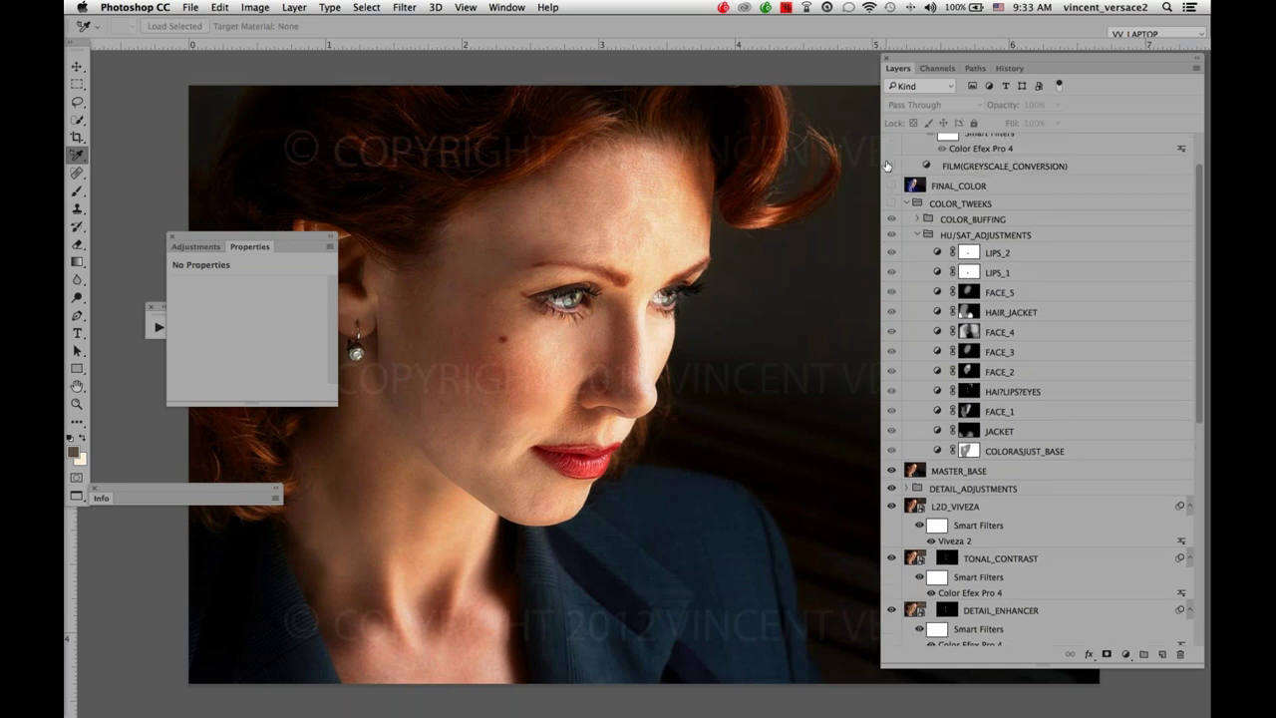
scroll(888, 165, up, 4)
click(892, 162)
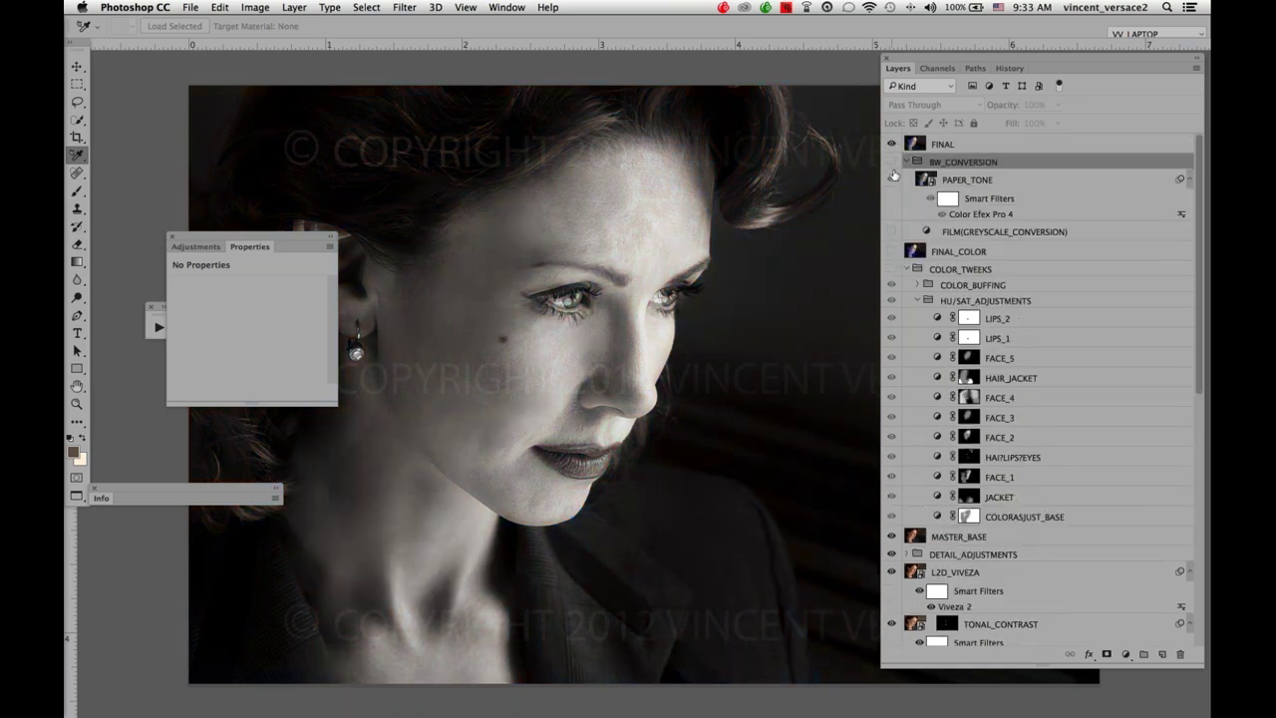
click(892, 178)
click(892, 251)
click(892, 161)
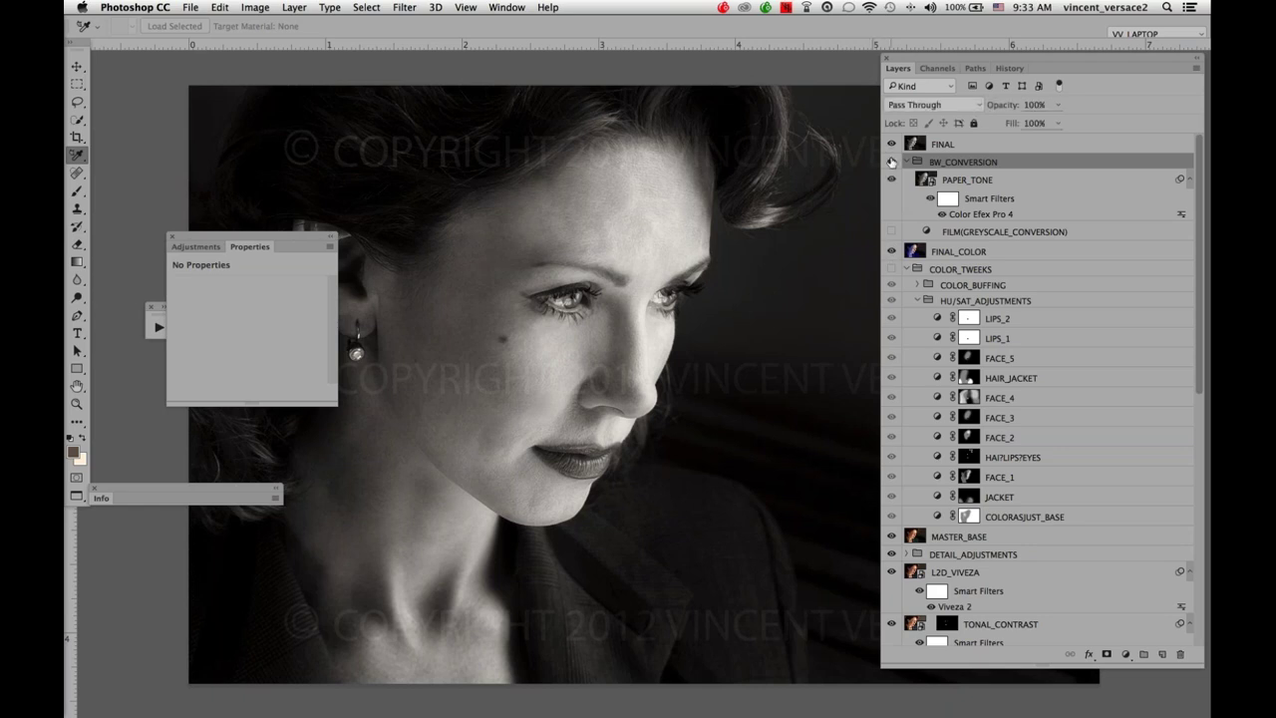
click(892, 162)
click(893, 144)
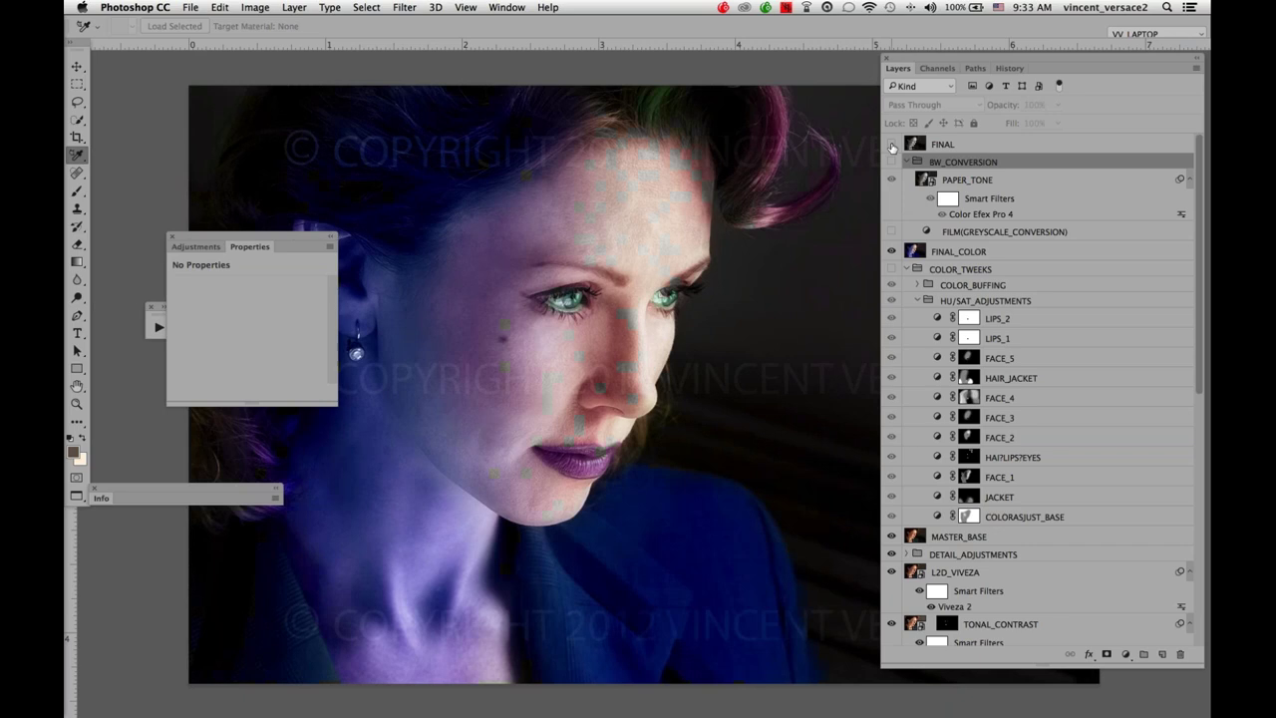
key(Tab)
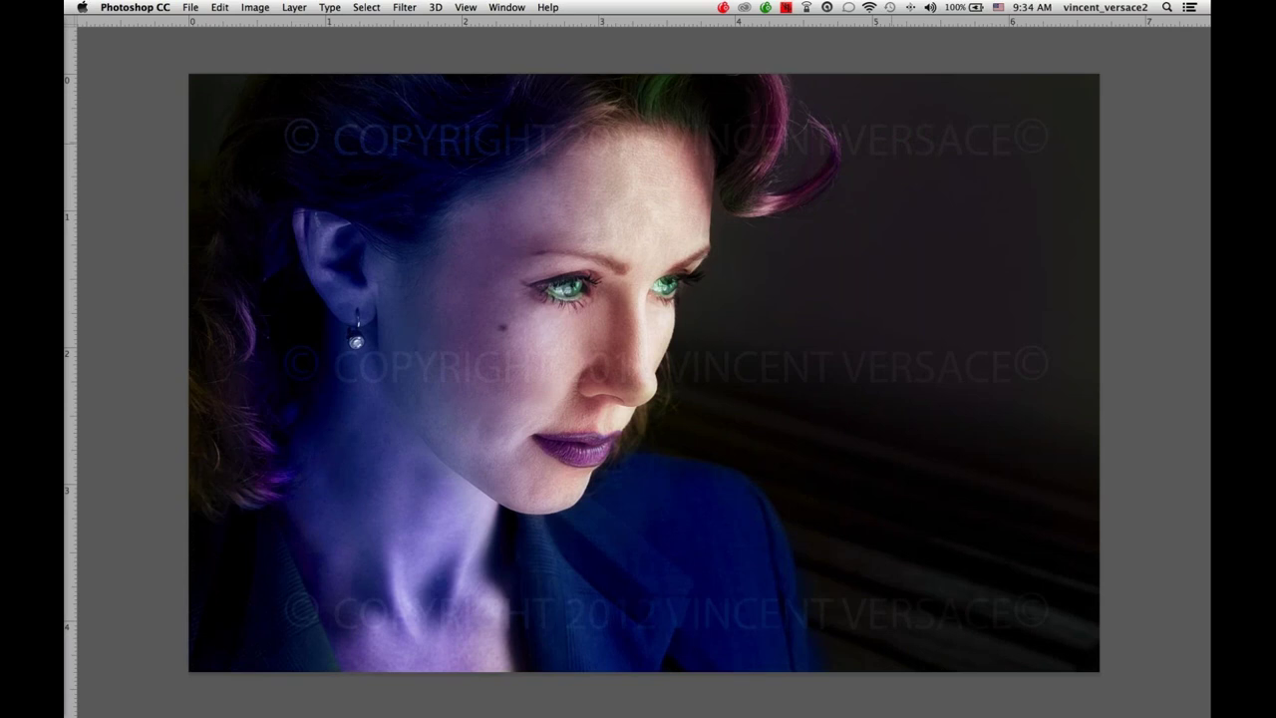
key(Tab)
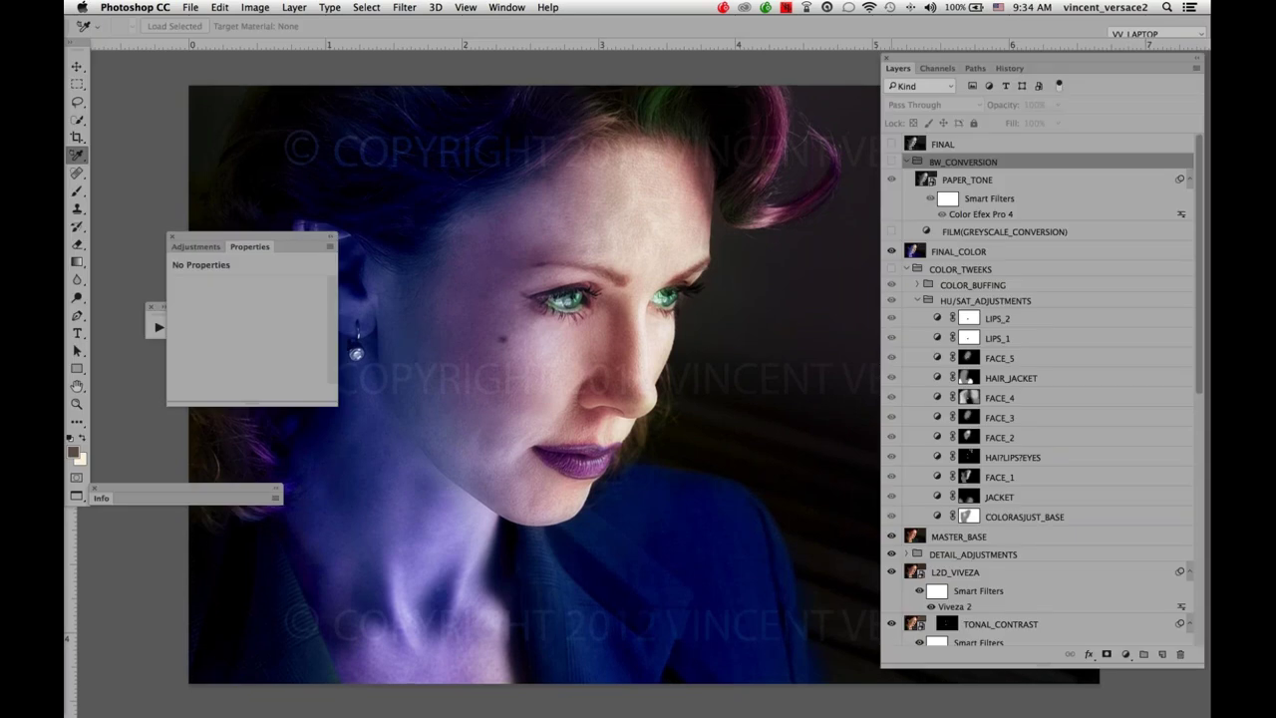
Show the FINAL layer again and delete it, viewing the FINAL_COLOR image without the panels.
click(892, 143)
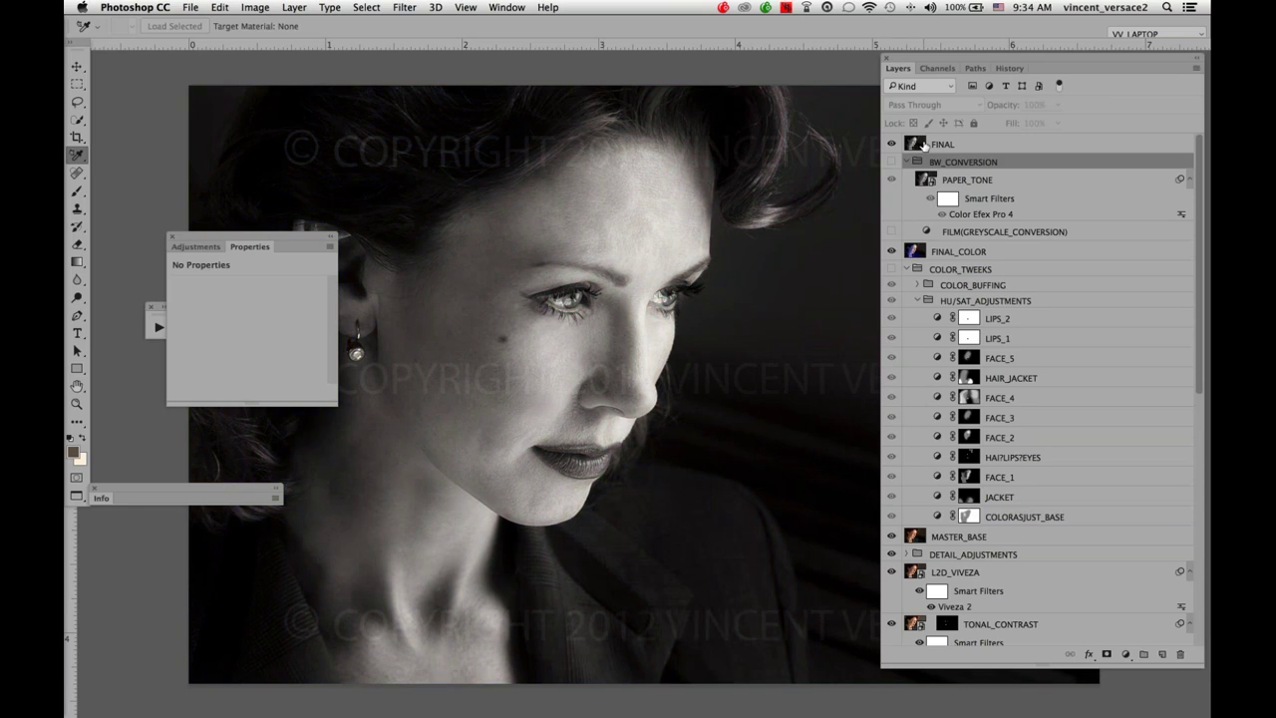
click(924, 146)
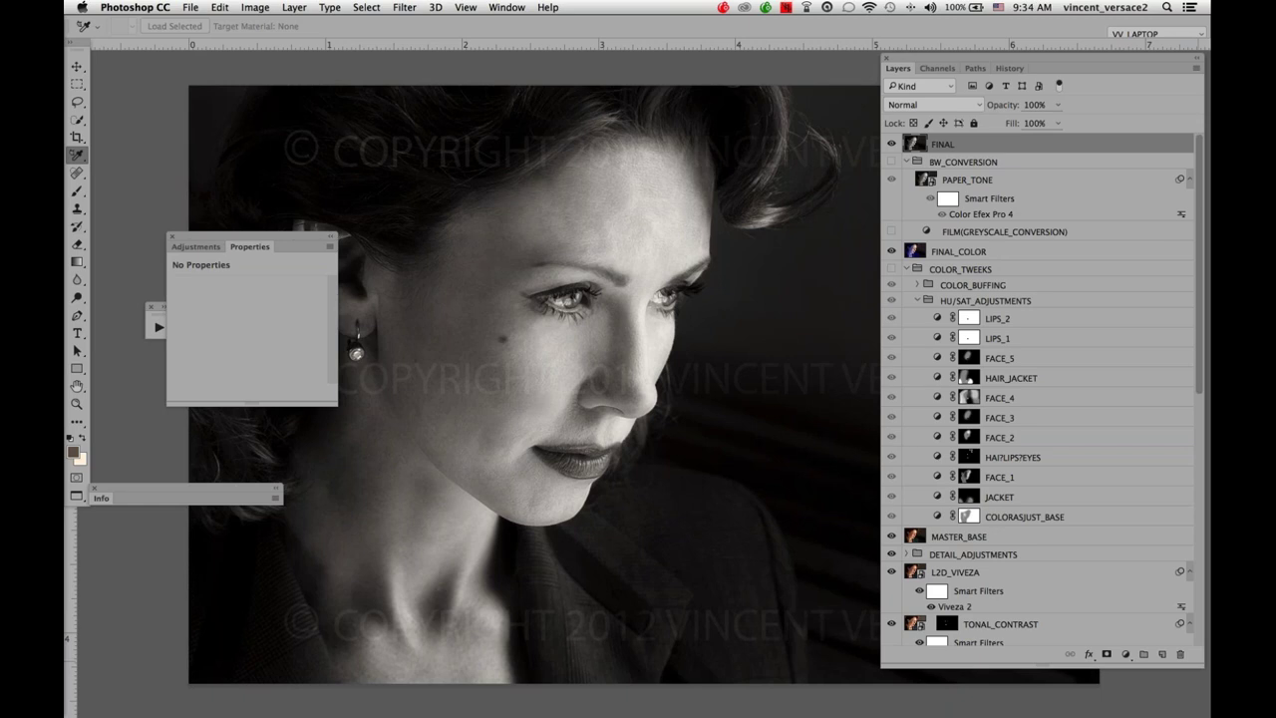
drag(916, 147, 922, 653)
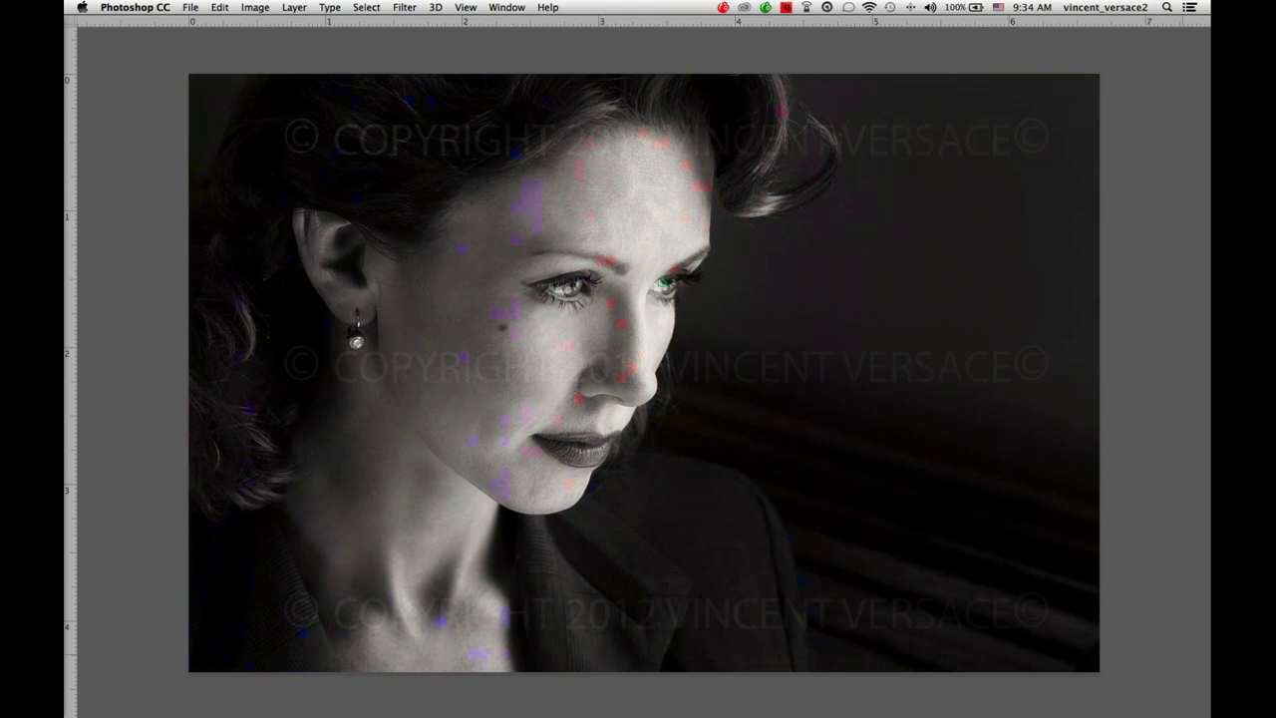
key(super+z)
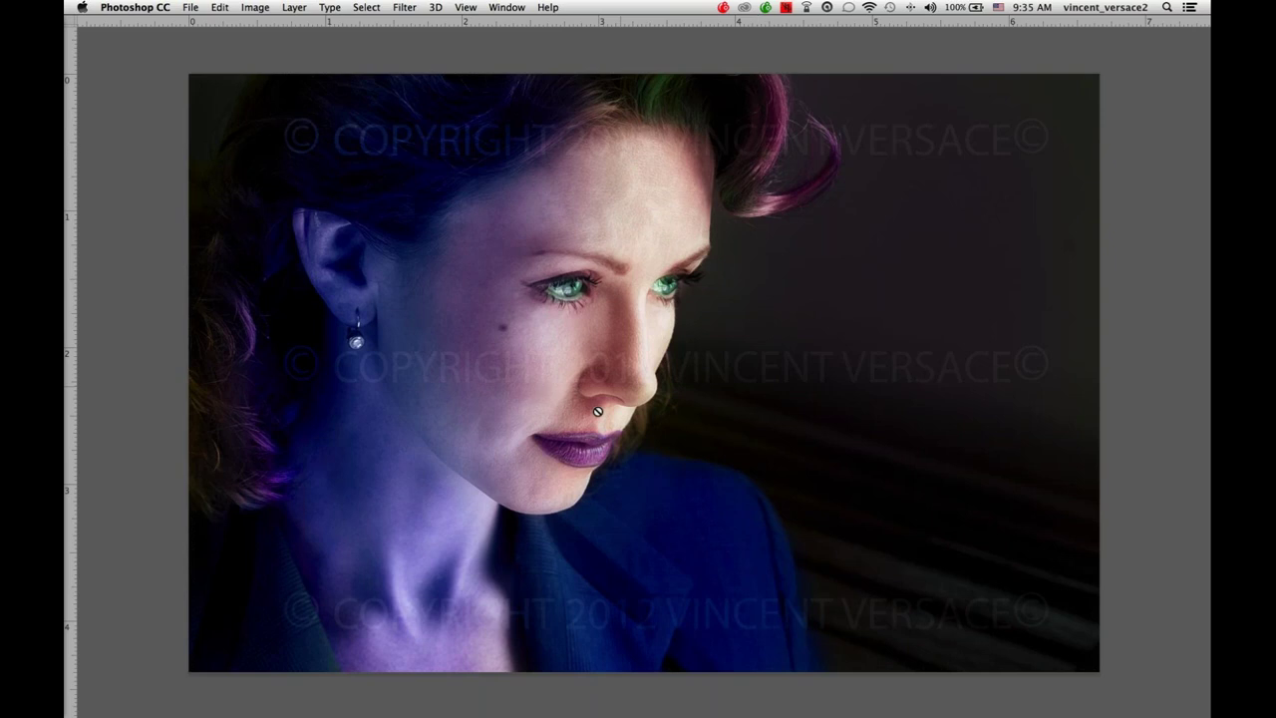
key(Tab)
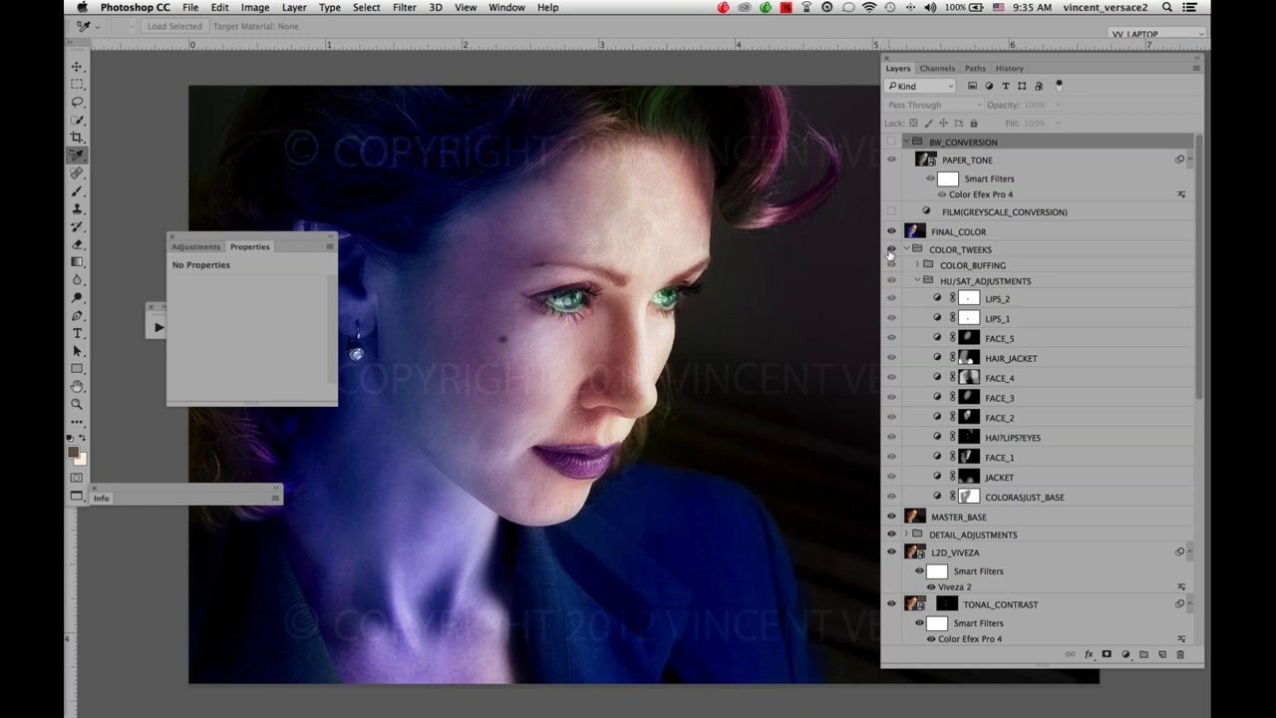
Show COLOR_TWEEKS with only COLORASJUST_BASE visible among the hue/saturation layers, hide FINAL_COLOR, and compare the image with and without the color change.
click(891, 249)
click(892, 281)
click(892, 281)
drag(892, 298, 886, 478)
click(891, 231)
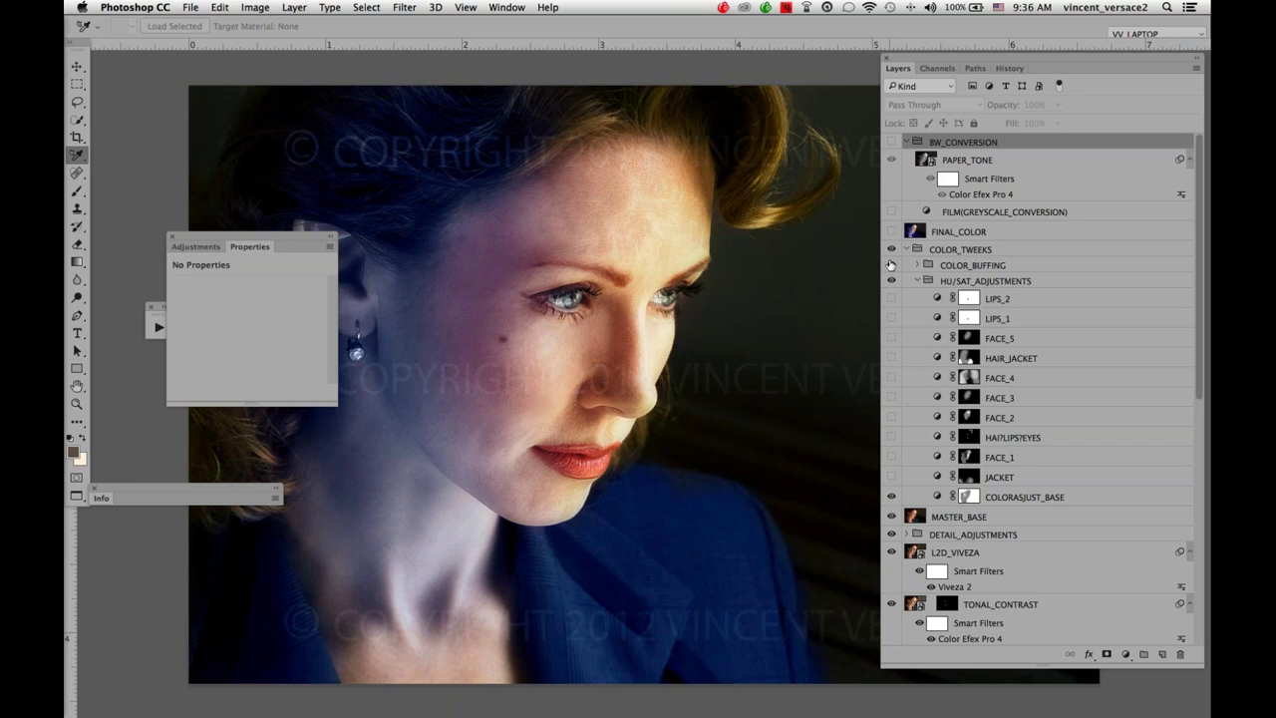
click(892, 281)
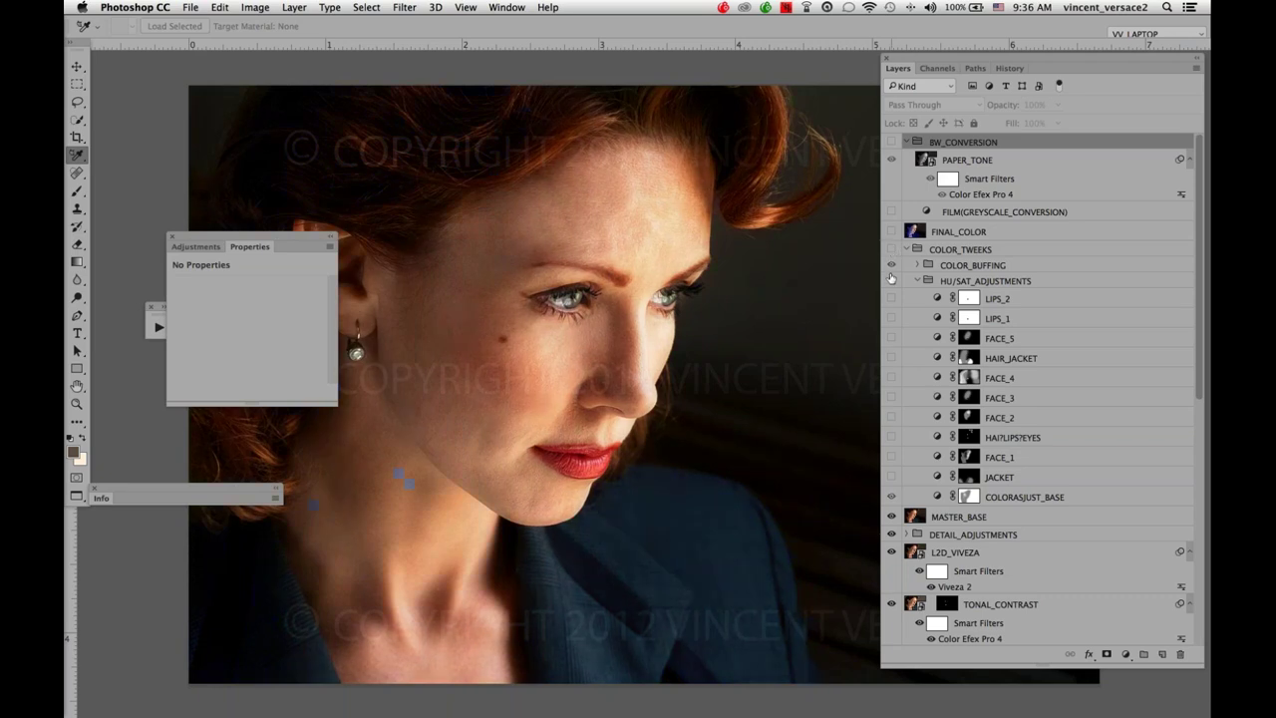
Turn on the hue/saturation layers one by one from JACKET up to LIPS_2 to show how the colors build up.
click(890, 477)
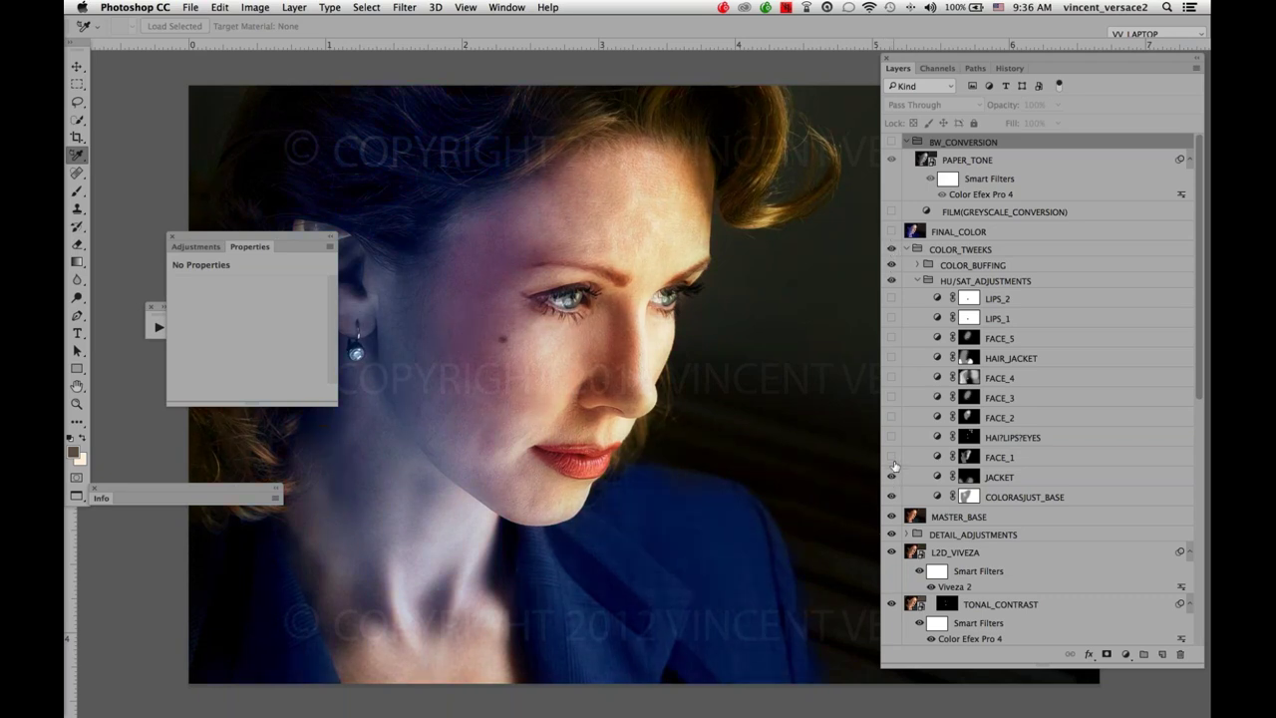
click(891, 457)
click(891, 437)
click(892, 417)
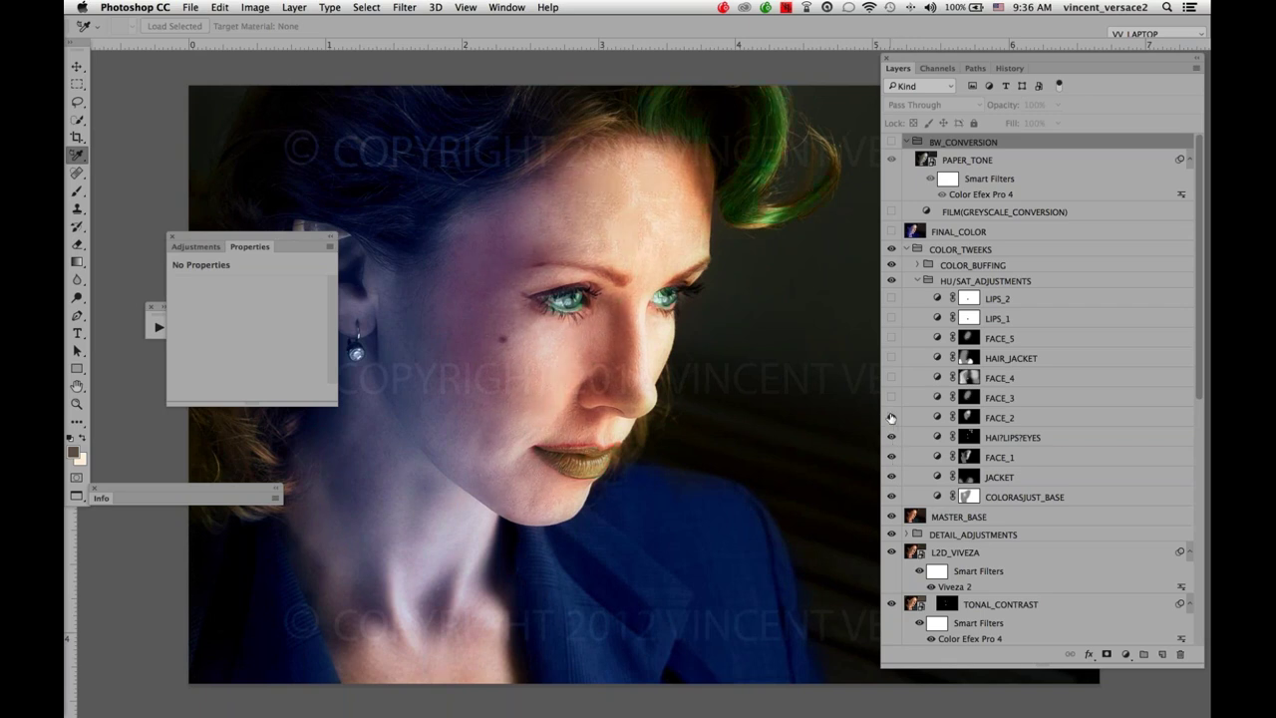
click(891, 397)
click(892, 378)
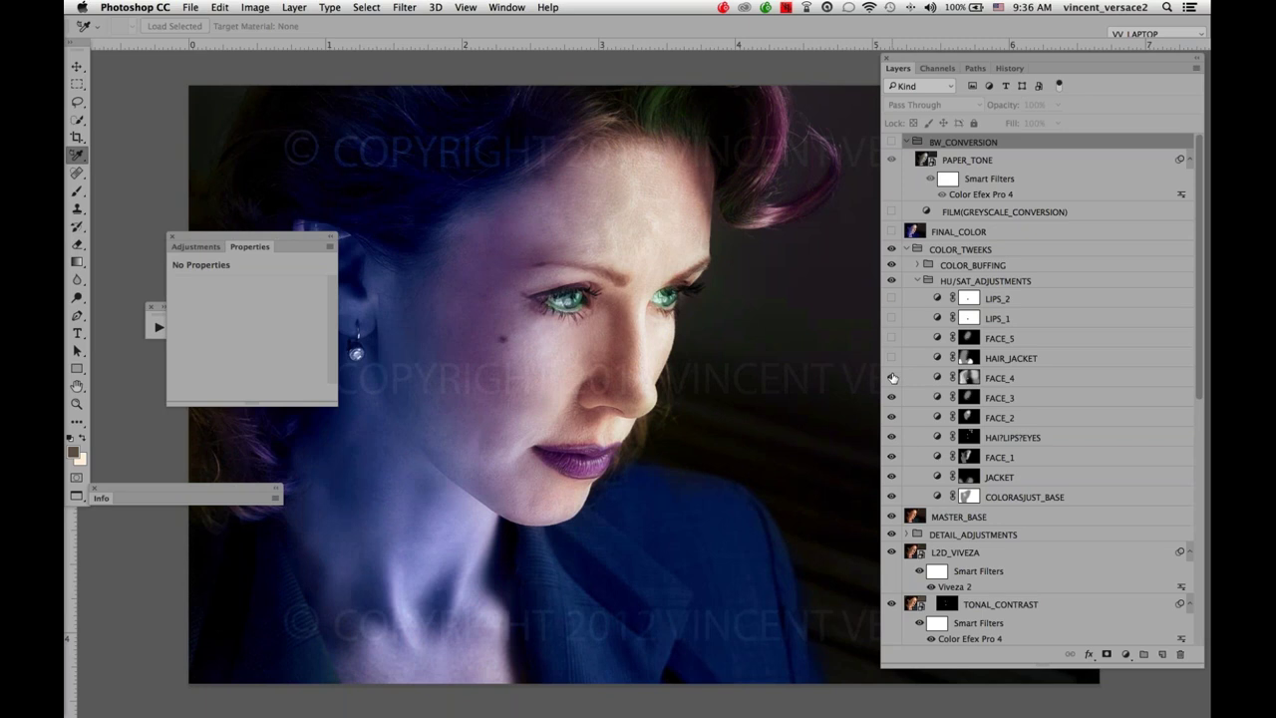
click(891, 358)
click(891, 338)
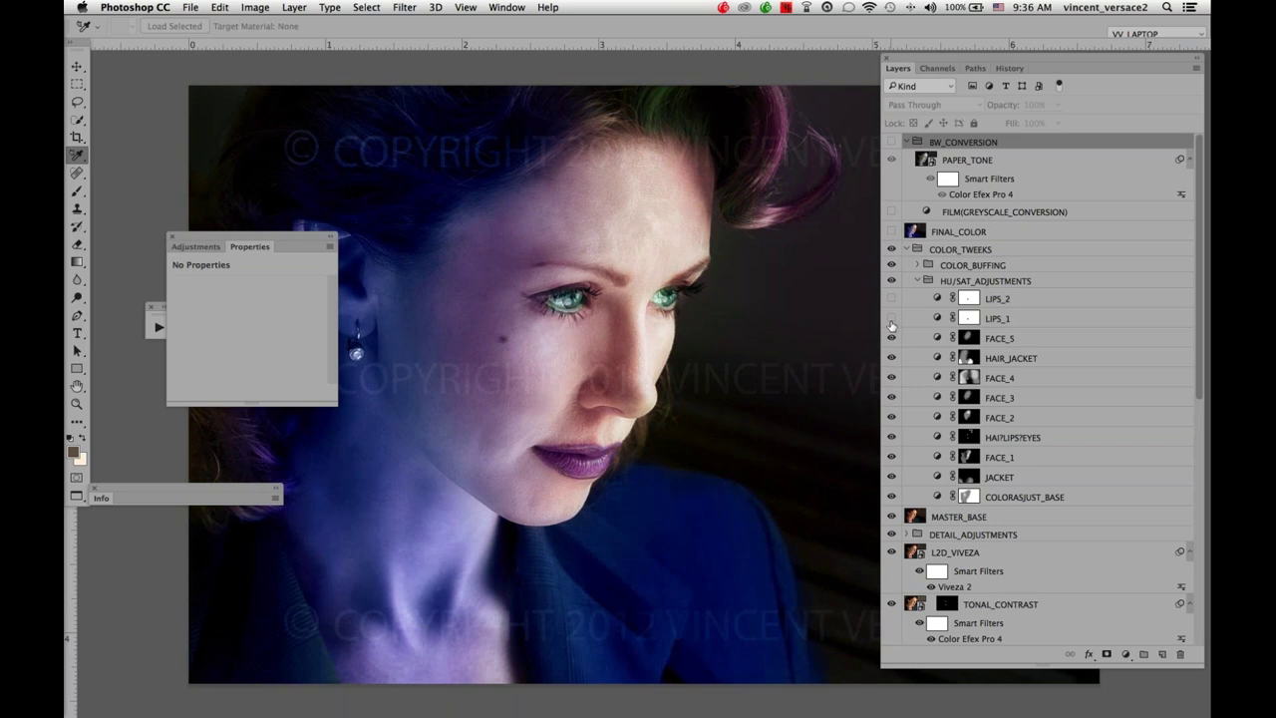
click(891, 318)
click(892, 298)
Hide the COLOR_TWEEKS group and add a new empty layer directly above it, below FINAL_COLOR.
click(892, 249)
click(1005, 252)
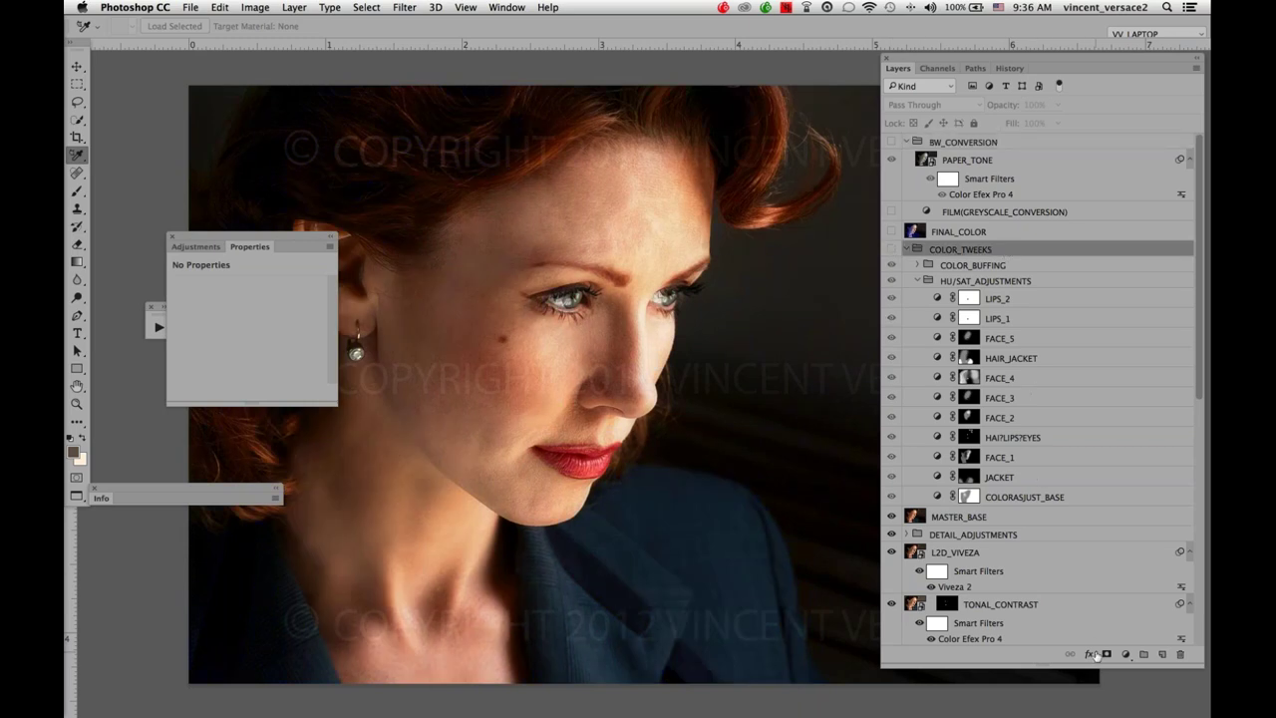
click(1162, 655)
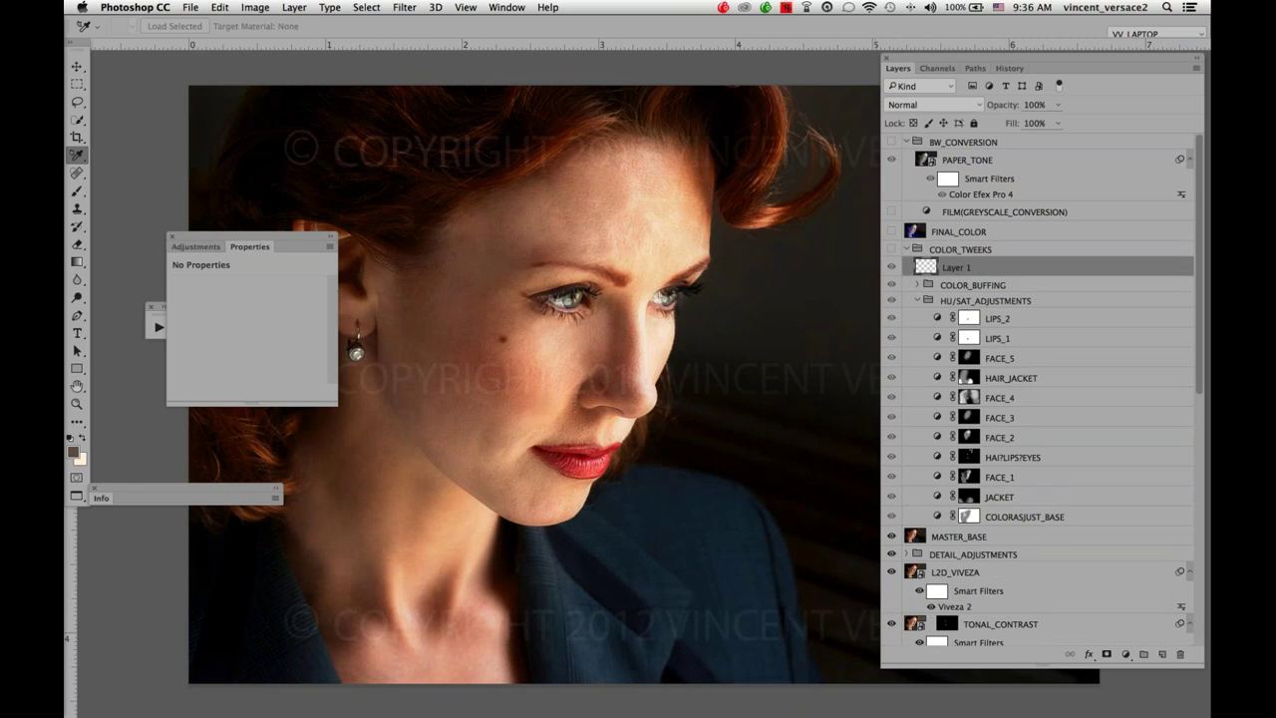
drag(923, 269, 919, 239)
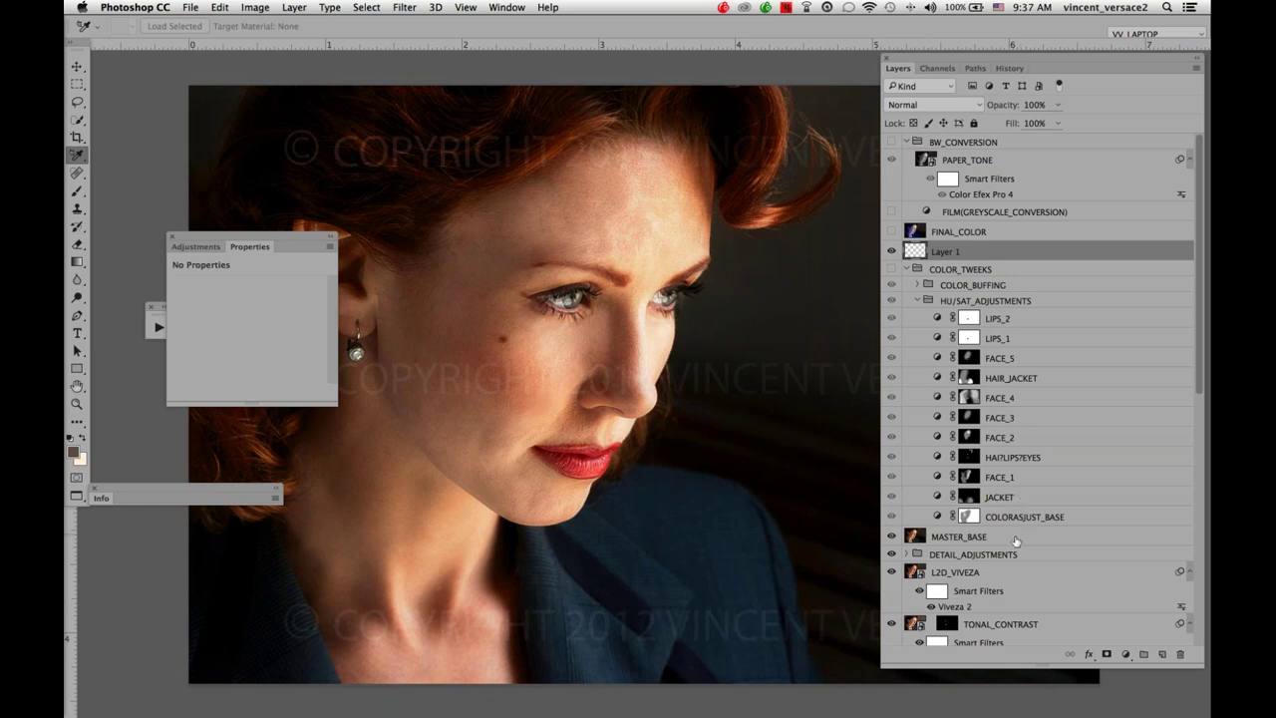
Reset the default colors, fill the new layer with white, duplicate it, and fill the copy with black.
key(d)
key(super+BackSpace)
key(super+j)
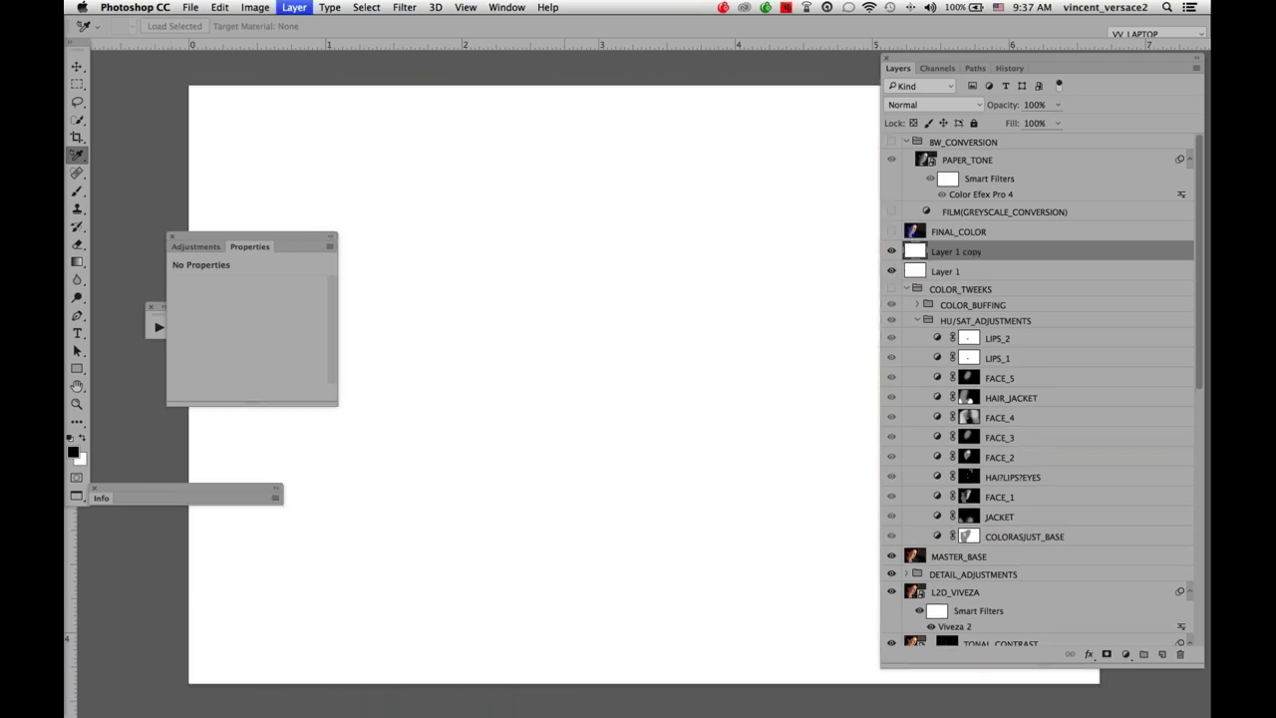
key(alt+BackSpace)
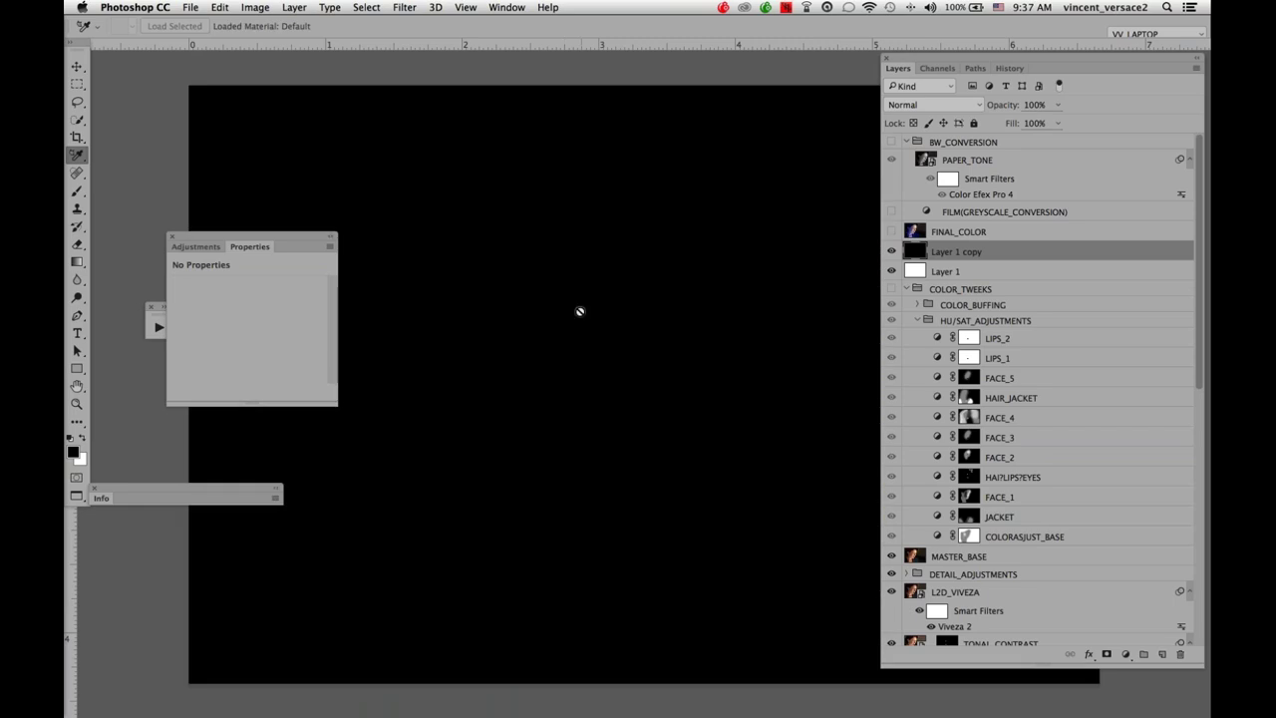
Set the background color to RGB 128, 128, 128, duplicate the black layer, and fill the copy with that gray.
click(80, 460)
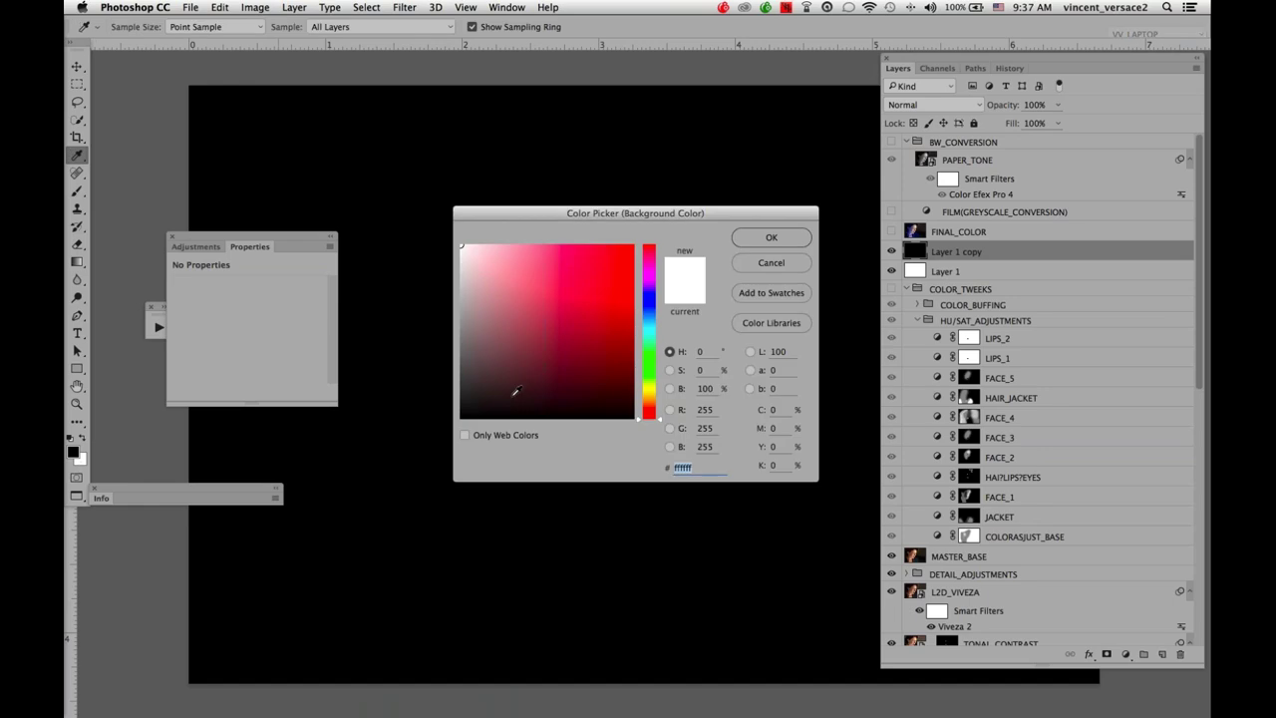
click(705, 410)
text(128)
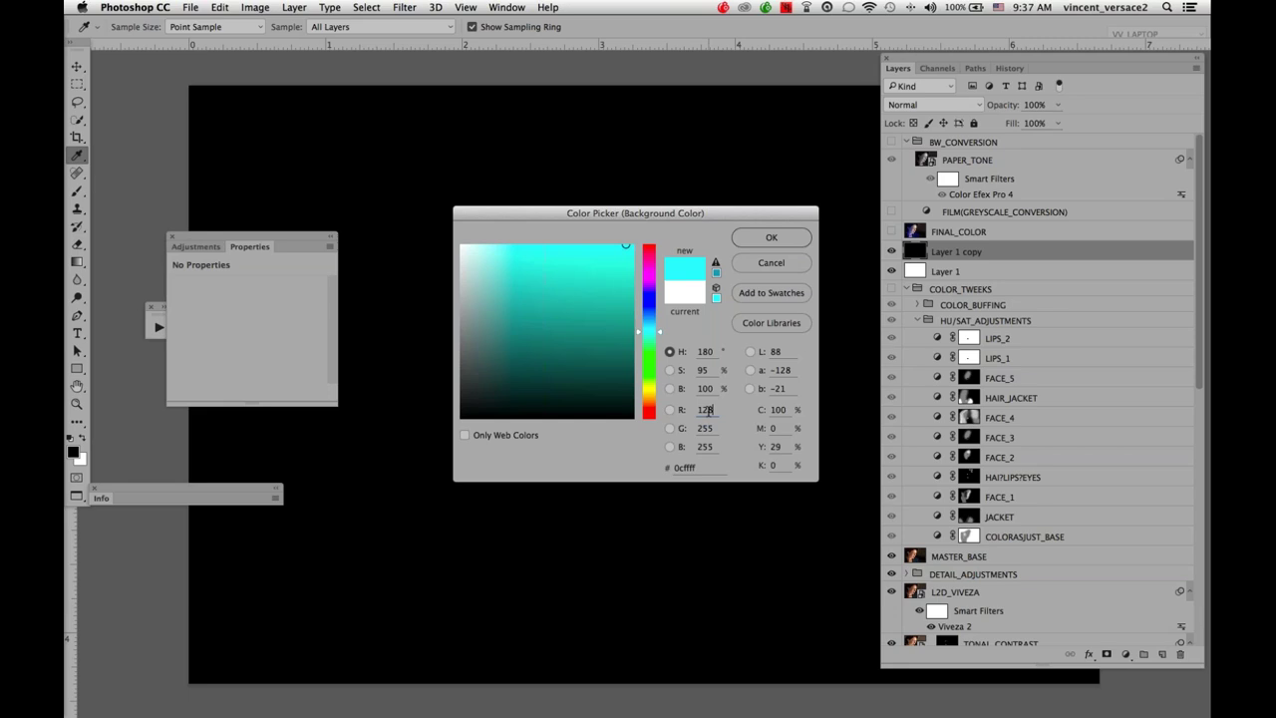
key(Tab)
text(1)
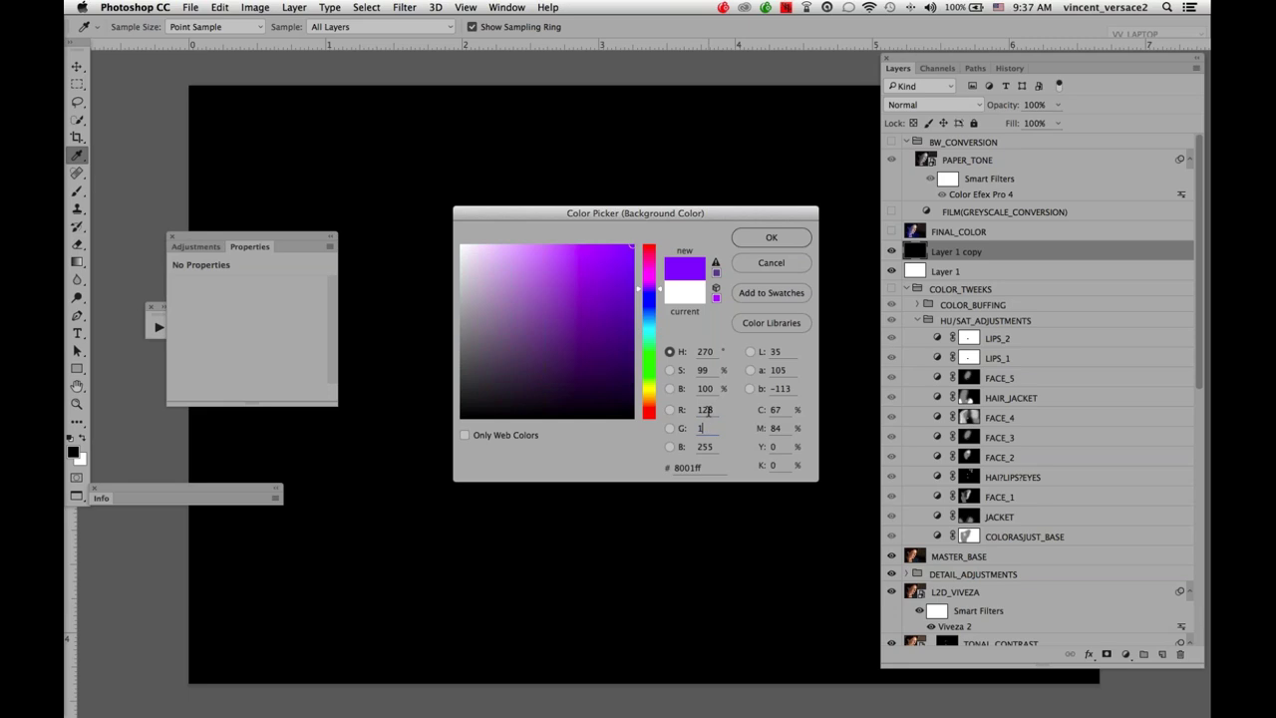
text(28)
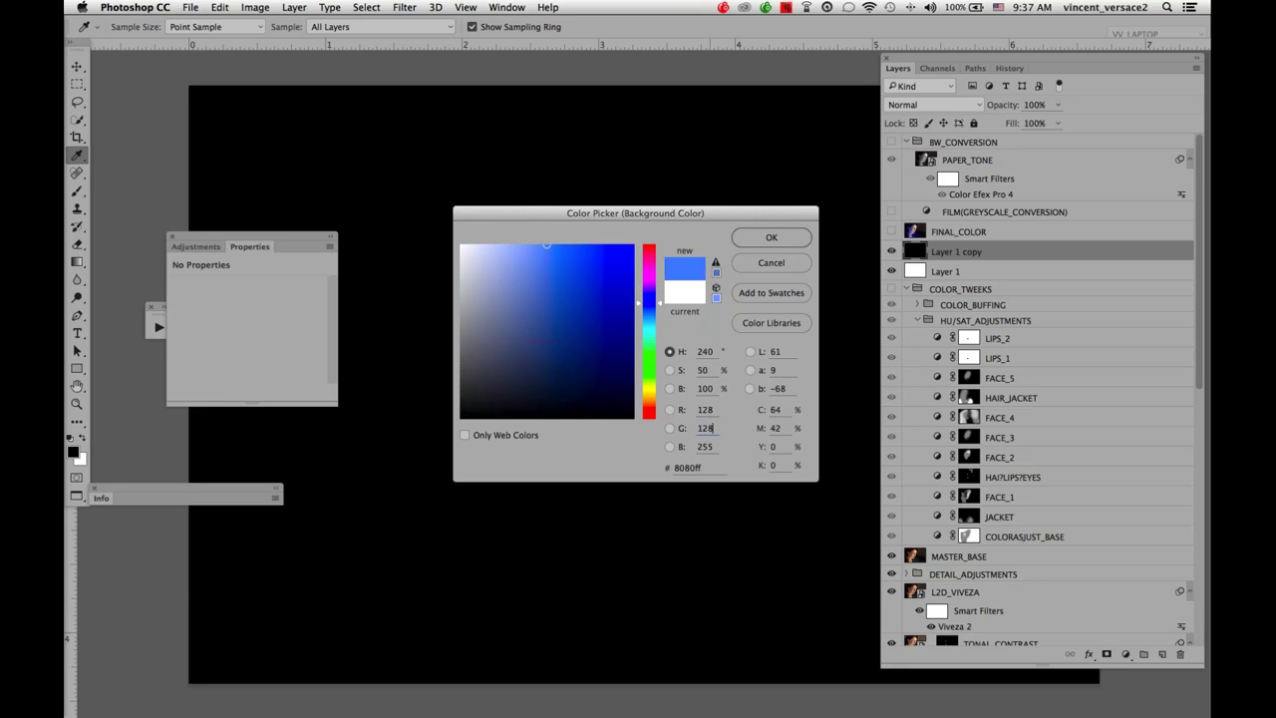
click(704, 447)
text(128)
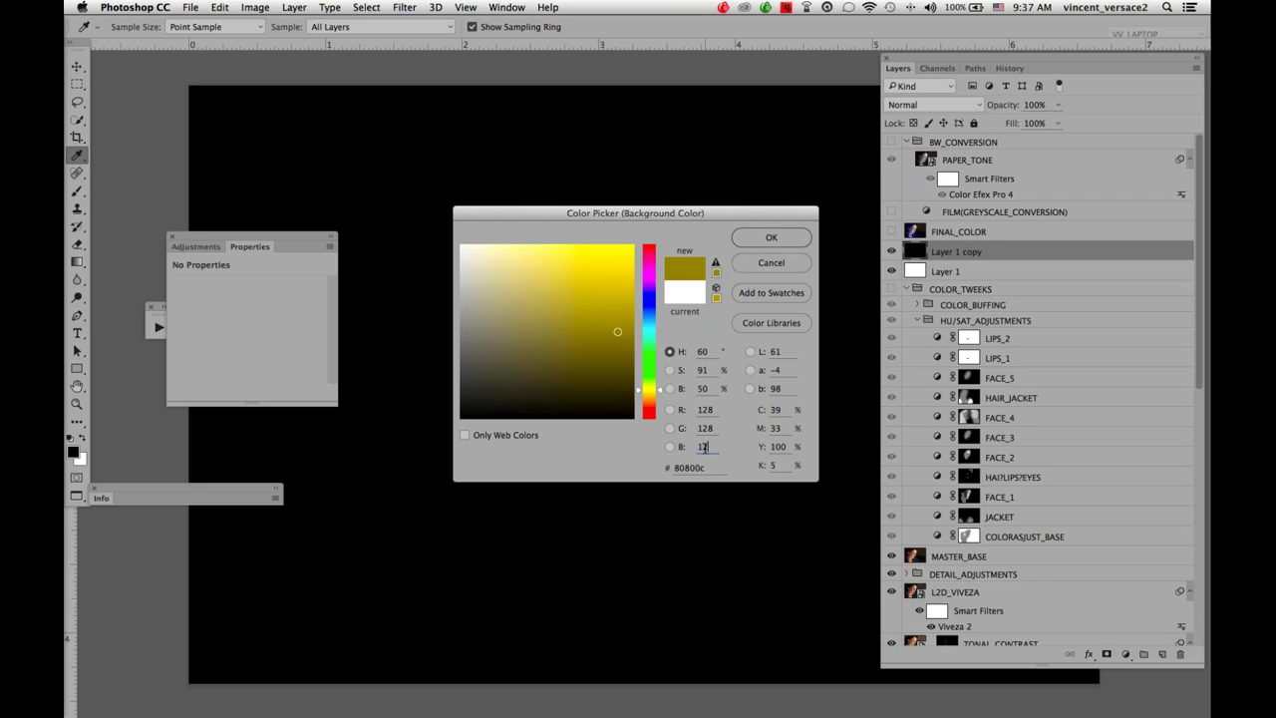
click(772, 238)
key(super+j)
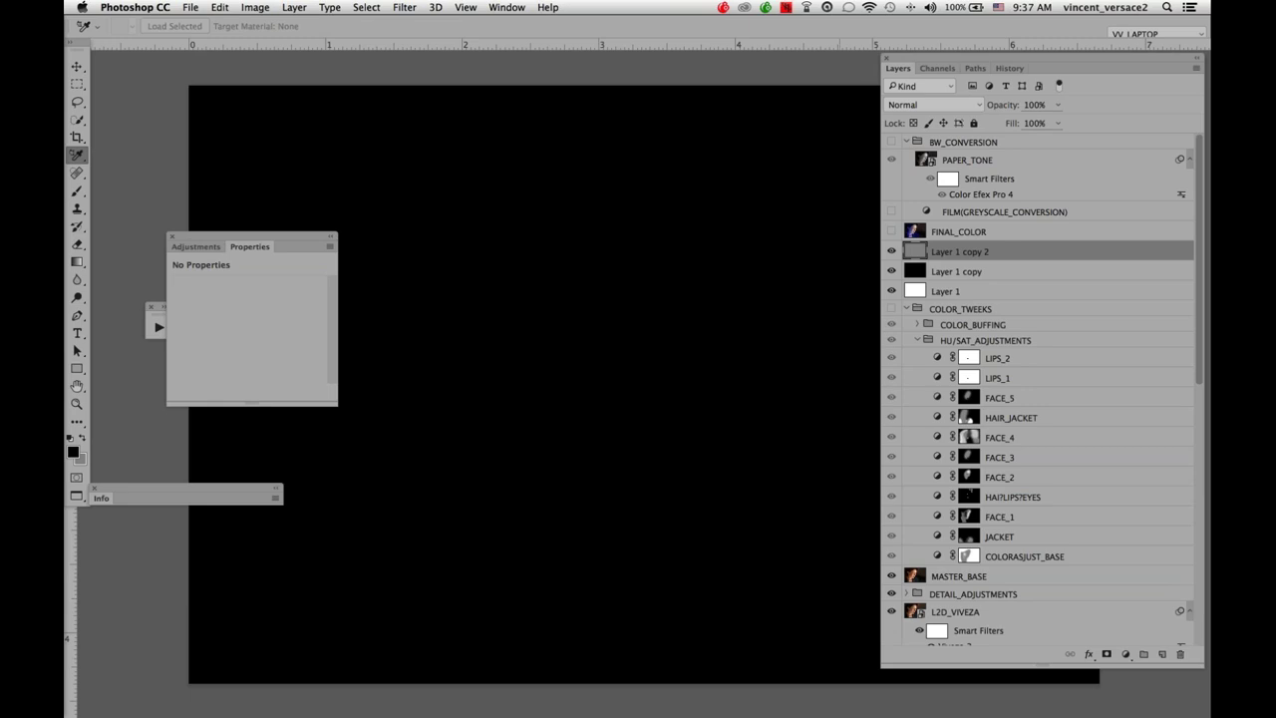
key(super+BackSpace)
Rename the gray, black and white fill layers as G, B and W.
double_click(938, 253)
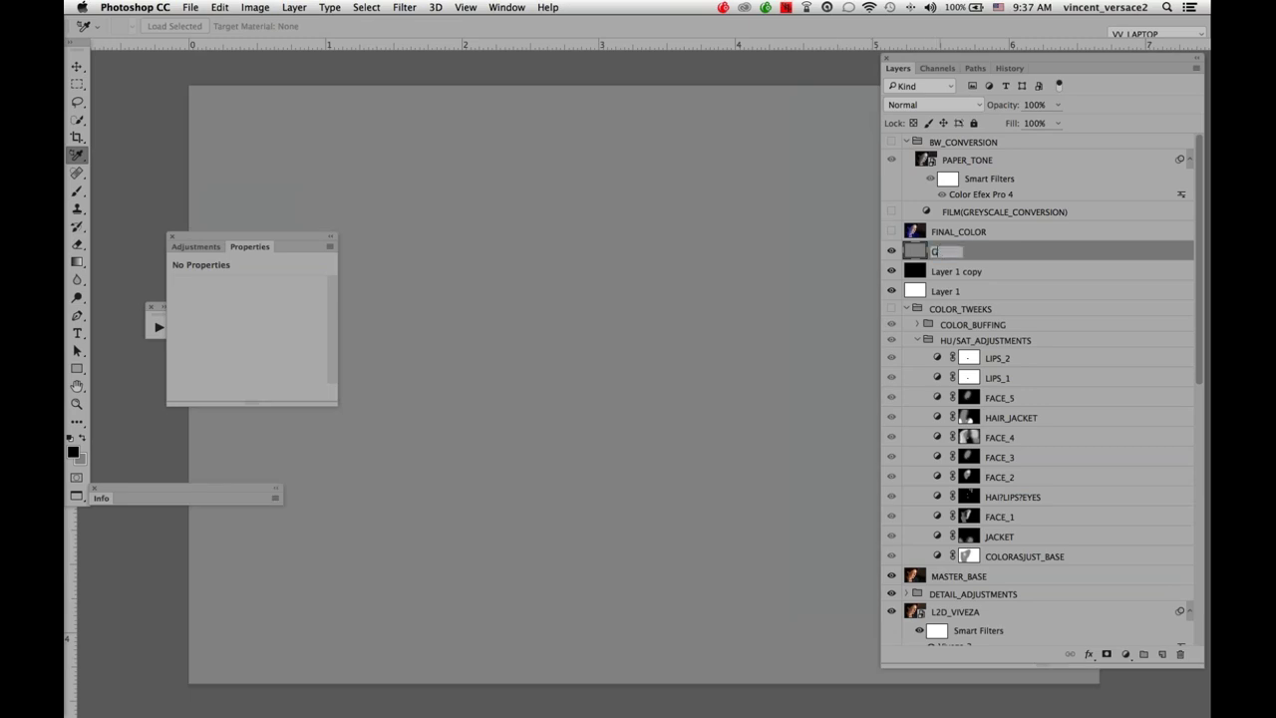
text(G)
key(Tab)
text(B)
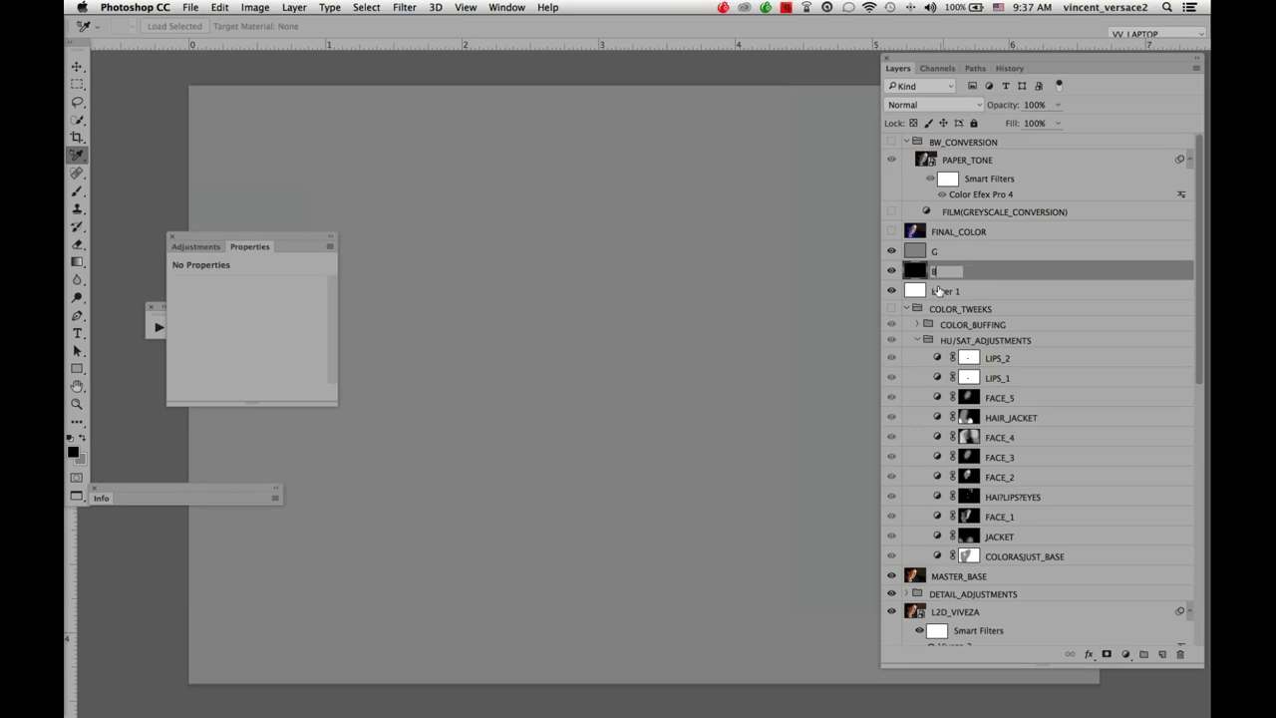
key(Tab)
text(W)
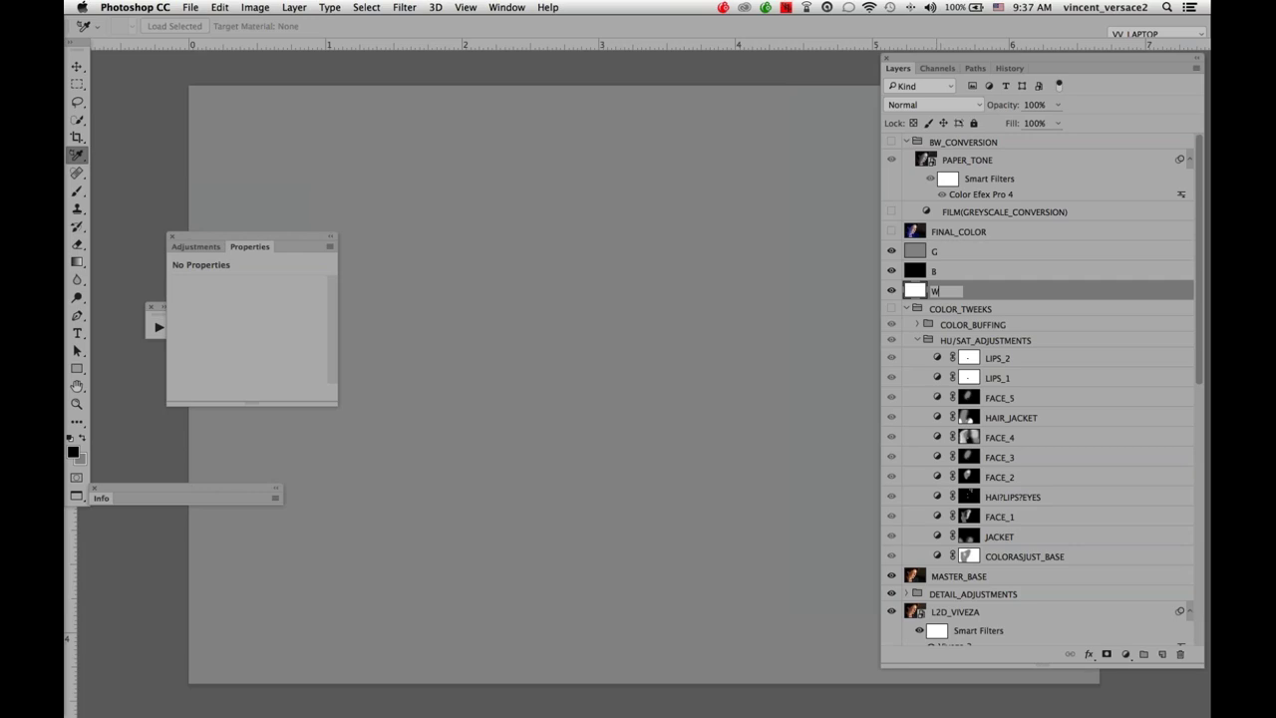
key(Return)
Toggle the visibility of the three fill layers, leaving G and B hidden and W shown.
drag(891, 251, 893, 269)
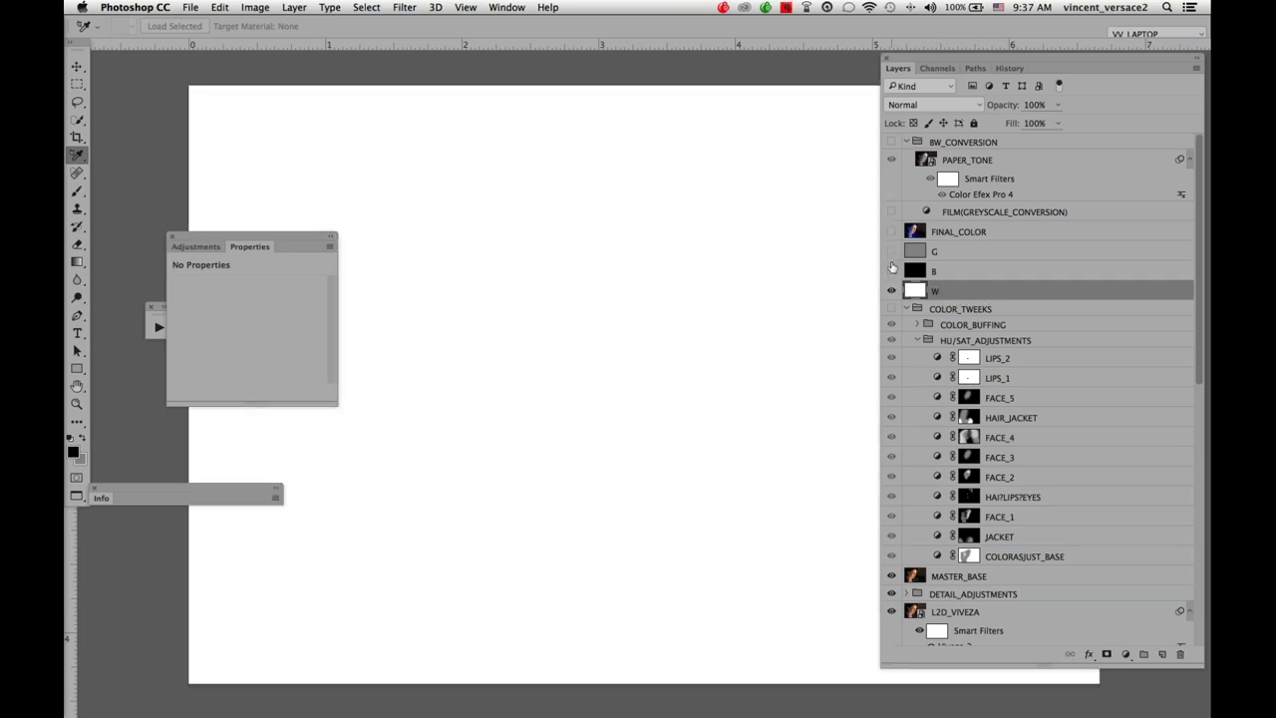
click(892, 270)
click(891, 290)
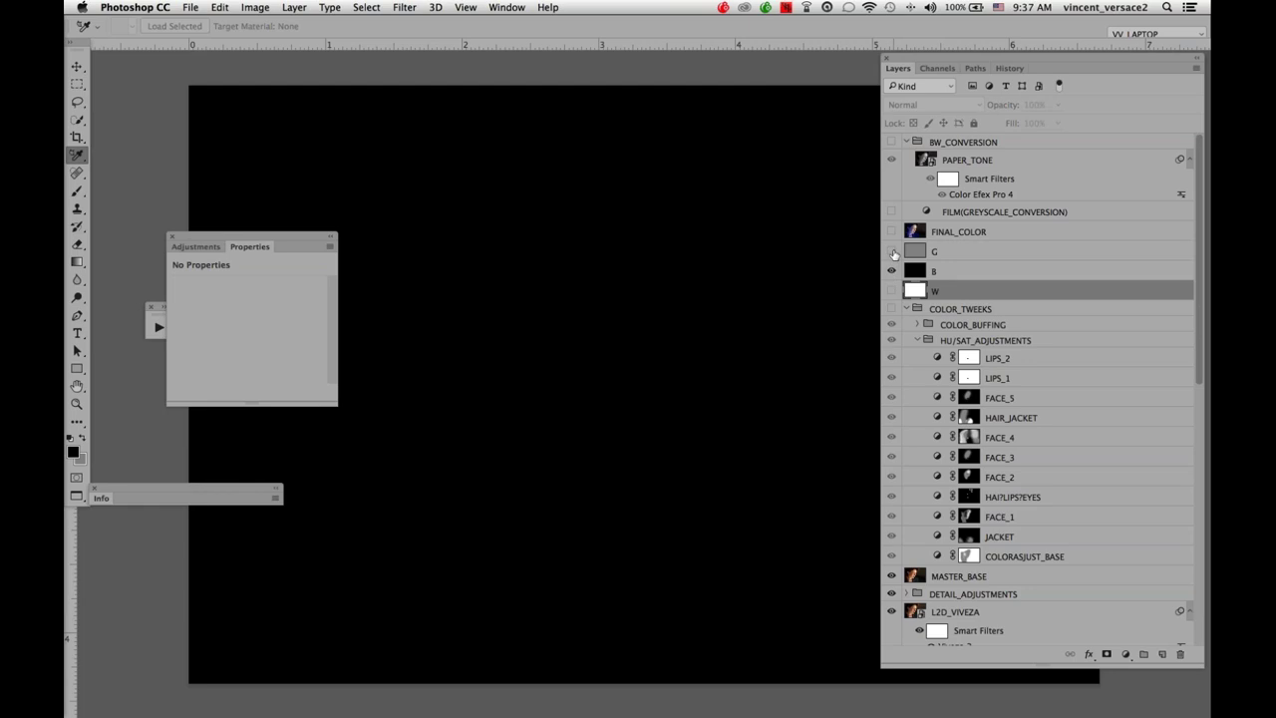
click(891, 252)
click(891, 271)
click(891, 252)
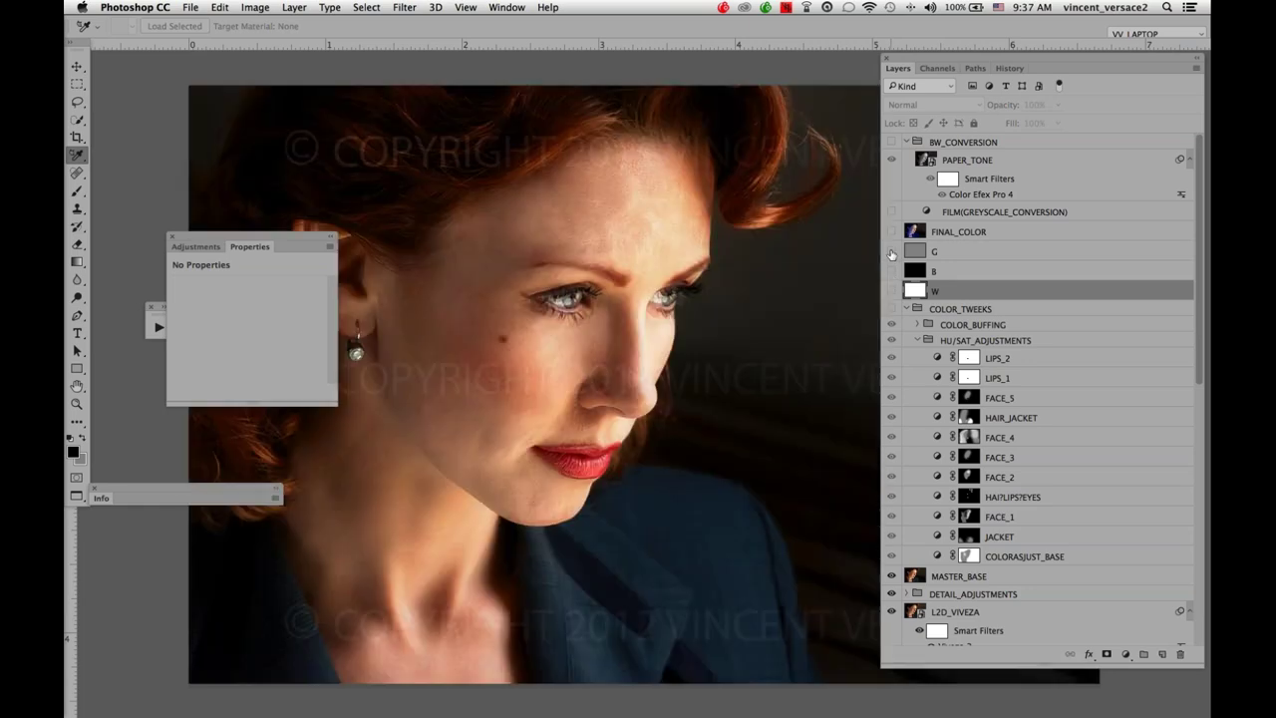
click(891, 290)
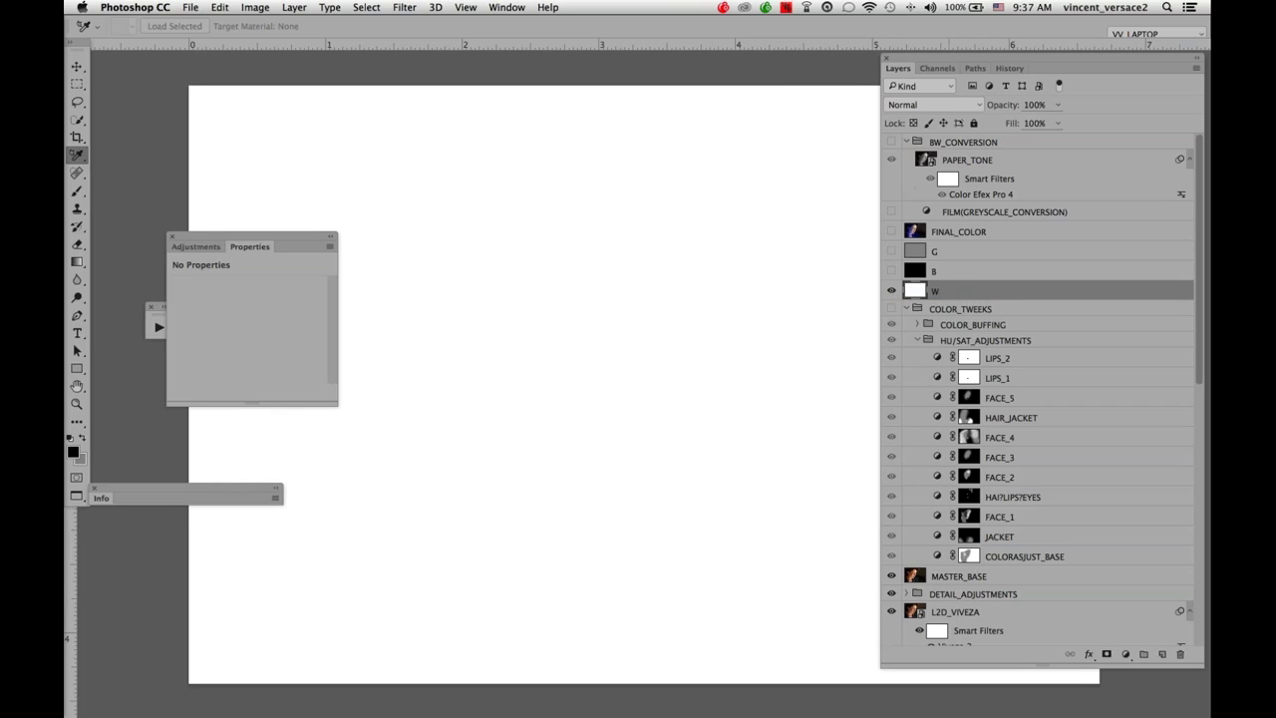
Move the layer list aside to uncover more of the image and set layer W's blend mode to Color.
drag(968, 61, 1047, 77)
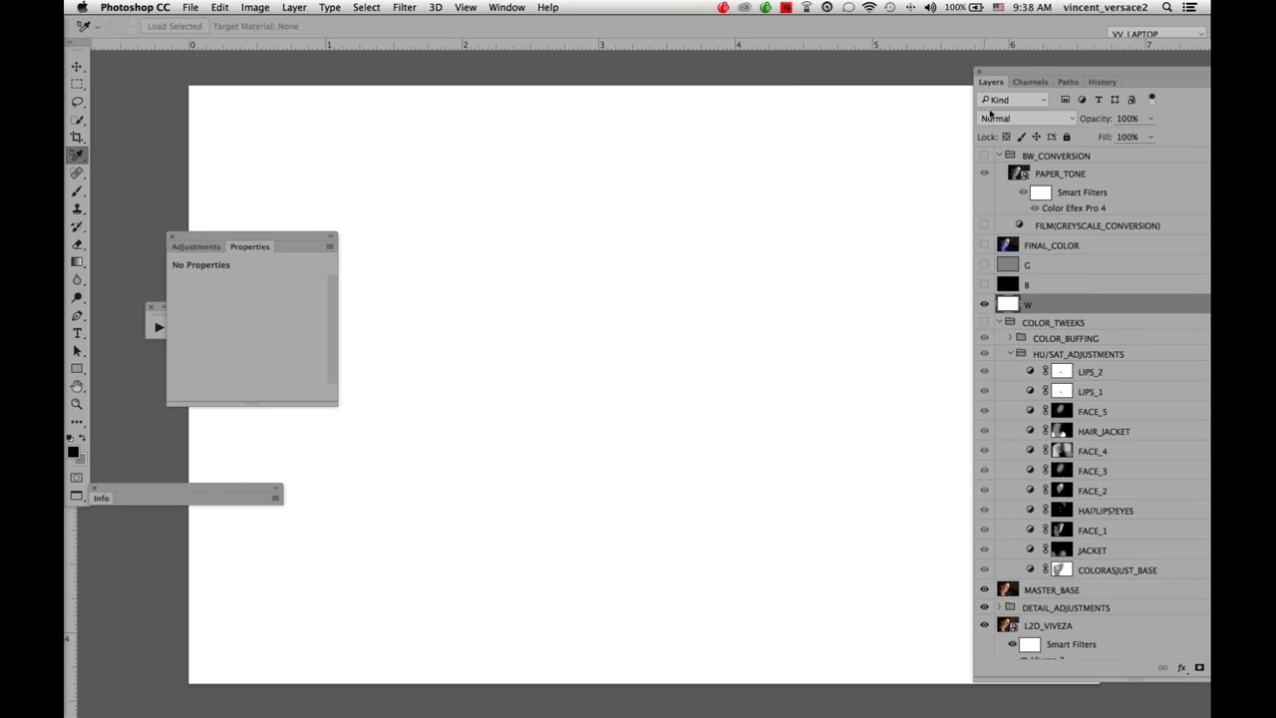
click(993, 117)
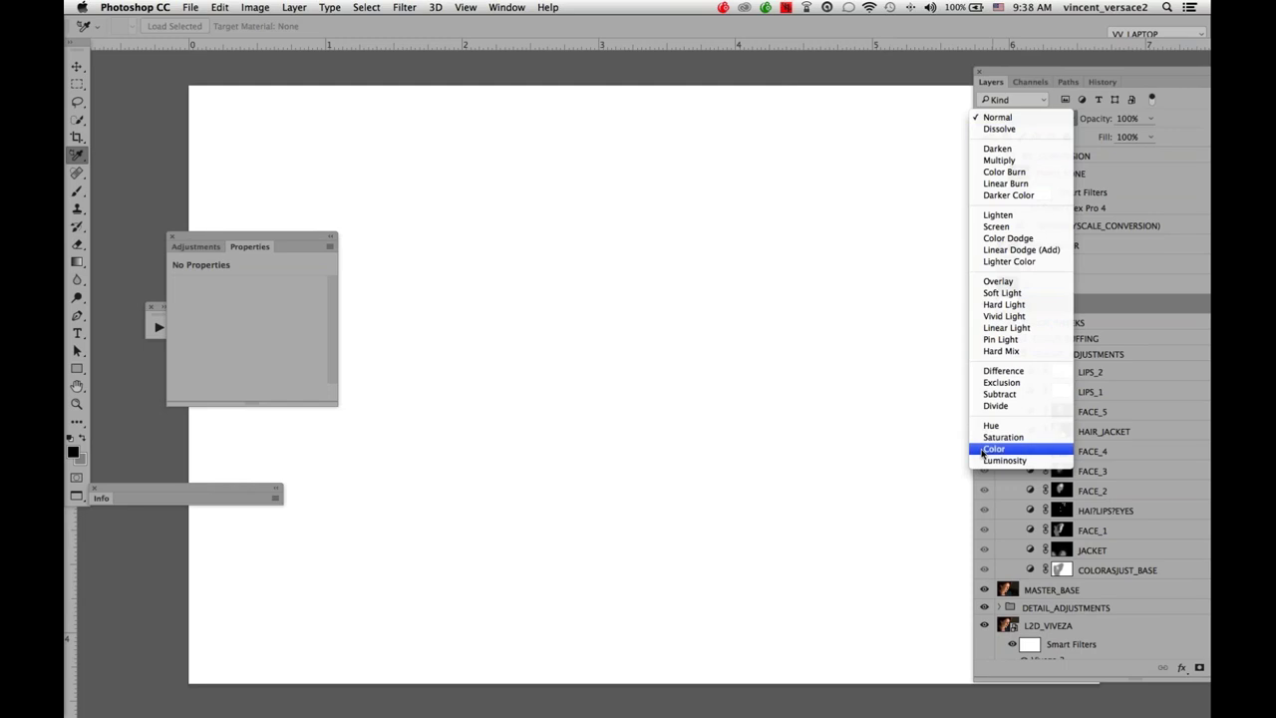
click(994, 449)
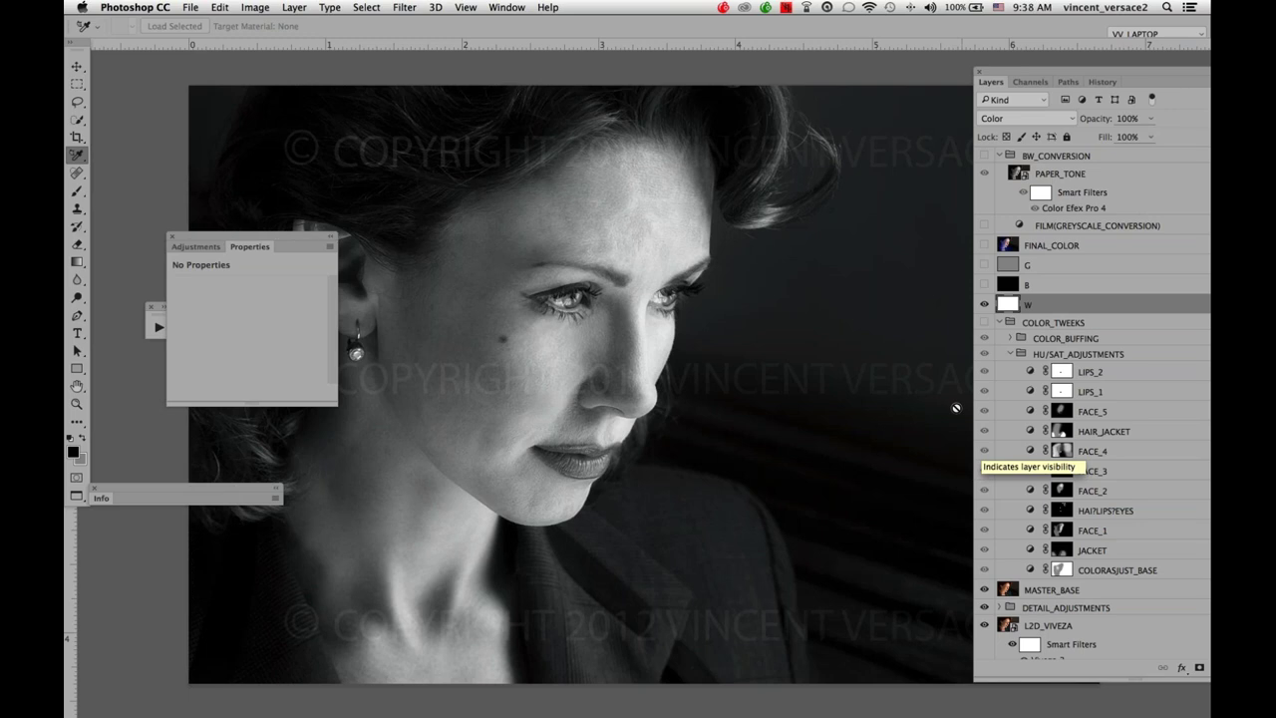
Show layer B, set its blend mode to Color, and toggle B and W to compare their effect on the portrait.
click(985, 285)
click(1014, 285)
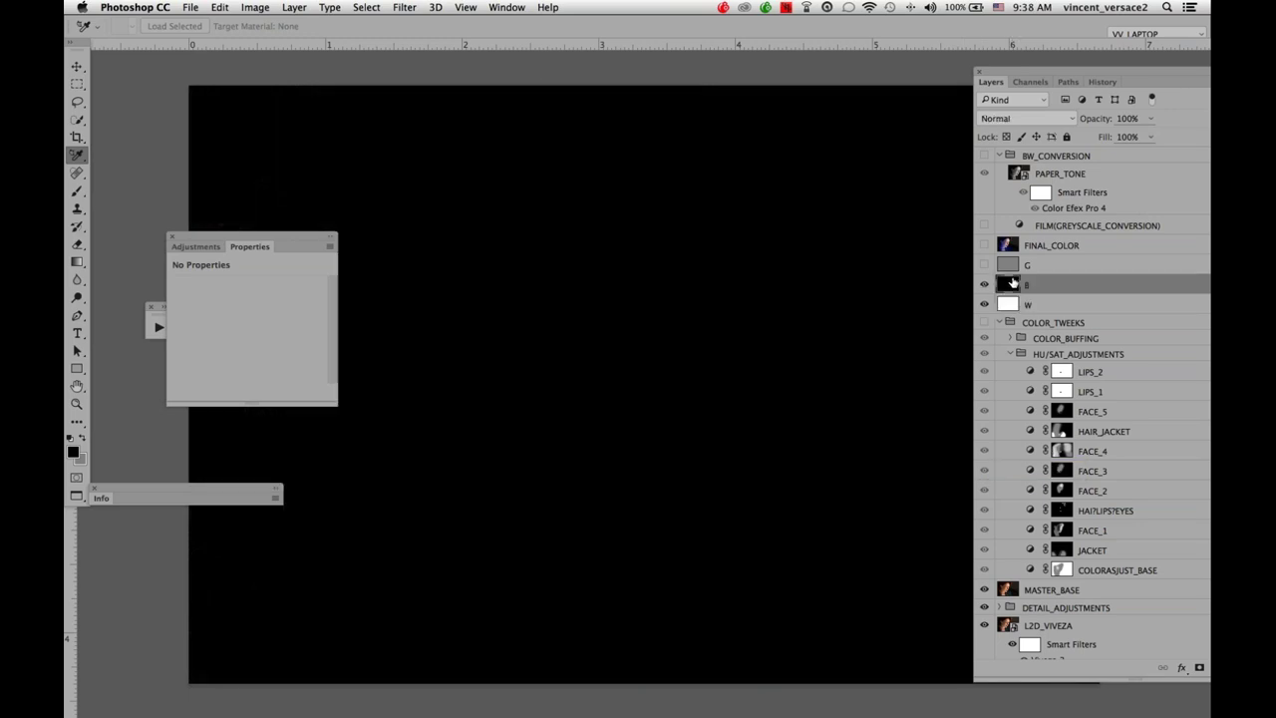
click(993, 119)
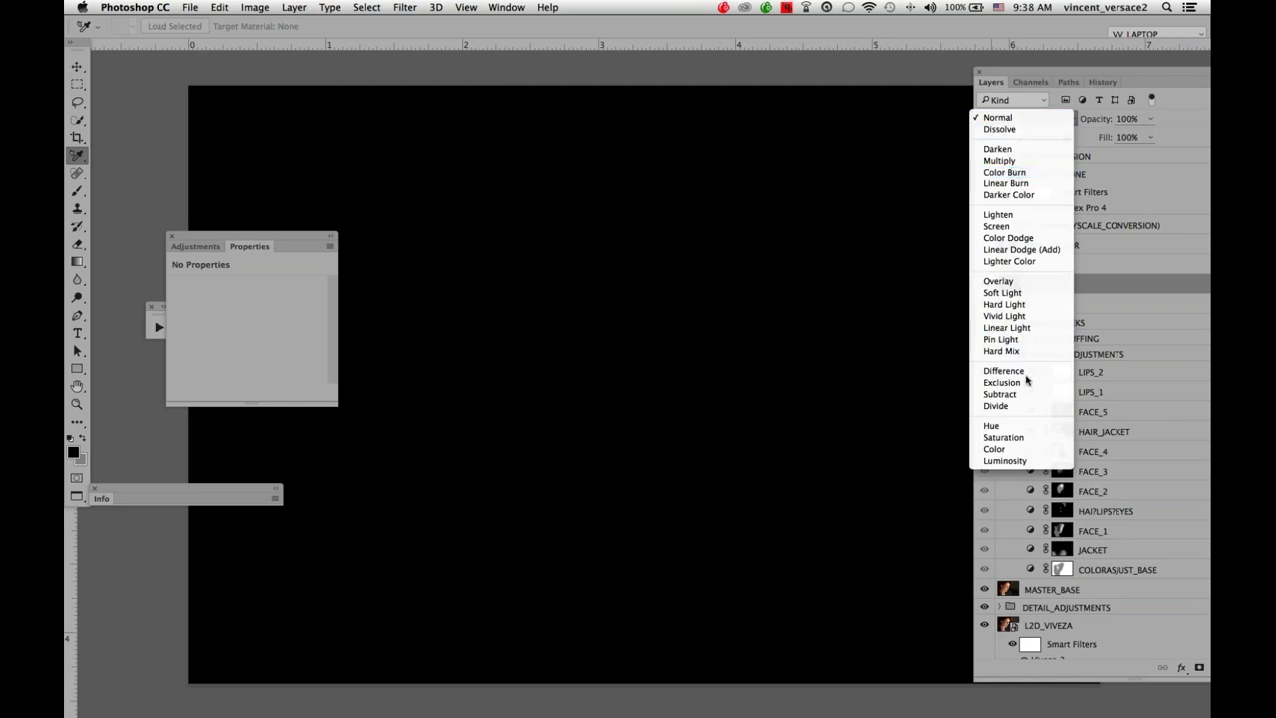
click(1019, 455)
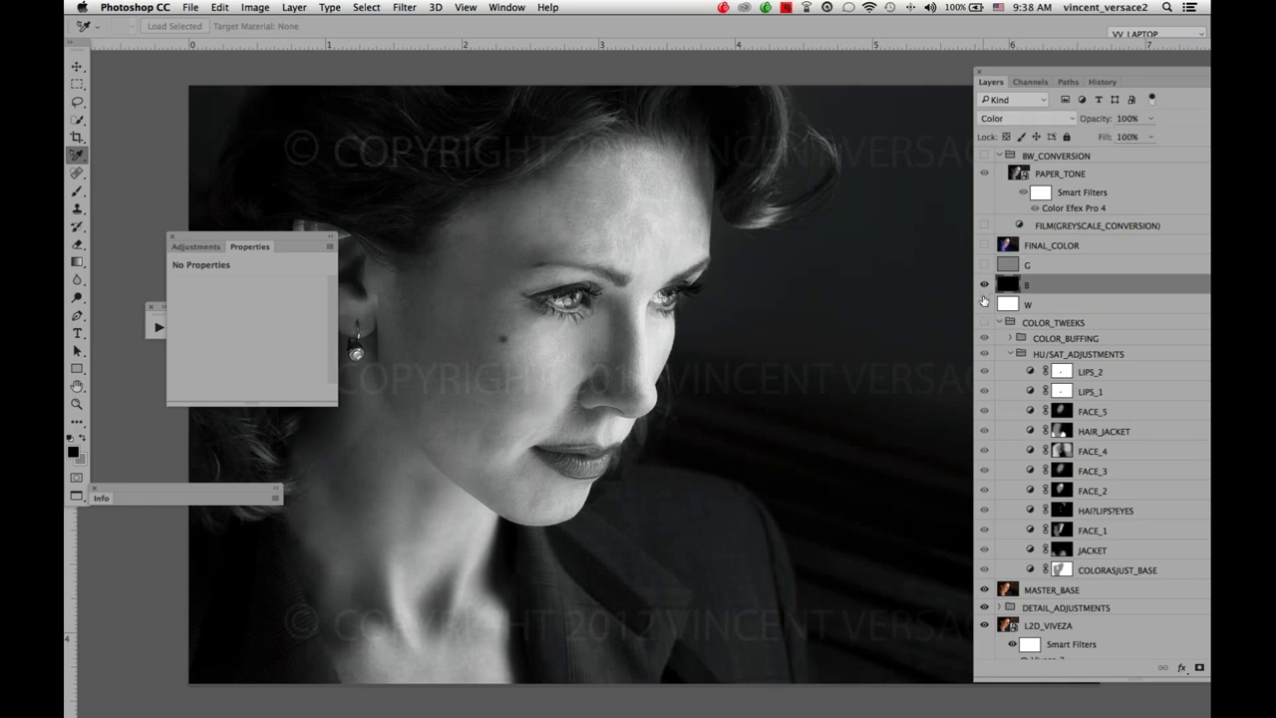
click(985, 286)
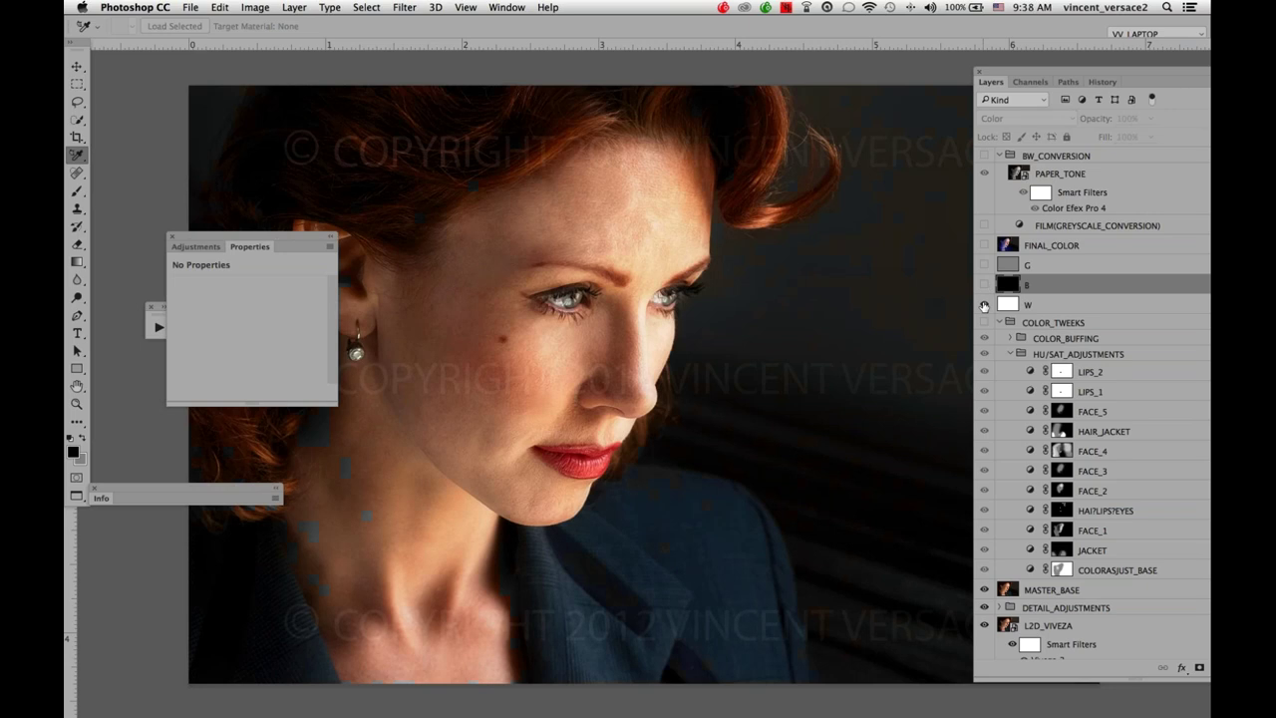
click(984, 304)
Show layer G with its blend mode set to Color, and hide layer W.
click(985, 265)
click(1024, 266)
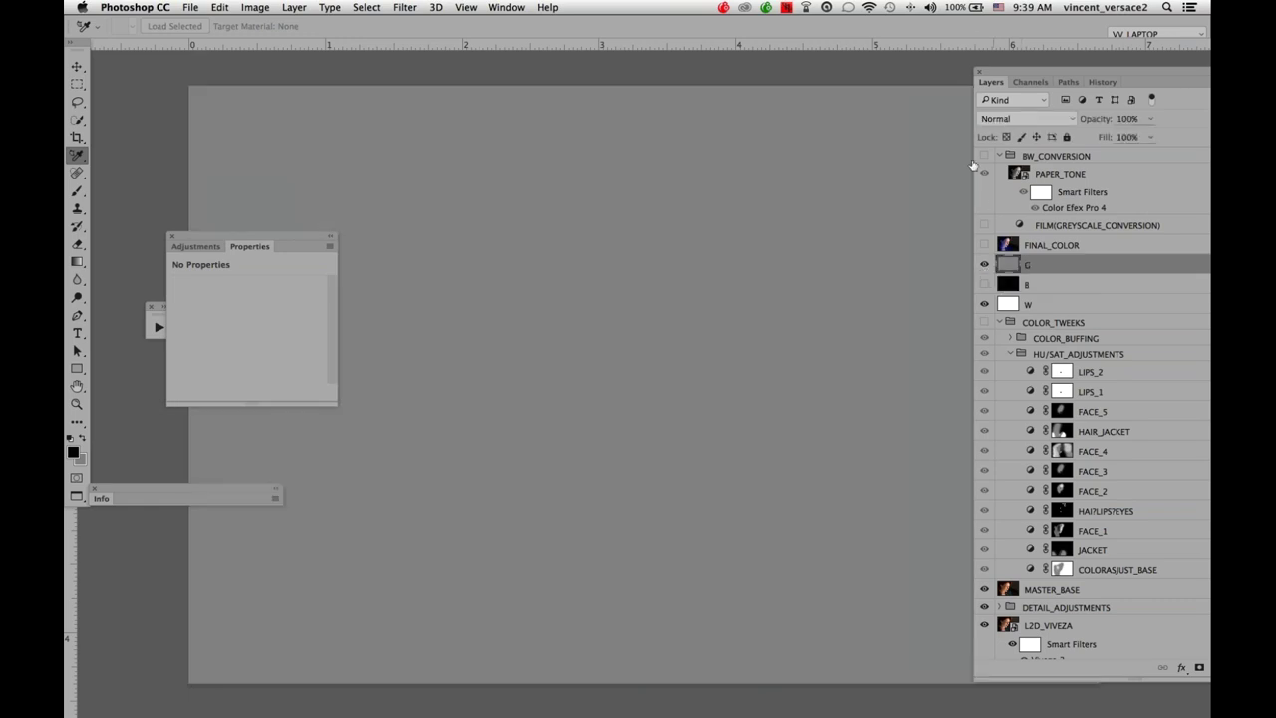
click(984, 305)
click(1009, 118)
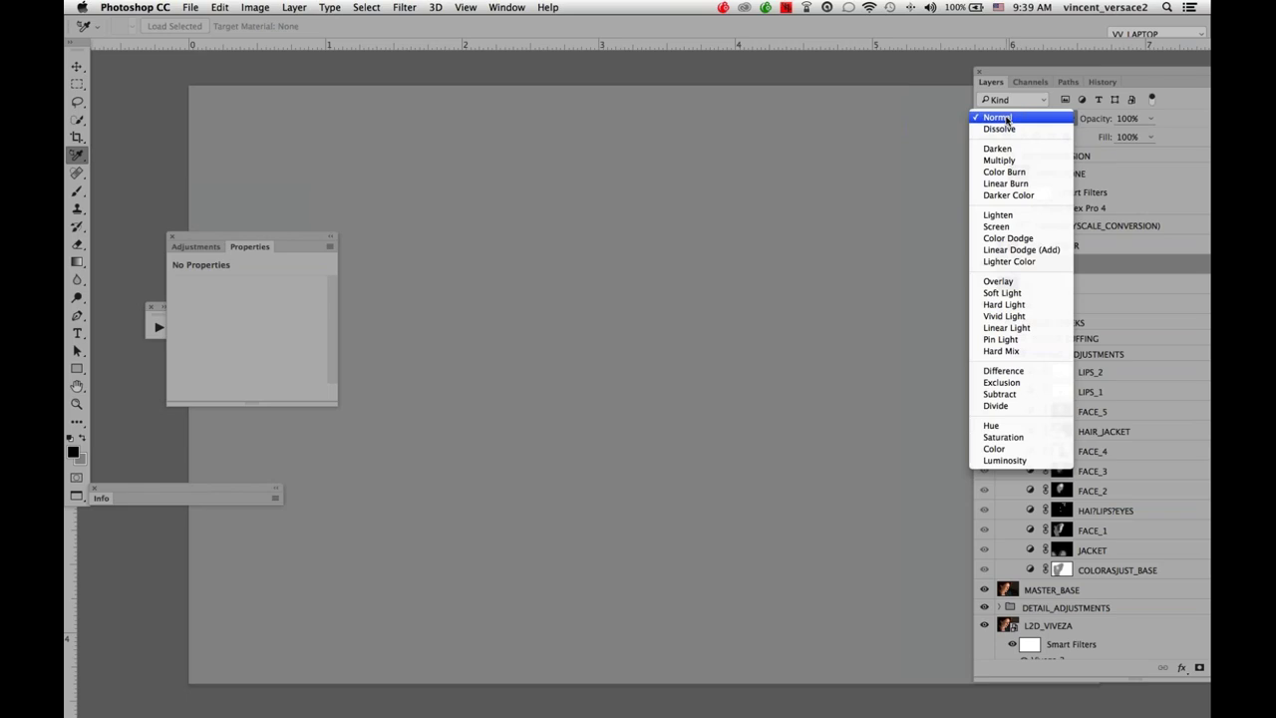
click(1011, 448)
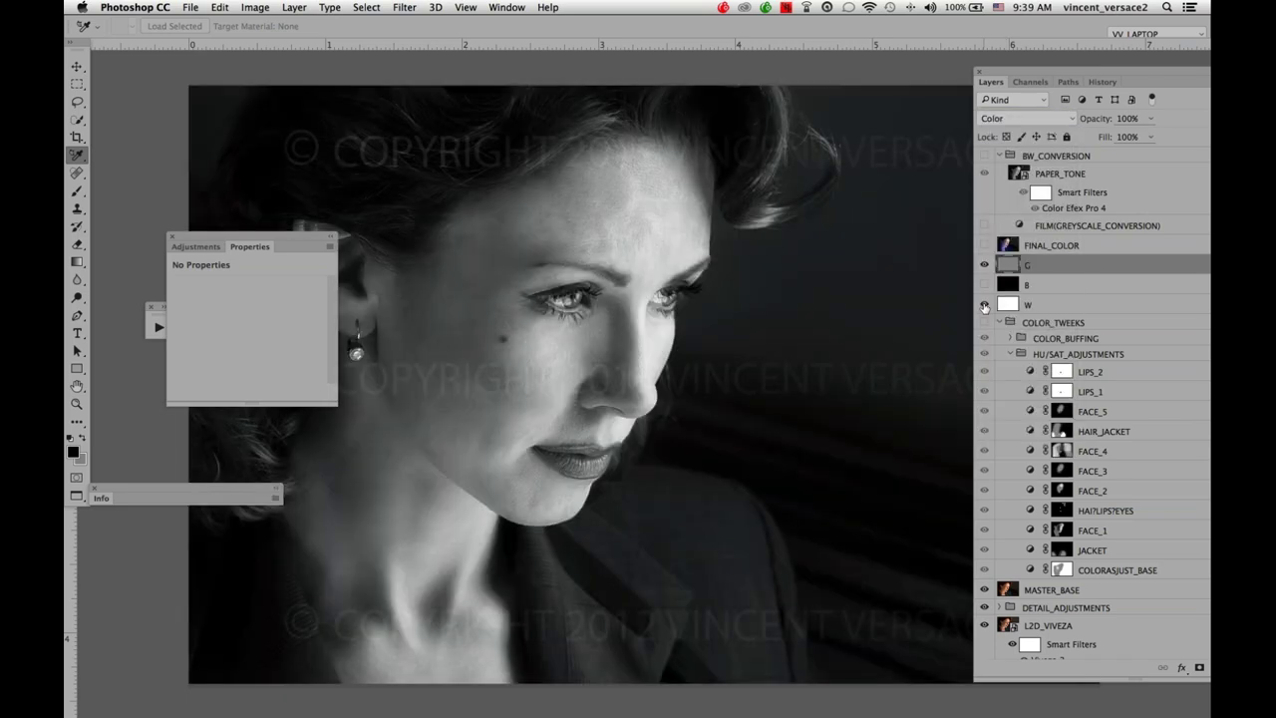
click(985, 305)
click(82, 462)
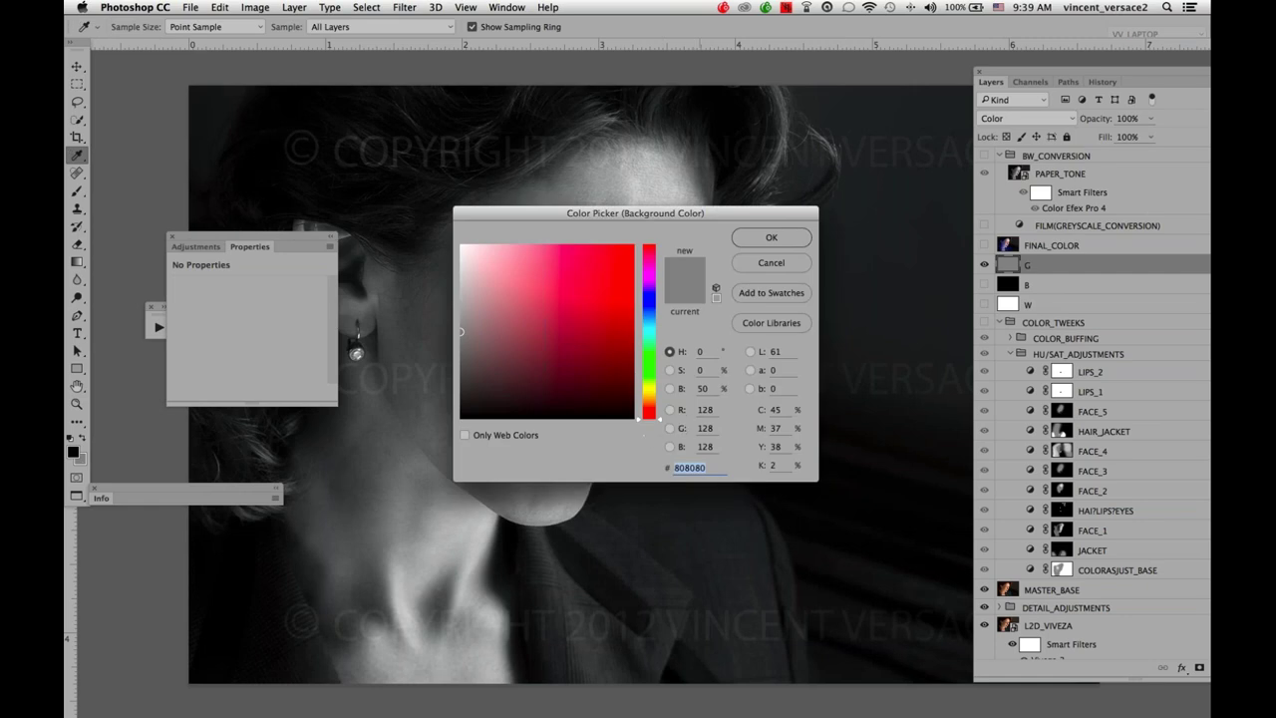
double_click(704, 409)
text(13)
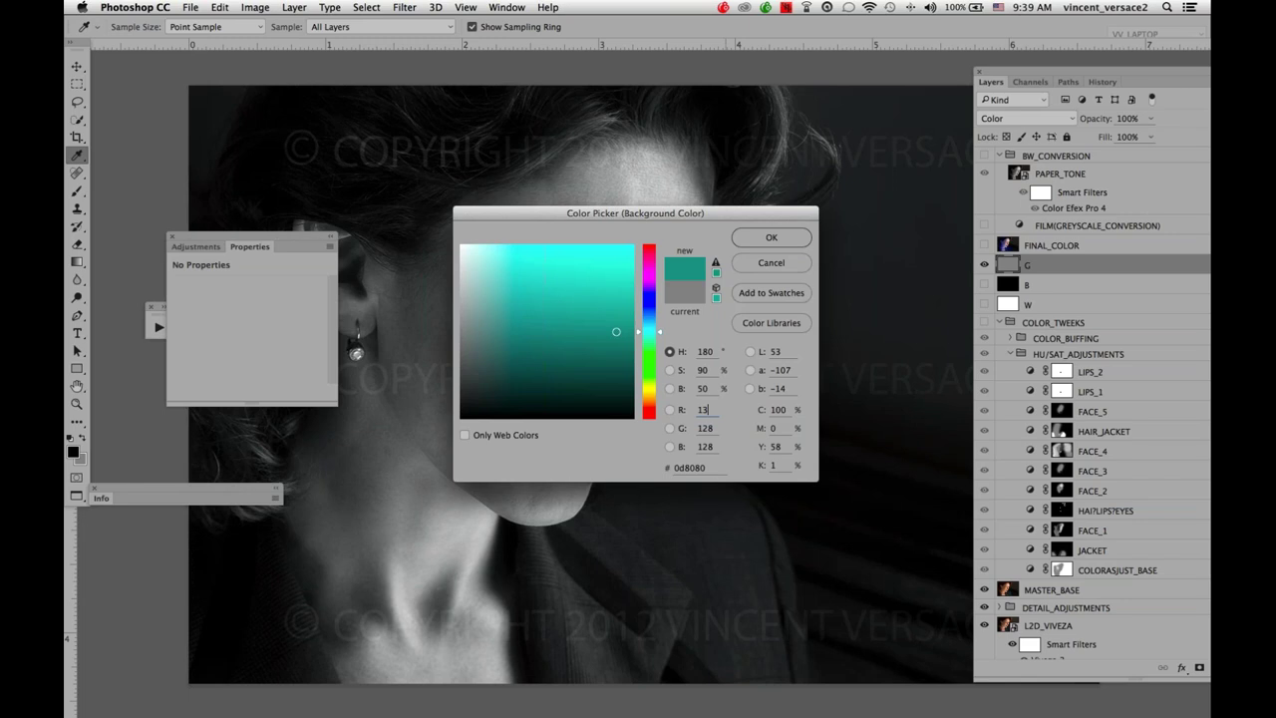
text(1)
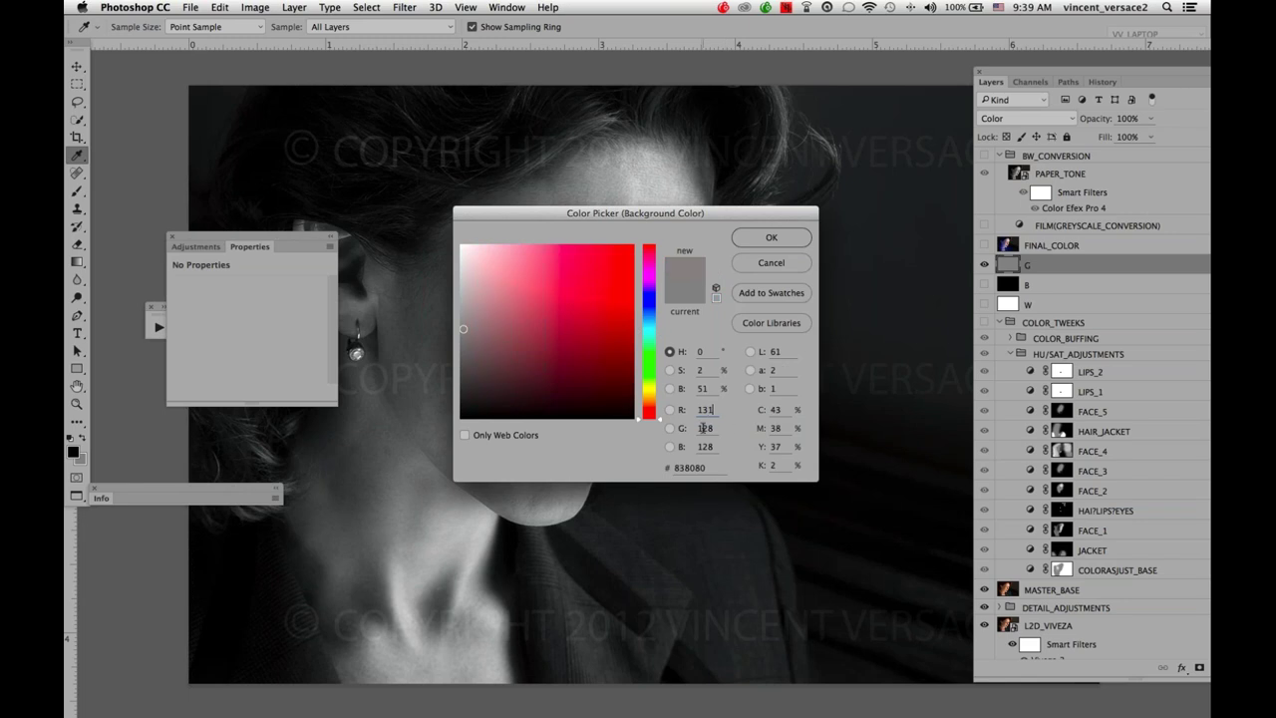
double_click(704, 427)
text(131)
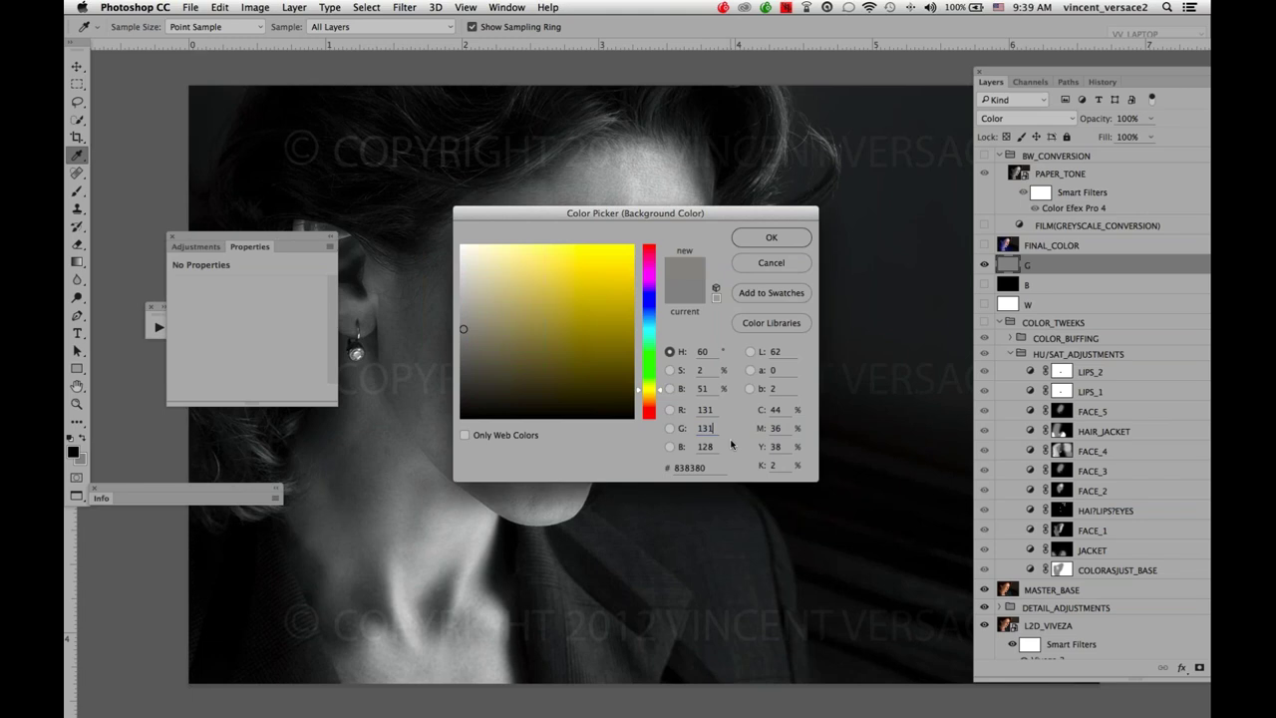
double_click(704, 447)
text(131)
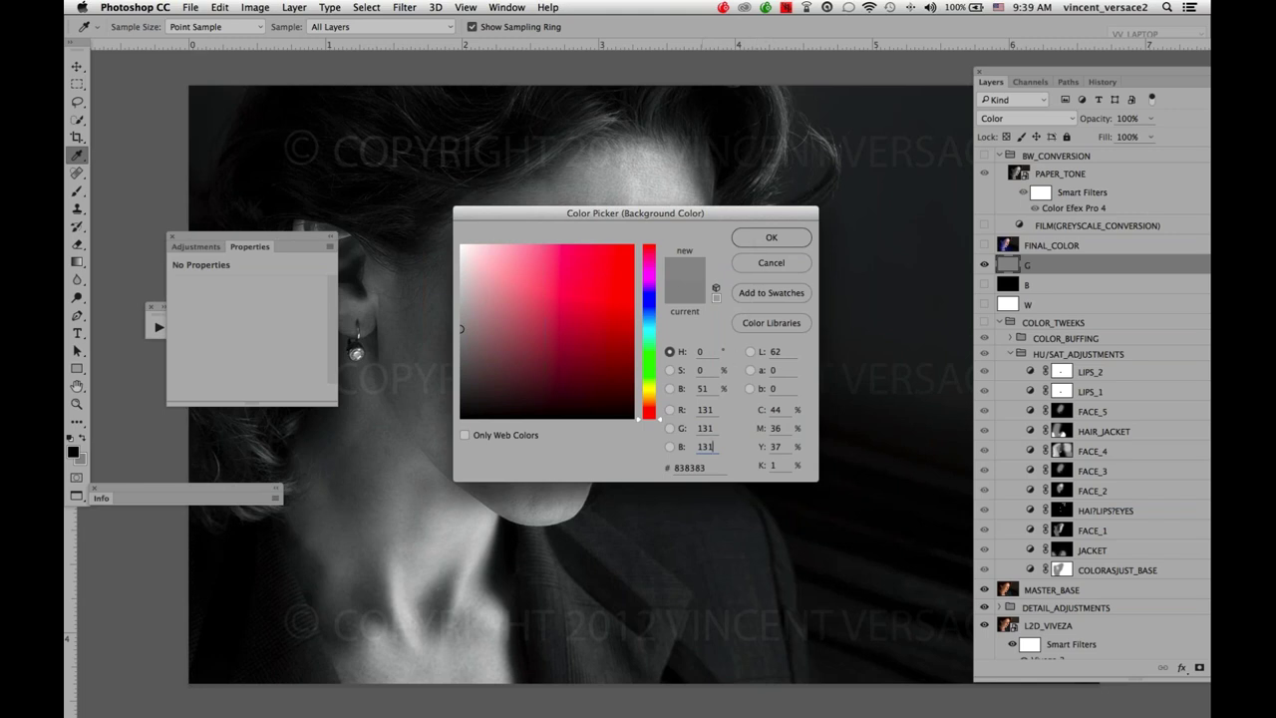
double_click(708, 428)
click(768, 265)
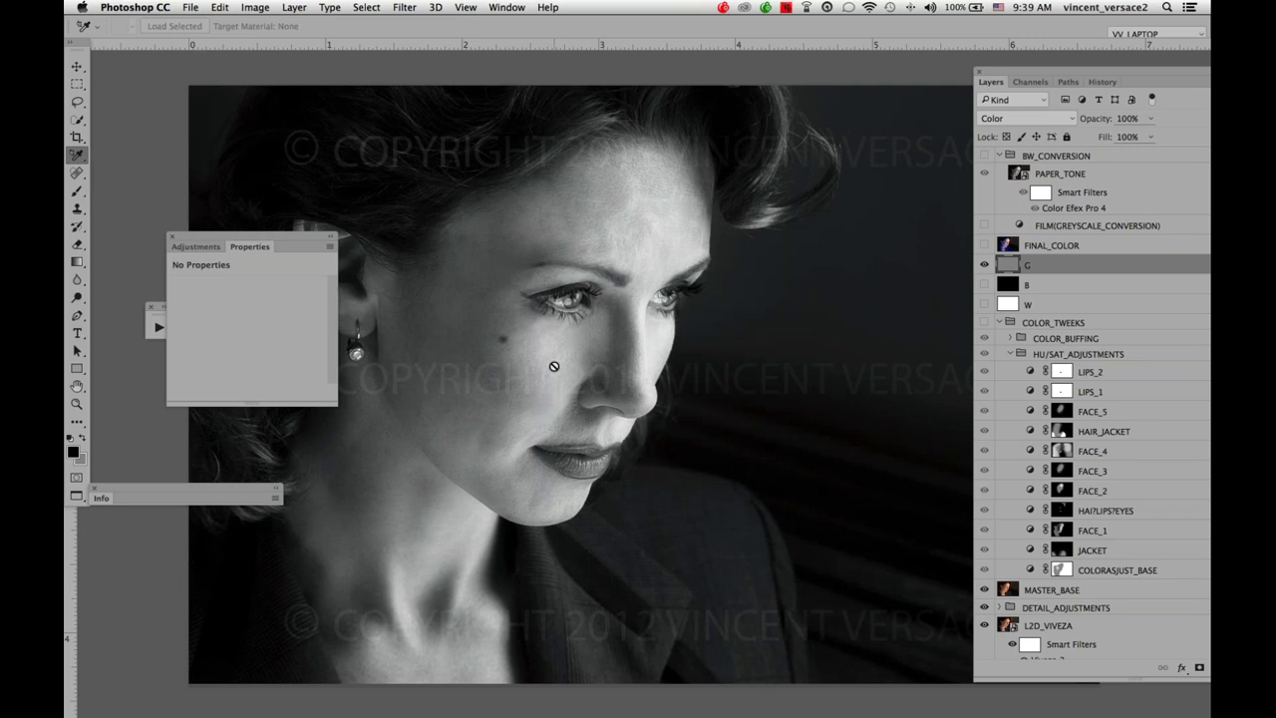
Set the background color to a slightly green gray, RGB 128, 131, 128, and fill layer G with it.
click(86, 464)
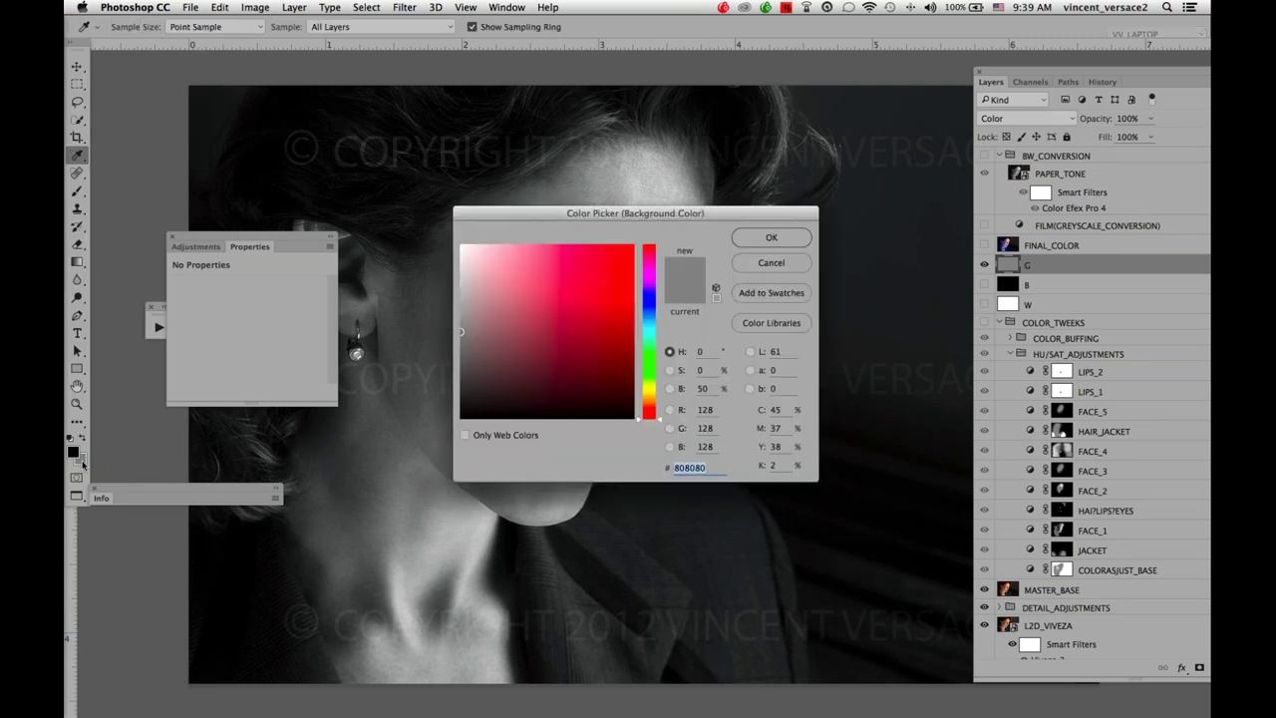
double_click(703, 428)
text(13)
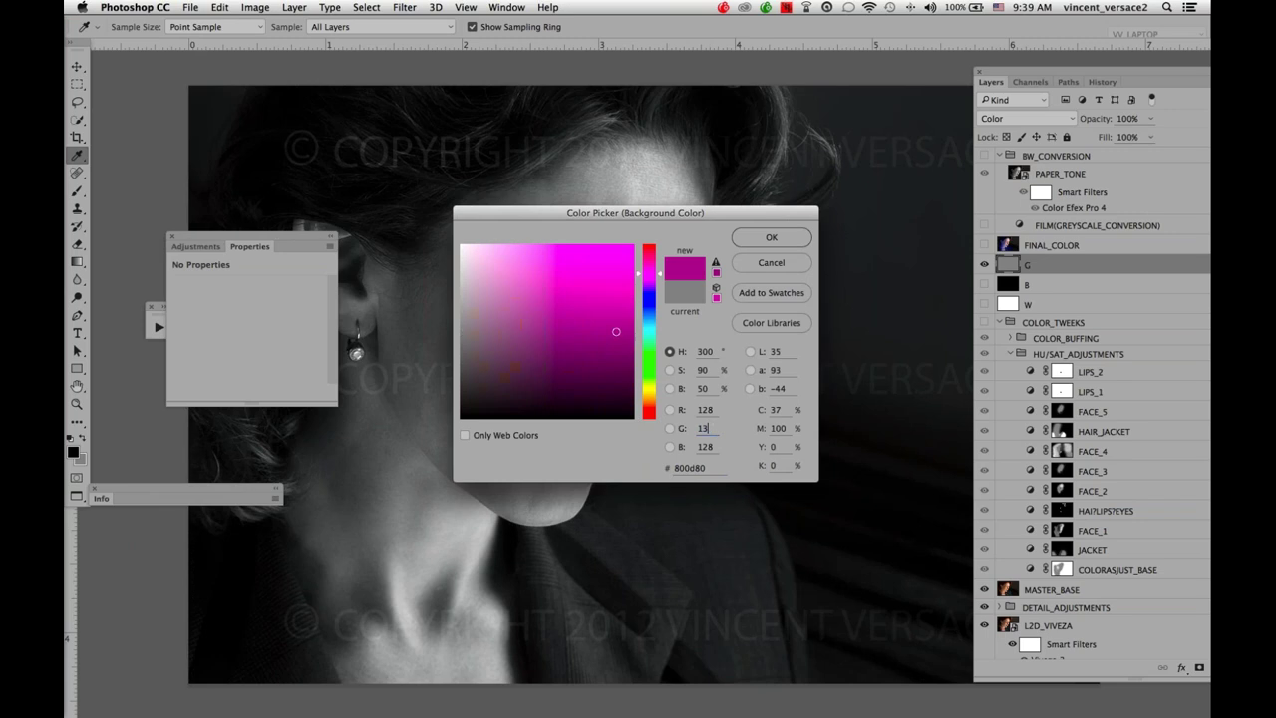
text(1)
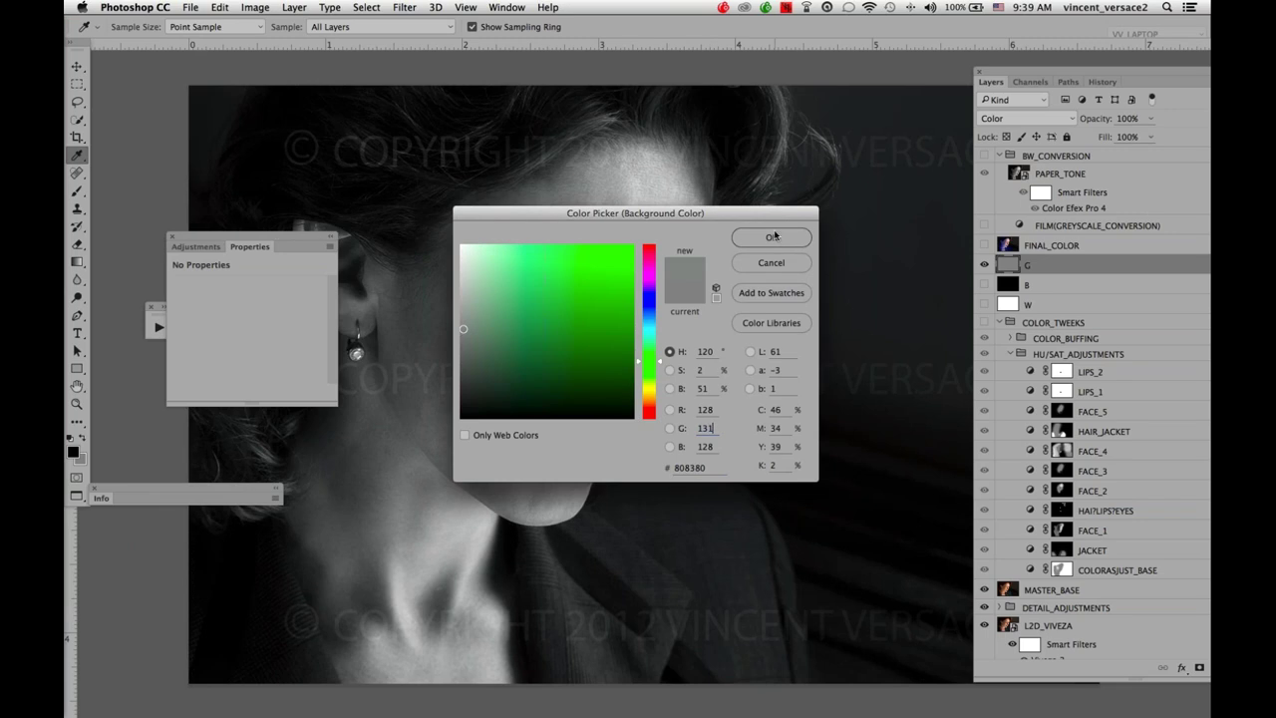
click(774, 236)
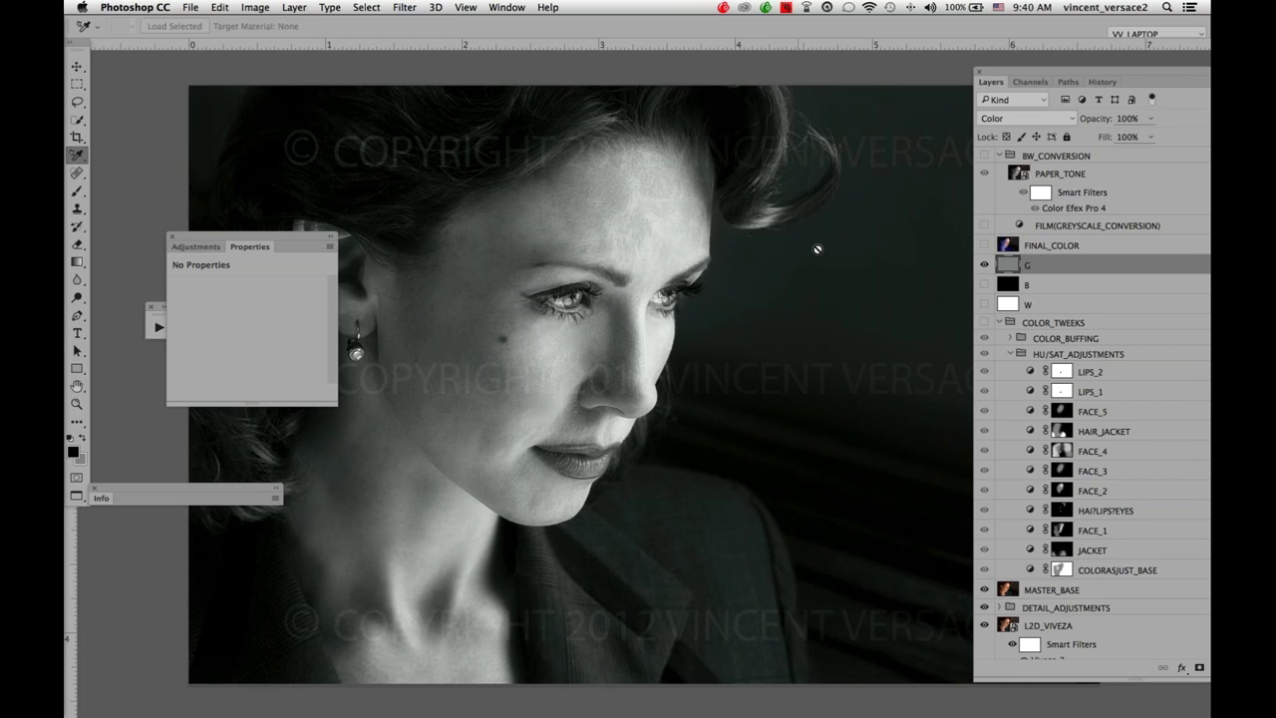
Hide all panels and undo the green-gray fill on layer G to compare the tinted and neutral portrait.
key(Tab)
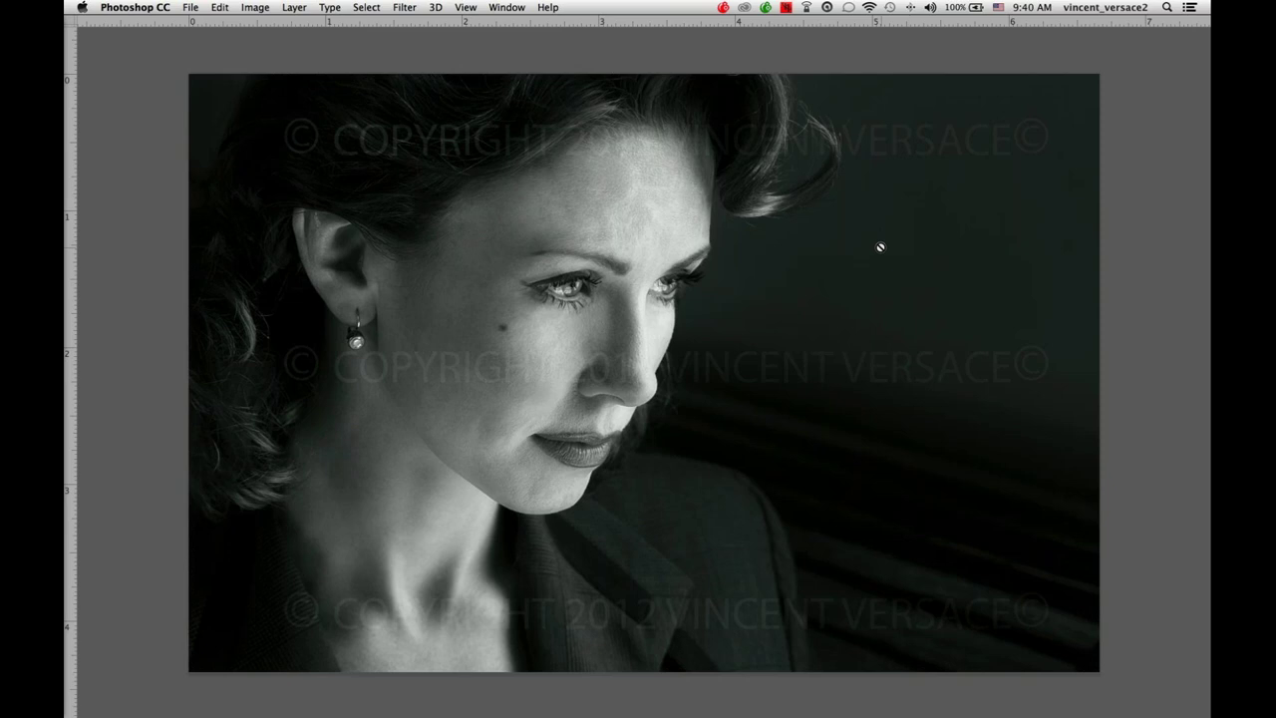
key(super+z)
key(super+z)
key(super+c)
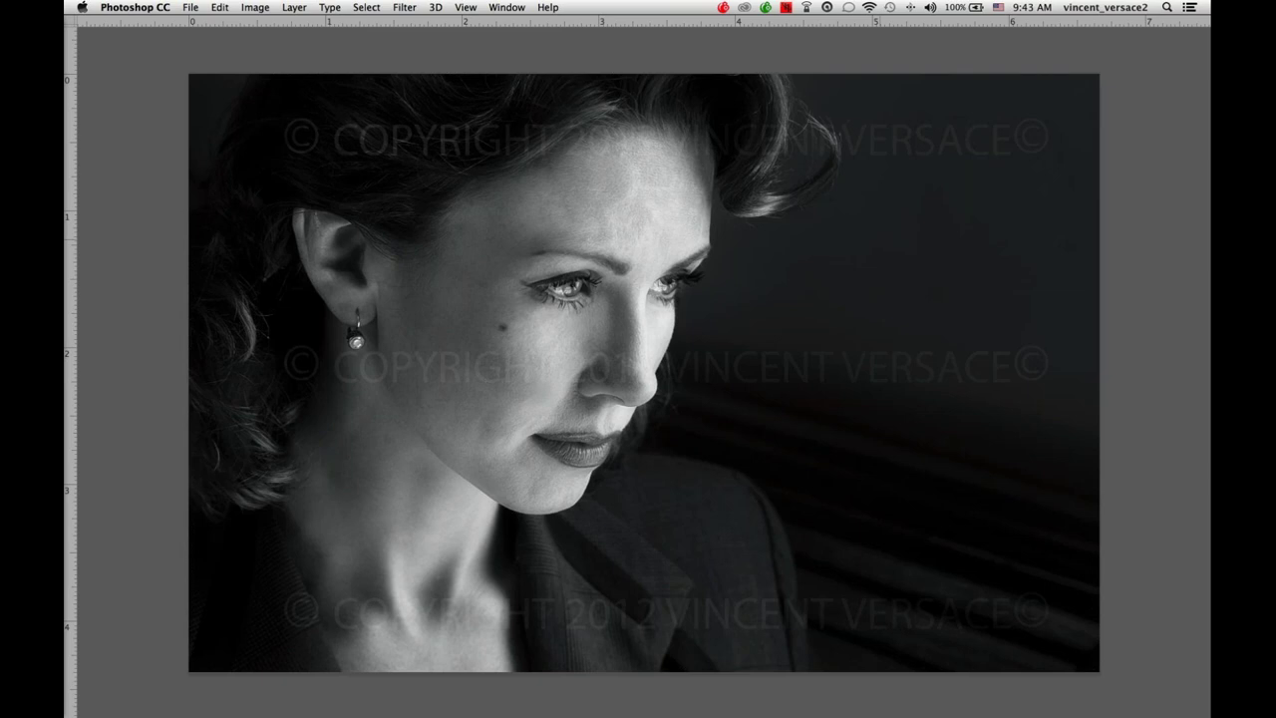
Restore the hidden panels, hide layer G, select the FINAL_COLOR layer, and reposition the Layers panel so all its options are accessible.
key(Tab)
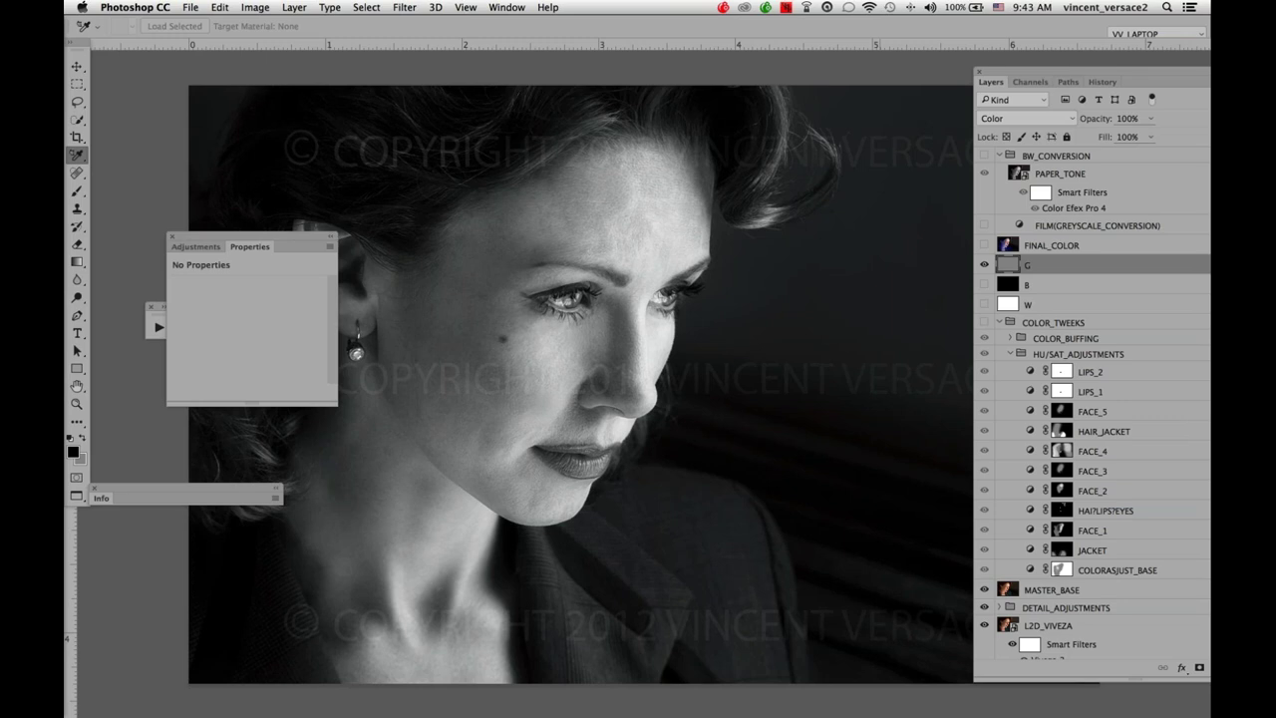
click(984, 265)
click(1002, 250)
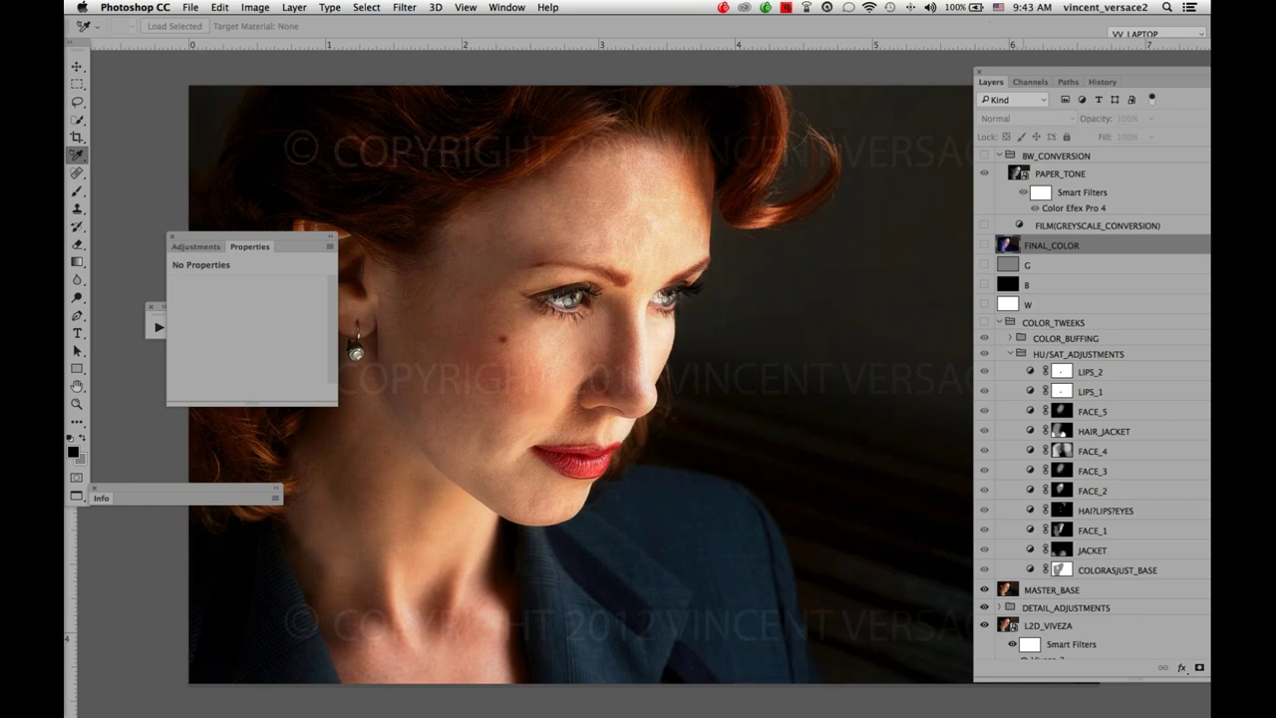
drag(998, 70, 831, 55)
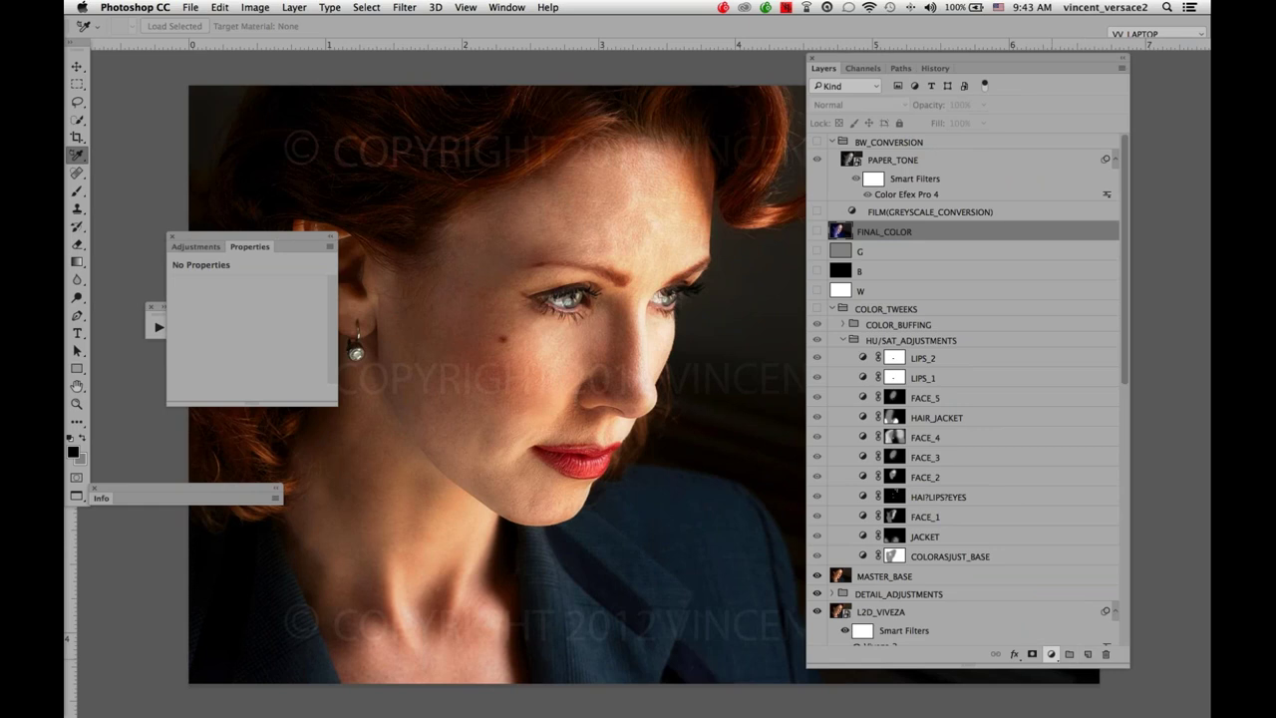
Add a Hue/Saturation adjustment layer above FINAL_COLOR with saturation -100 and name it FILM.
click(1051, 655)
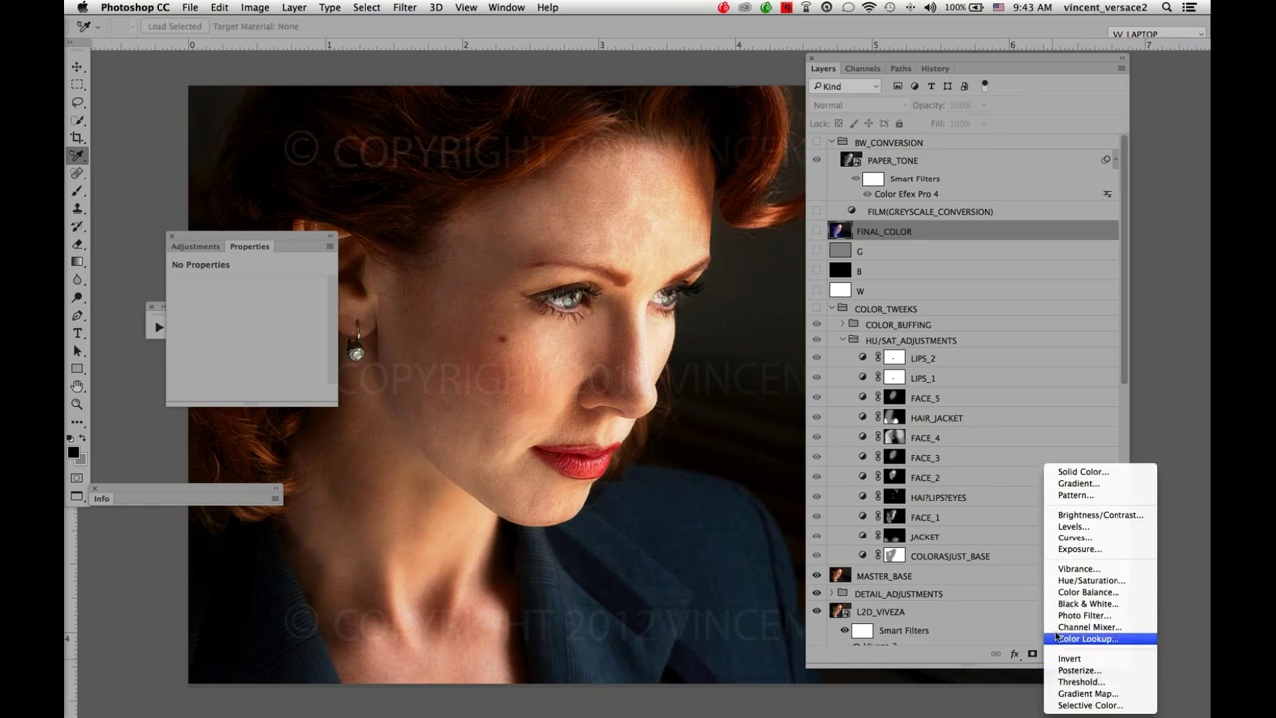
click(1054, 588)
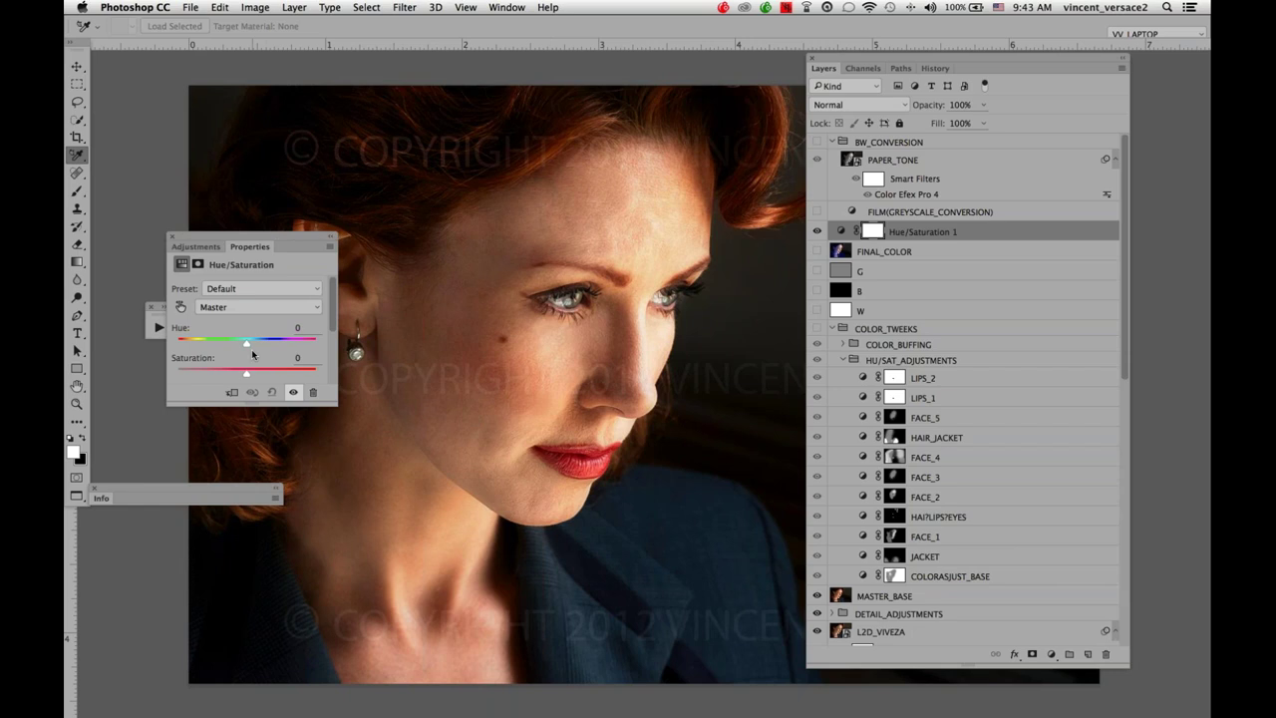
drag(247, 375, 149, 359)
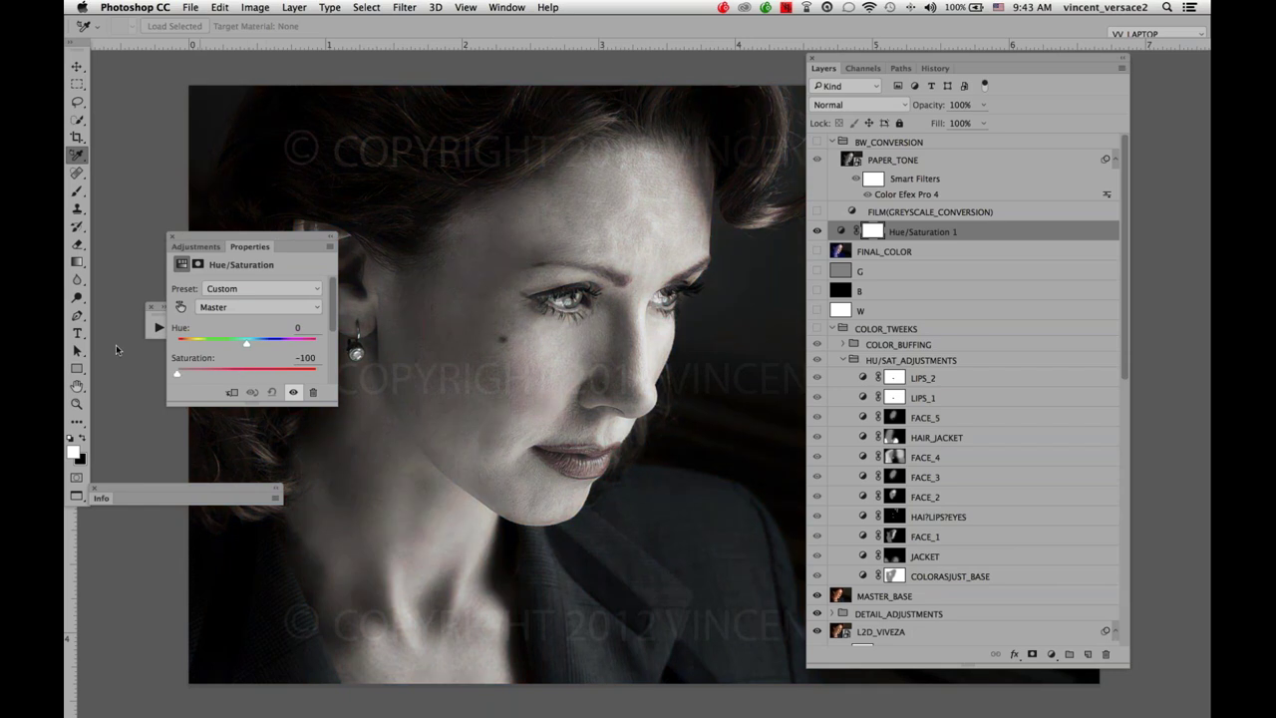
double_click(922, 232)
text(FILM)
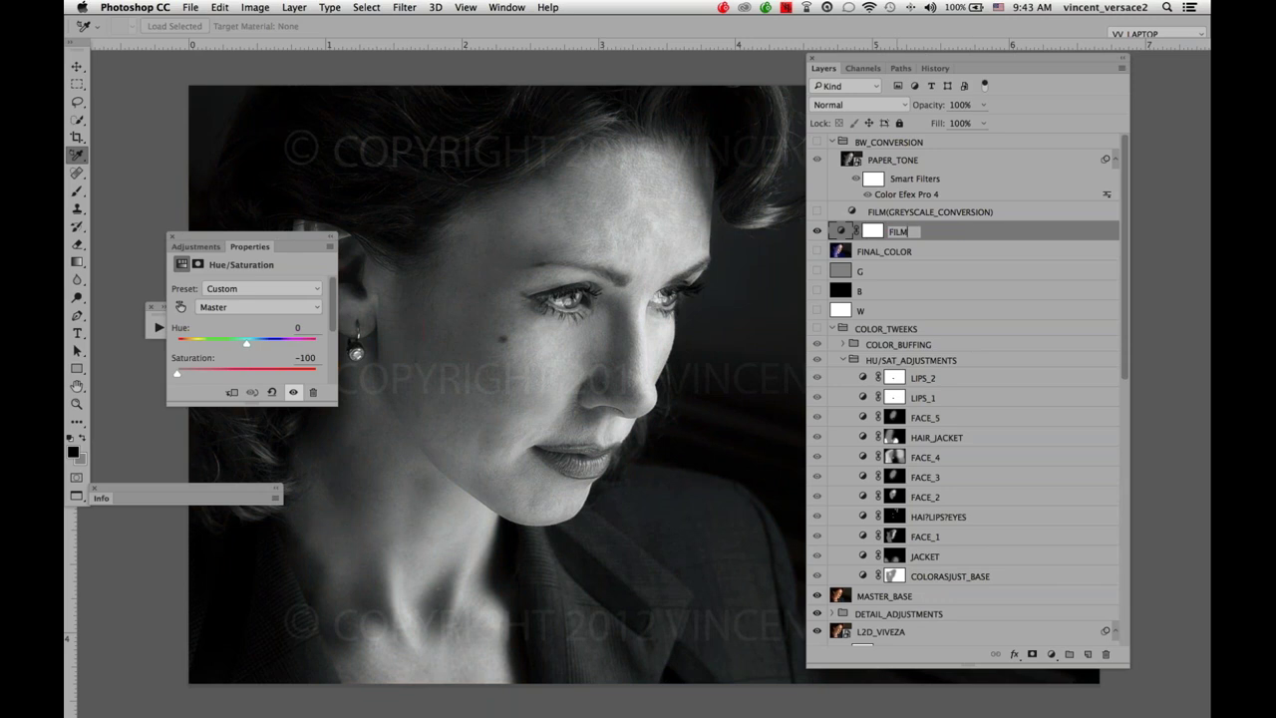
key(Return)
Add a second Hue/Saturation adjustment layer above FILM, name it FILTER, and set its hue to +10.
click(1051, 655)
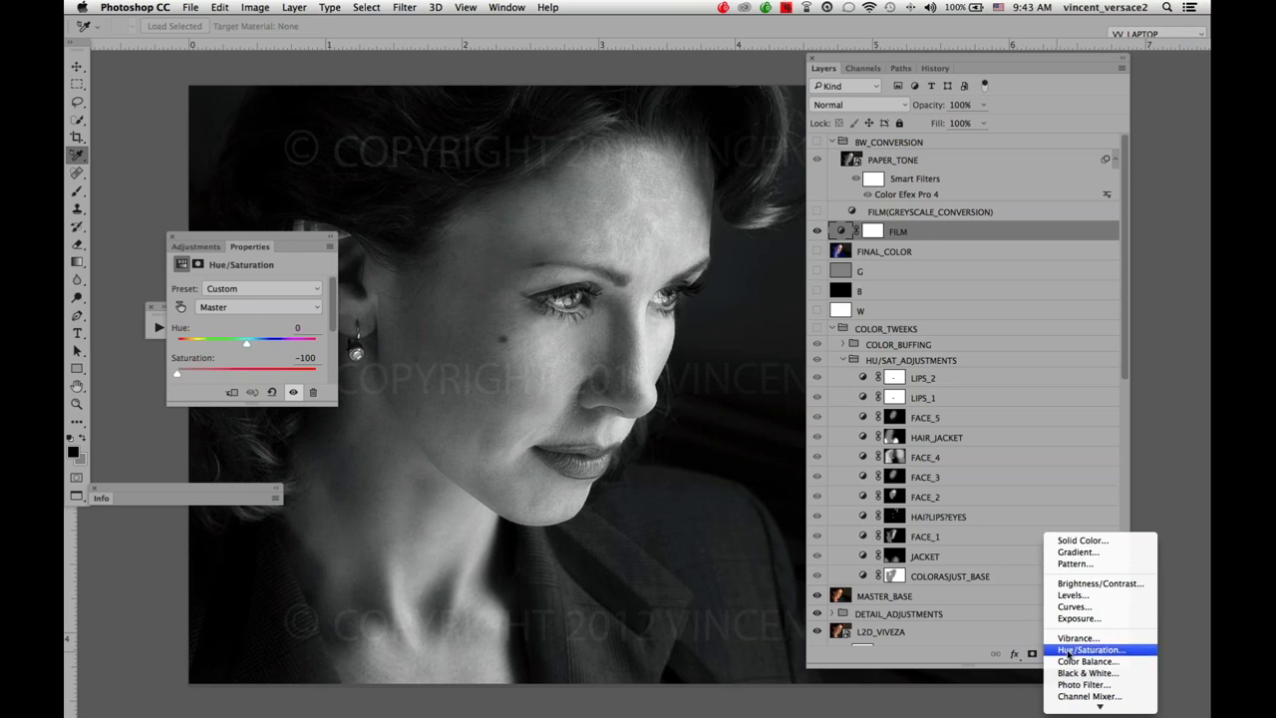
click(1072, 649)
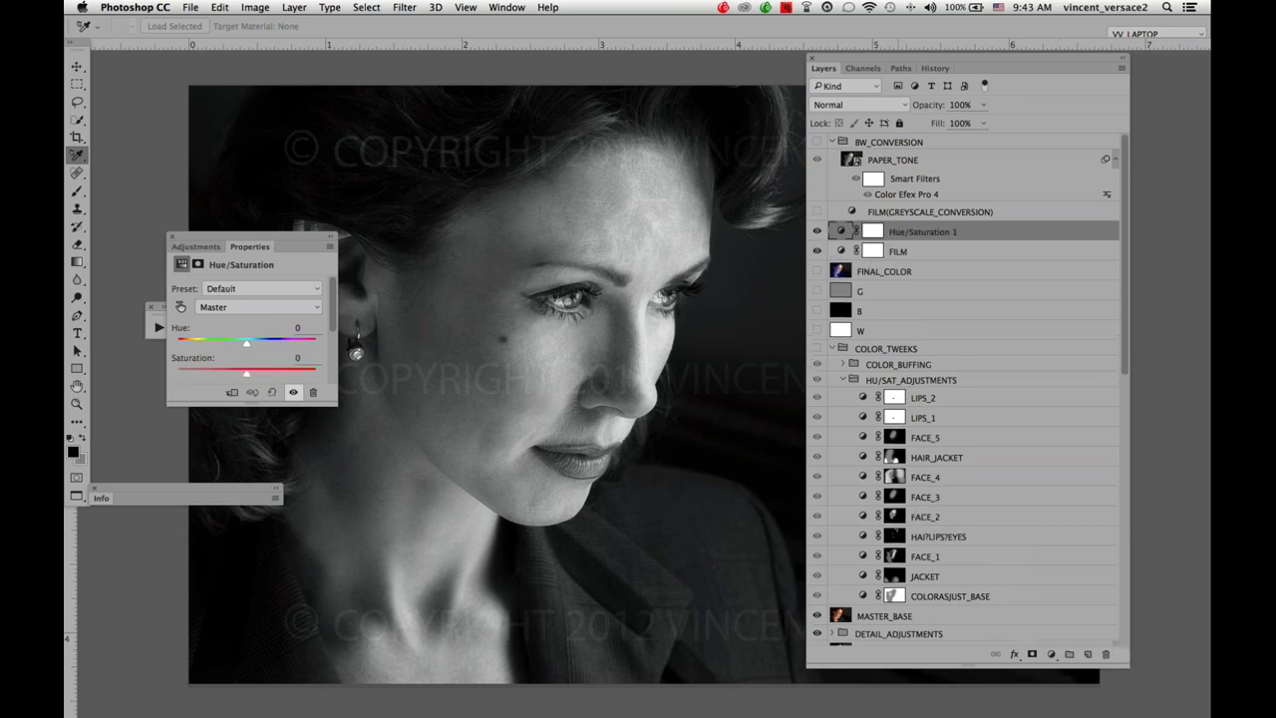
double_click(917, 232)
text(FILTER)
key(Return)
mouse_move(244, 348)
mouse_down()
mouse_move(308, 345)
mouse_move(220, 344)
mouse_move(254, 344)
mouse_up()
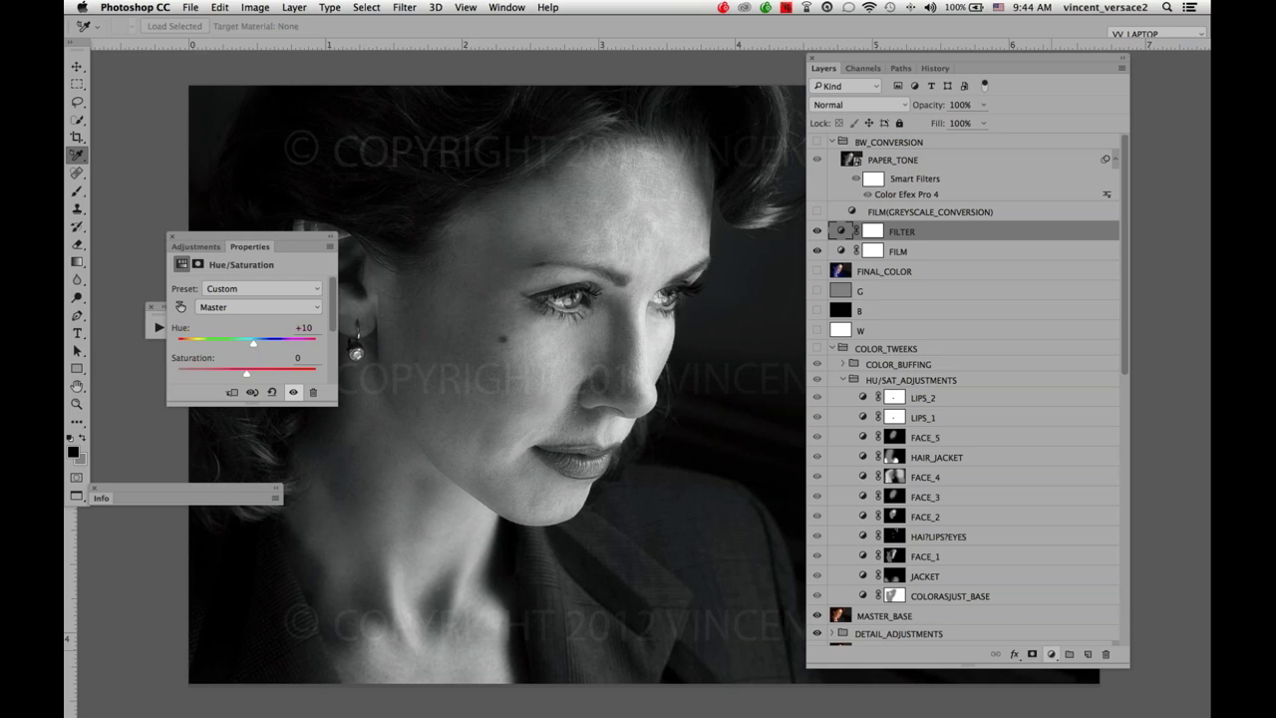
Add a Curves adjustment layer above FILTER, shape a steep contrast curve through 123/127 and 154/200, and hide the layer.
click(1051, 654)
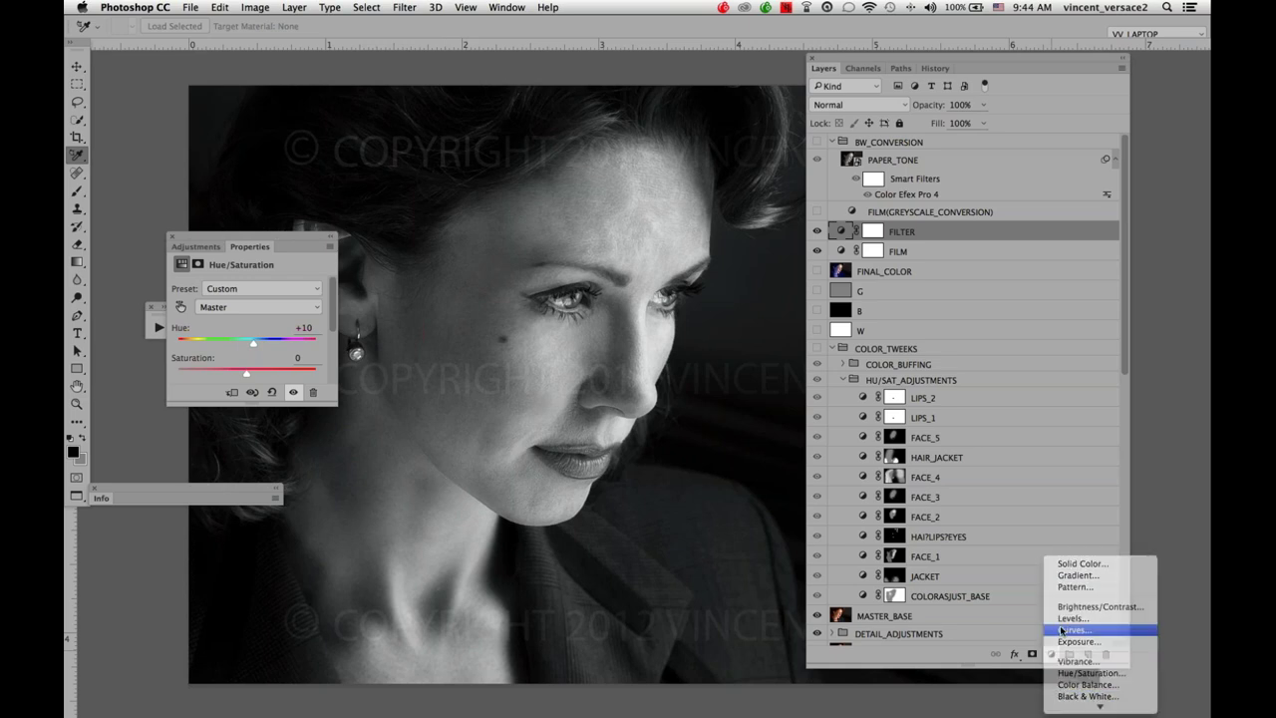
click(1062, 631)
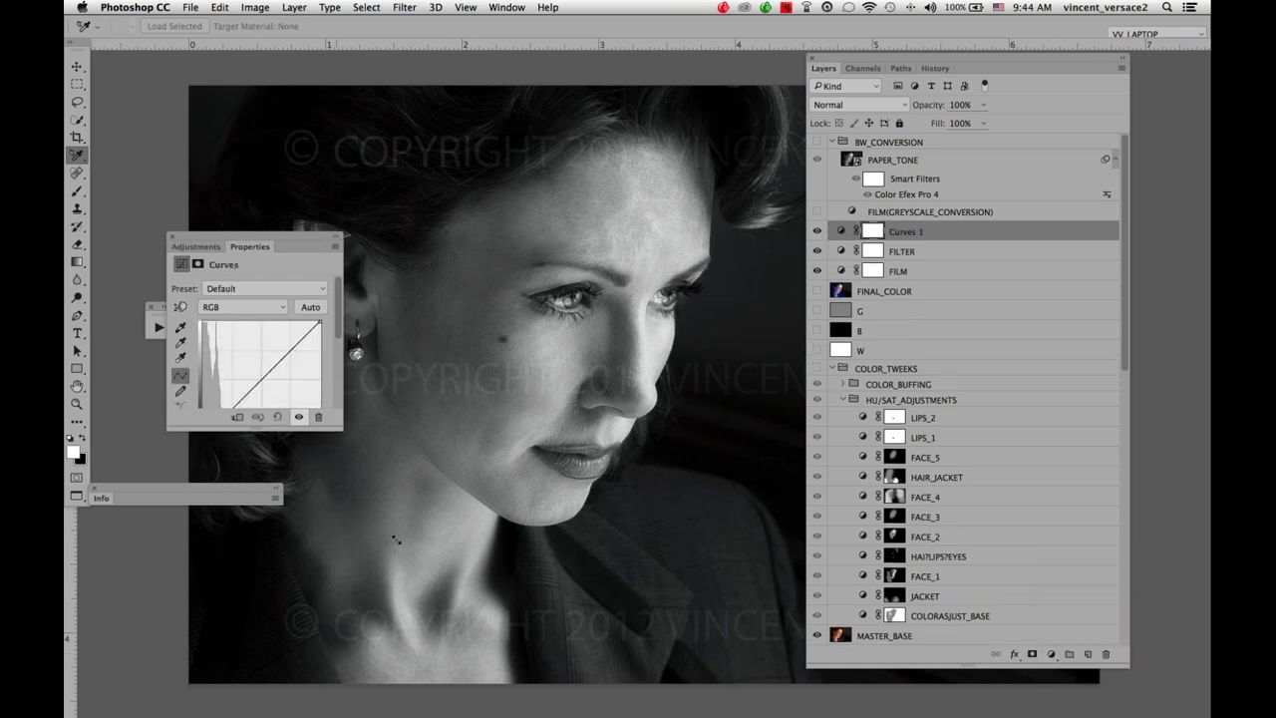
click(296, 407)
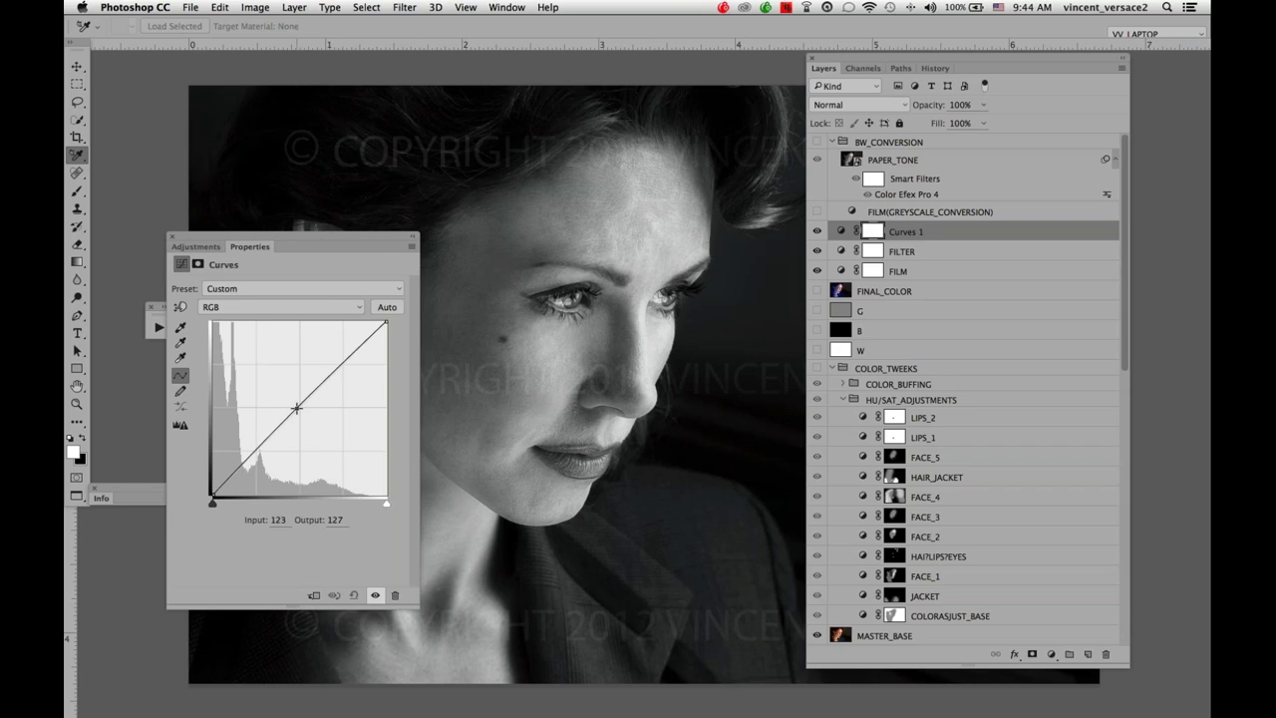
drag(342, 367, 317, 359)
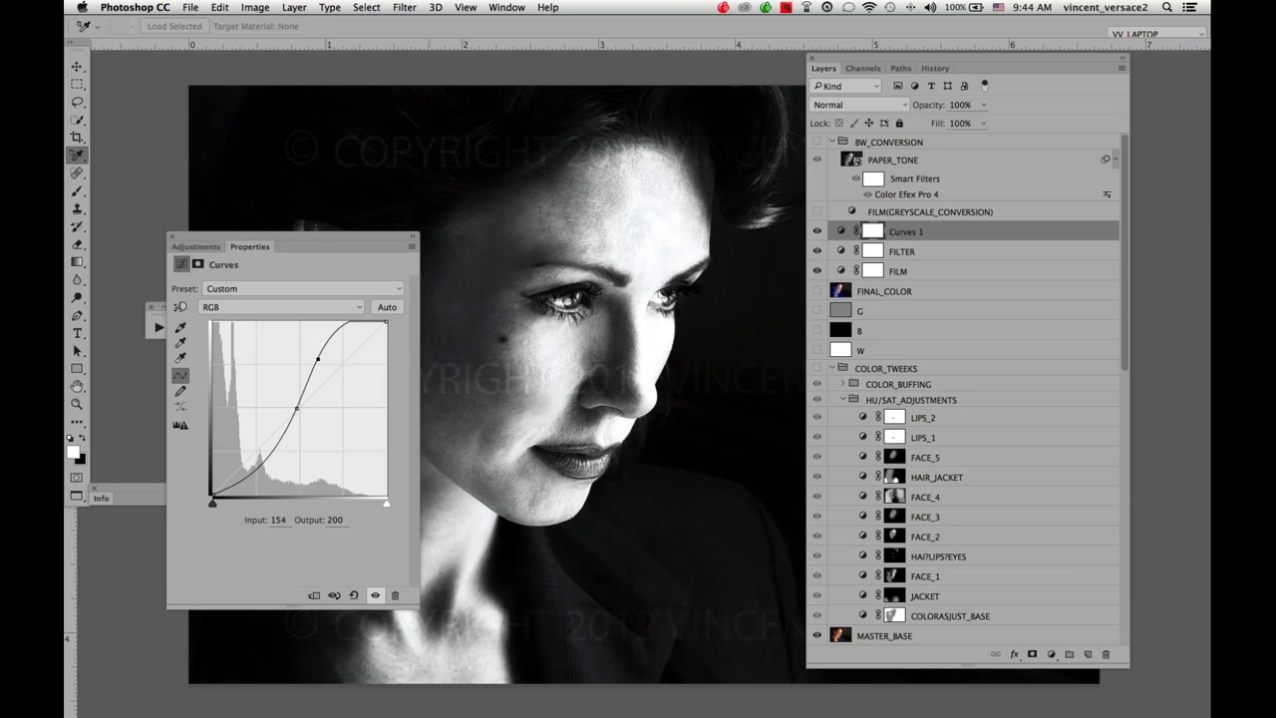
click(818, 232)
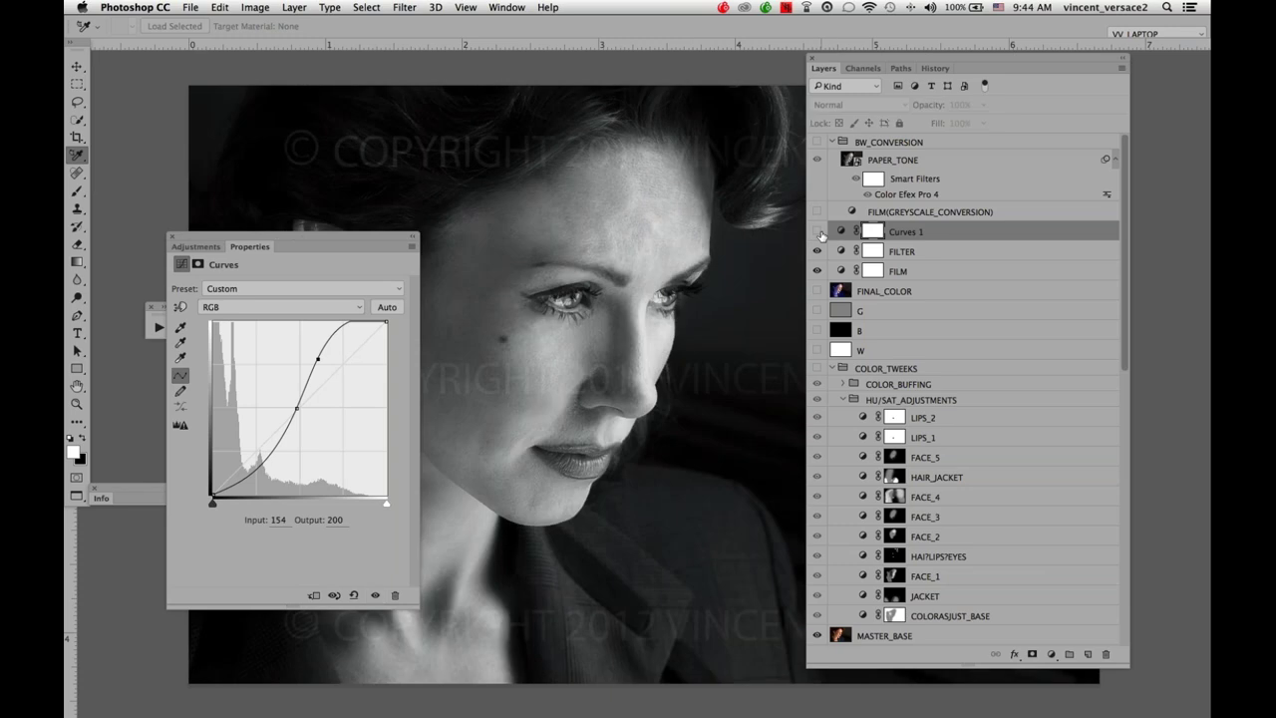
Change the FILM layer's blend mode to Color.
click(843, 273)
click(825, 108)
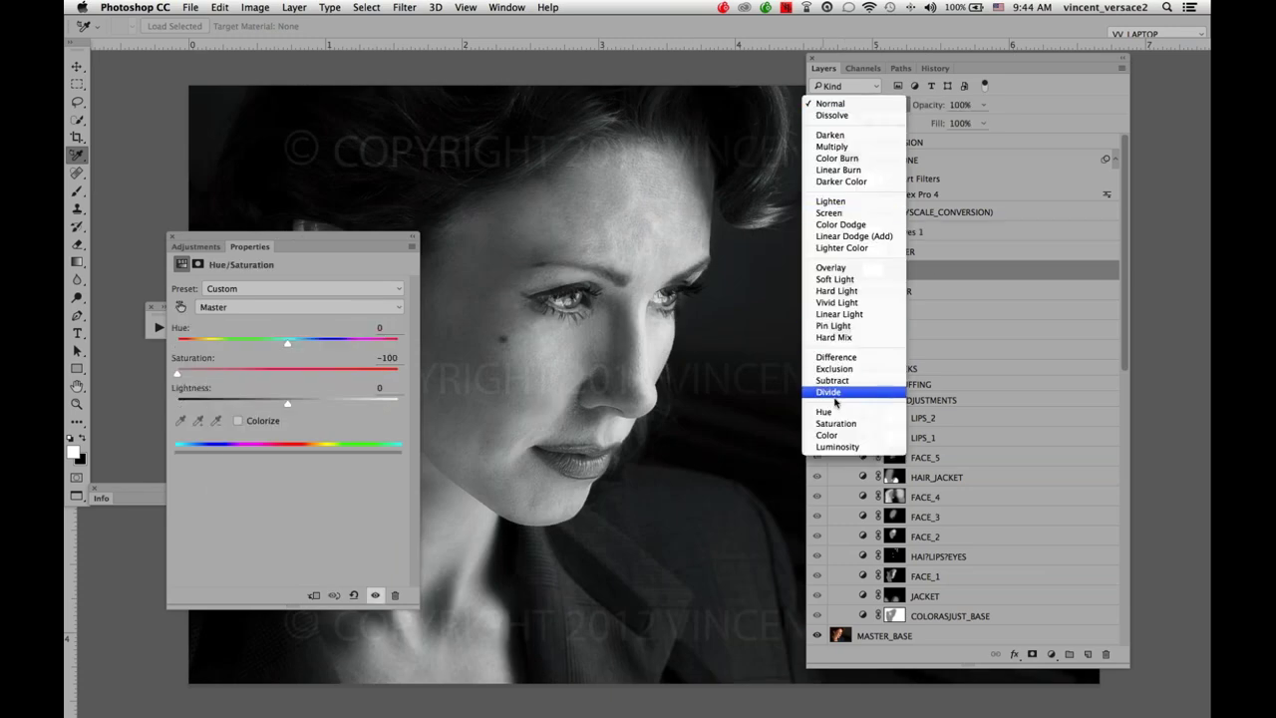
click(830, 435)
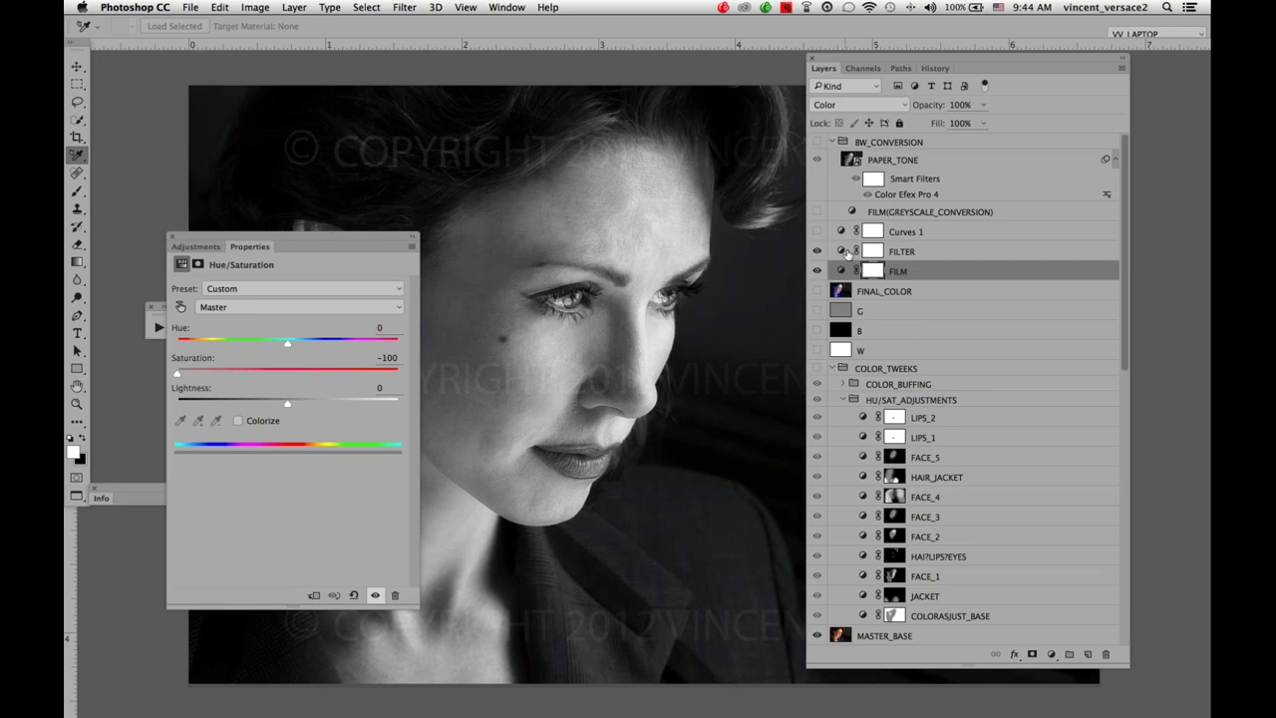
Move FILTER below FINAL_COLOR, try hue values of +180 and -2, and set its hue to -34.
drag(848, 251, 846, 292)
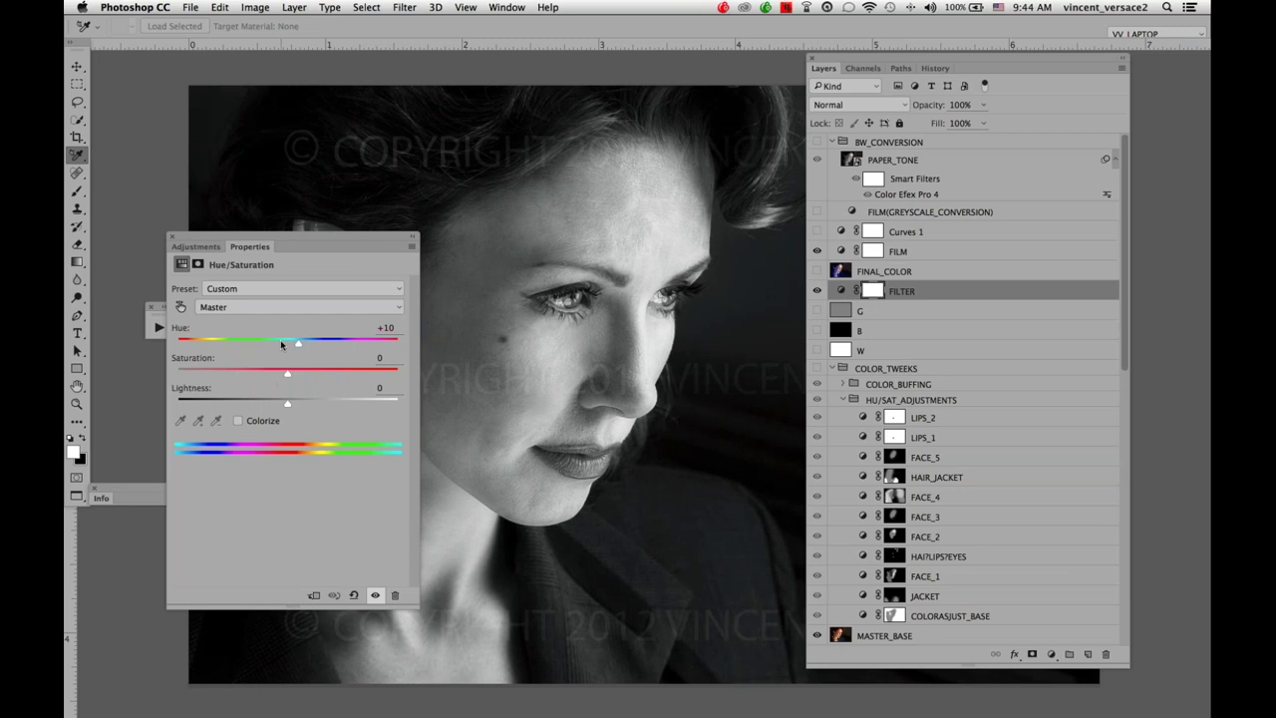
drag(297, 344, 408, 371)
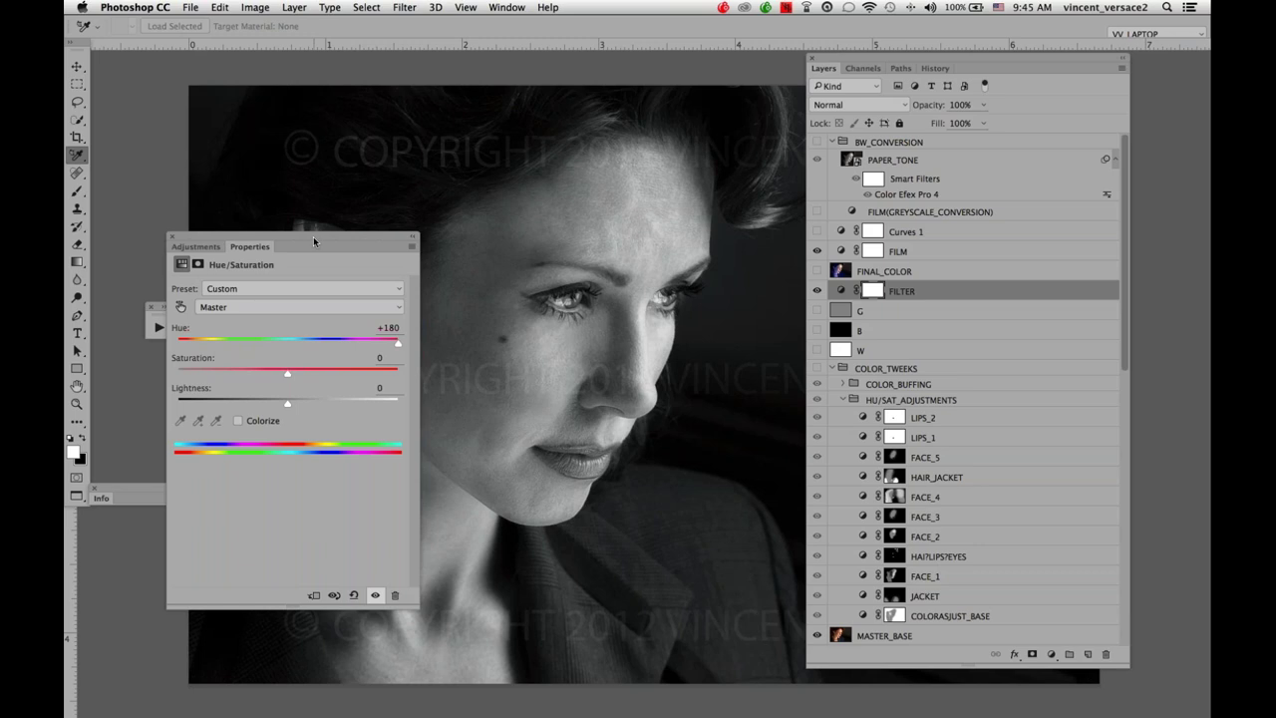
drag(313, 236, 209, 201)
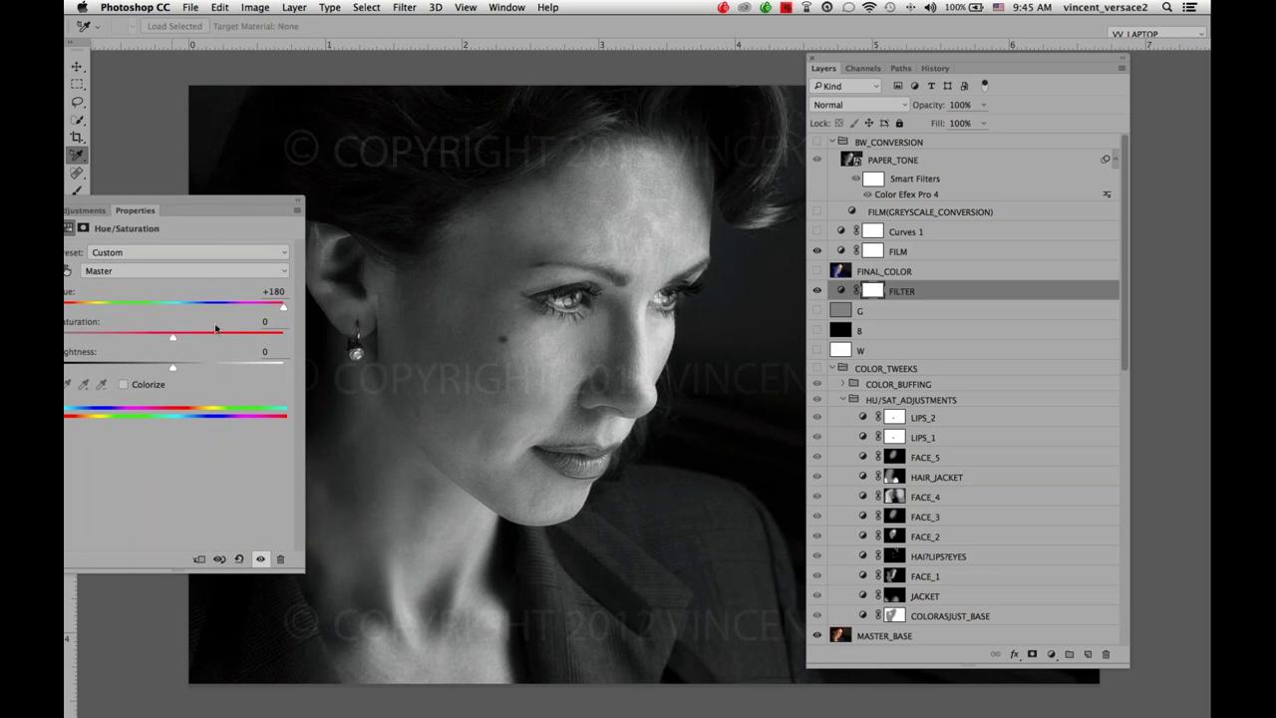
drag(281, 308, 172, 310)
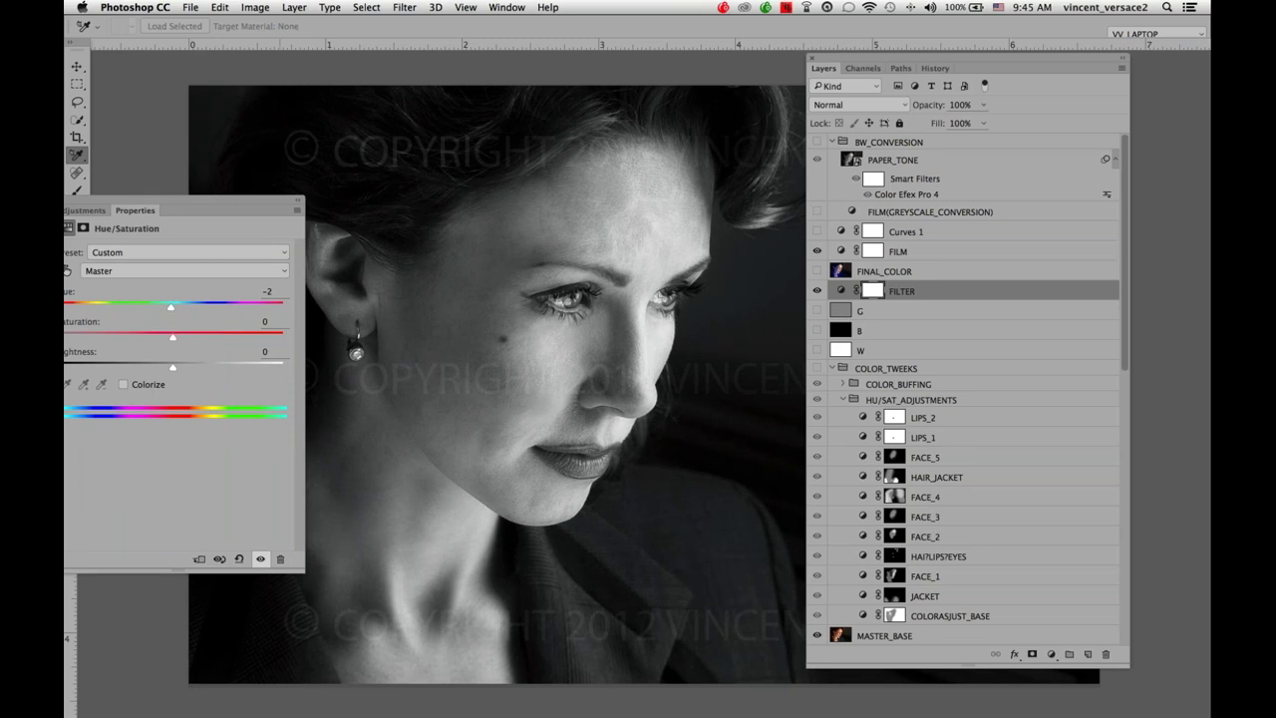
drag(854, 58, 949, 69)
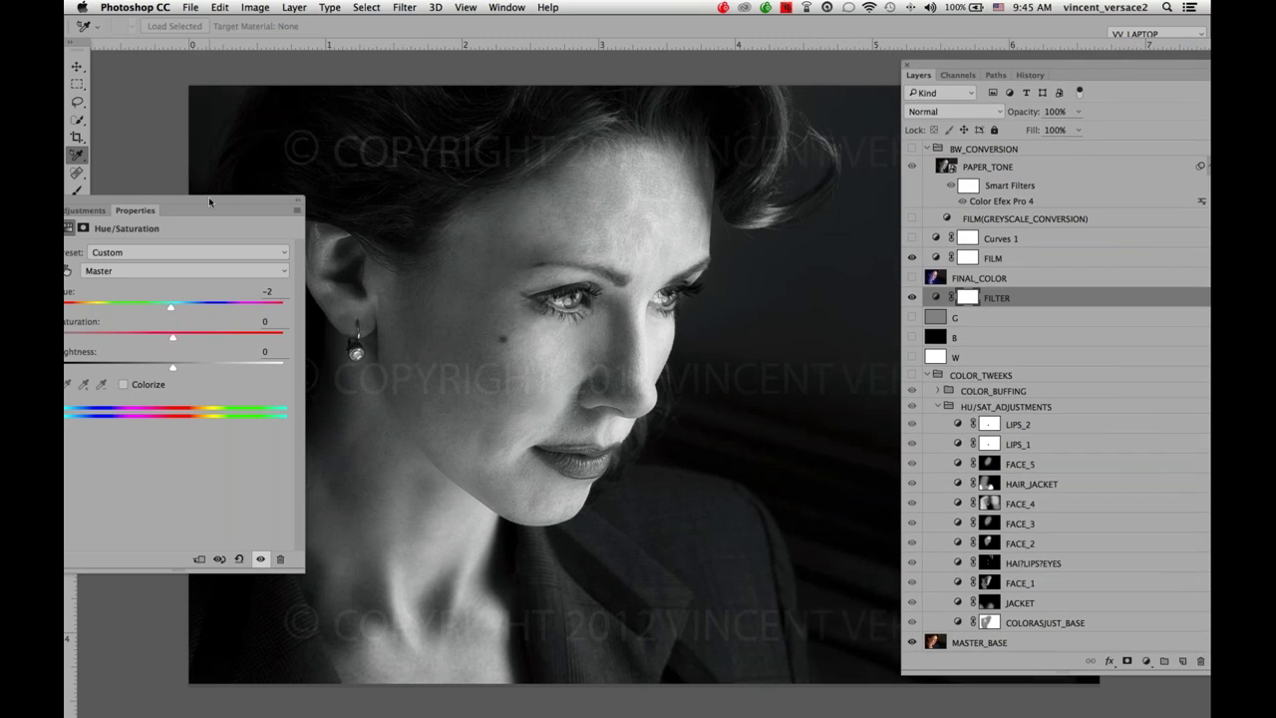
drag(243, 196, 351, 186)
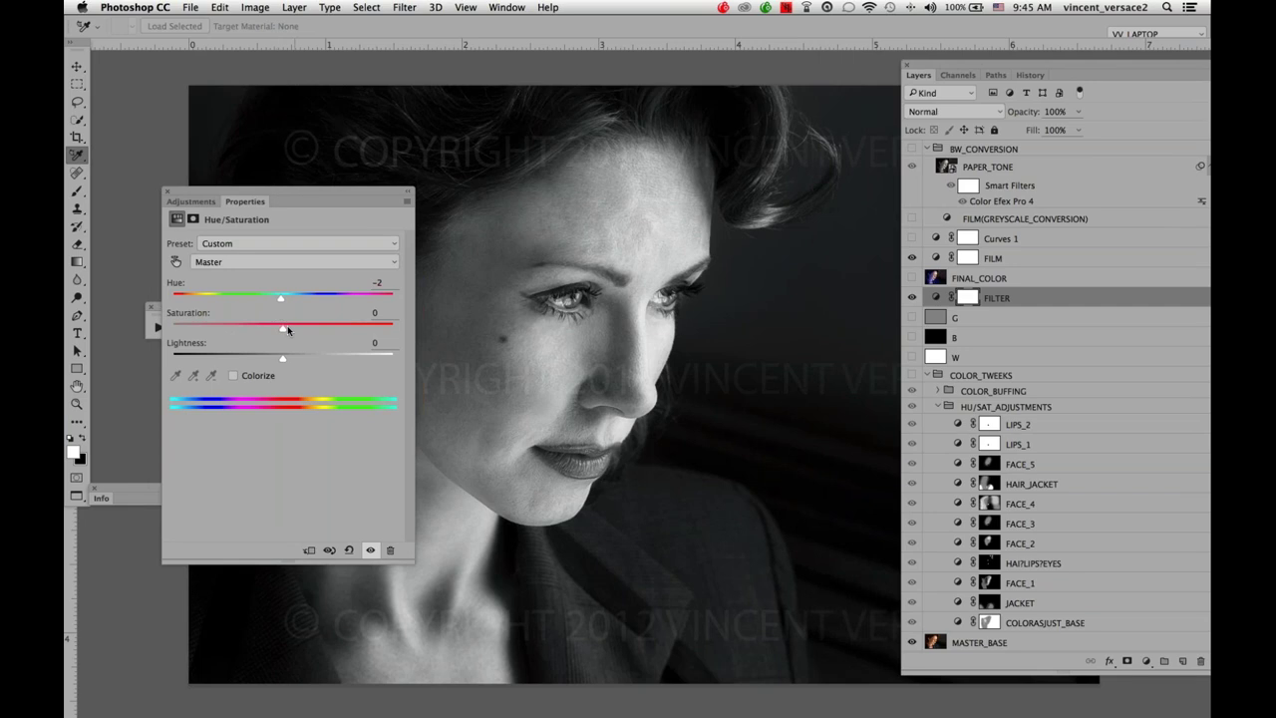
drag(281, 297, 245, 301)
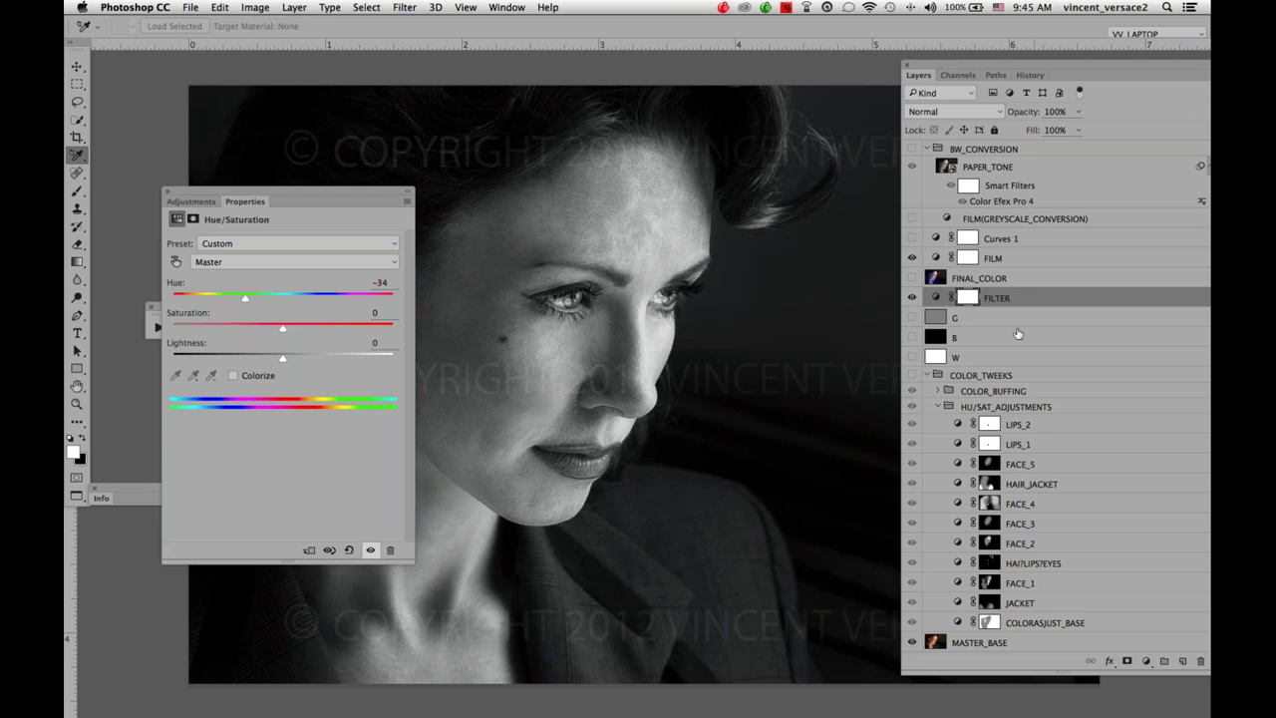
Rename the FILTER layer as FILTER_1 and invert its layer mask to black.
double_click(1009, 297)
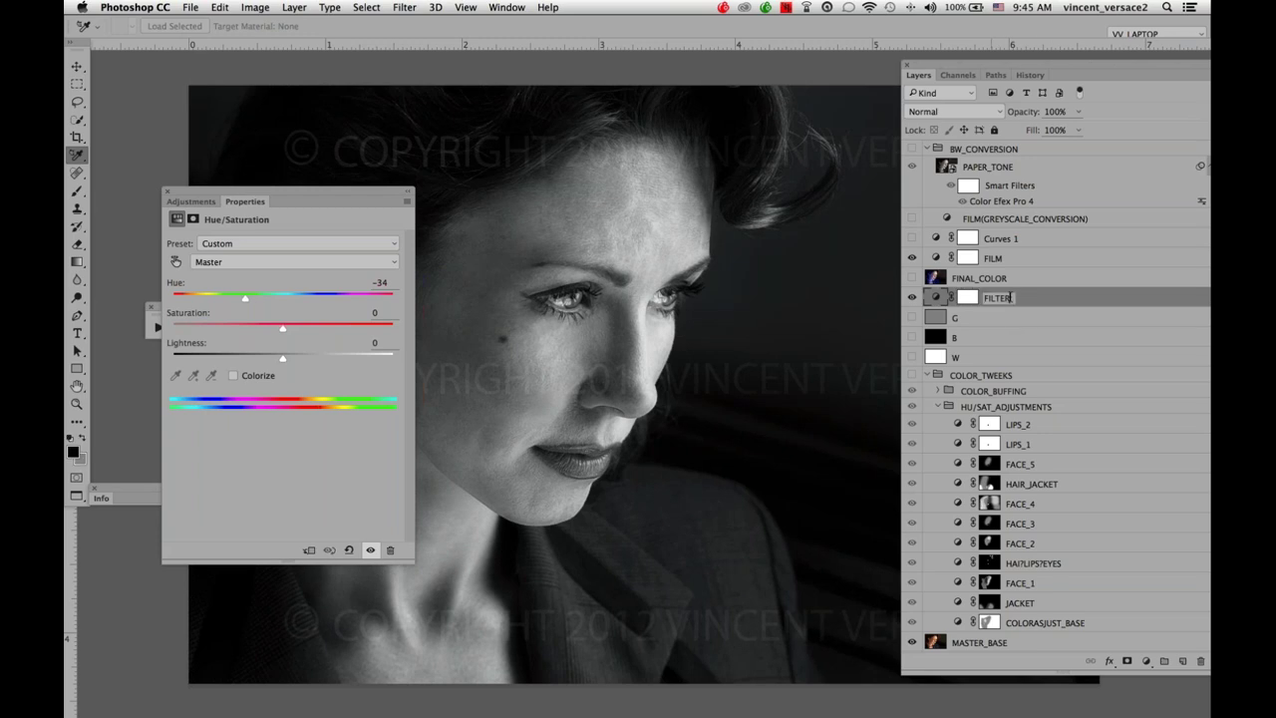
text(_1)
click(965, 297)
key(super+i)
With the panels hidden, paint white on FILTER_1's mask over the portrait with an enlarged 50% opacity brush, and set the layer opacity to 50%.
key(Tab)
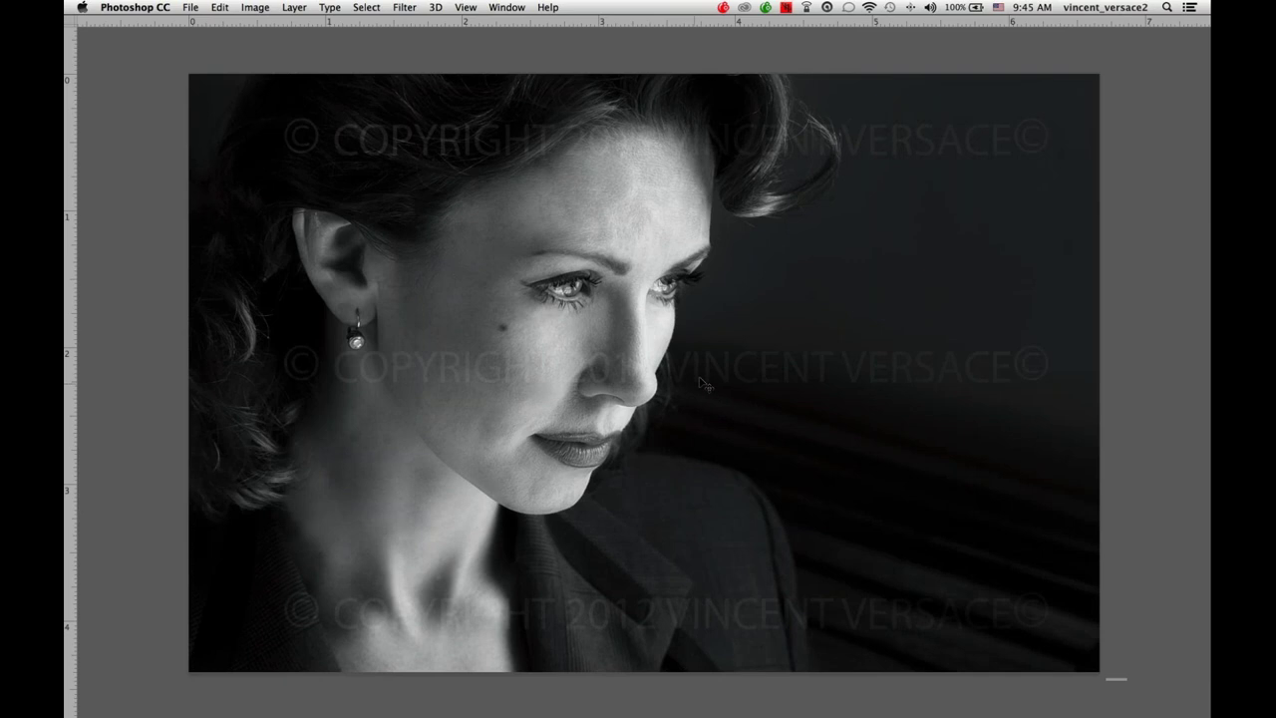
key(b)
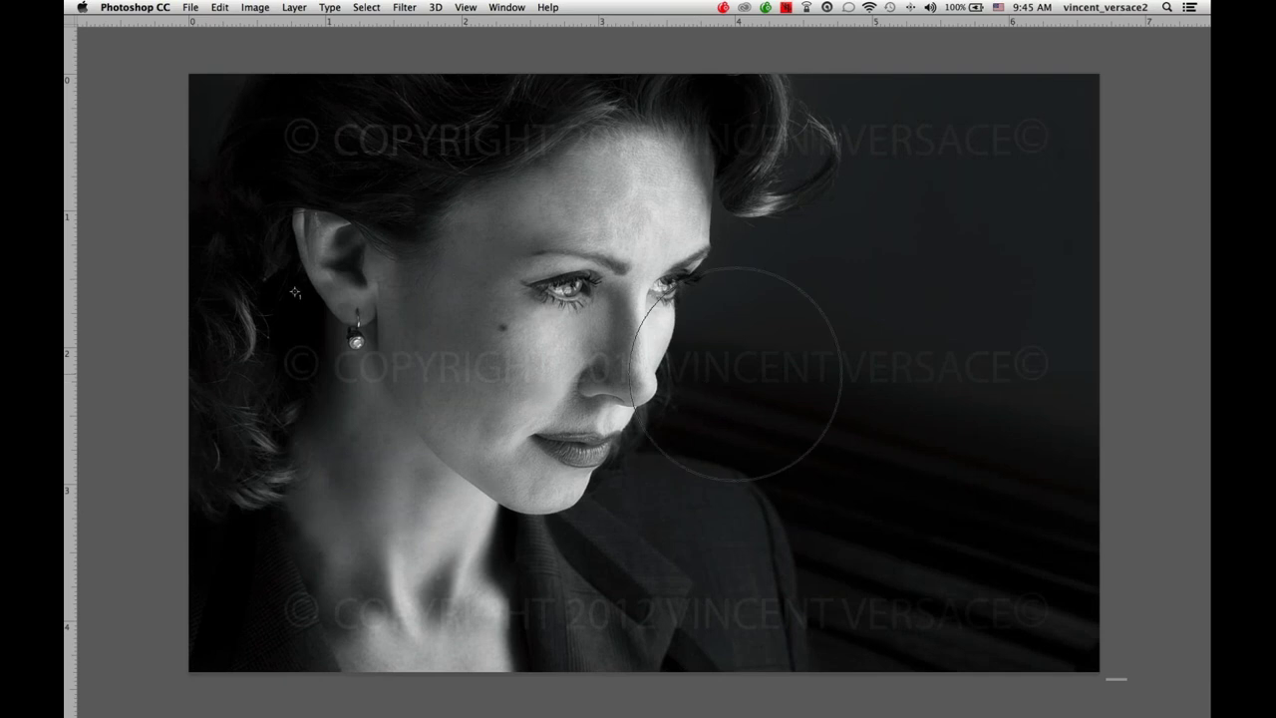
key(bracketright)
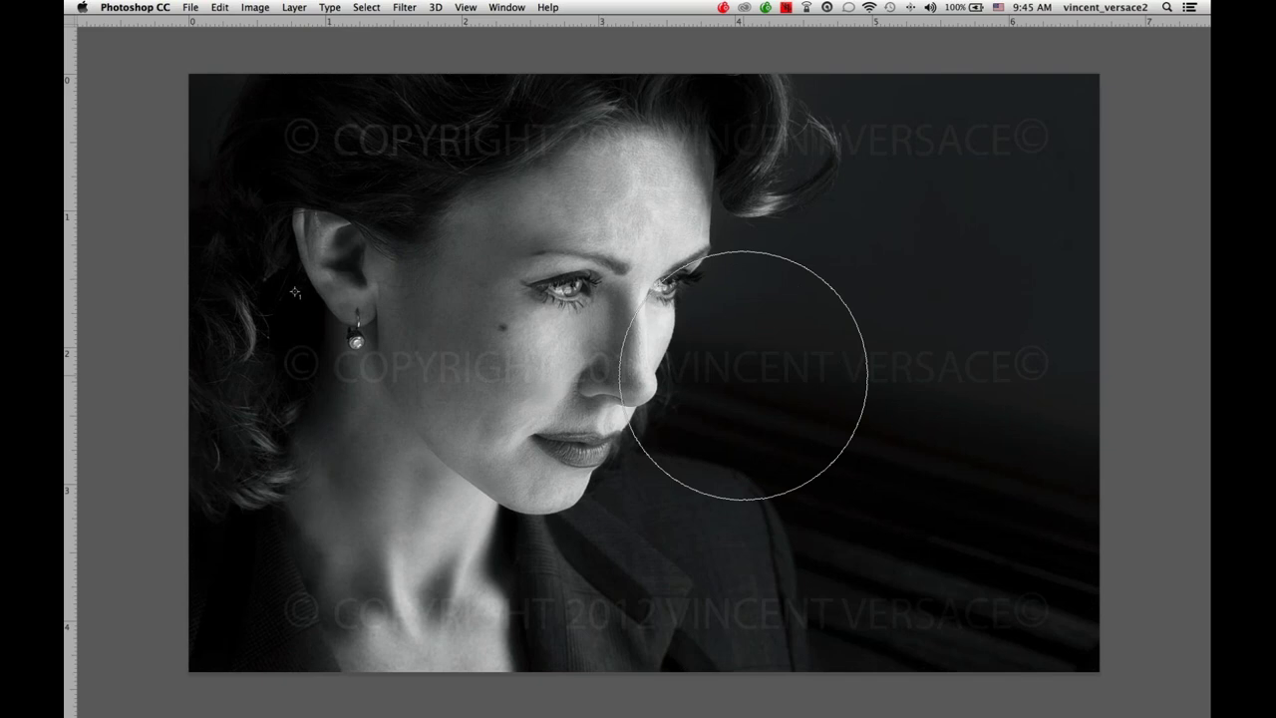
key(bracketright)
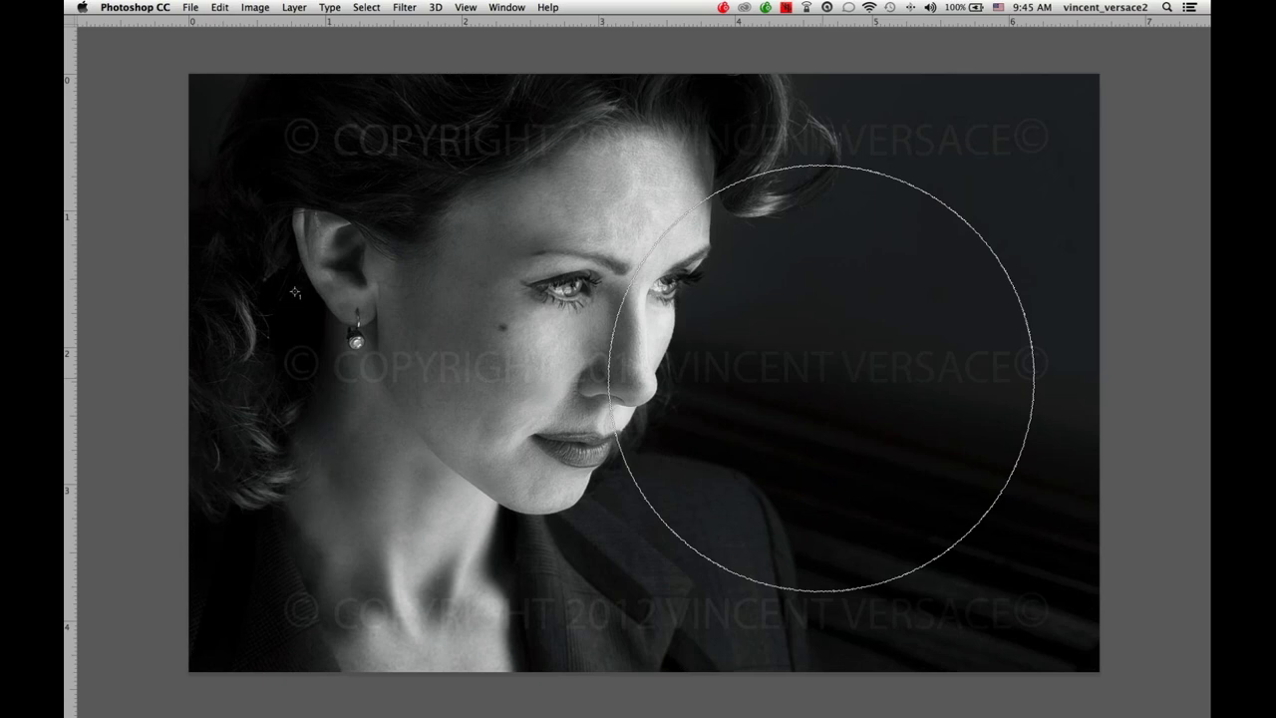
key(Tab)
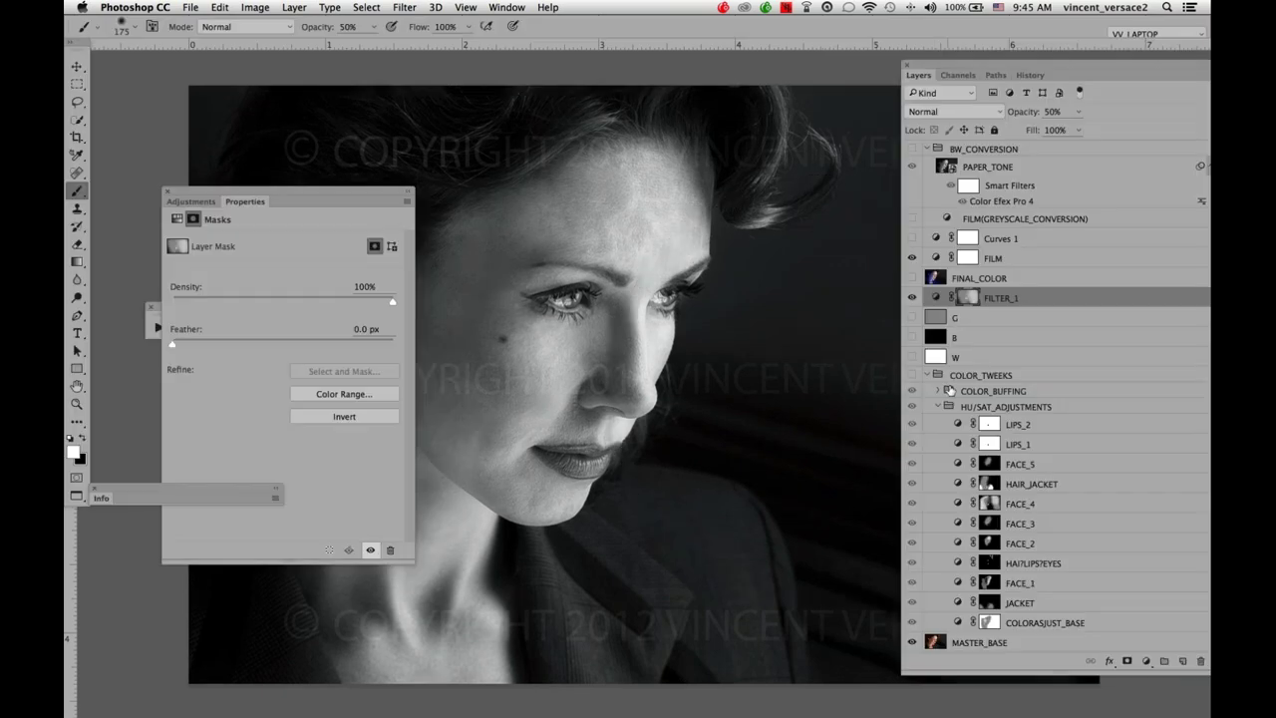
Add a Hue/Saturation adjustment layer above FILTER_1 with hue -94 and saturation +48.
click(1145, 660)
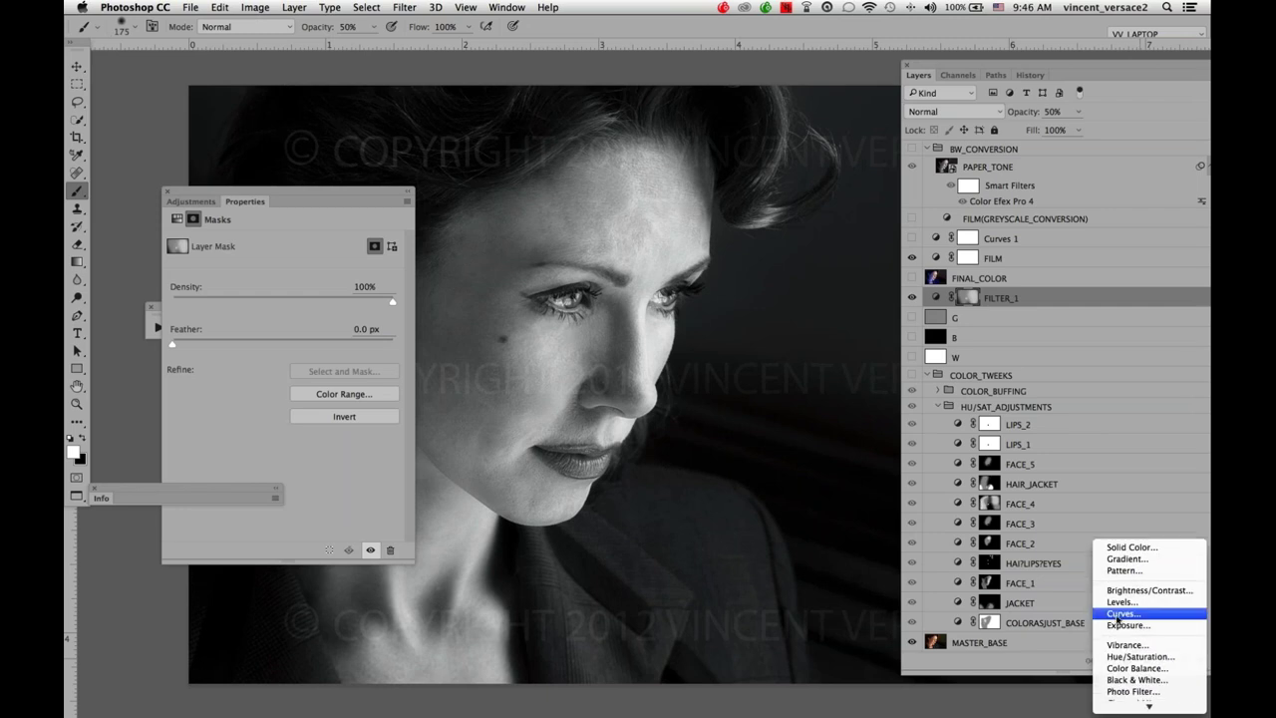
click(1125, 657)
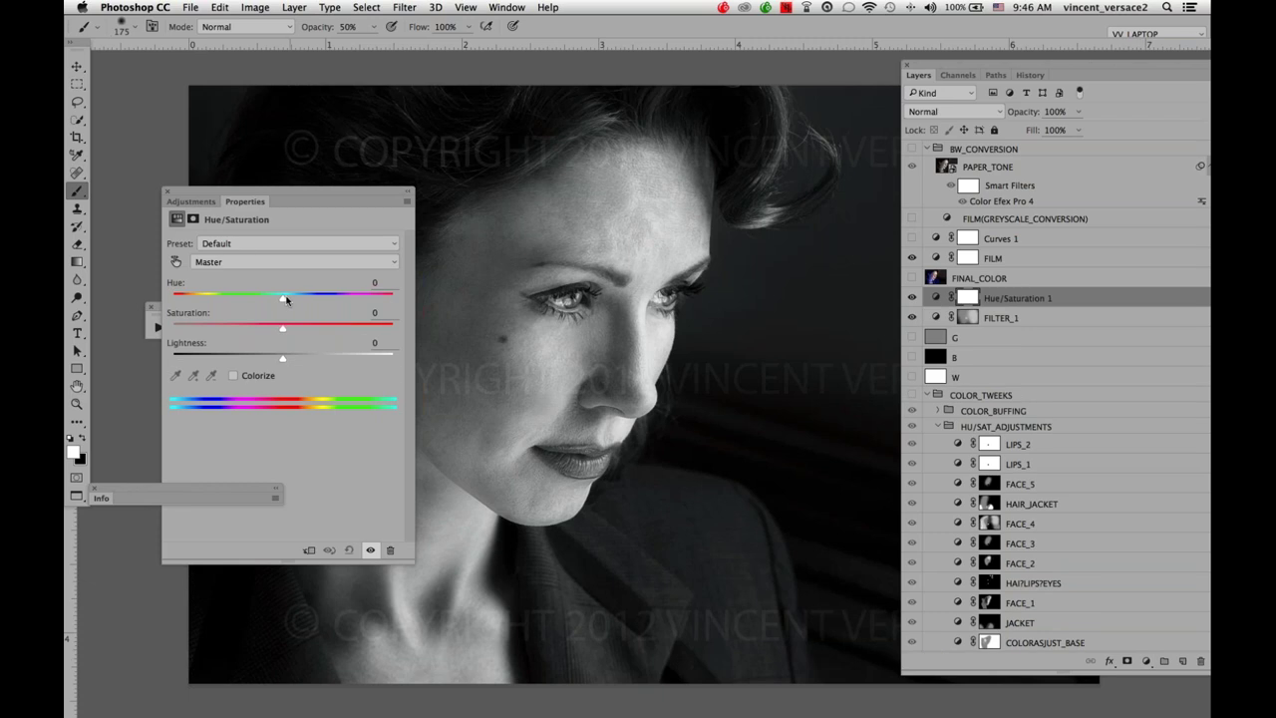
drag(285, 299, 211, 298)
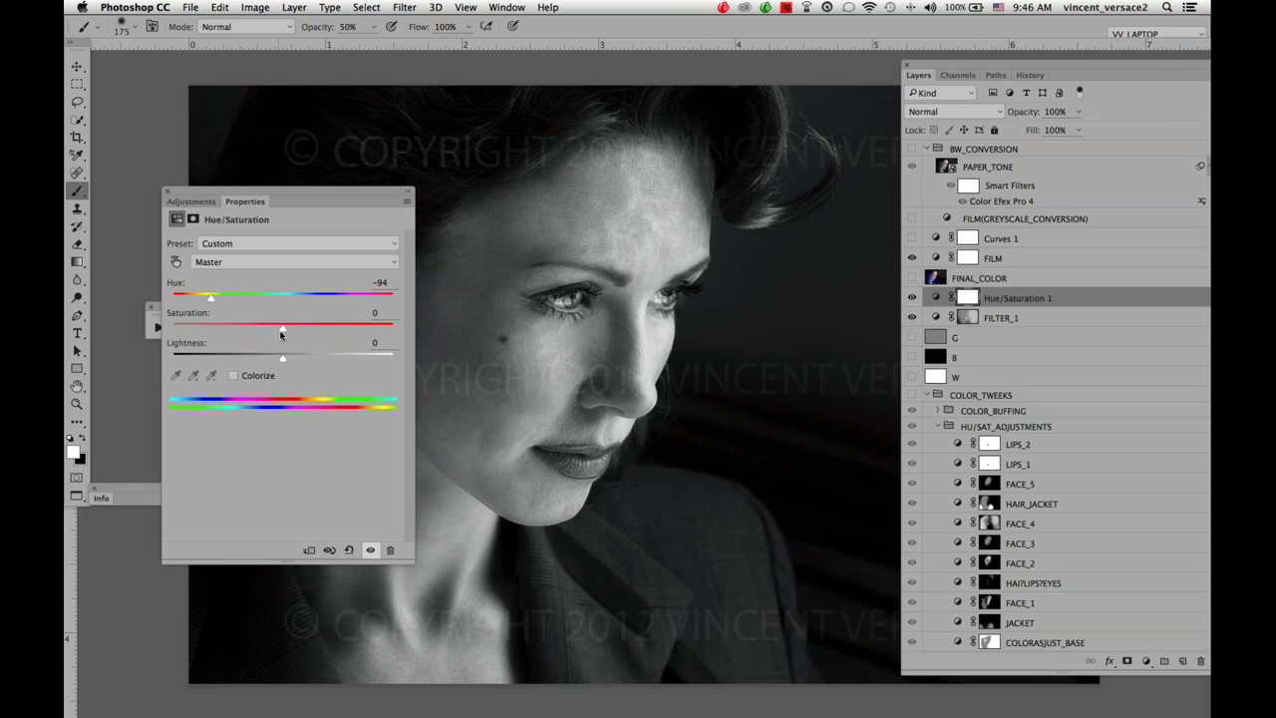
click(285, 329)
drag(294, 329, 336, 337)
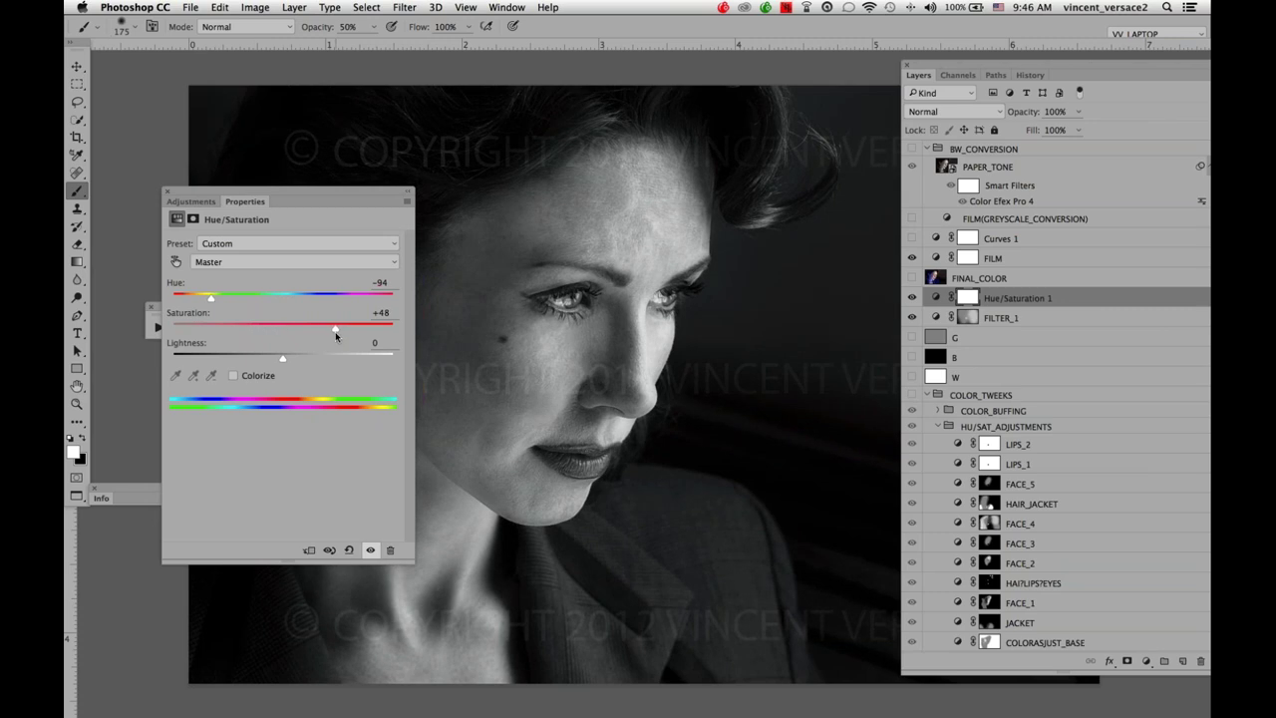
Invert the new Hue/Saturation mask to black and paint white over the hair and neck with an enlarged 100% opacity brush, panels hidden.
key(super+i)
key(0)
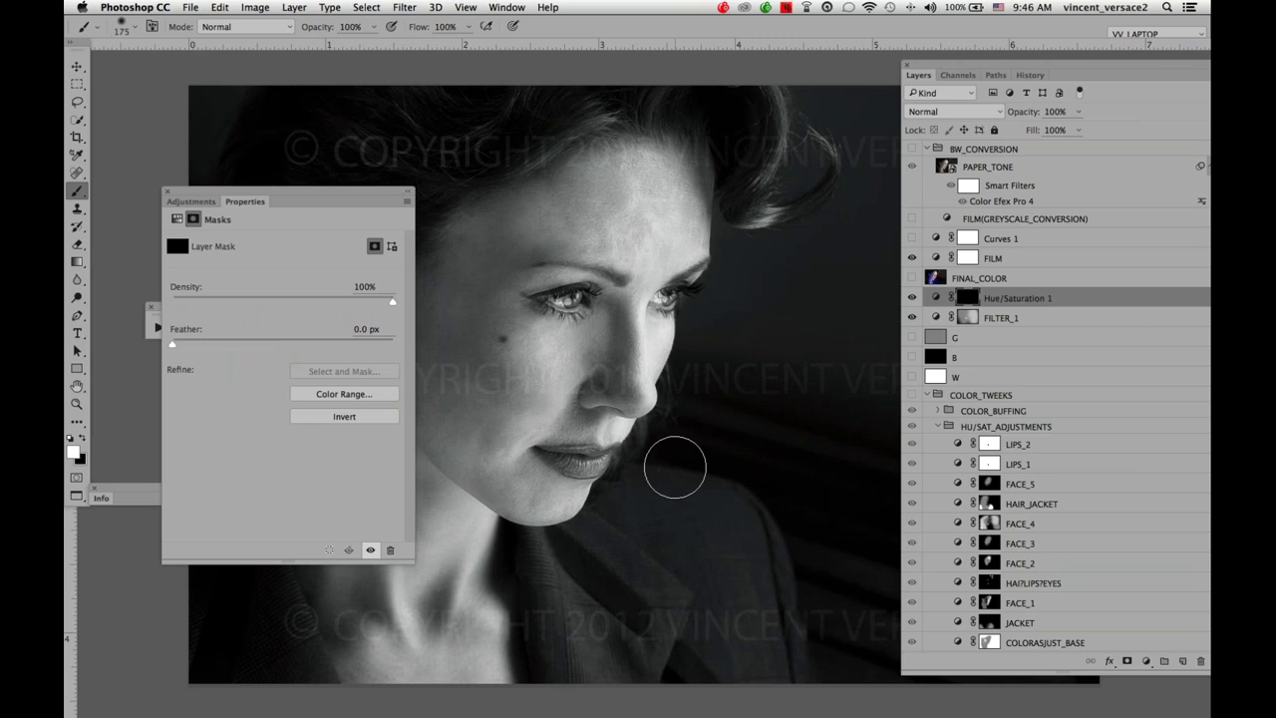
key(bracketleft)
key(bracketleft)
key(bracketleft)
key(bracketleft)
key(bracketleft)
key(bracketleft)
key(Tab)
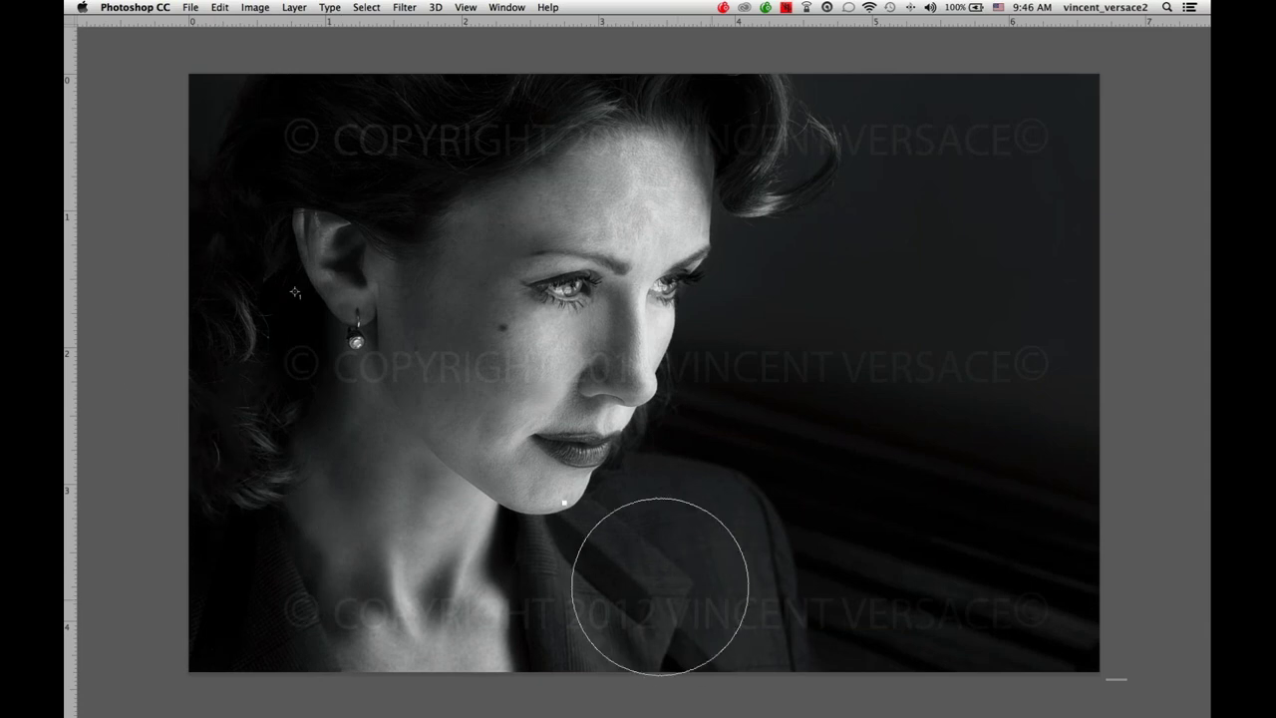
key(super+z)
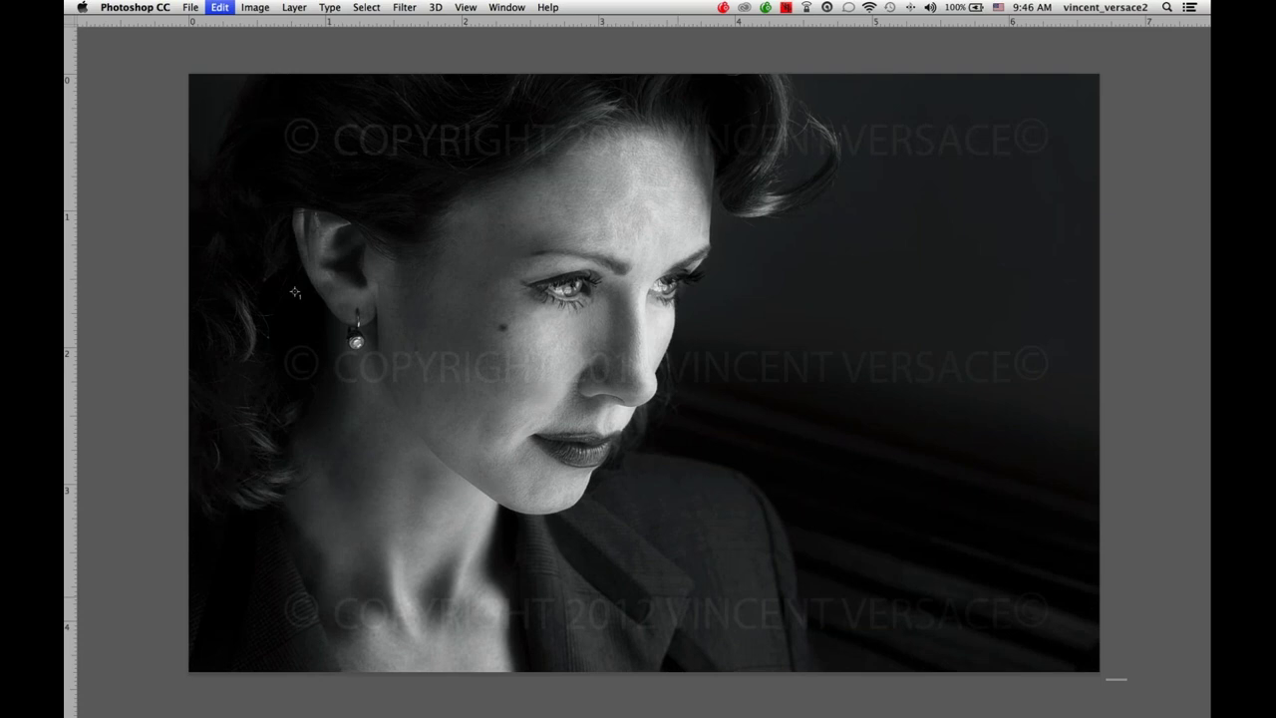
key(Tab)
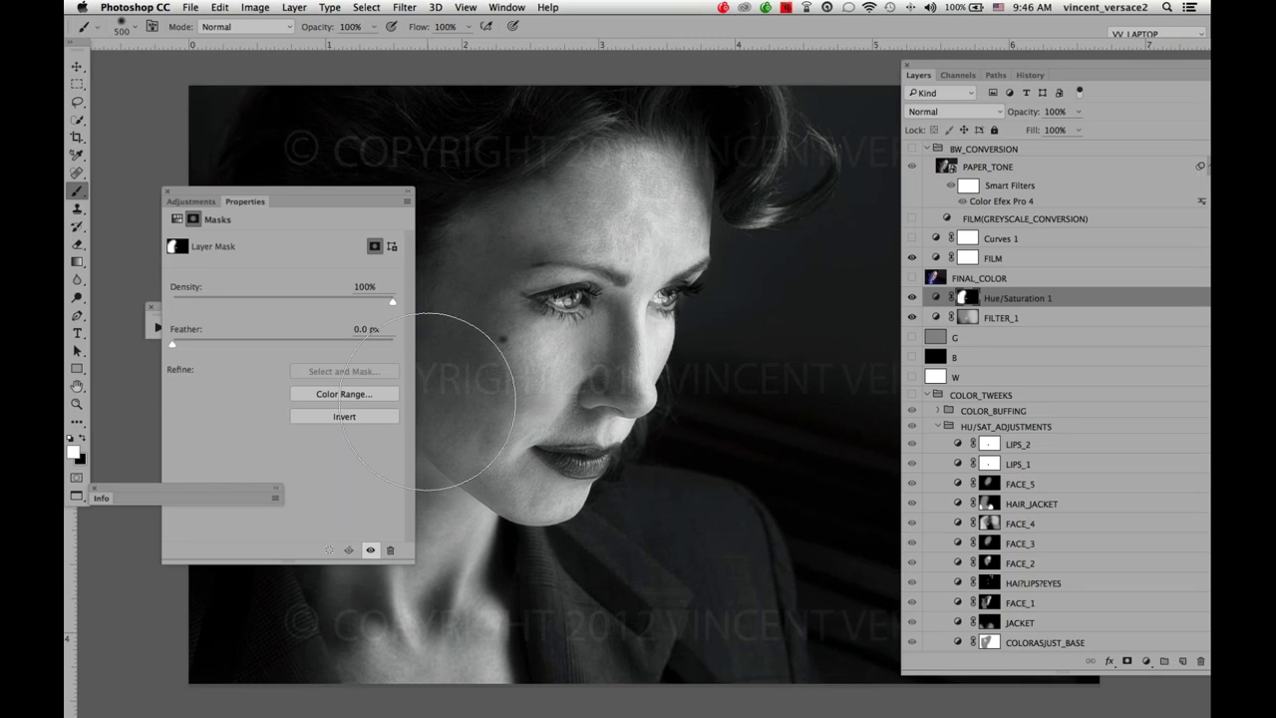
Rename the Hue/Saturation 1 layer above FILTER_1 as FILTER_2.
double_click(1017, 297)
text(FILT)
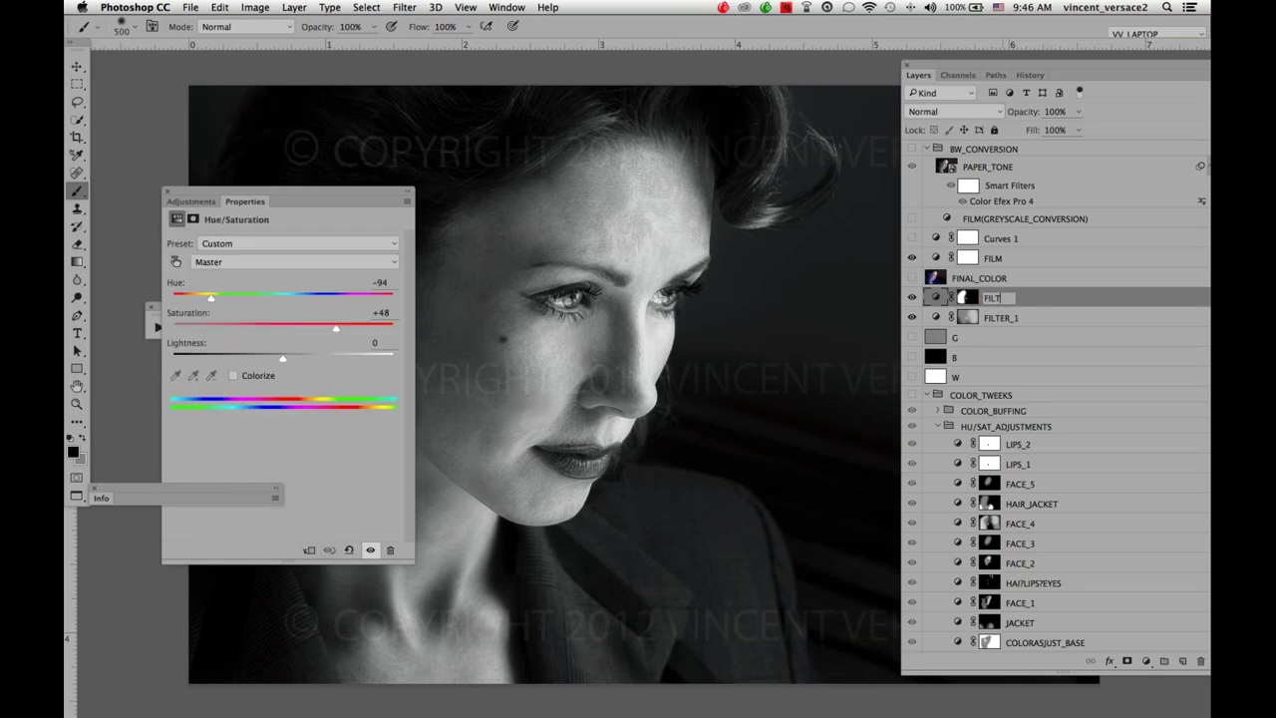
text(ER_2)
key(Return)
Add a Hue/Saturation adjustment layer above FILTER_2 and set its hue to +98.
click(1146, 661)
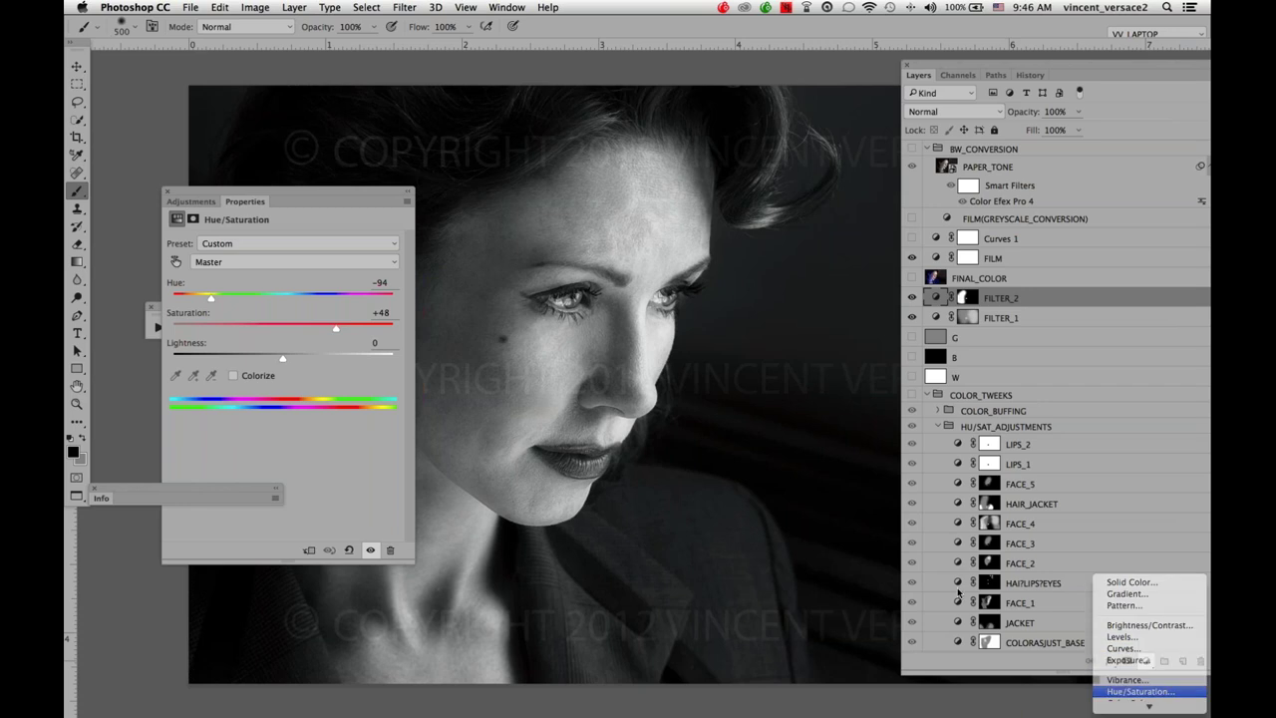
click(1121, 691)
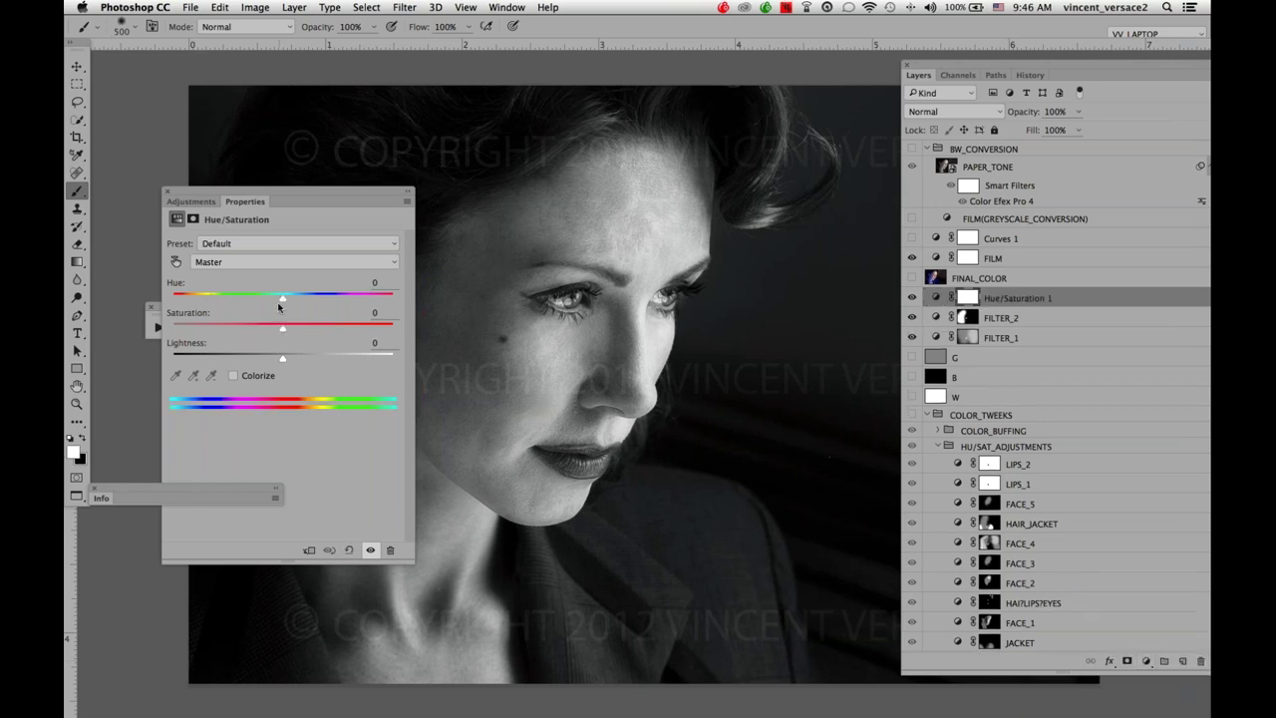
drag(282, 299, 356, 304)
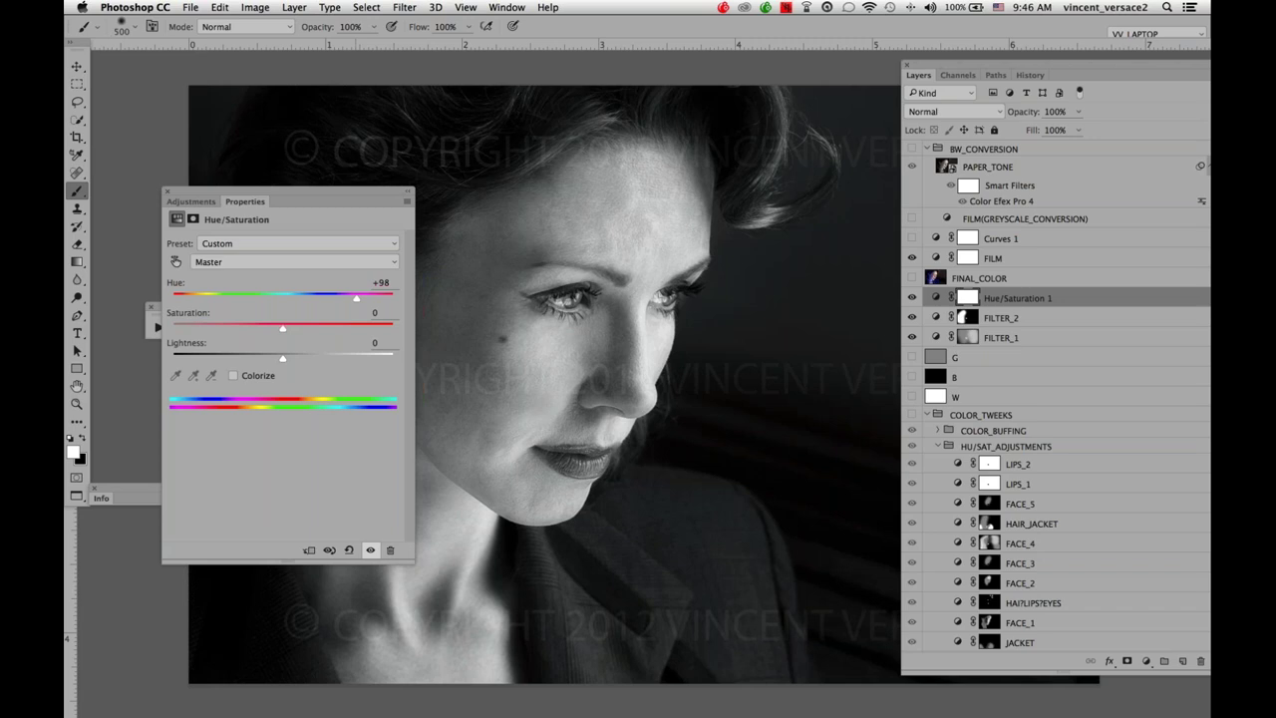
Invert the new adjustment's mask to black, paint white over the face with a 50% opacity brush, and view the portrait without panels.
key(super+i)
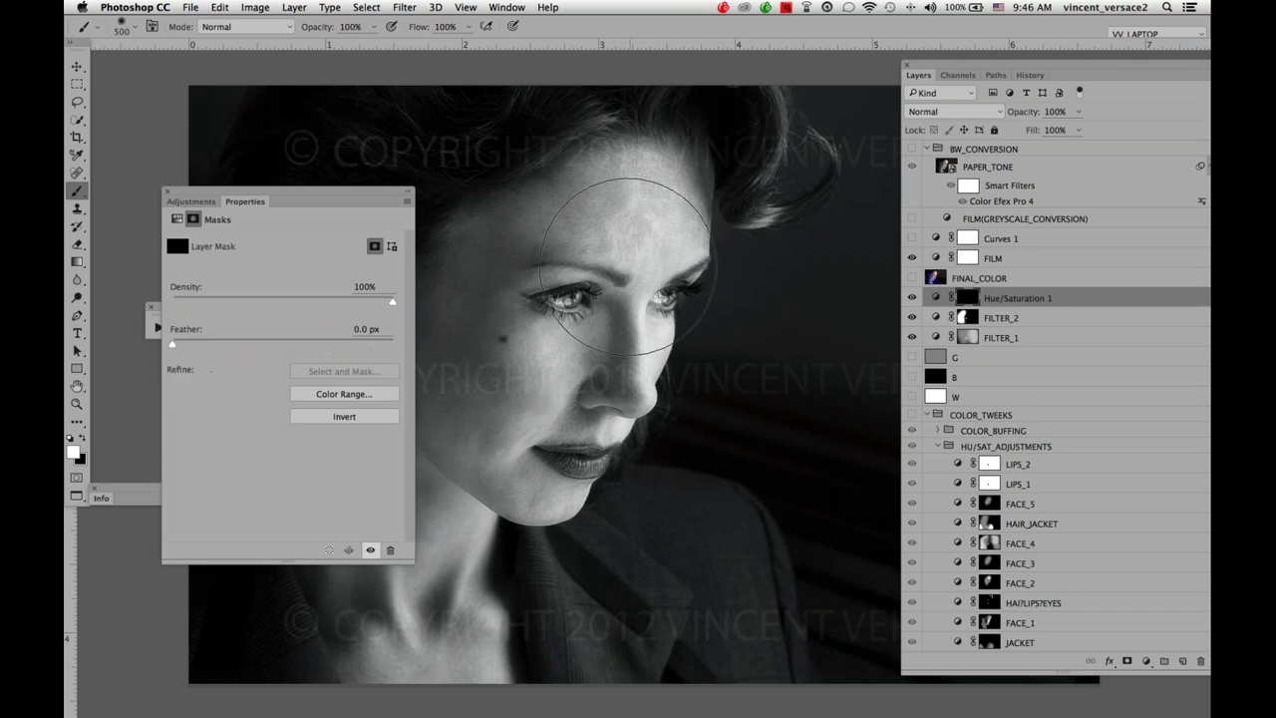
key(5)
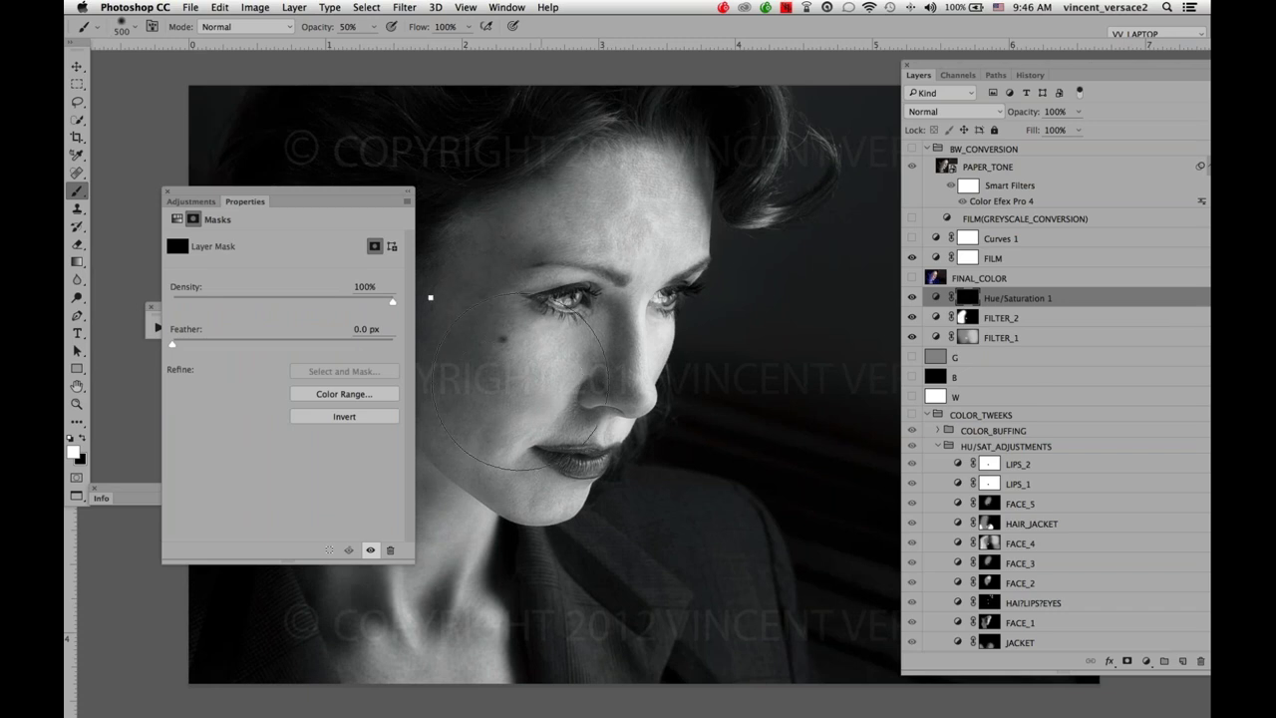
mouse_move(508, 366)
mouse_down()
mouse_move(523, 337)
mouse_move(590, 238)
mouse_move(593, 207)
mouse_up()
key(Tab)
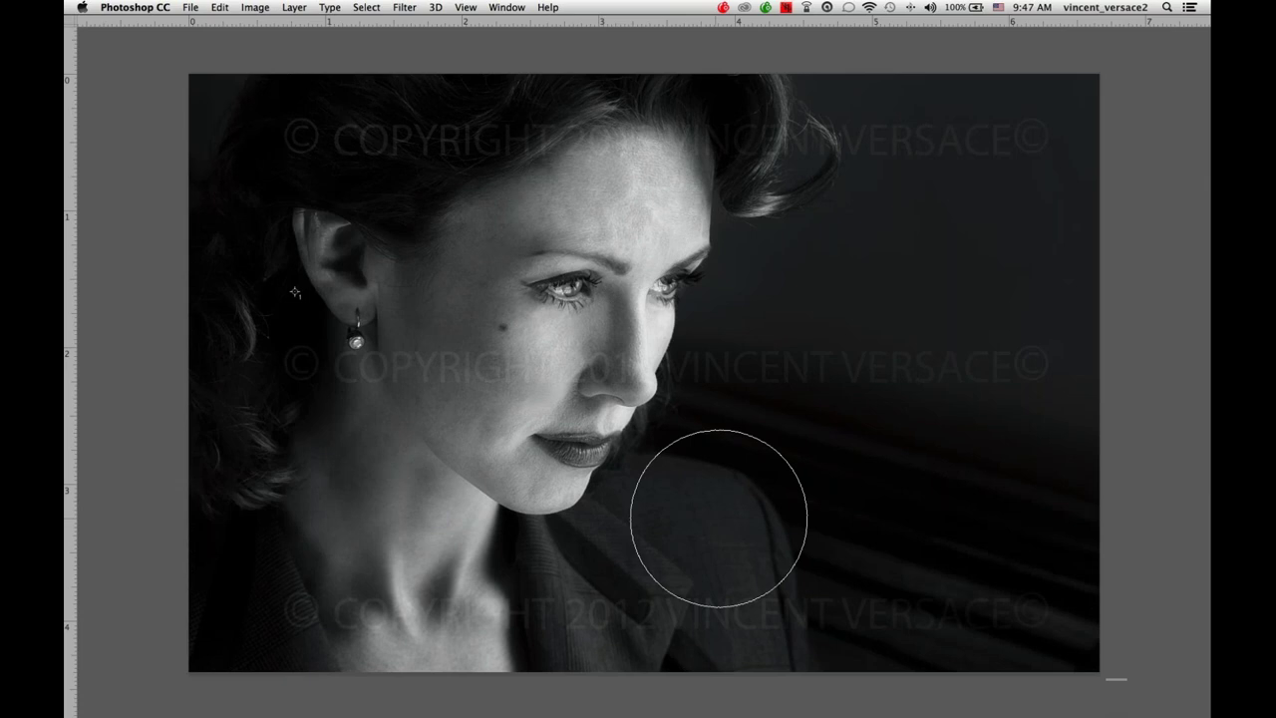
key(Tab)
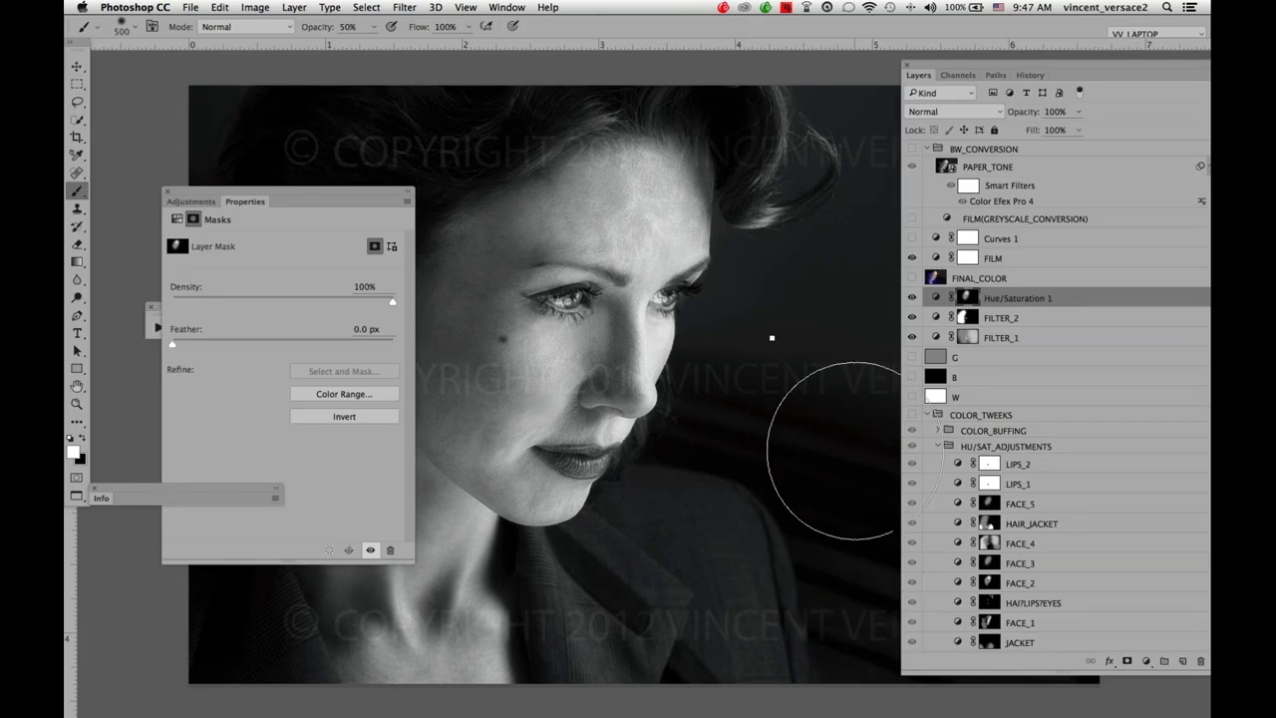
Hide the FILM layer and examine the filter colors on the portrait without the panels.
click(912, 258)
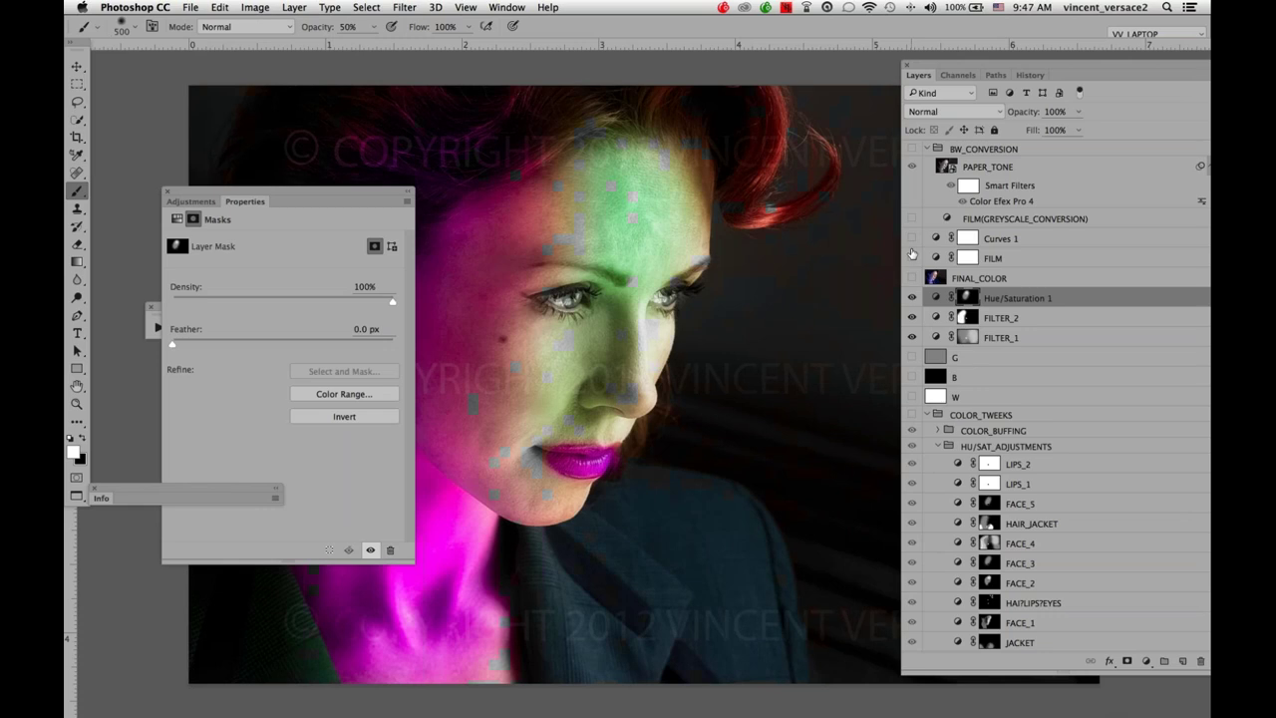
key(Tab)
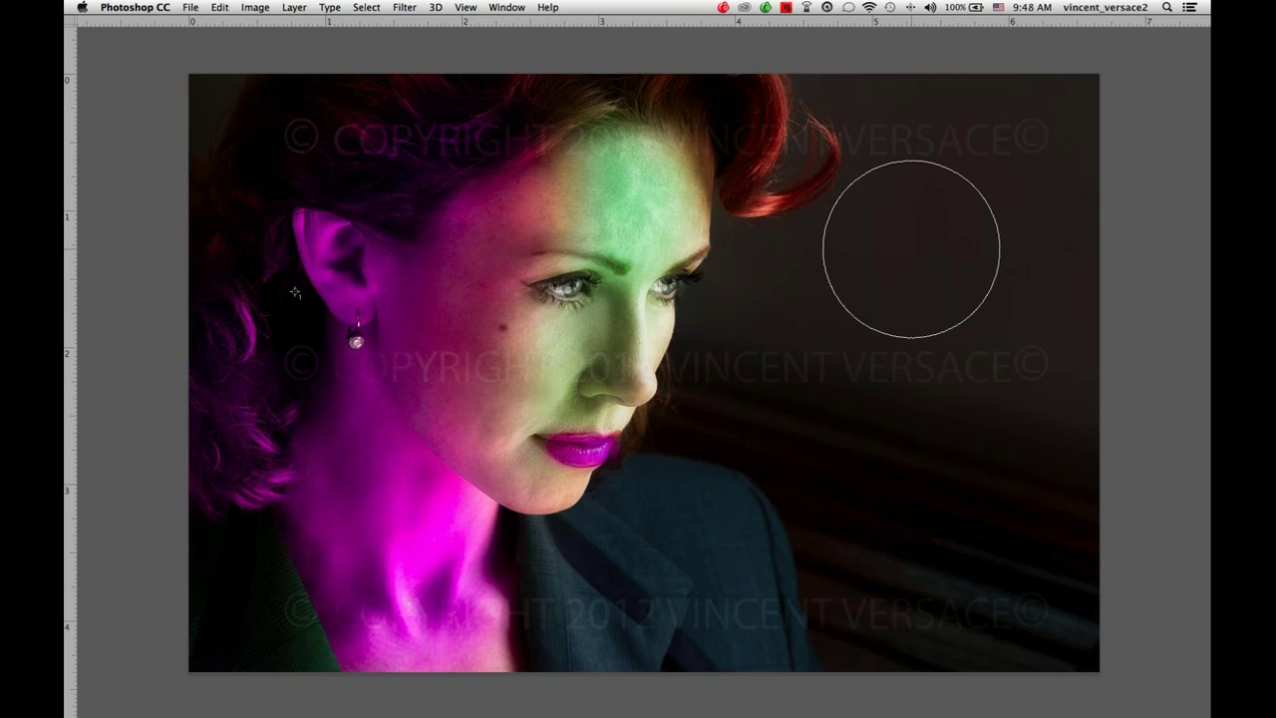
key(Tab)
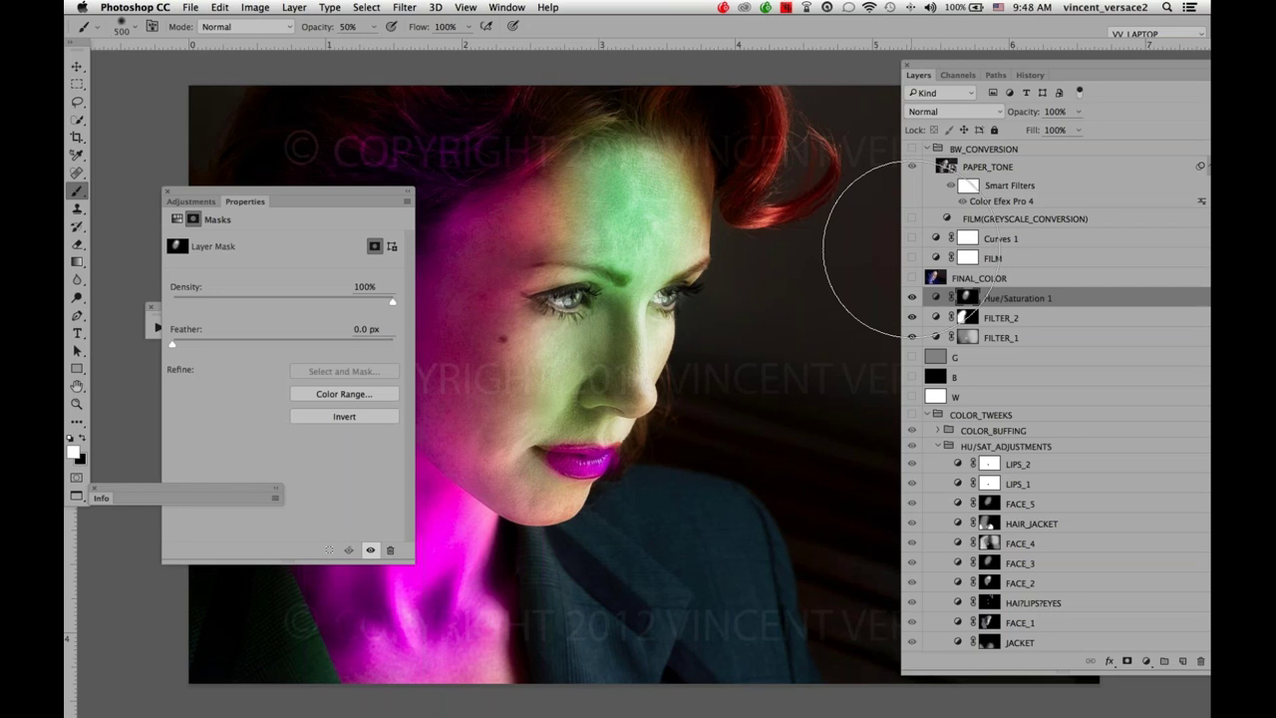
Rename the top Hue/Saturation layer as FILTER_3 and show the FILM layer again.
click(996, 302)
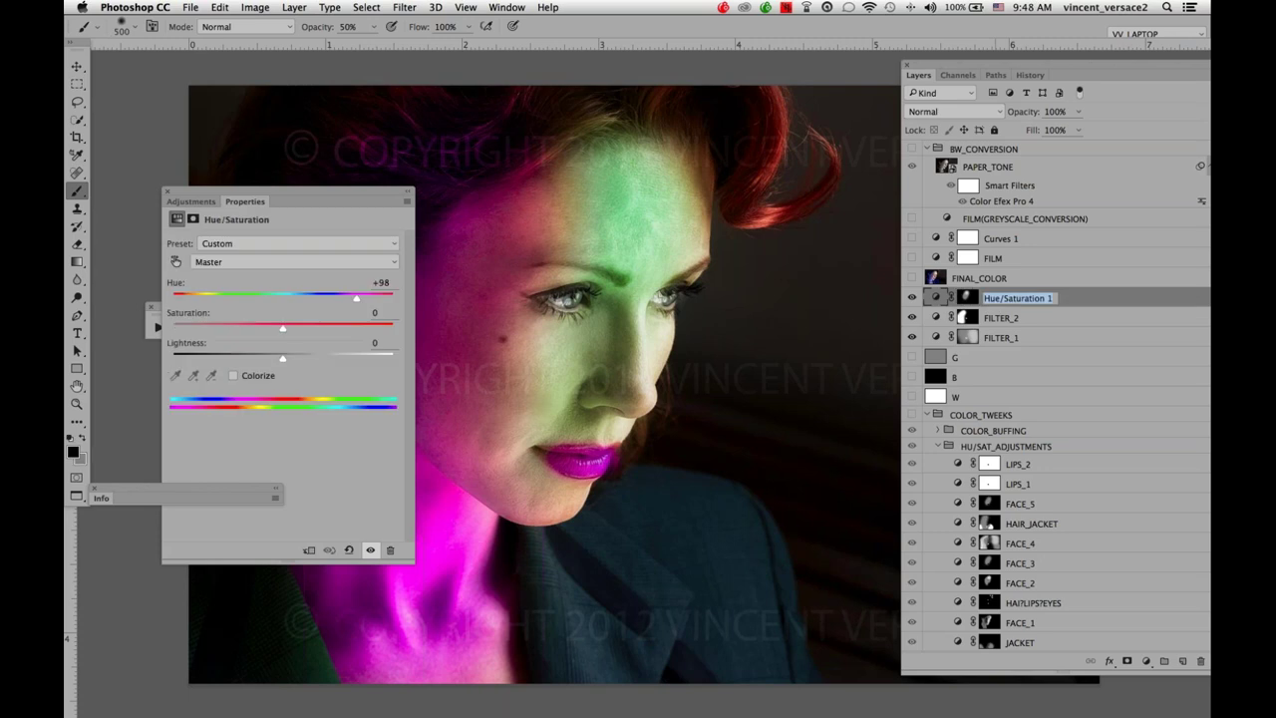
double_click(995, 299)
text(FILTER_3)
click(911, 258)
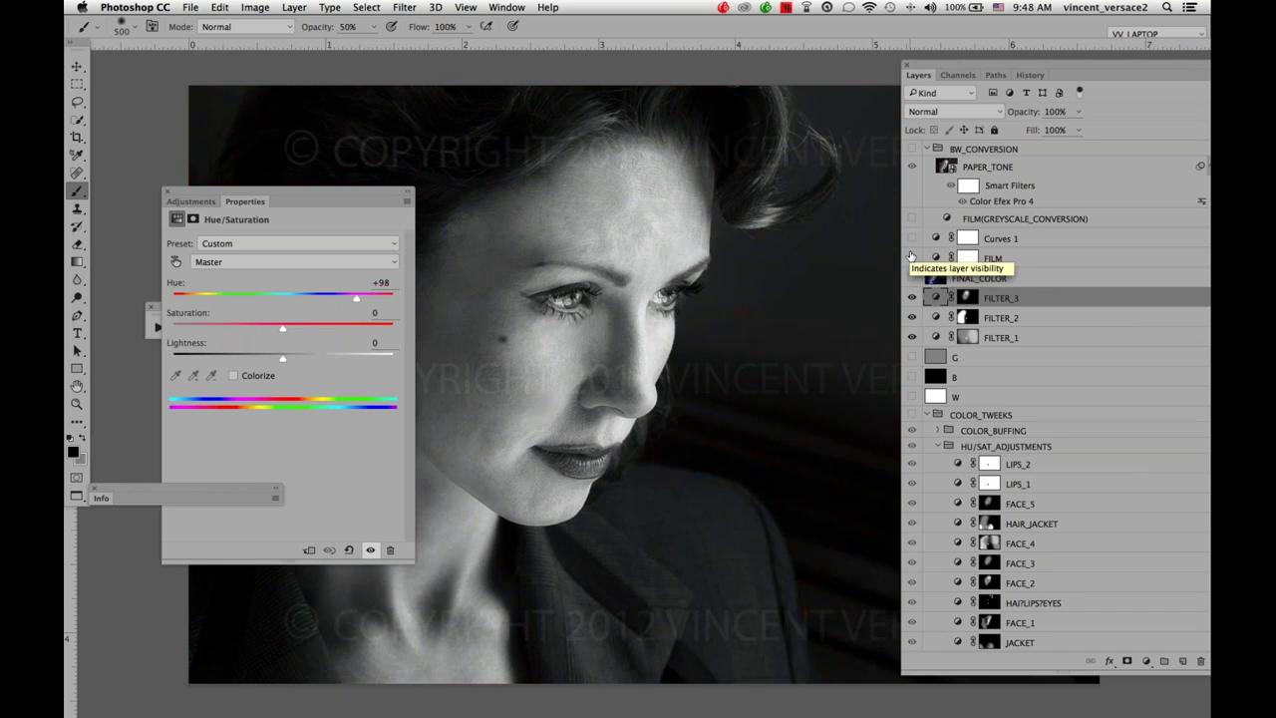
Examine the black-and-white portrait without panels in full-screen mode and in the standard window view.
key(Tab)
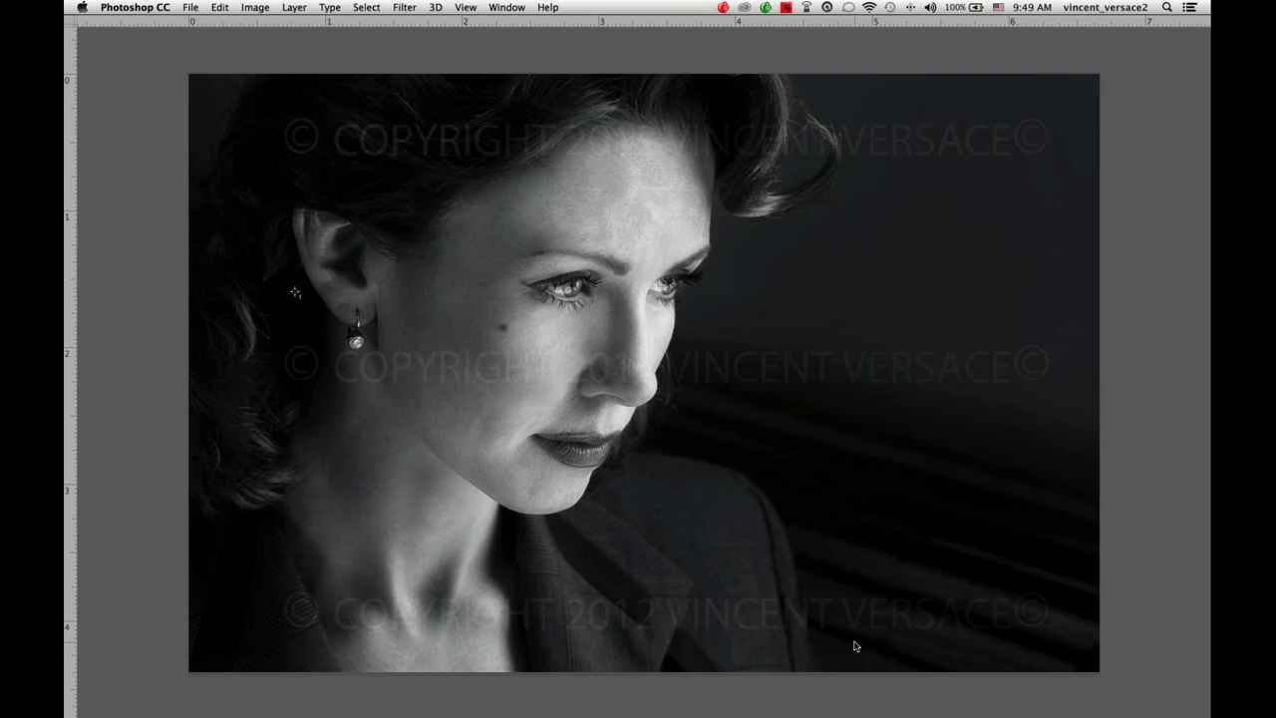
click(738, 614)
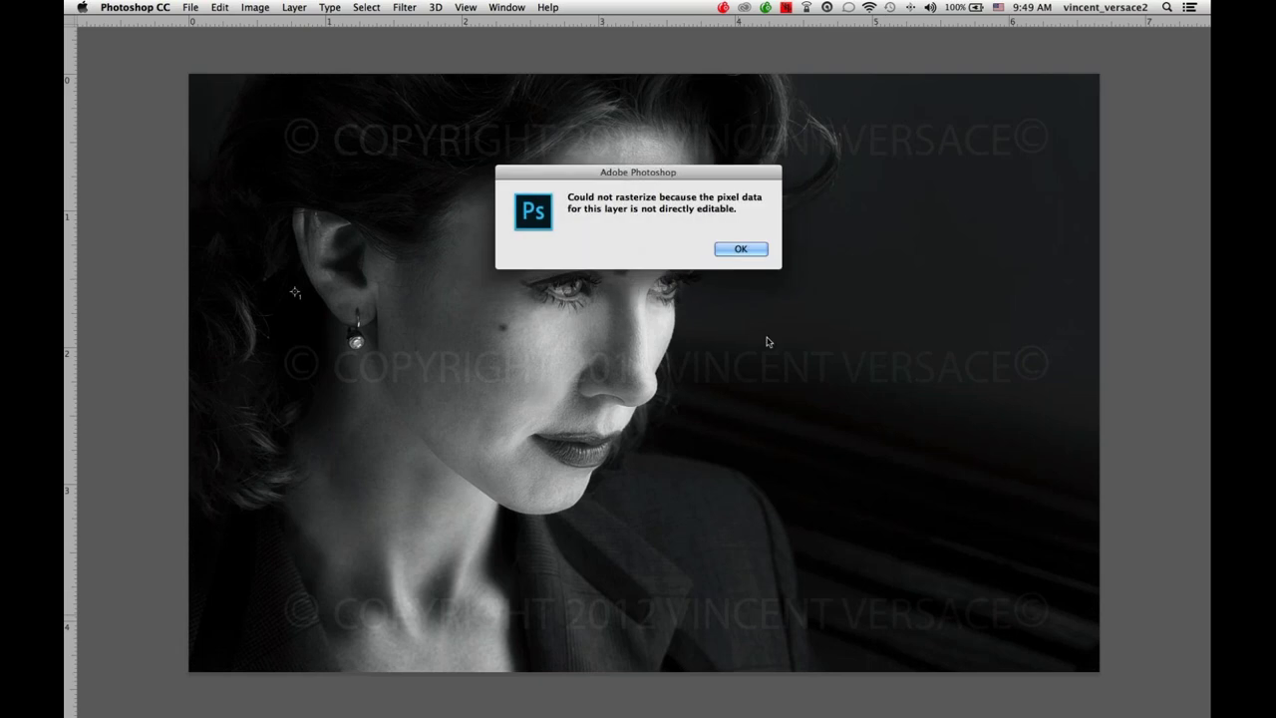
click(750, 249)
key(f)
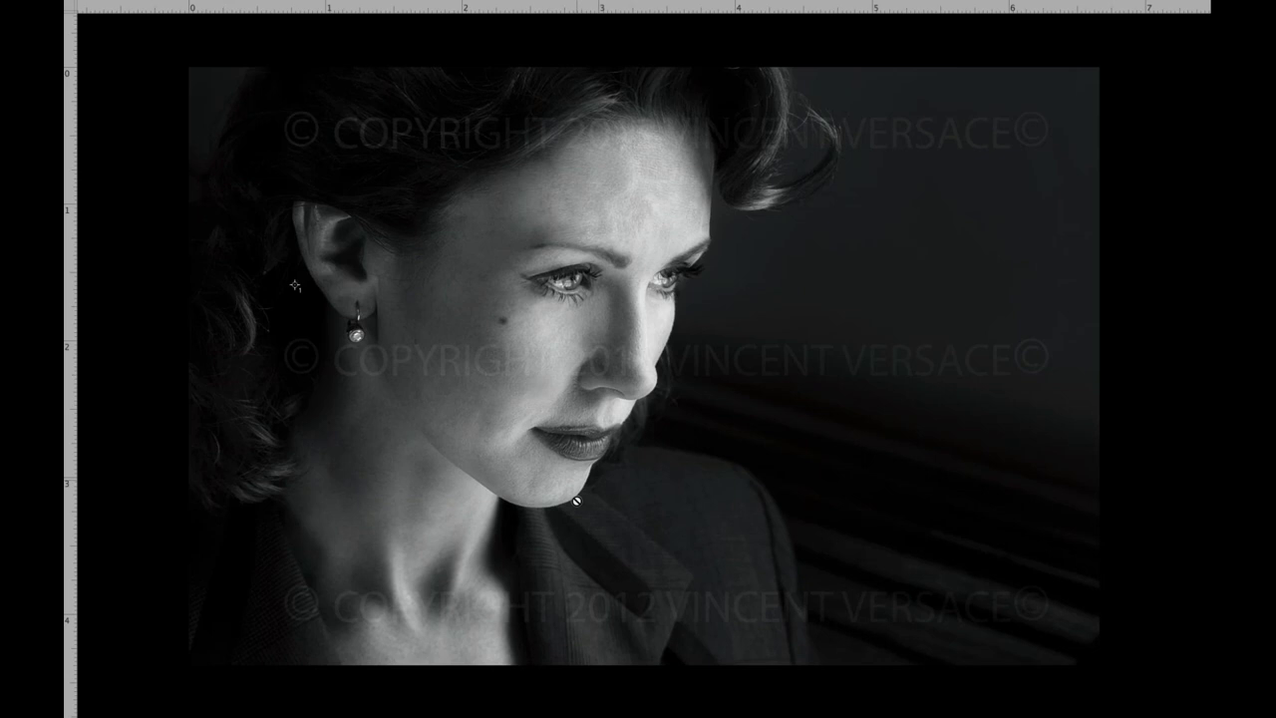
key(f)
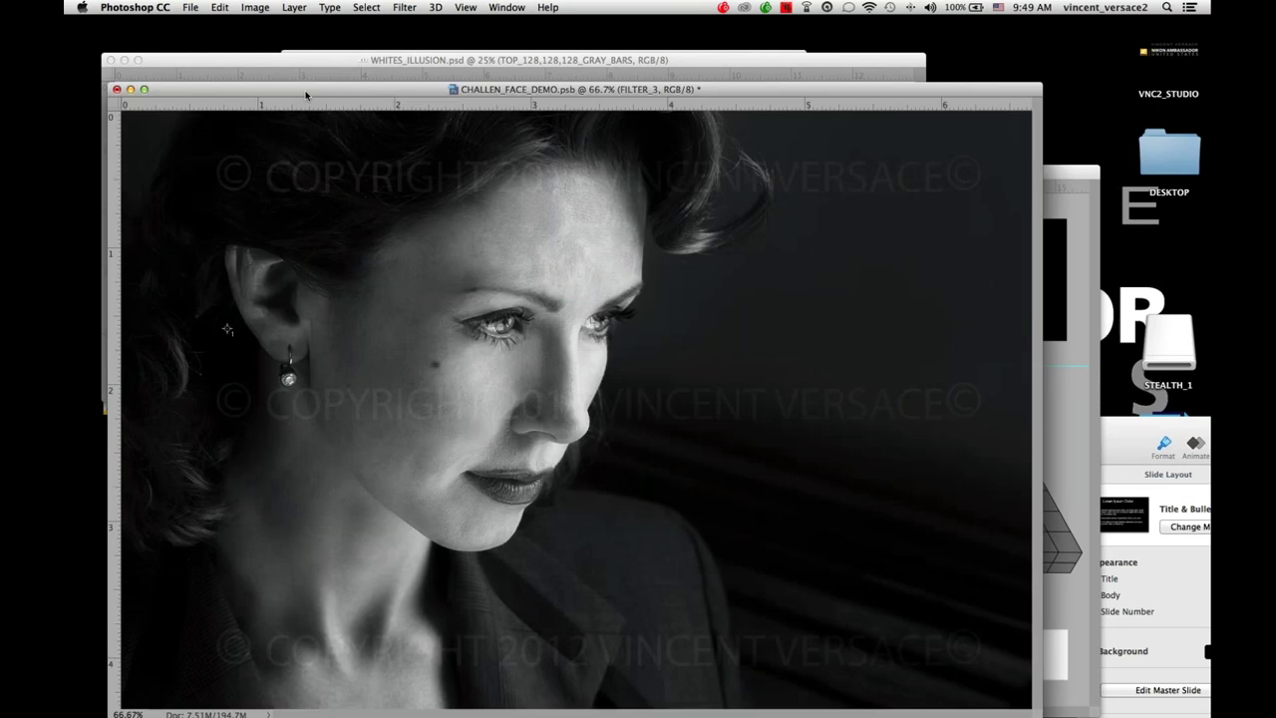
key(Tab)
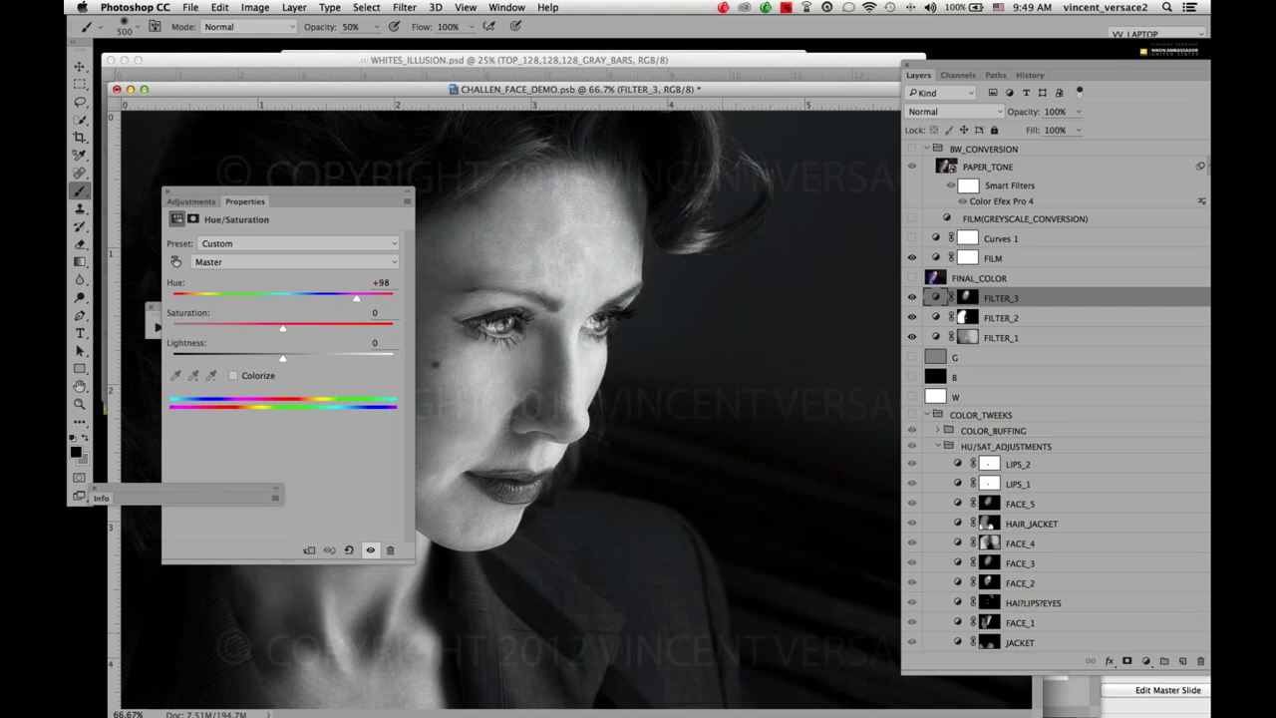
click(706, 563)
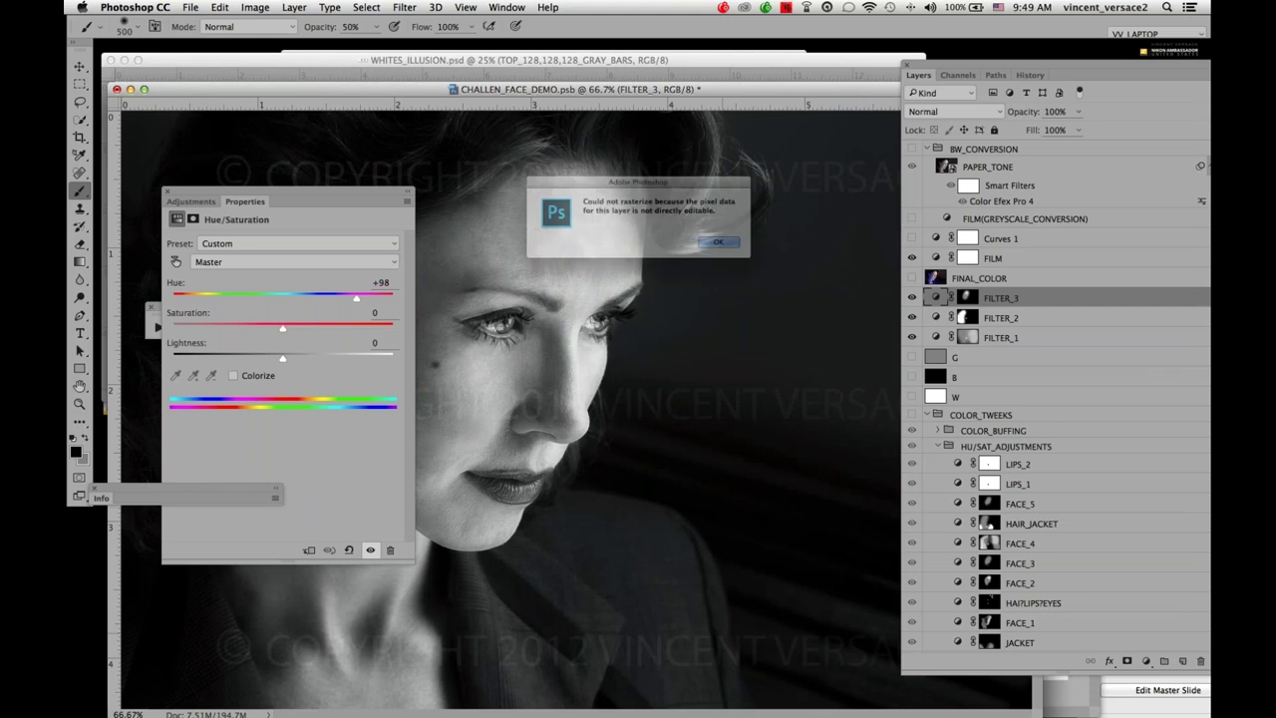
click(739, 251)
key(Tab)
key(Tab)
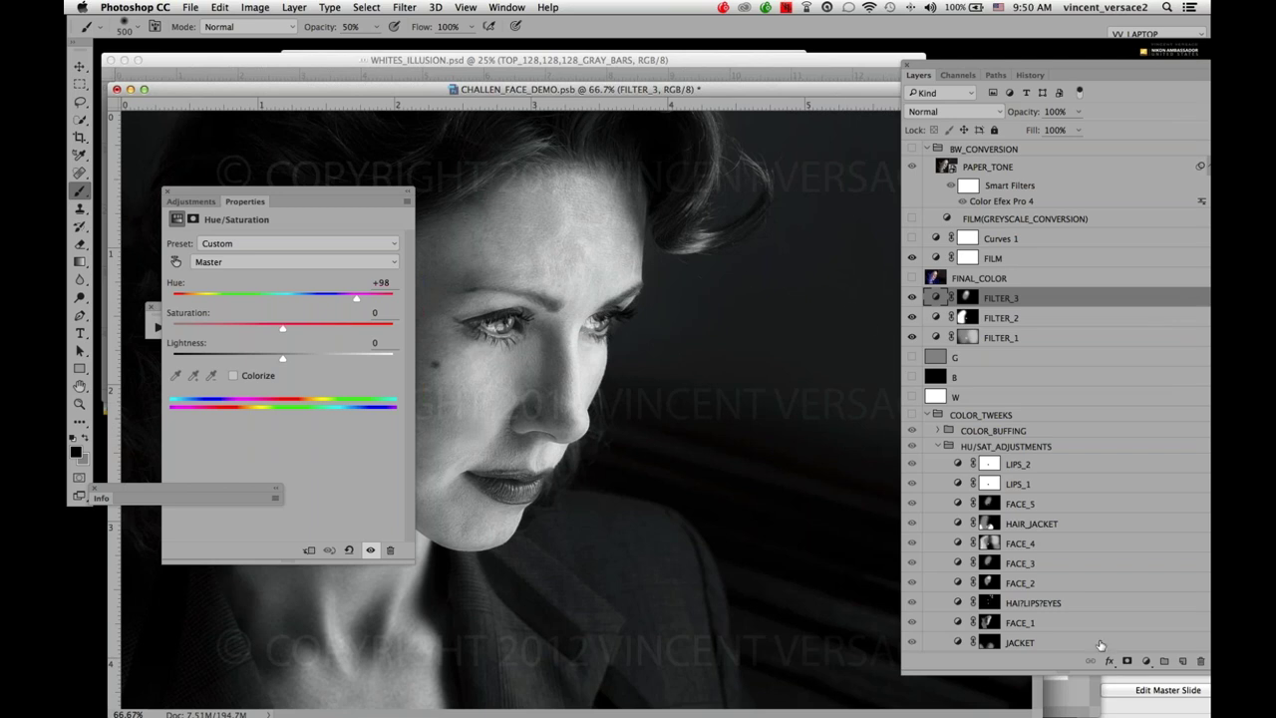
Add a Curves adjustment layer above FILTER_3 using the Strong Contrast (RGB) preset.
click(1147, 661)
mouse_move(1149, 704)
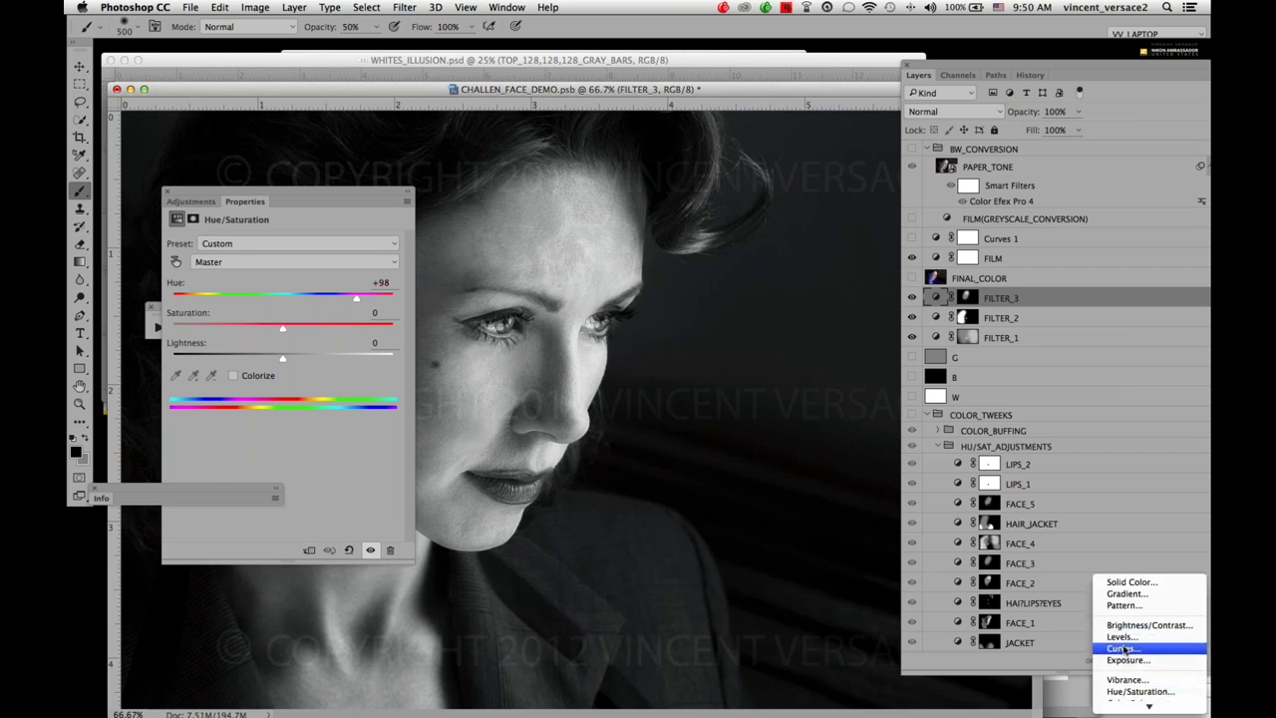
click(1124, 649)
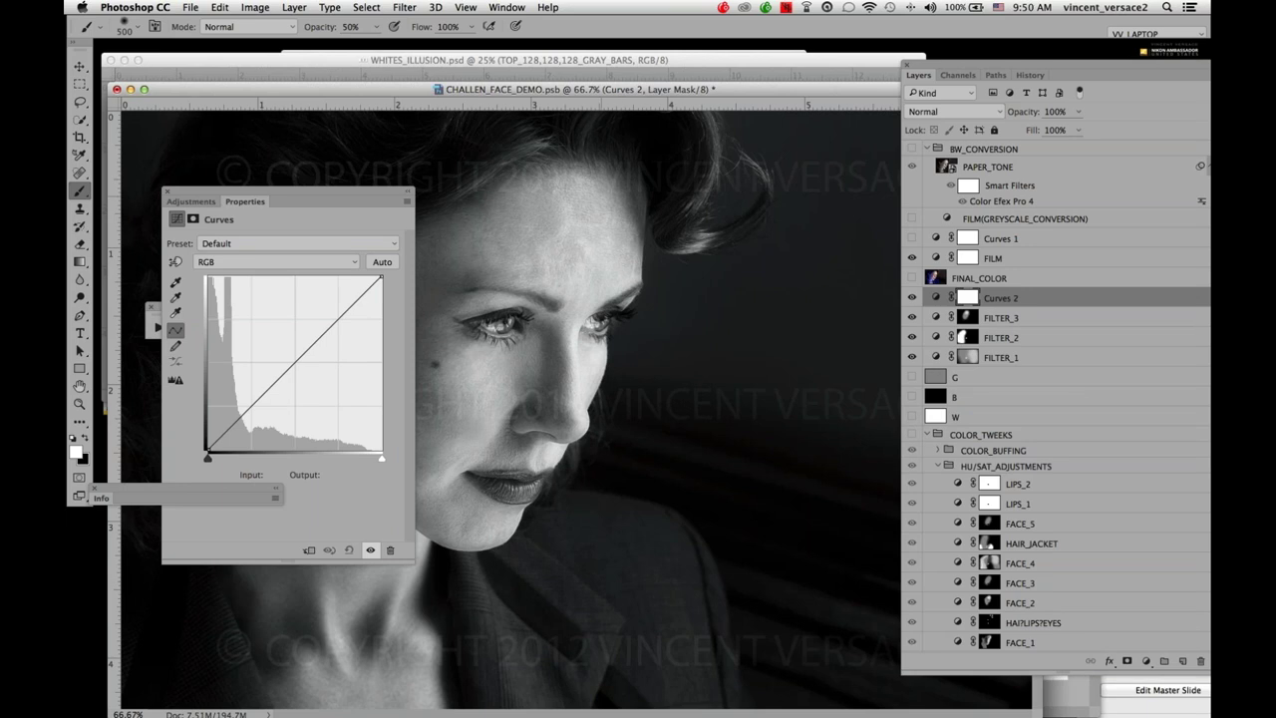
click(236, 247)
click(244, 343)
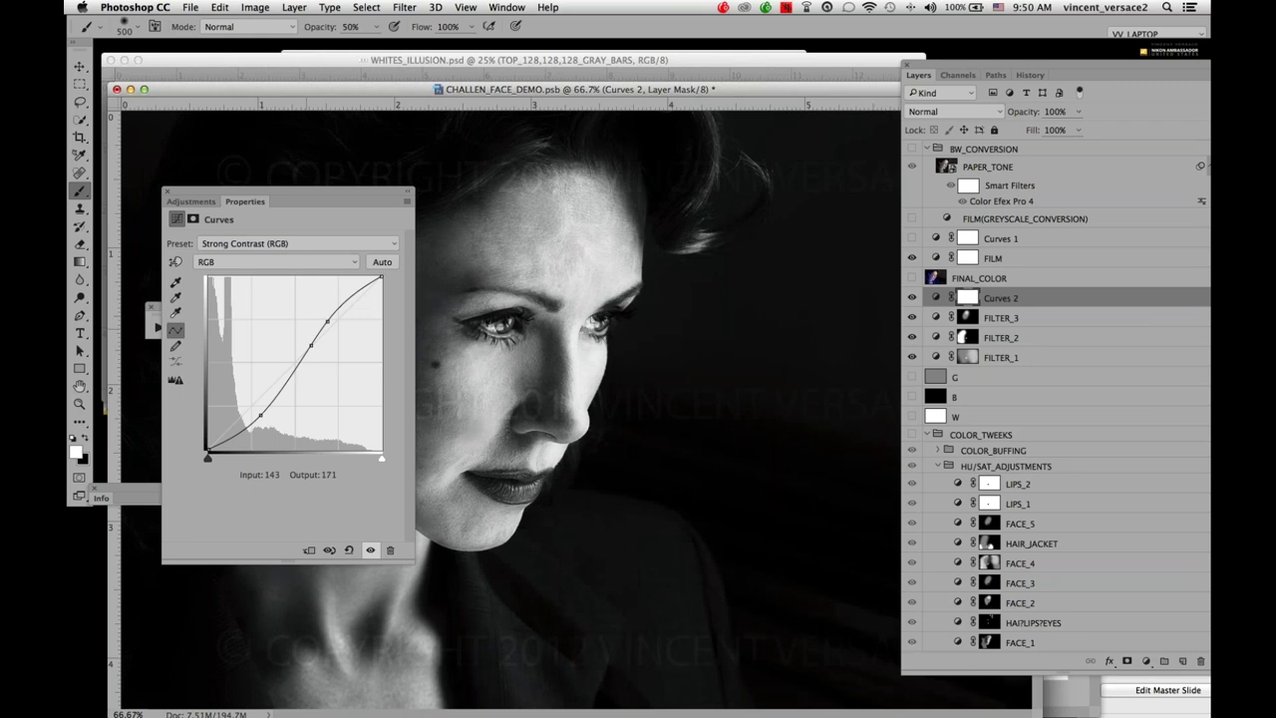
Set the new Curves layer's blend mode to Screen, then duplicate it and set the duplicate to Multiply.
click(953, 111)
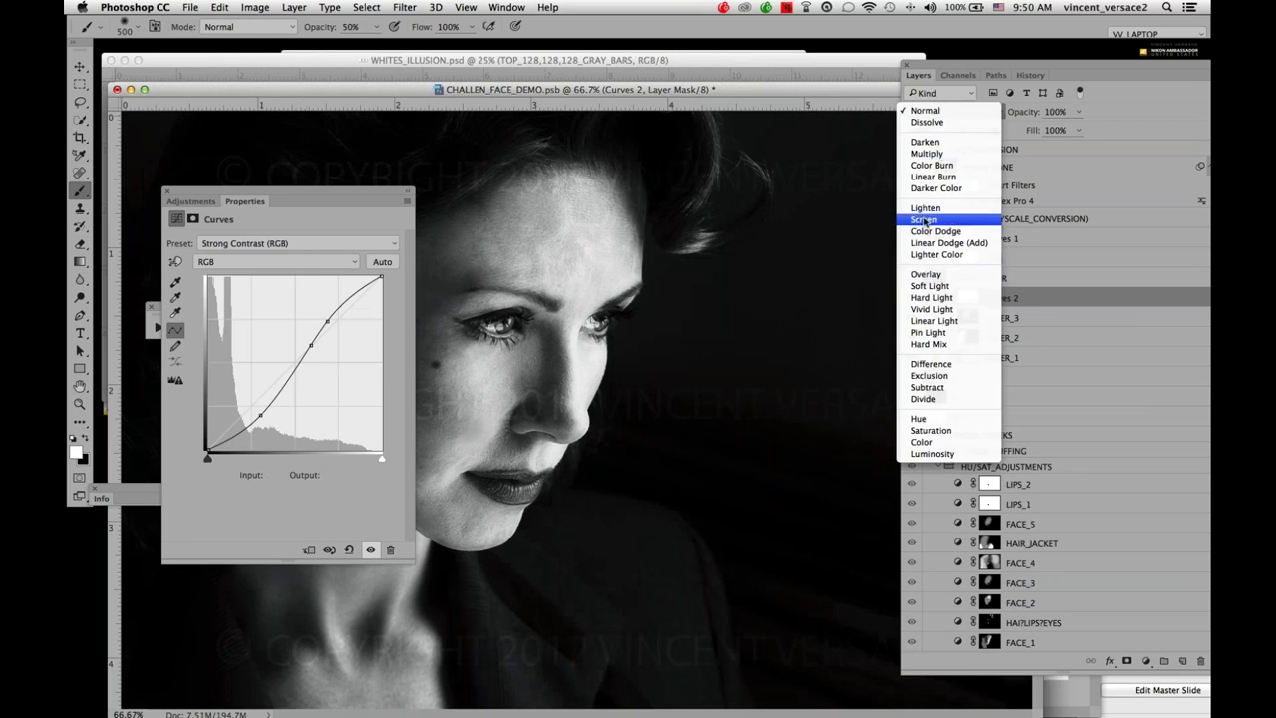
click(924, 220)
key(super+j)
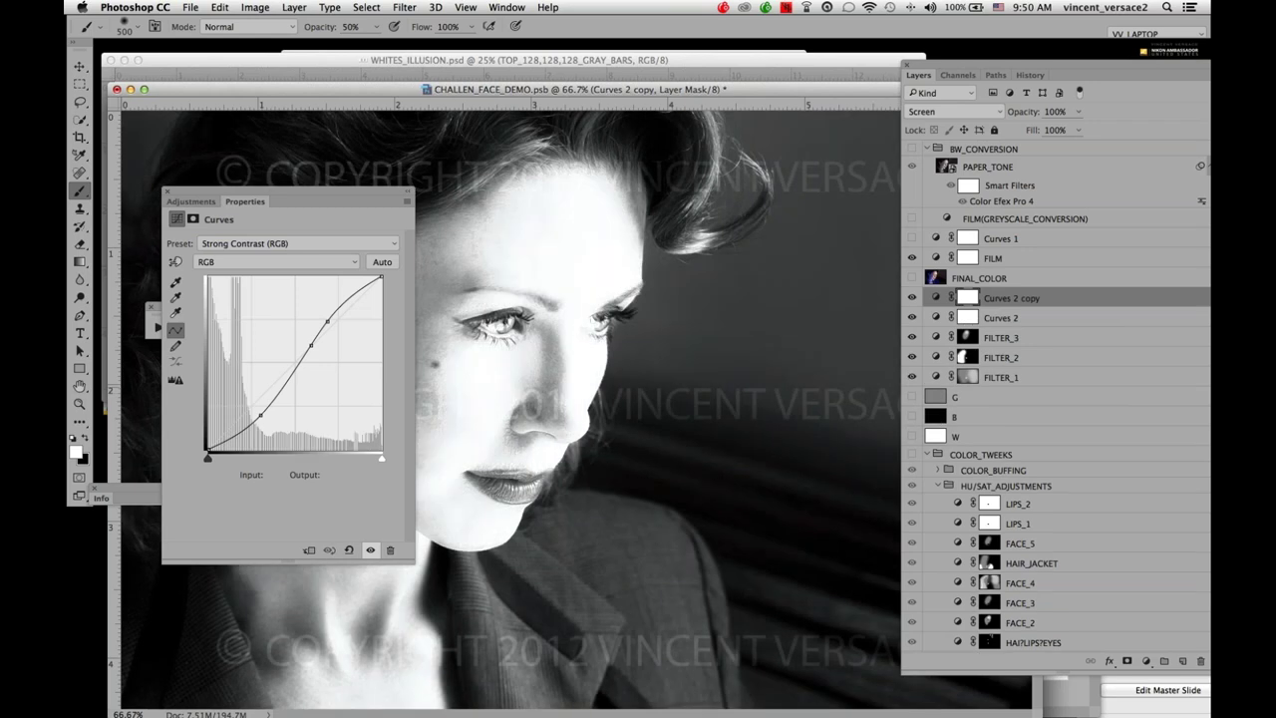
click(930, 116)
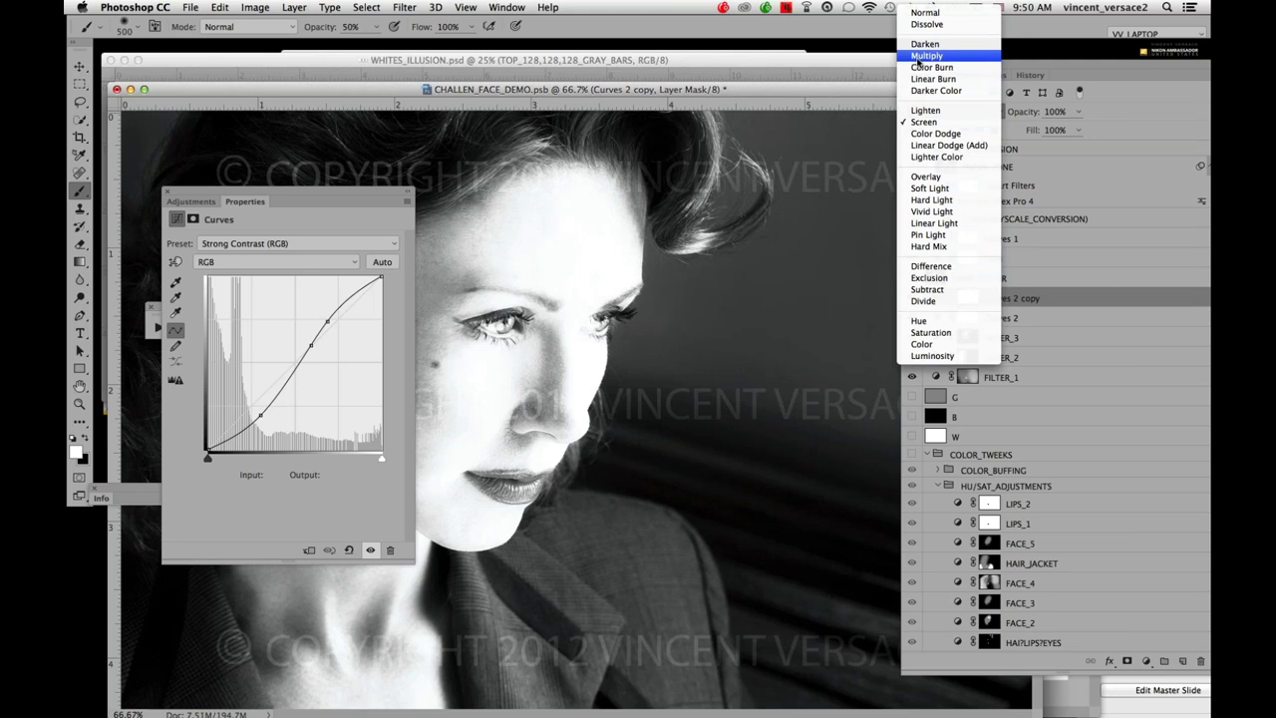
click(917, 61)
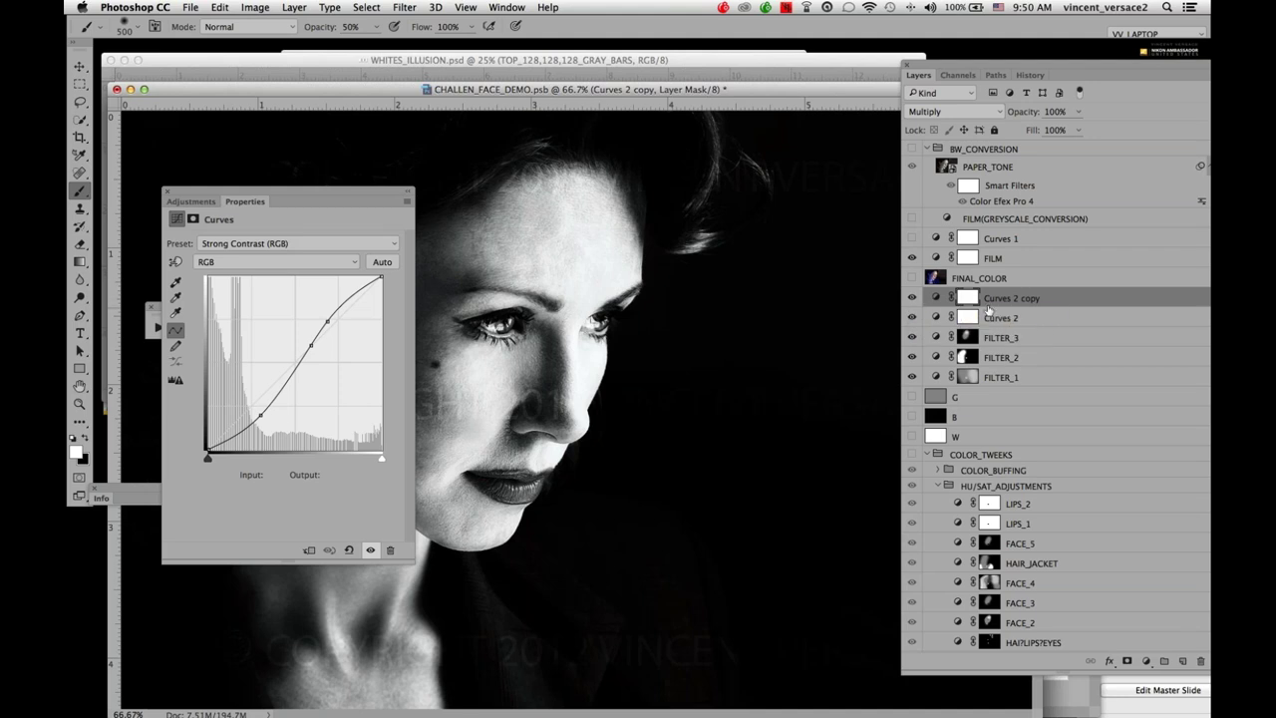
Rename the Multiply Curves layer as MULT and the Screen Curves layer as SCREEN.
double_click(992, 300)
text(MU)
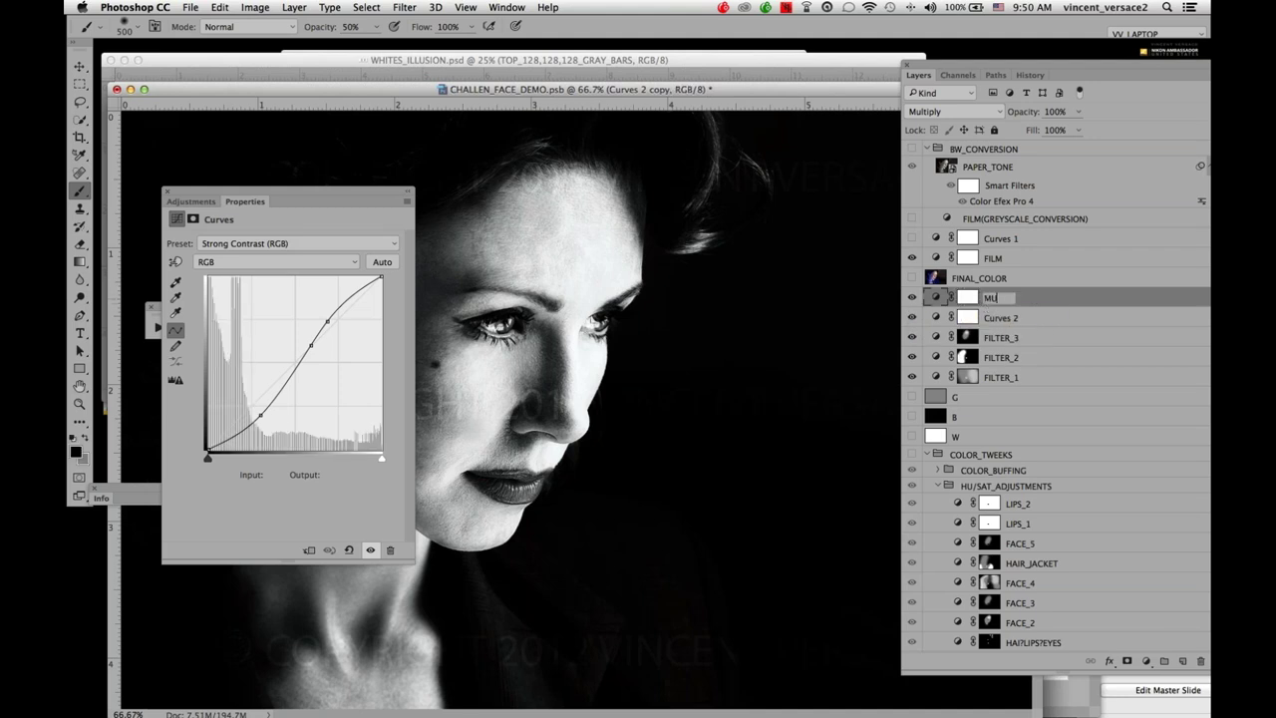
text(LT)
key(Tab)
text(SCREEN)
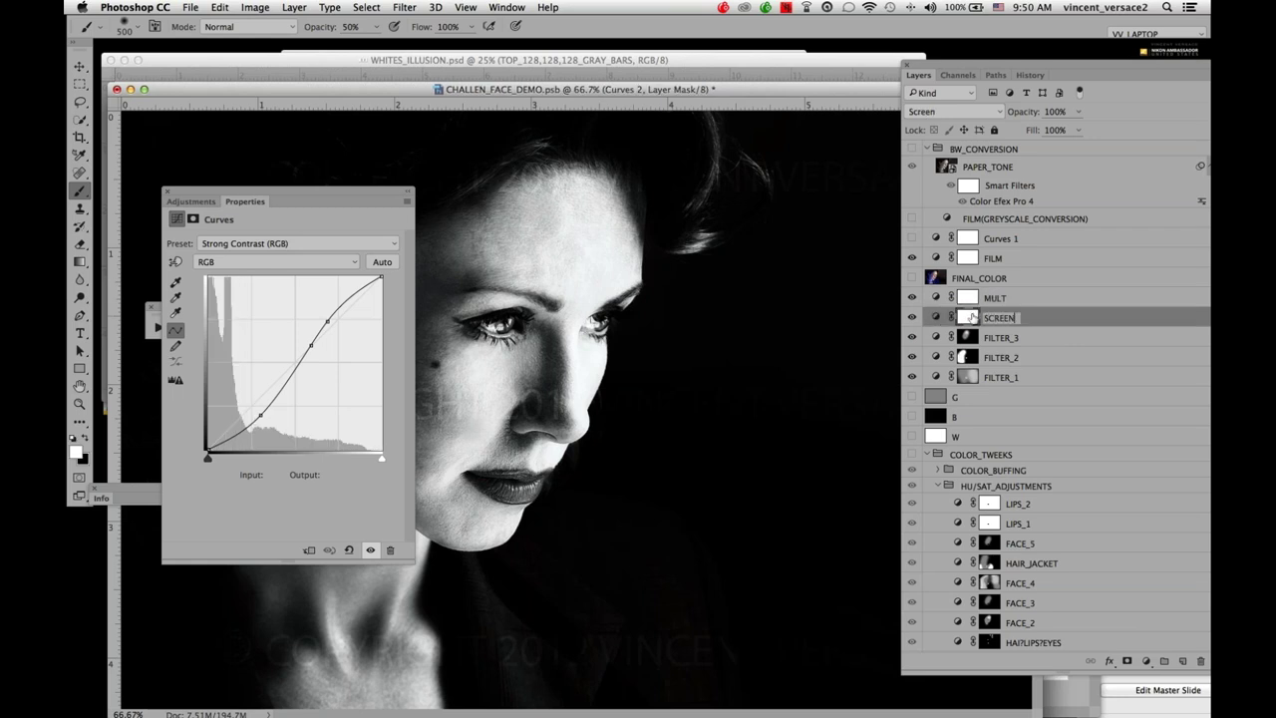
key(Return)
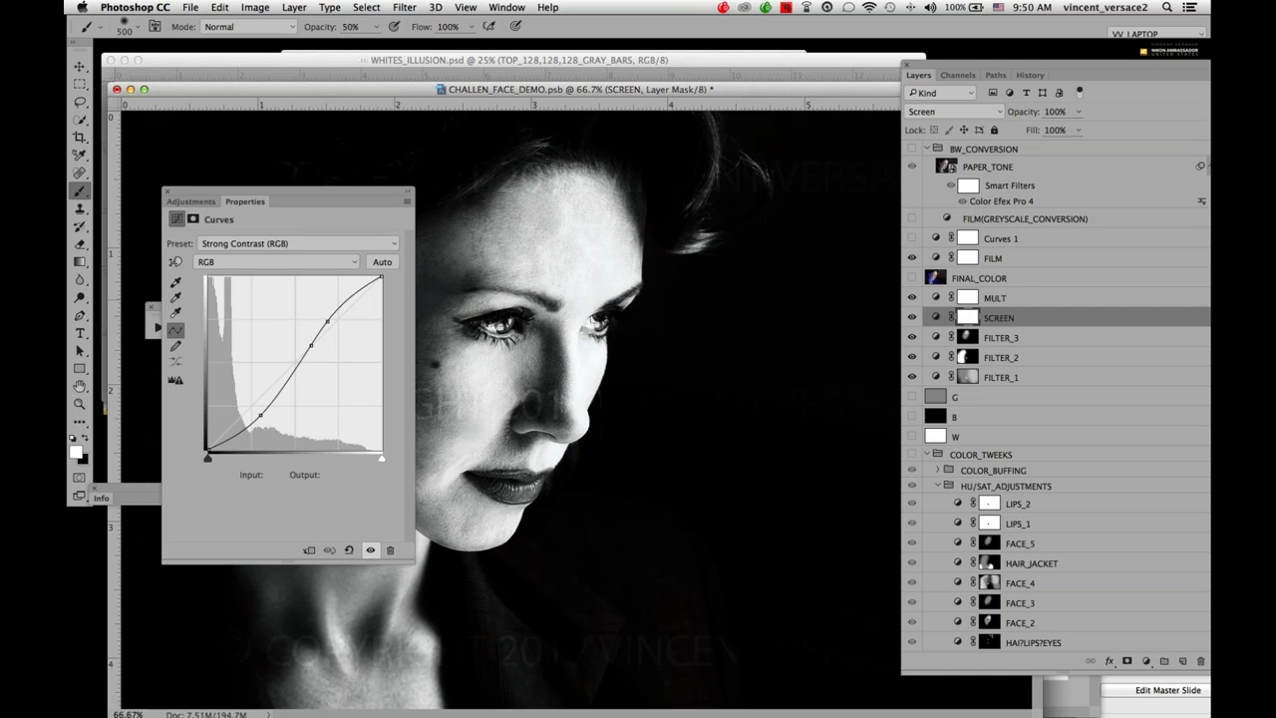
Select the MULT layer's mask and hide the MULT and SCREEN layers.
click(960, 301)
click(912, 298)
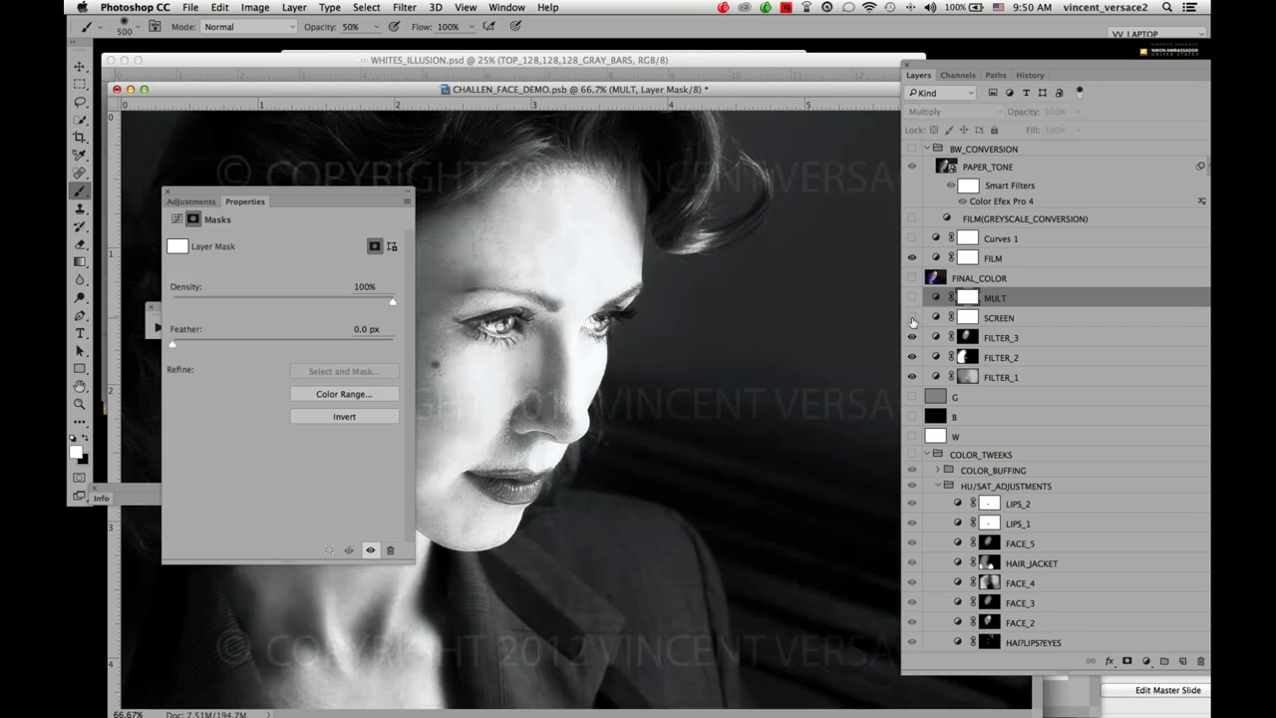
Put the portrait in full-screen view with the menu bar and view it without panels, with the SCREEN layer hidden.
click(912, 317)
key(Tab)
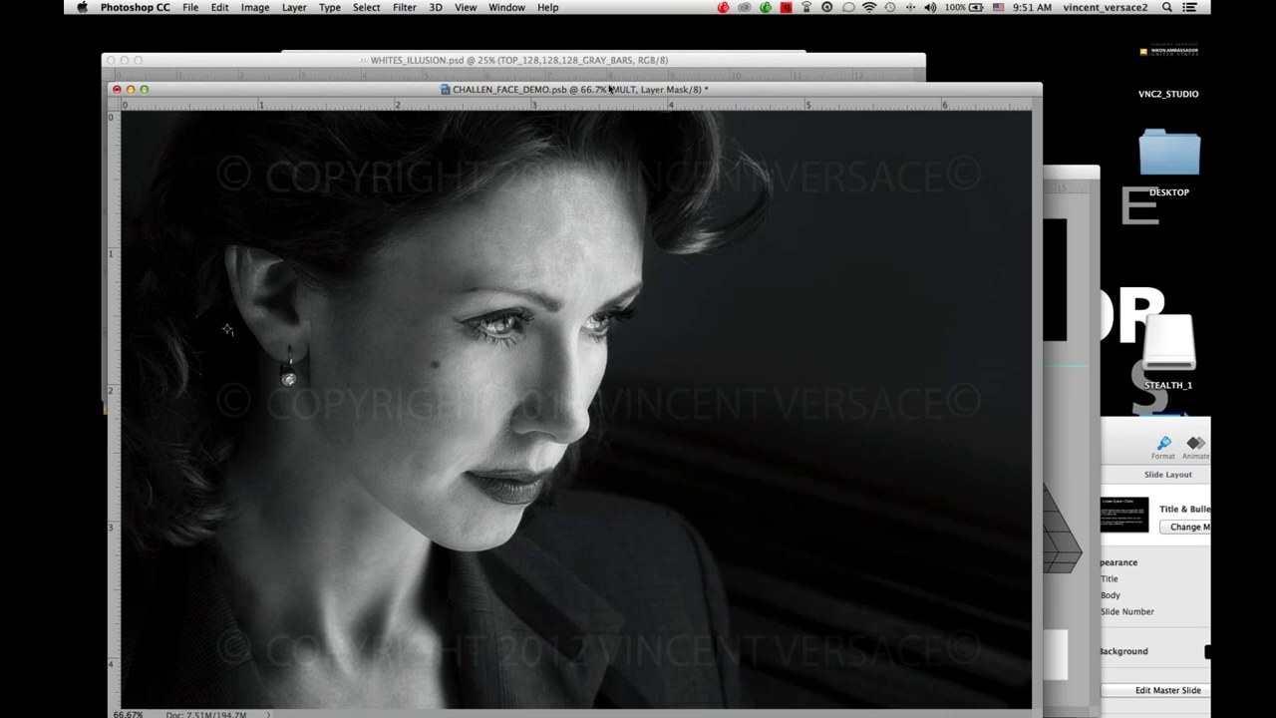
key(f)
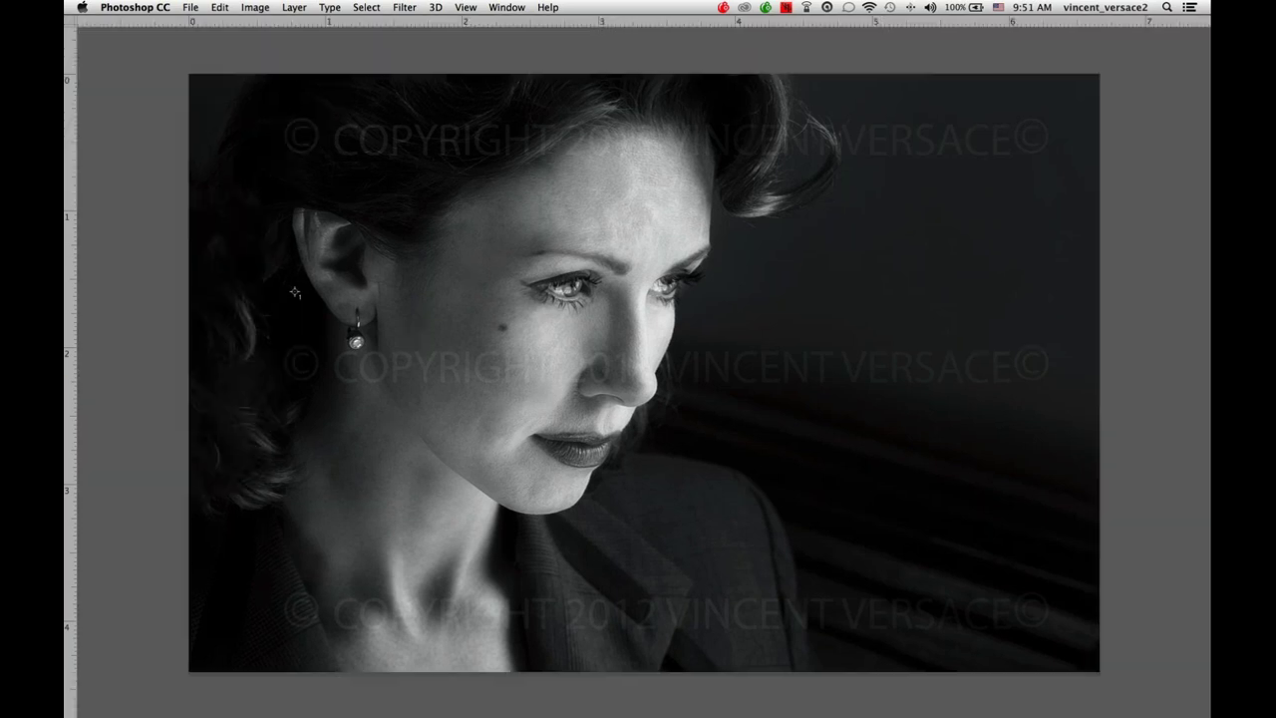
drag(522, 124, 464, 124)
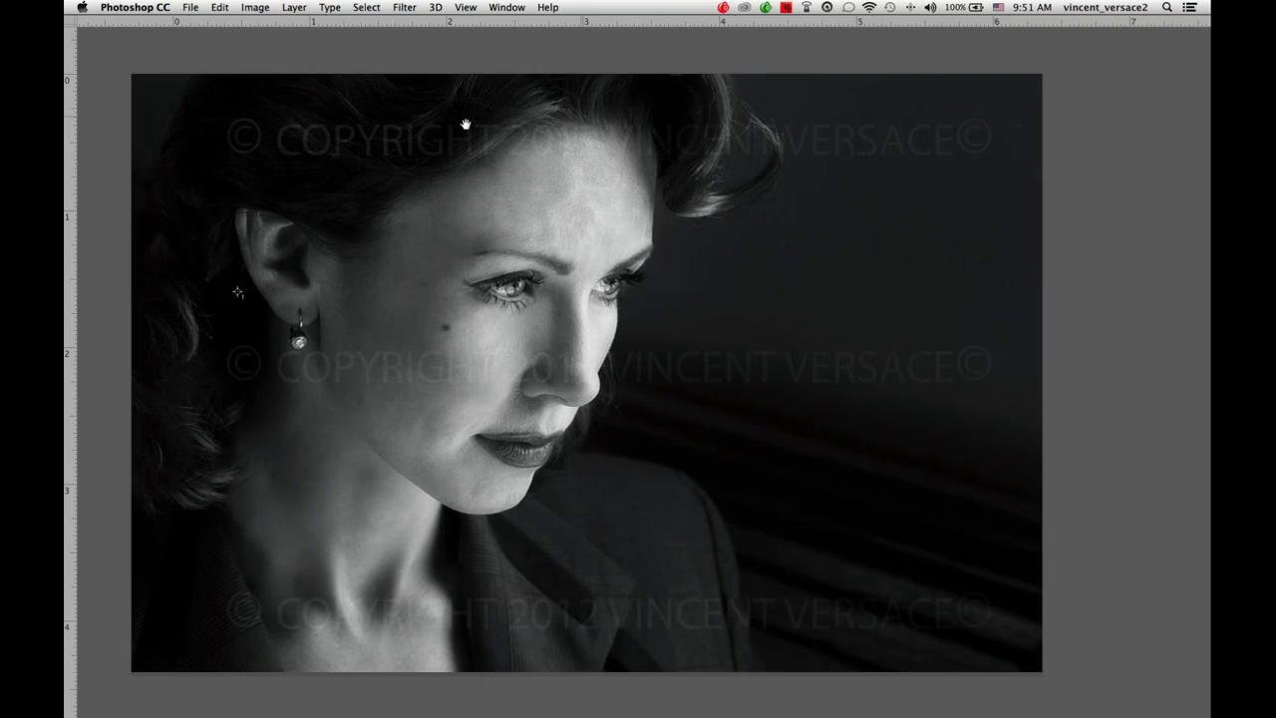
key(Tab)
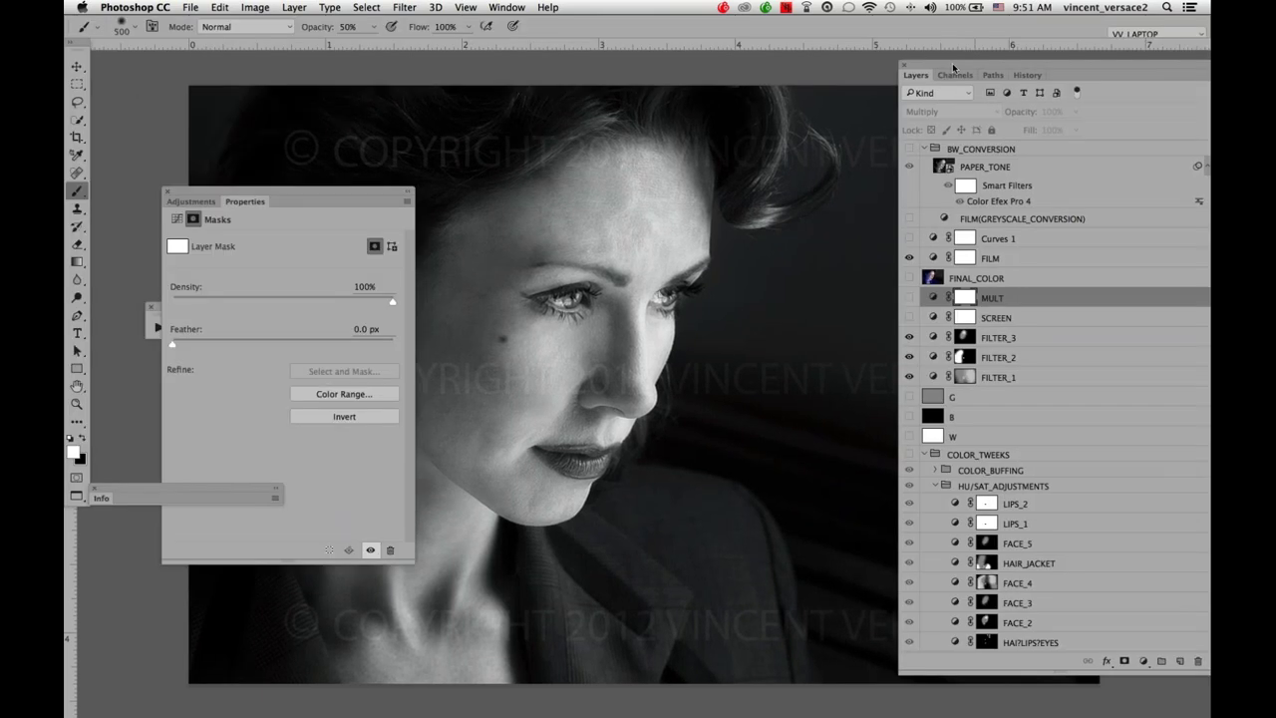
Check the blend modes of the FILM and FILTER_3 layers, leaving FILTER_3 selected.
drag(975, 65, 688, 58)
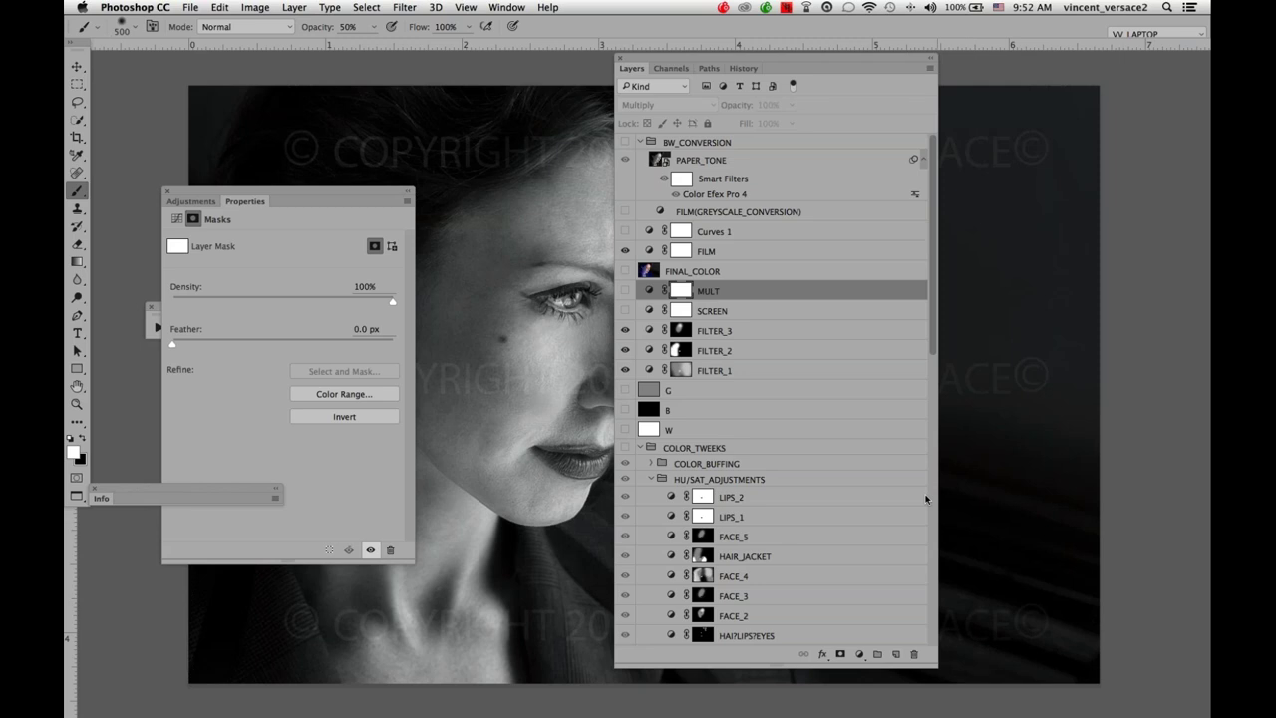
click(705, 256)
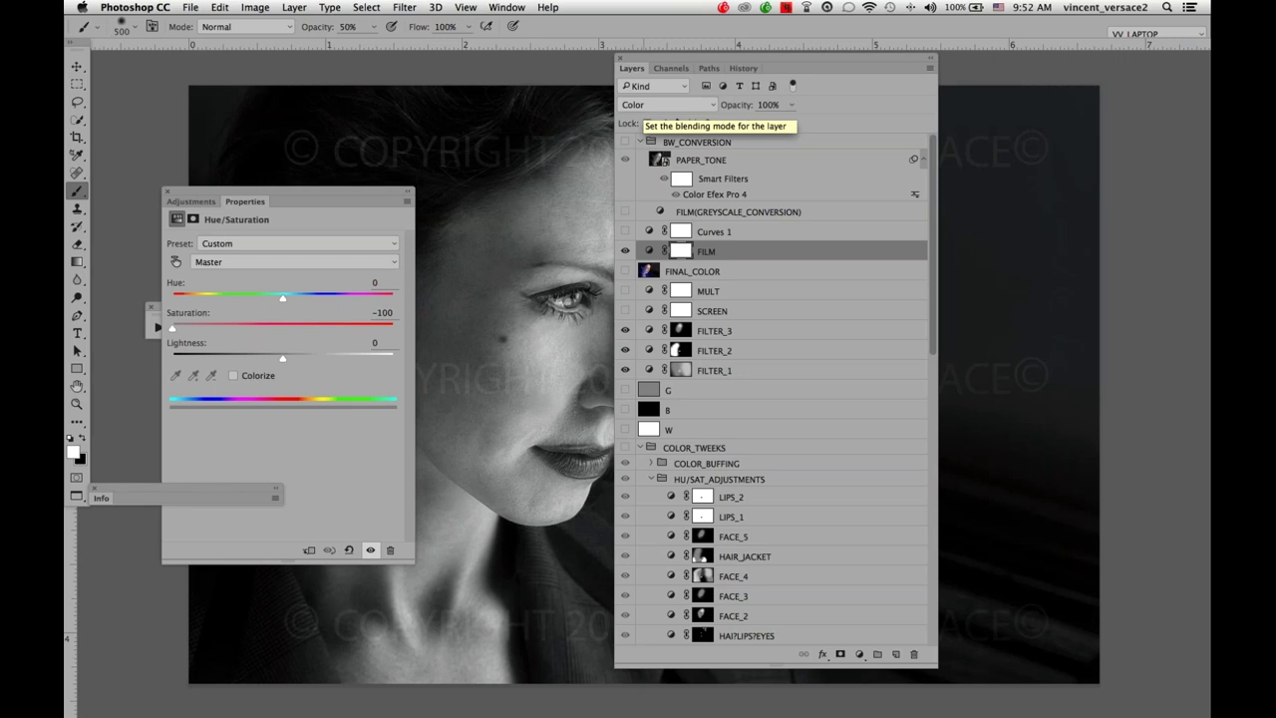
click(709, 335)
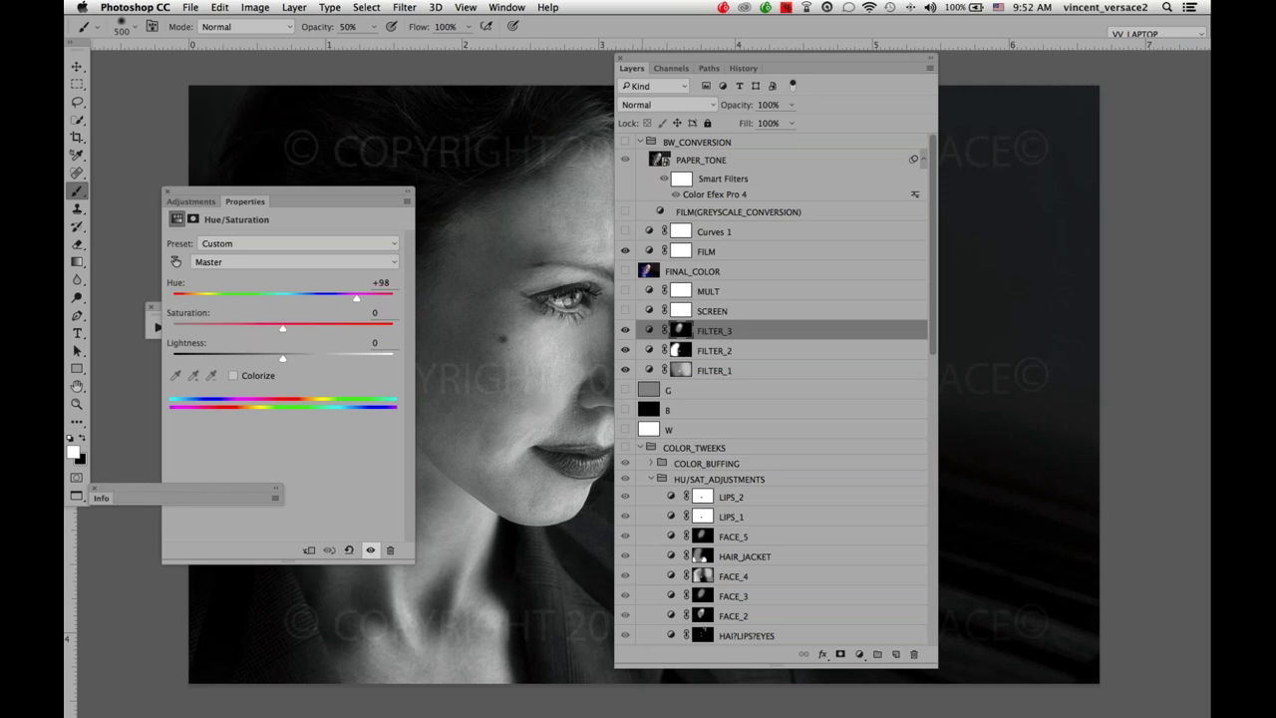
Try the Color blend mode on the FILTER_3 layer, and return it to Normal.
drag(778, 58, 851, 58)
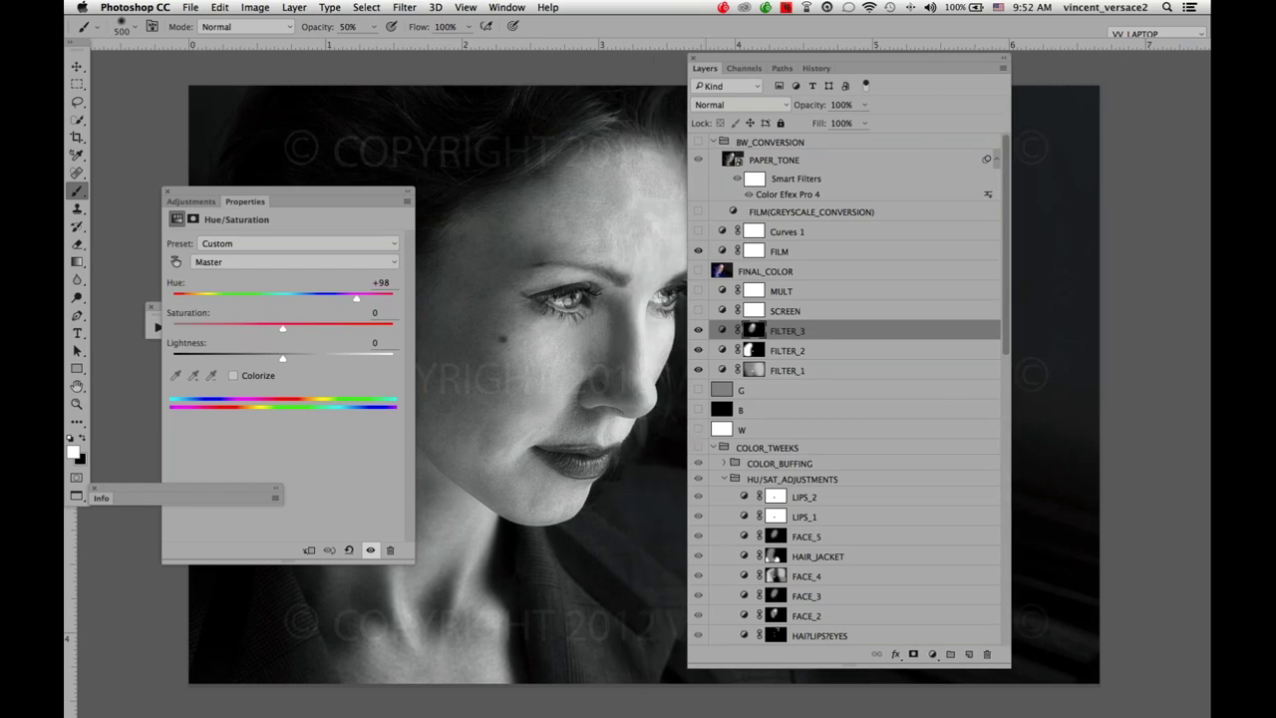
click(724, 105)
click(724, 436)
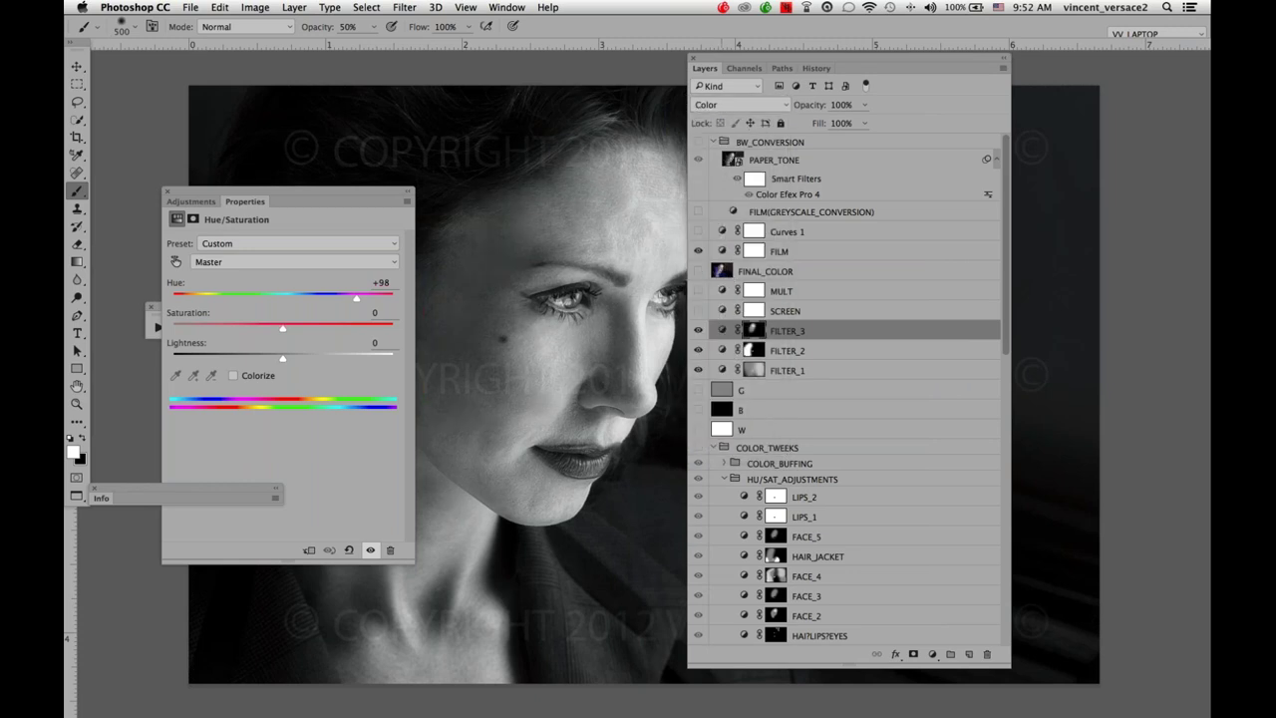
drag(329, 194, 231, 194)
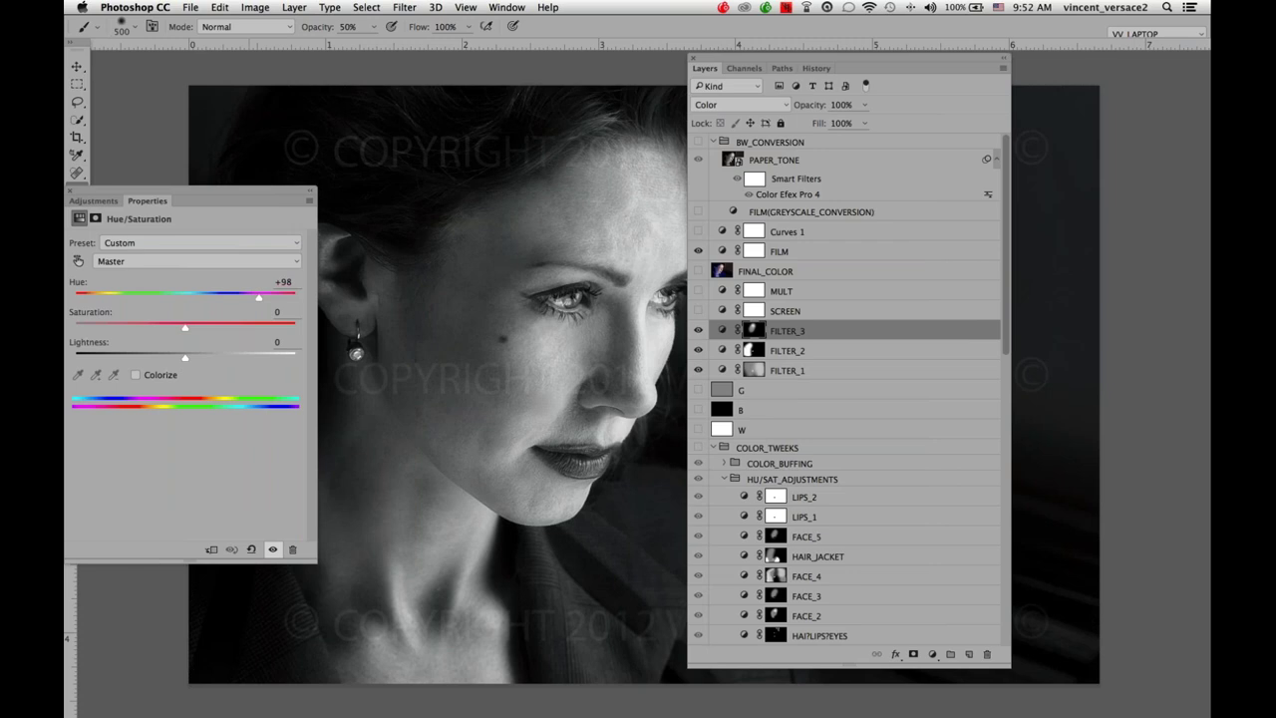
click(712, 108)
mouse_move(712, 5)
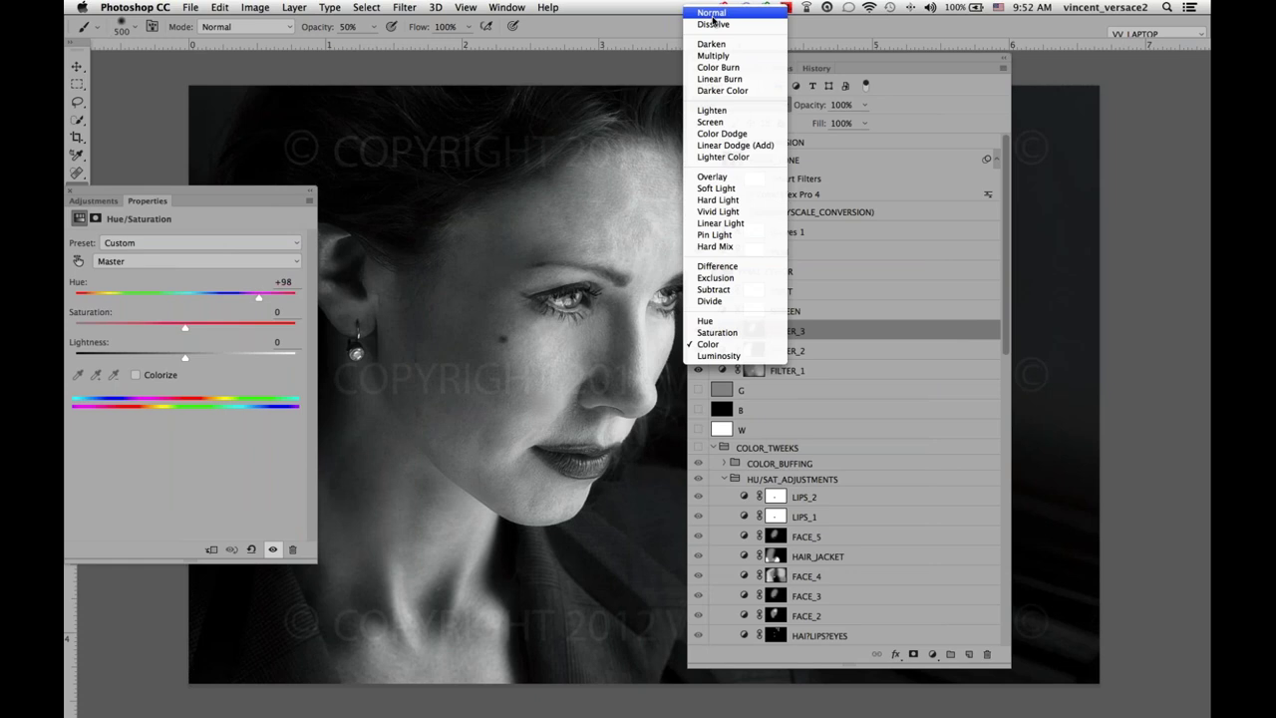
click(712, 13)
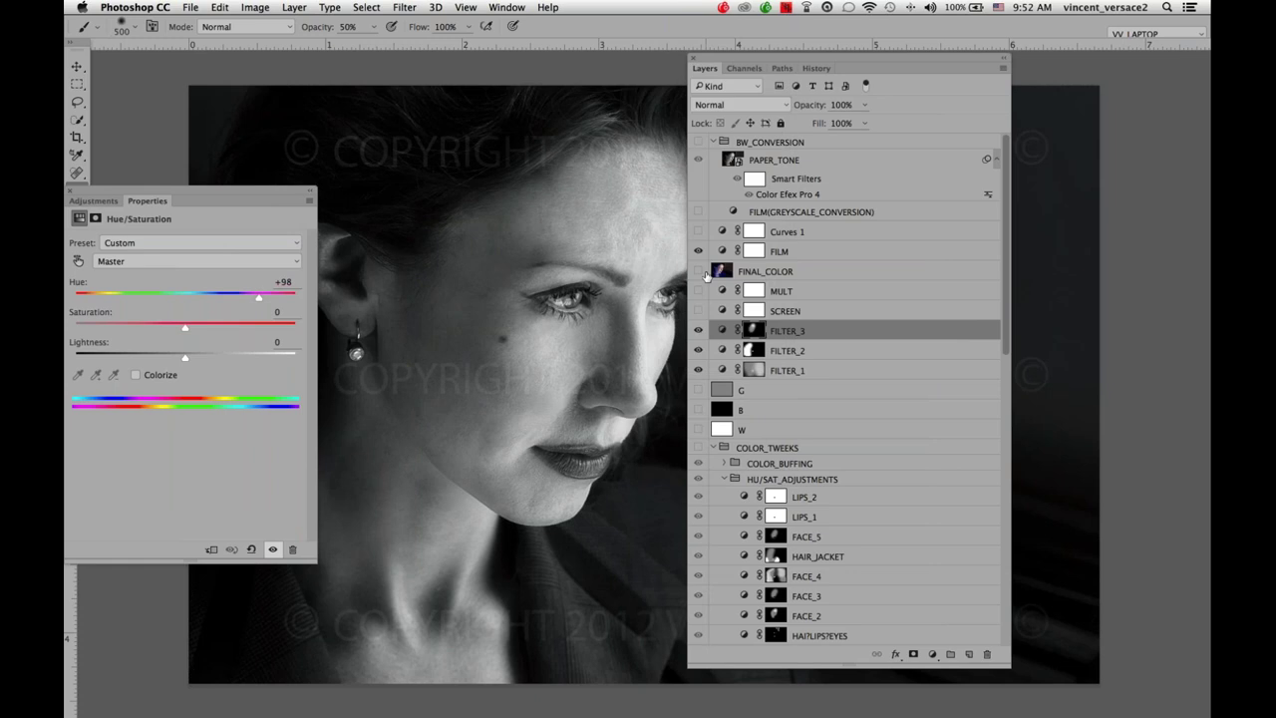
Hide the FILM layer and compare FILTER_3 in Color and Normal blend modes on the colored portrait, ending on Normal.
click(697, 252)
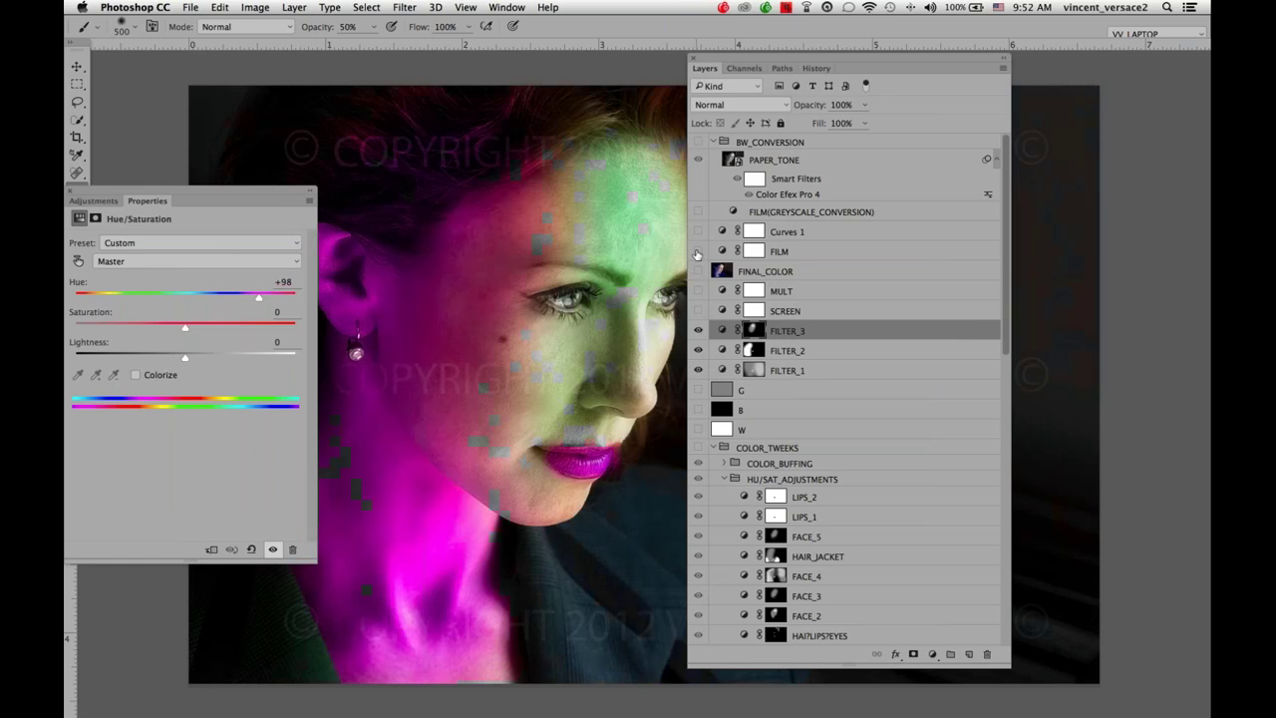
click(738, 104)
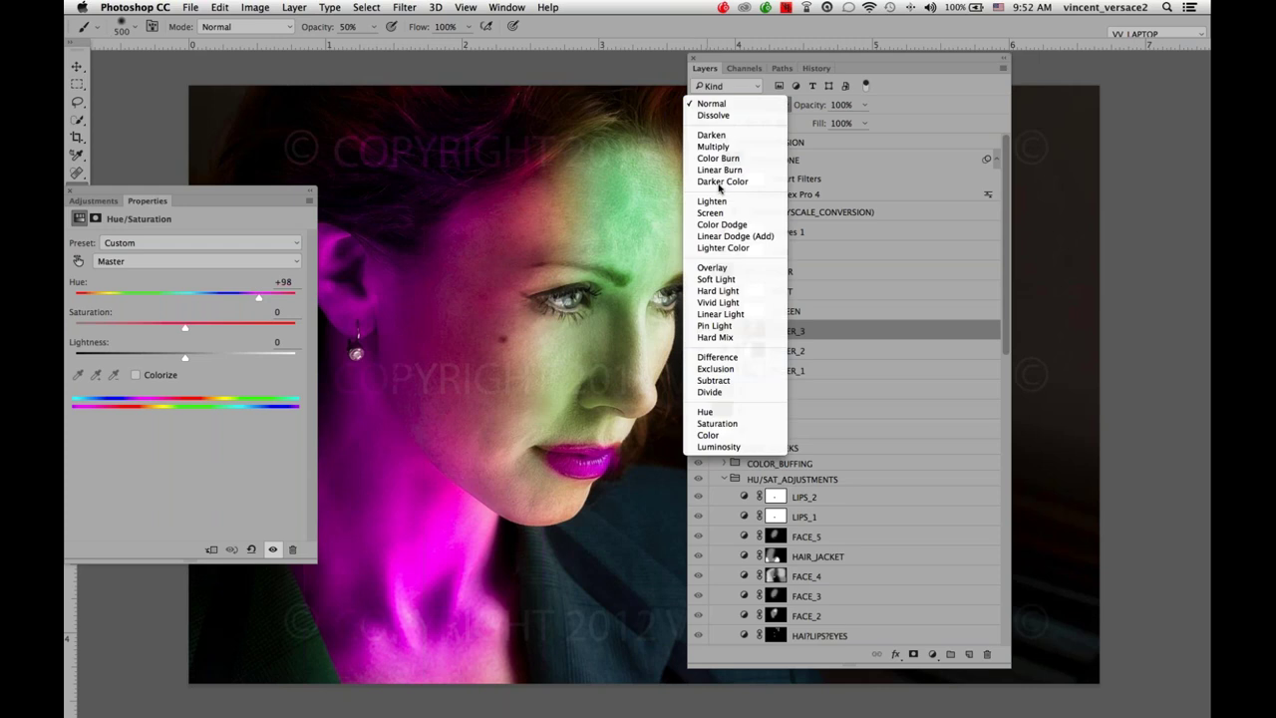
click(733, 439)
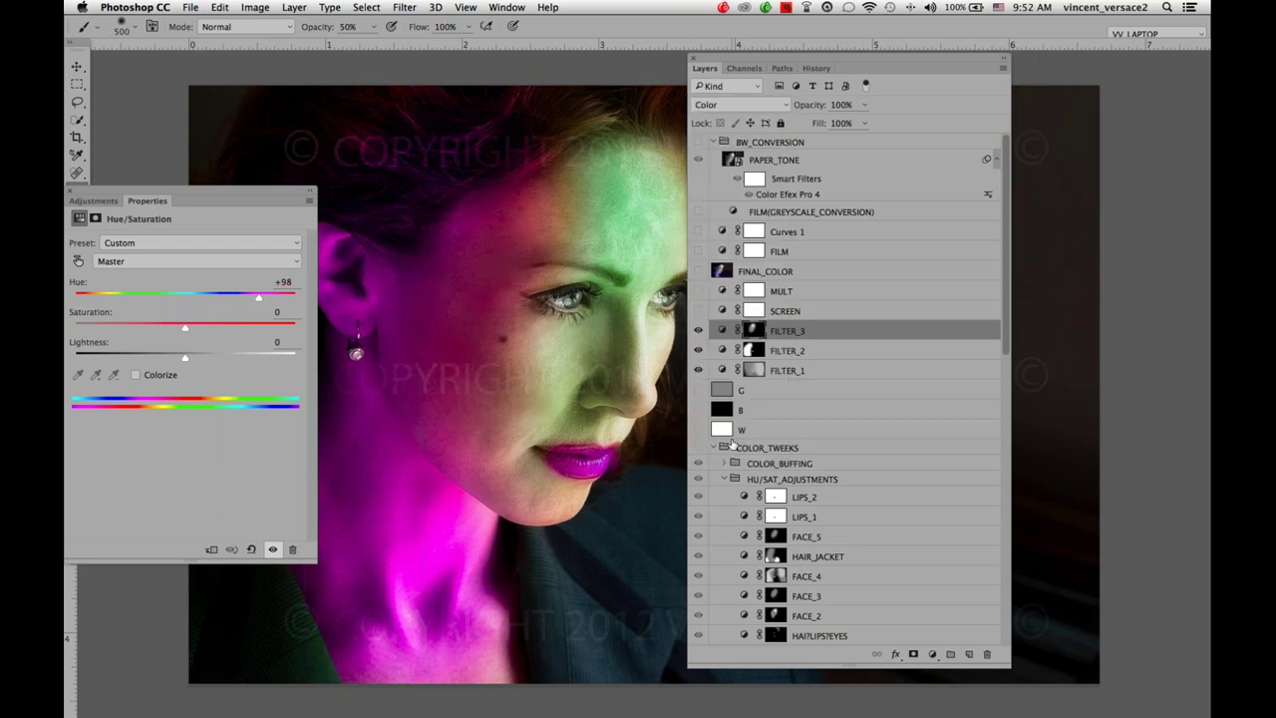
click(703, 104)
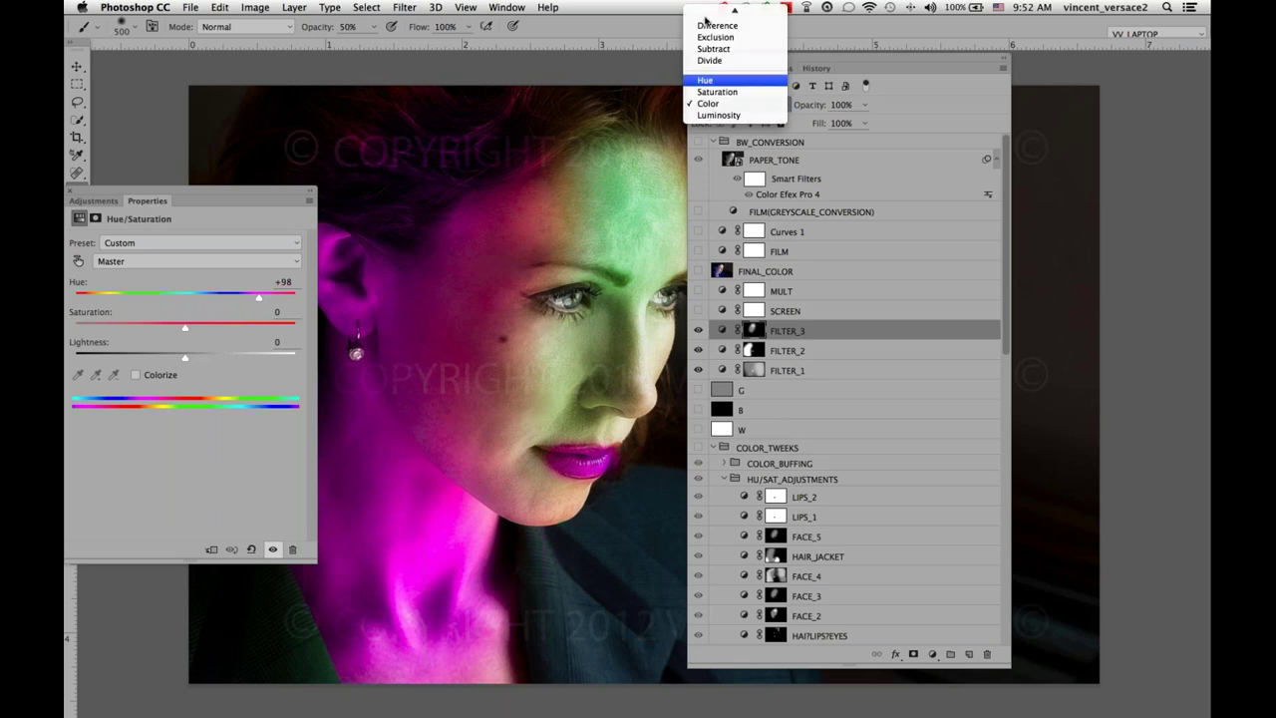
mouse_move(705, 18)
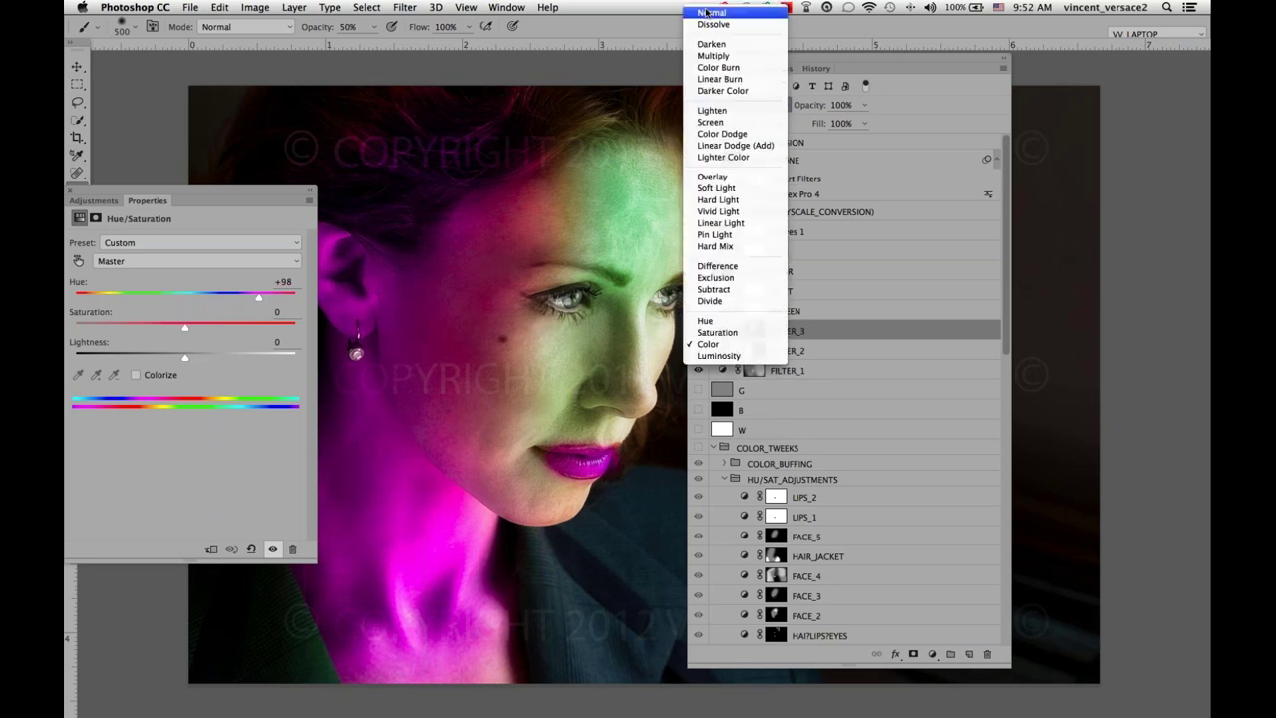
click(706, 12)
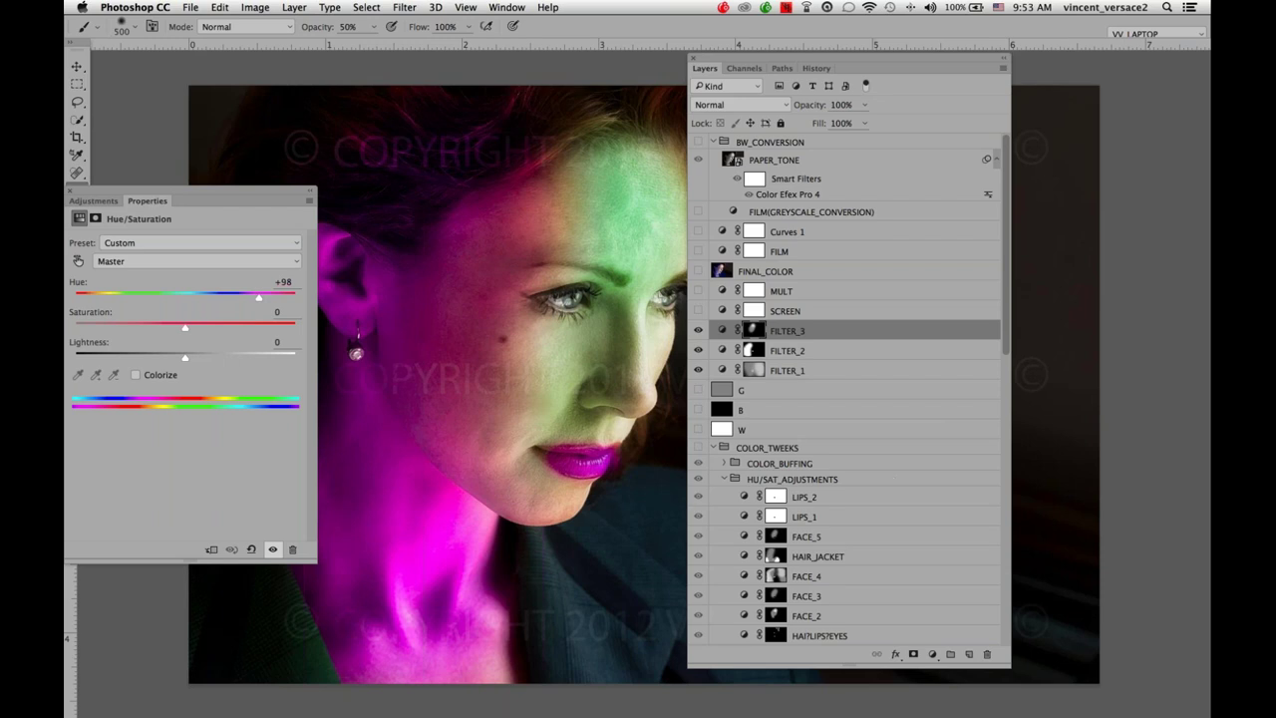
Add a Black & White adjustment layer directly above the G layer, below FILTER_1.
click(793, 393)
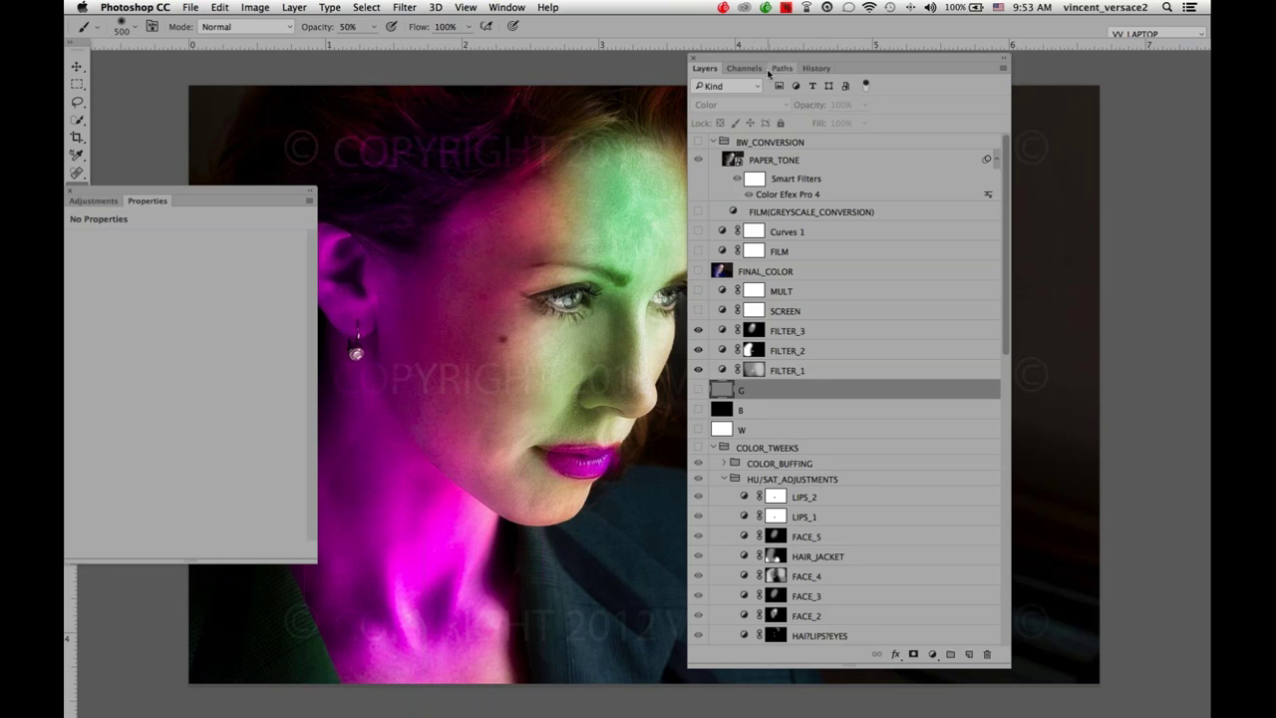
drag(768, 58, 638, 51)
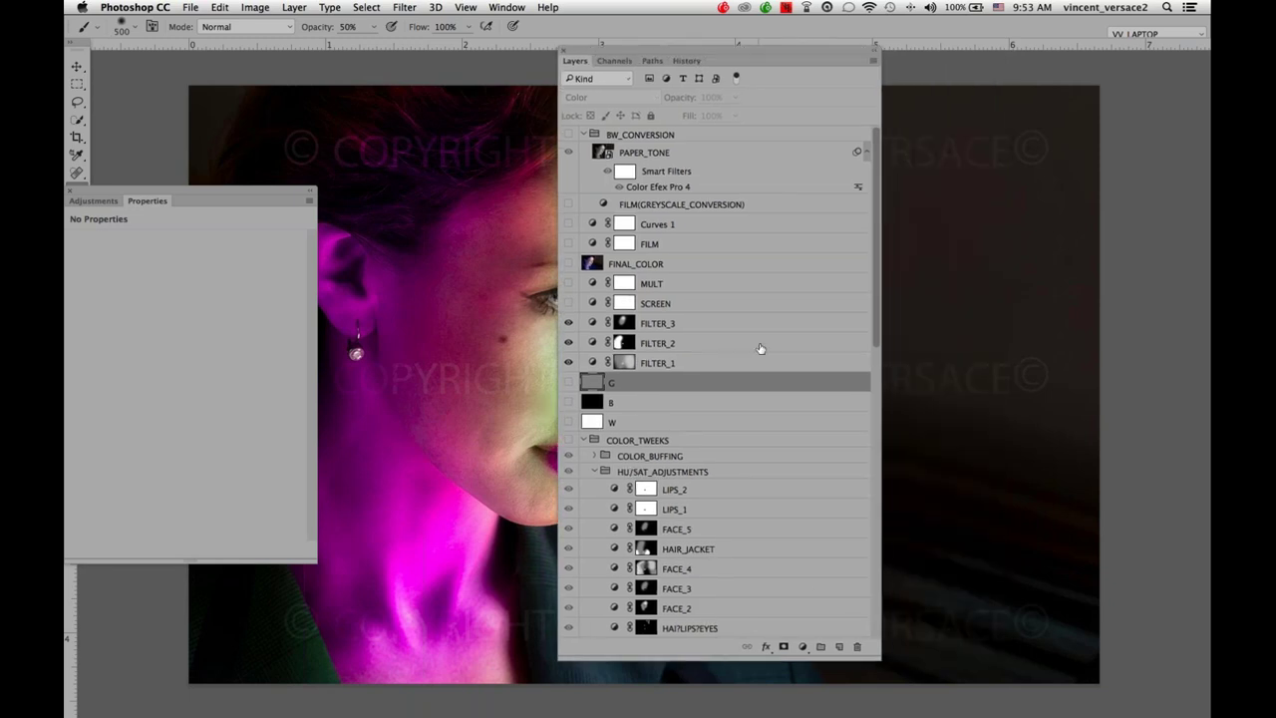
click(802, 648)
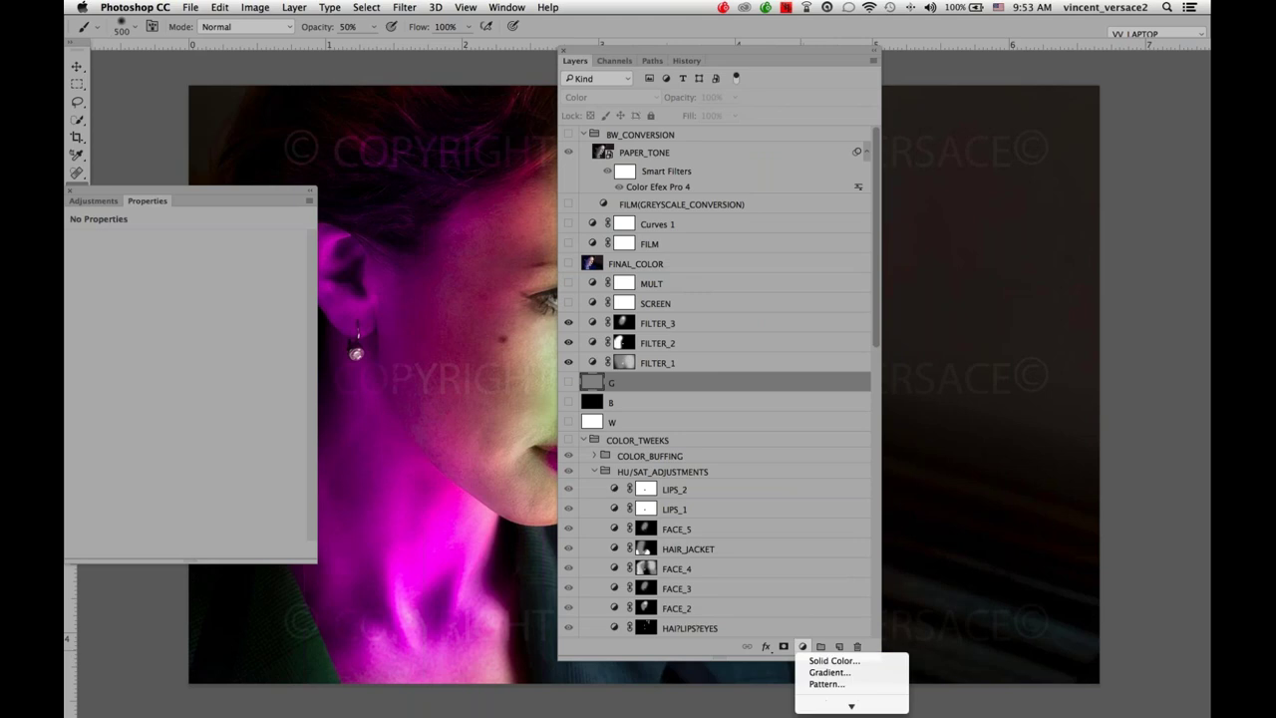
mouse_move(851, 704)
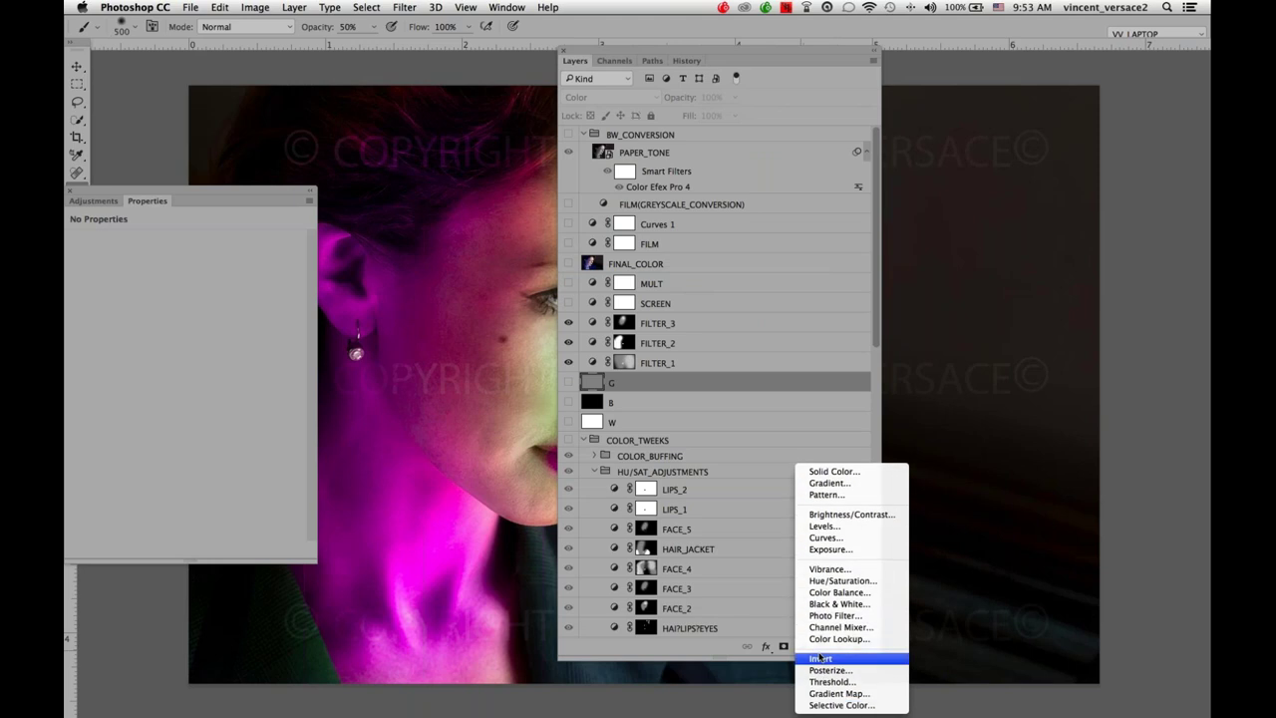
click(812, 607)
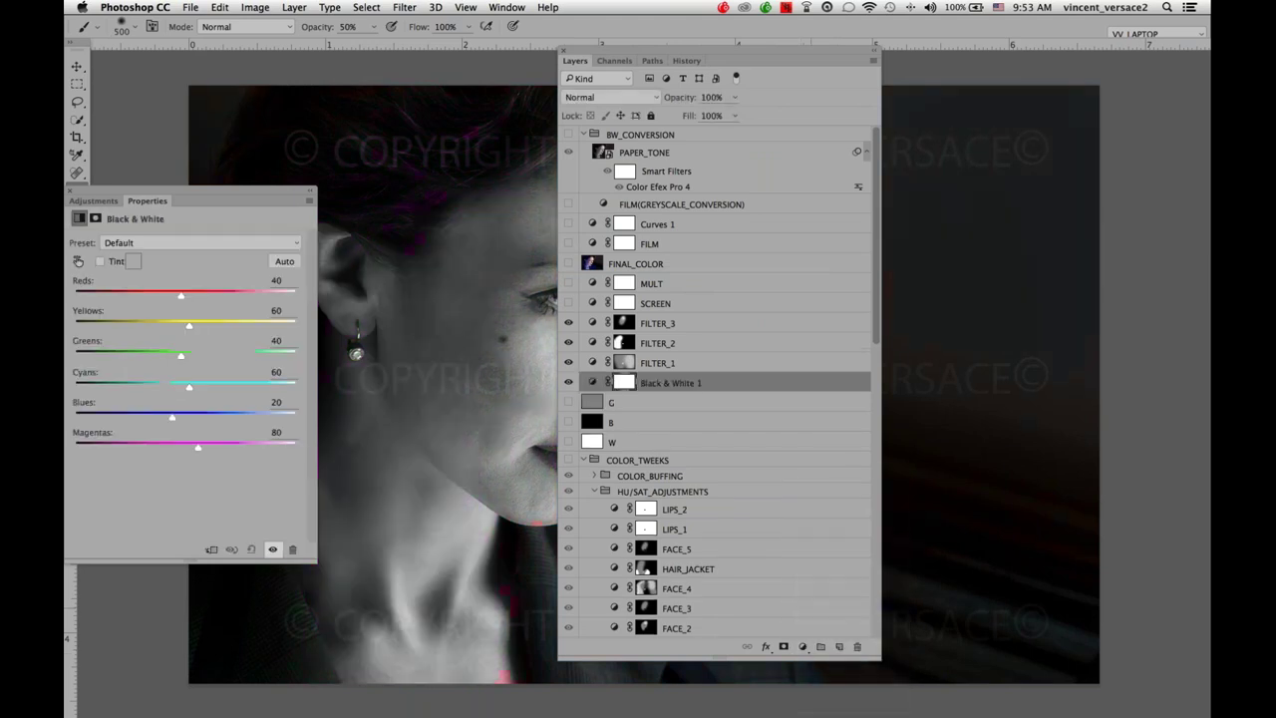
drag(632, 53, 799, 65)
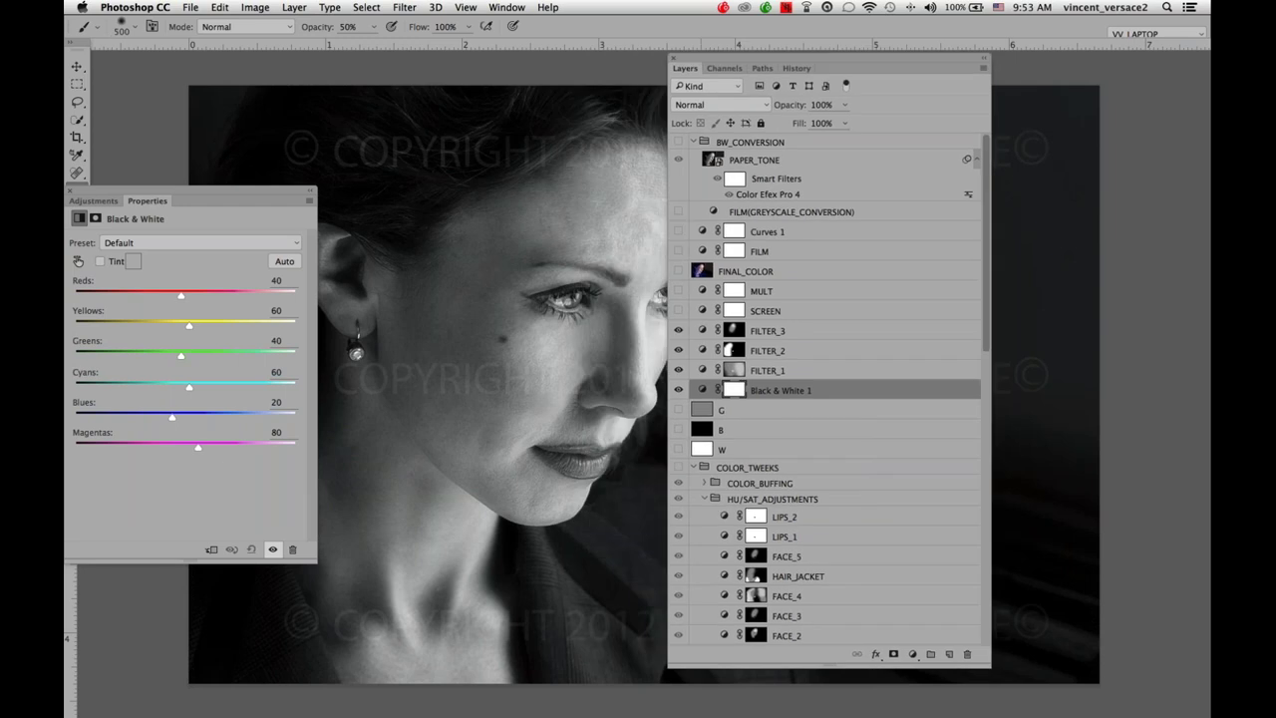
Darken the lips and cheek with the Black & White on-image adjustment, bringing Reds to -18 and Yellows to 19.
drag(200, 196, 389, 152)
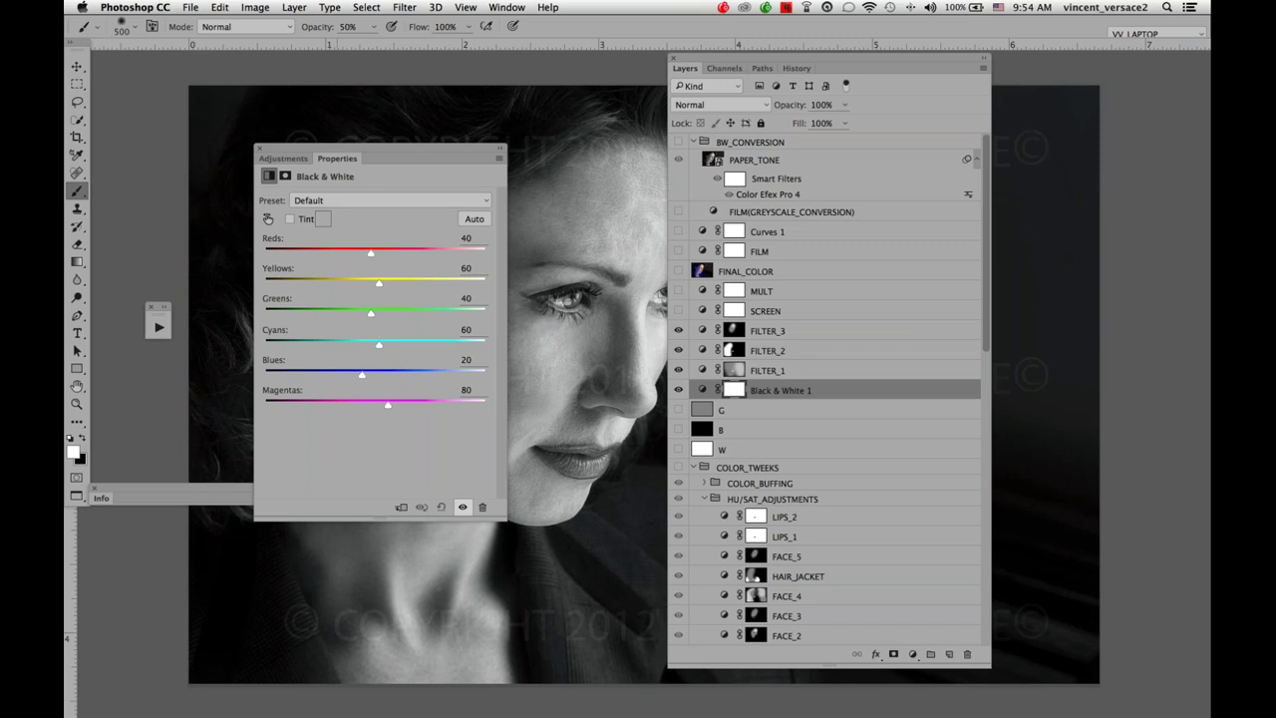
drag(419, 158, 316, 118)
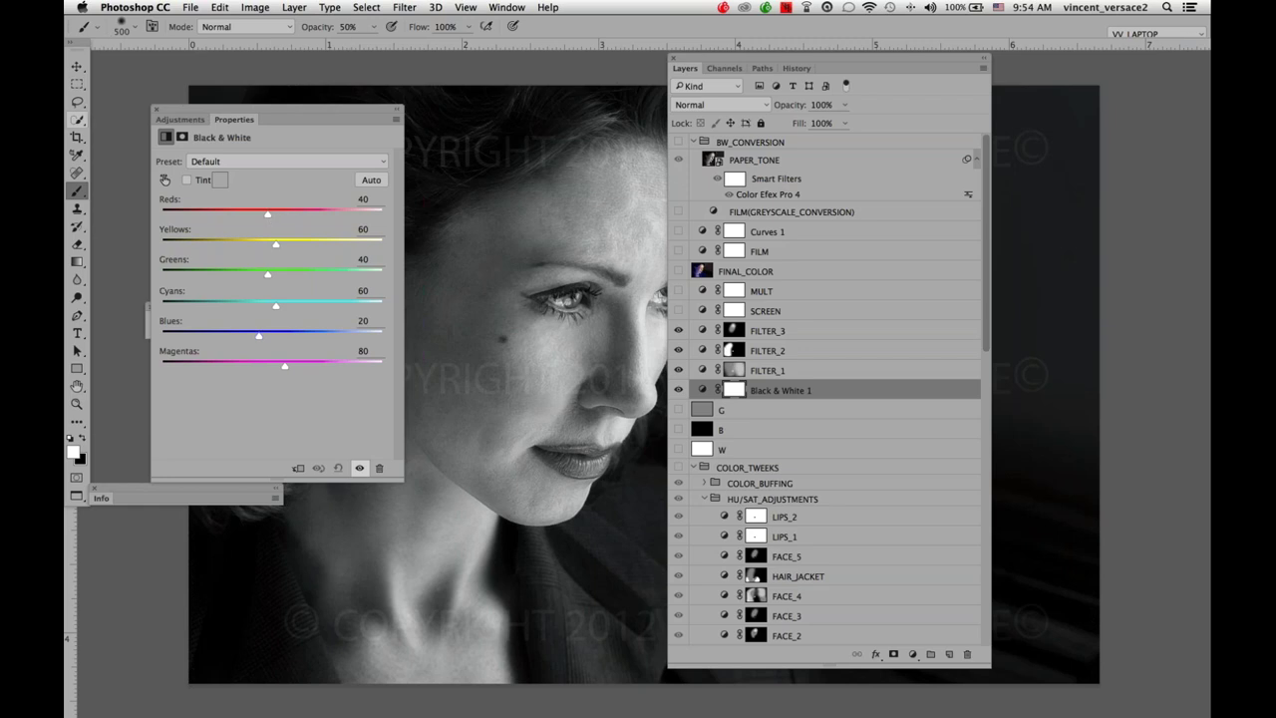
click(164, 179)
drag(526, 453, 554, 460)
click(527, 341)
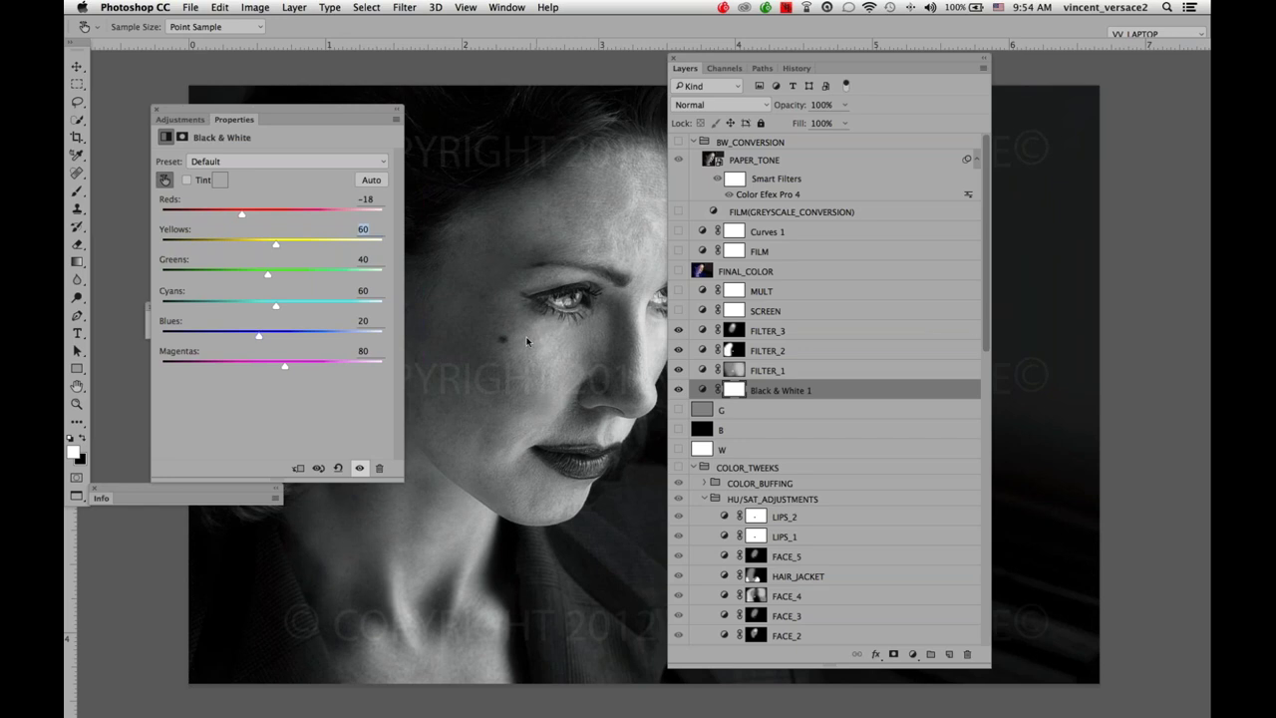
mouse_move(528, 341)
mouse_down()
mouse_move(464, 340)
mouse_move(508, 340)
mouse_up()
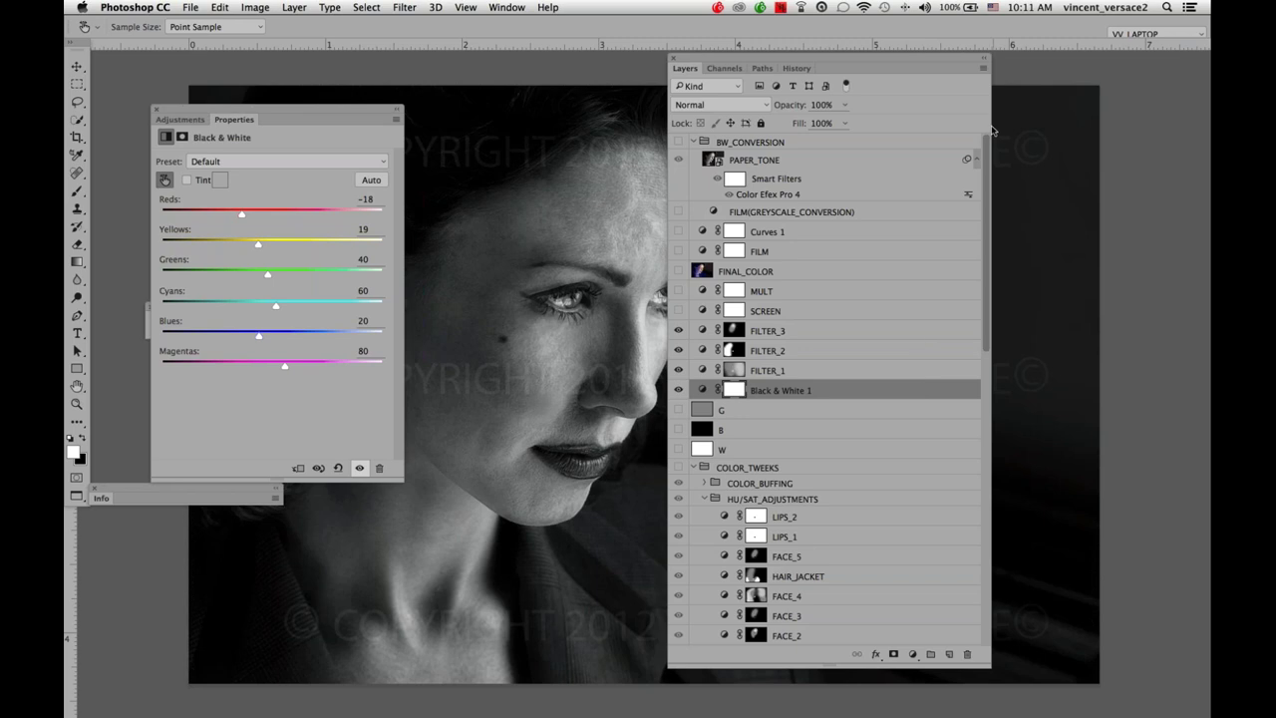
Switch to GoToMeeting.
key(super+Tab)
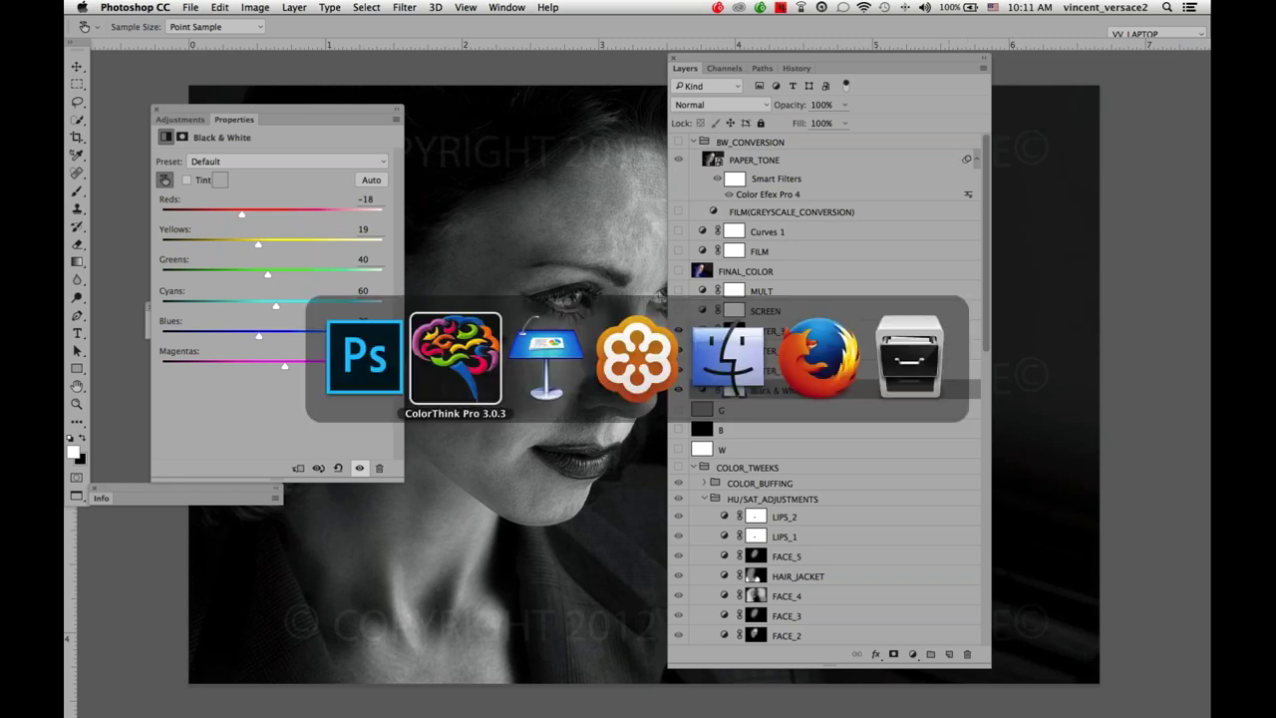
key(super+Tab)
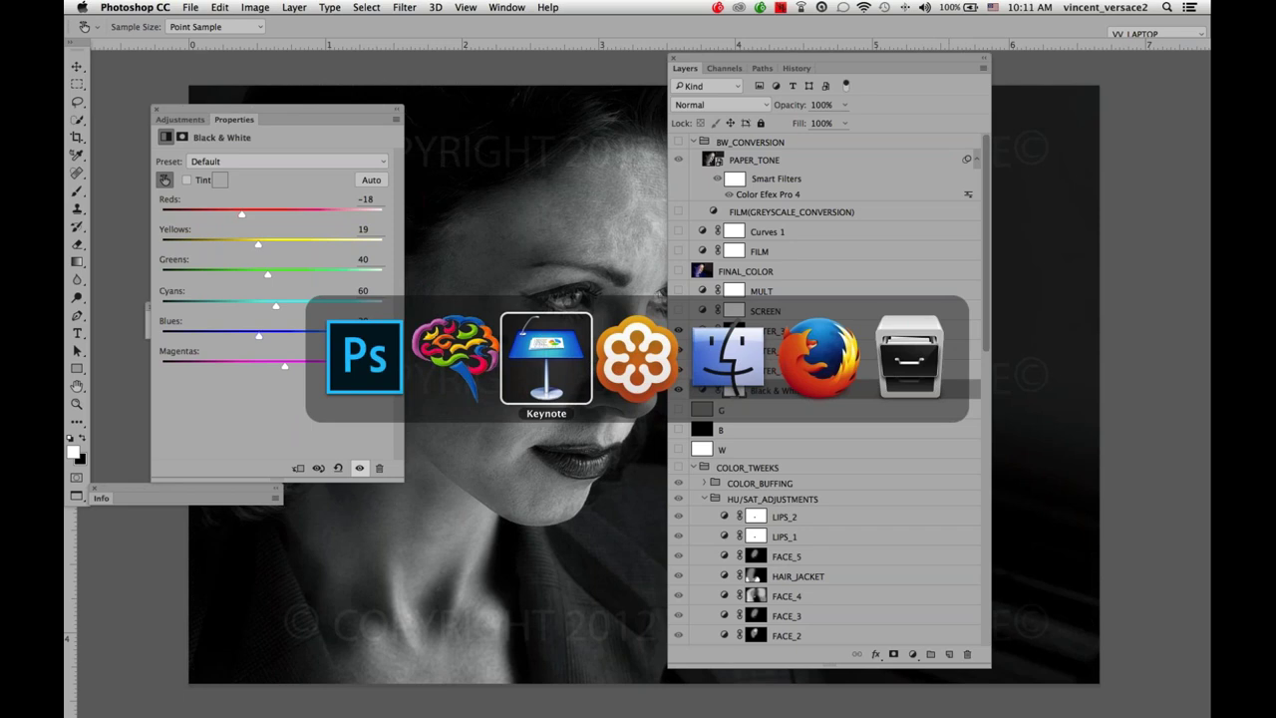
key(super+Tab)
key(super+Tab)
key(super+Tab)
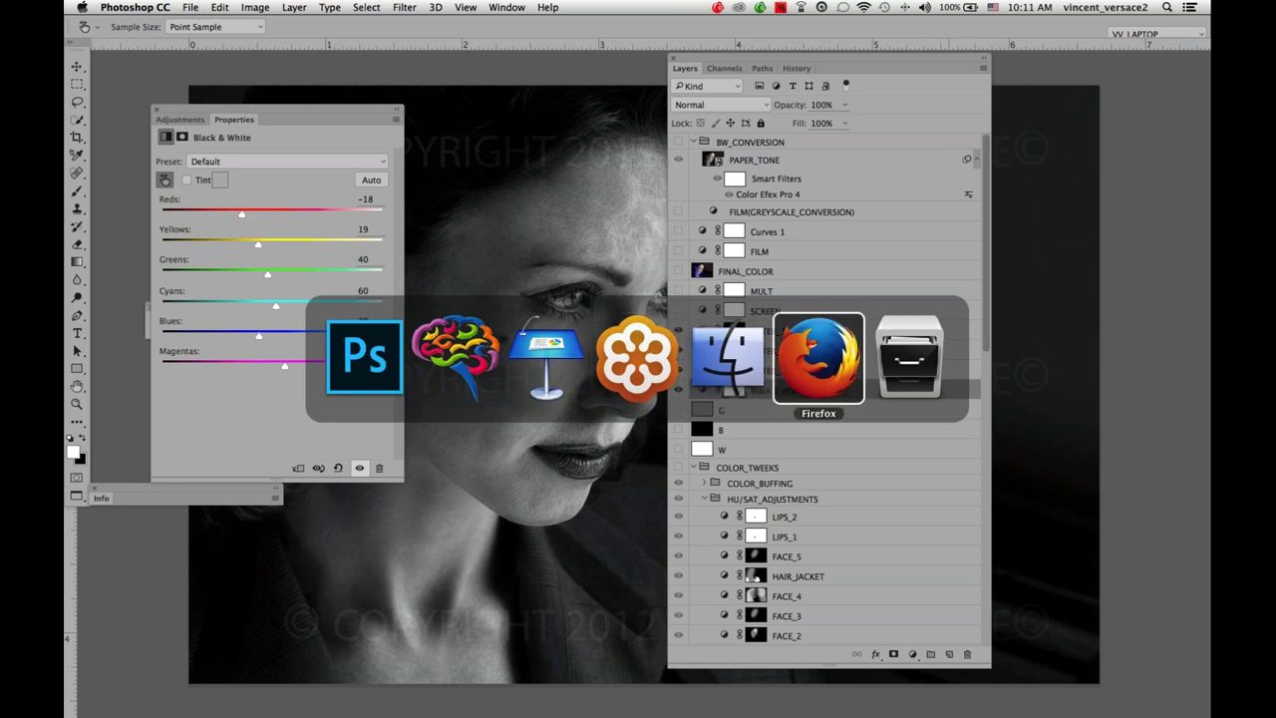
key(super+Tab)
key(super+Tab)
key(super+Tab)
key(super+Tab)
key(super+Tab)
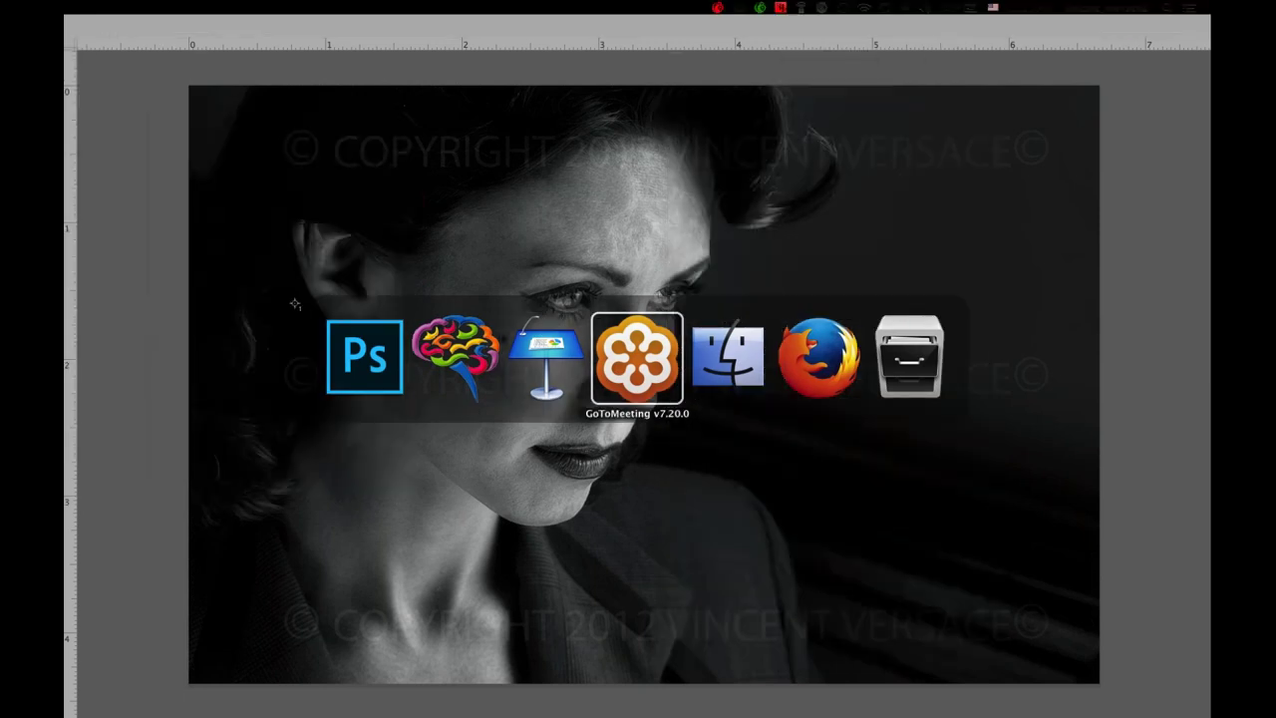